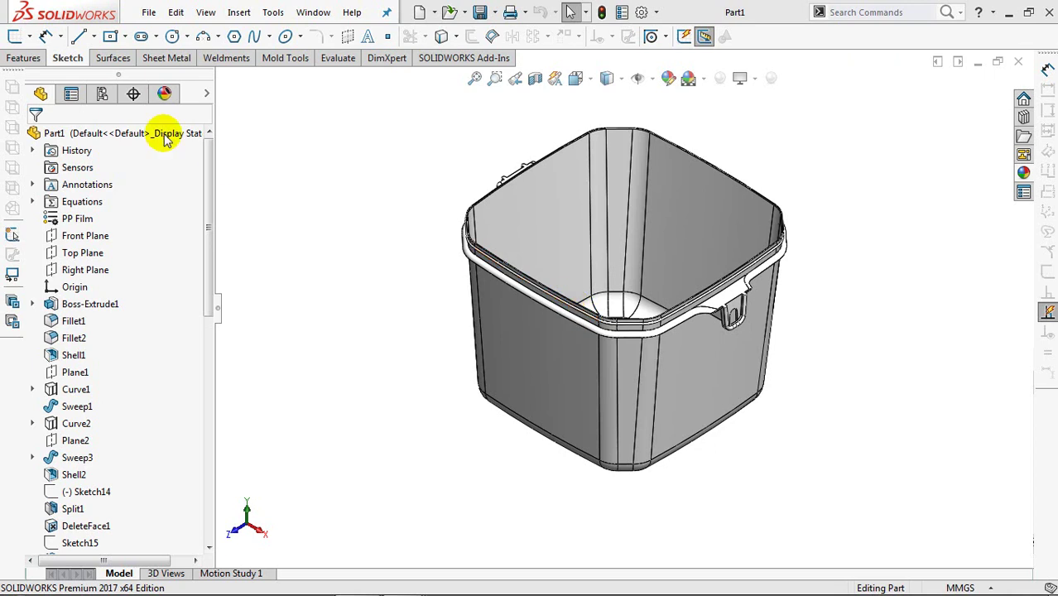
Create Plane4 offset 1.5 mm from the top face of the bucket rim.
click(468, 36)
click(471, 53)
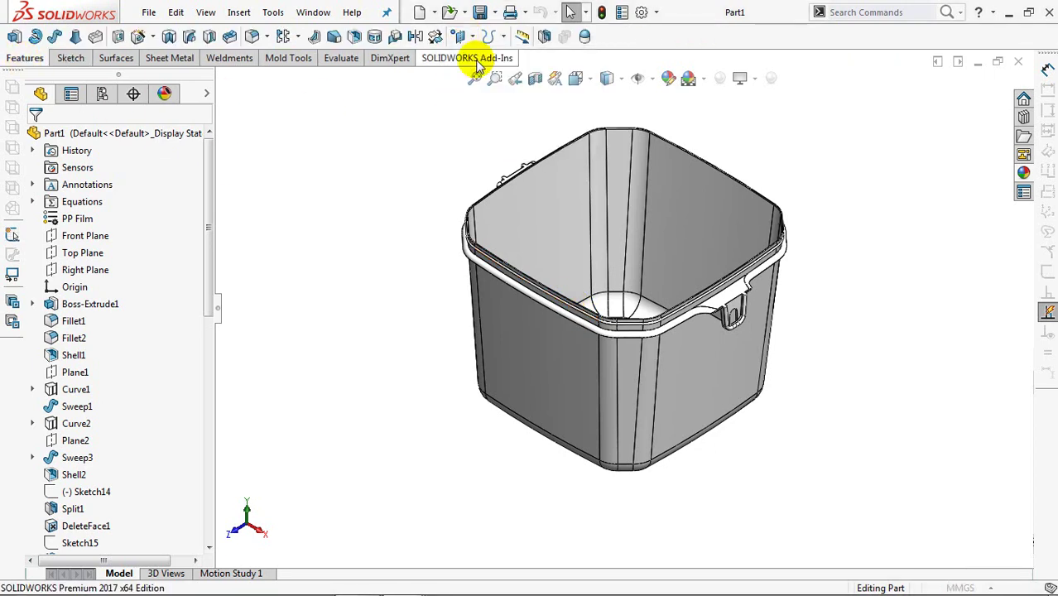
click(504, 81)
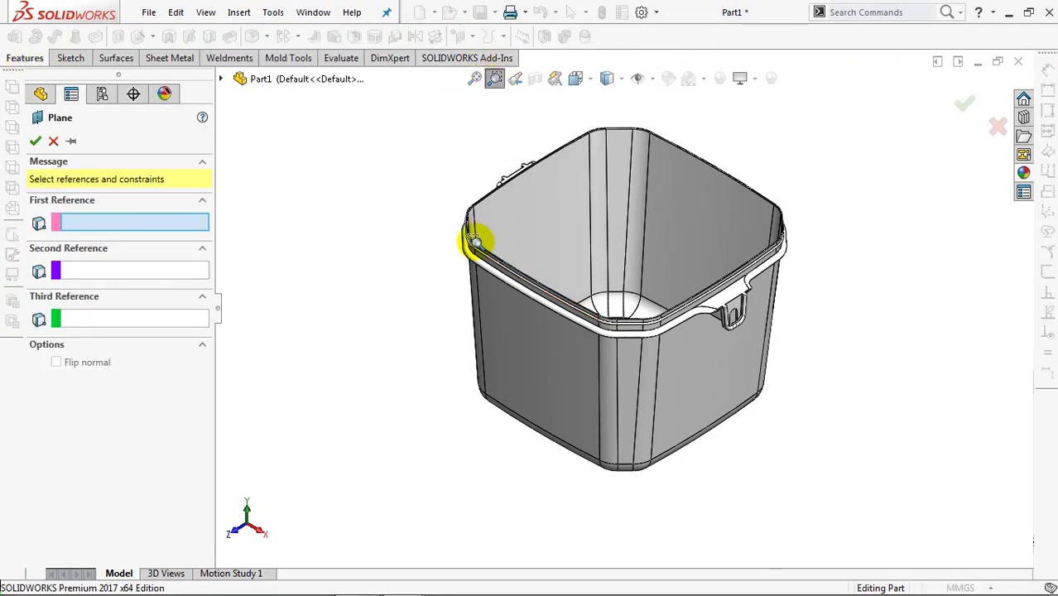
drag(476, 240, 497, 260)
click(494, 79)
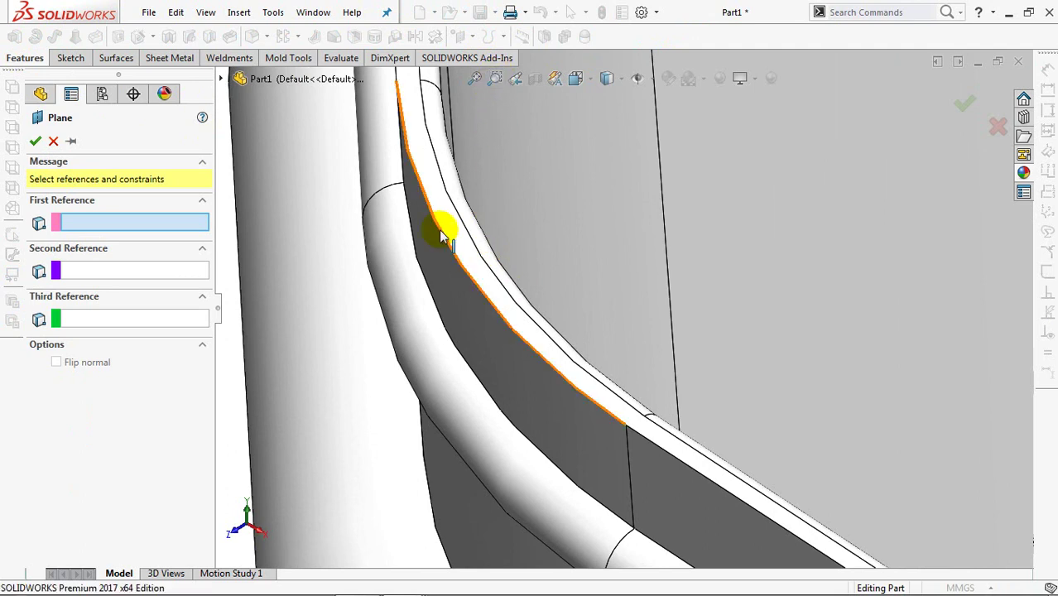
click(449, 238)
text(1.5)
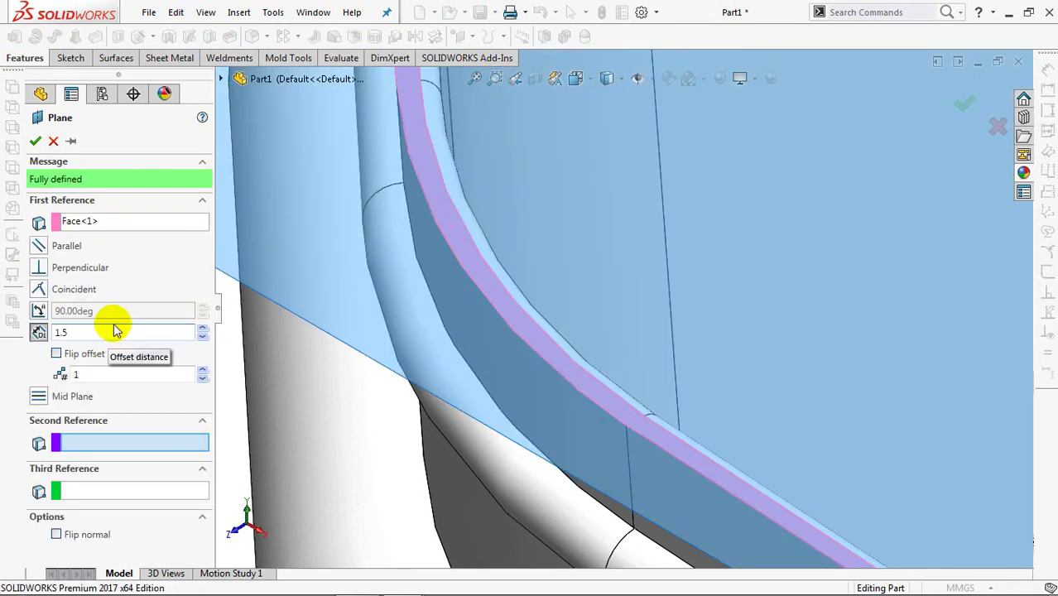
key(Return)
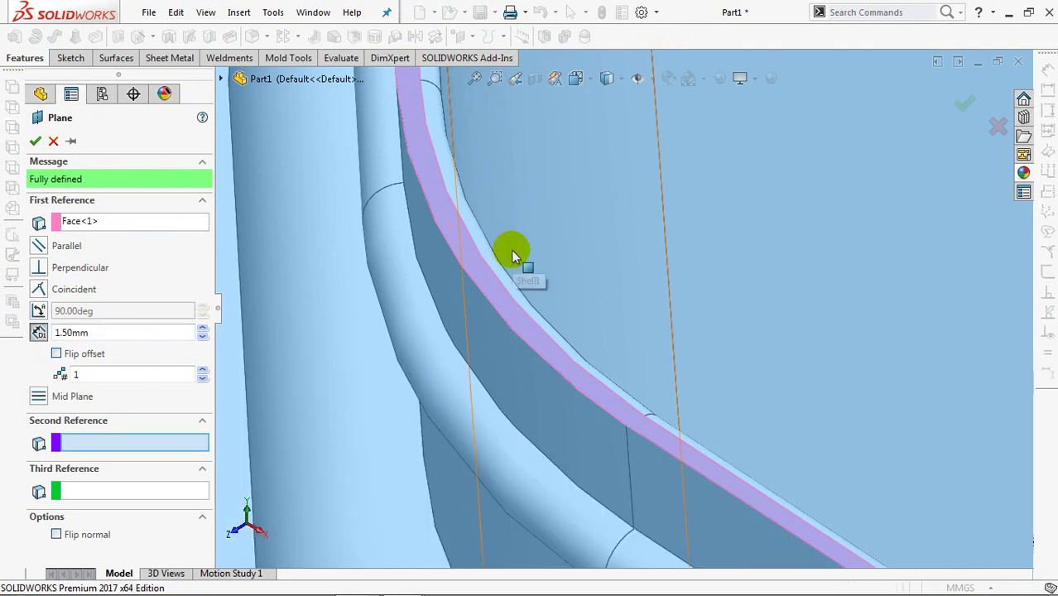
scroll(511, 250, up, 5)
mouse_move(505, 371)
middle_down()
mouse_move(515, 378)
mouse_move(510, 338)
mouse_move(510, 440)
mouse_move(505, 430)
mouse_move(284, 413)
middle_up()
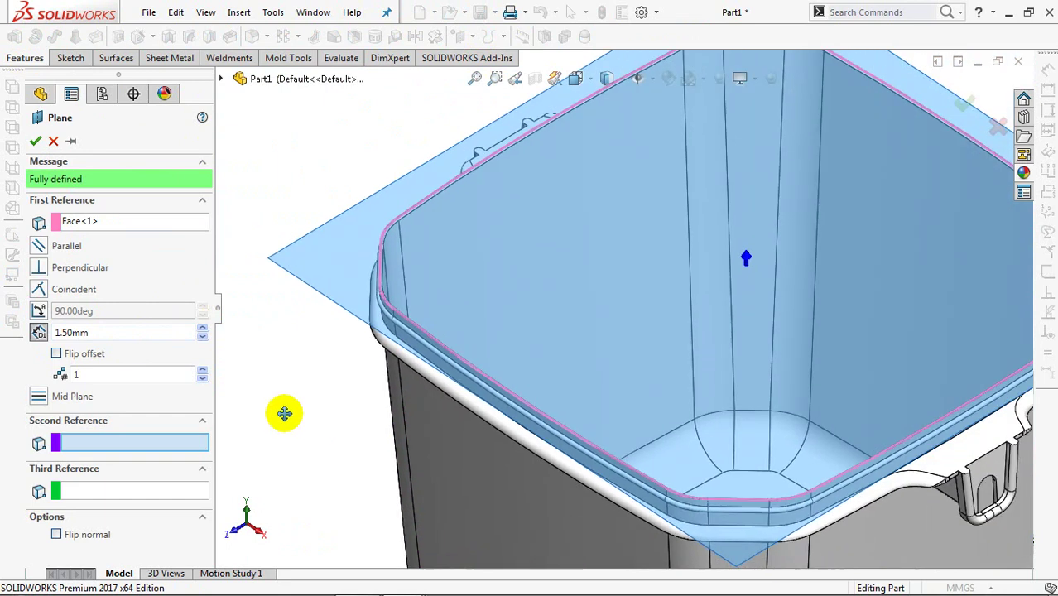
click(34, 142)
click(32, 139)
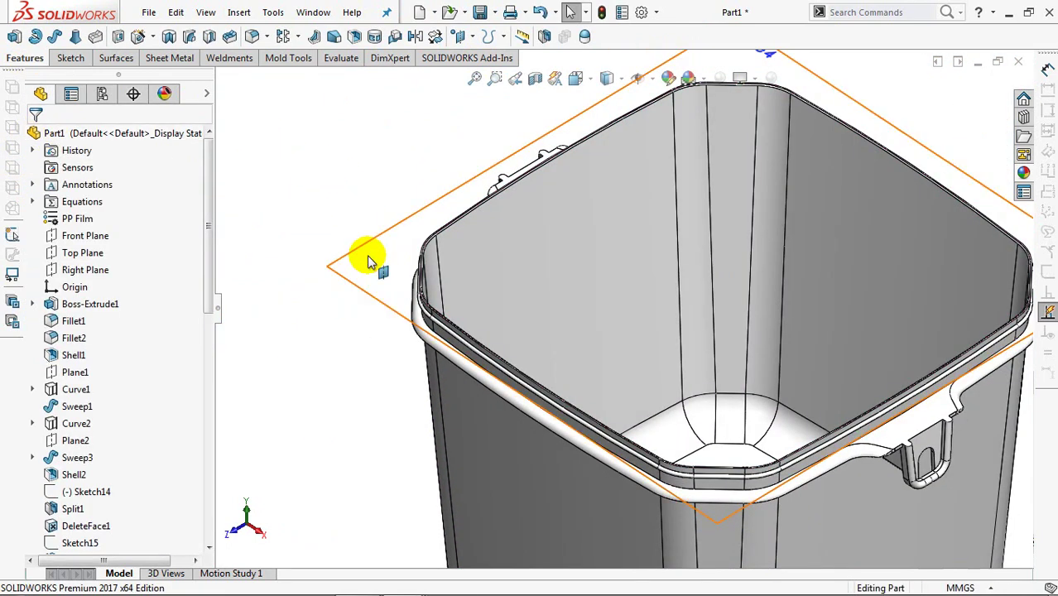
Start a sketch on Plane4, zoomed in on the rim's left corner.
click(364, 248)
click(427, 210)
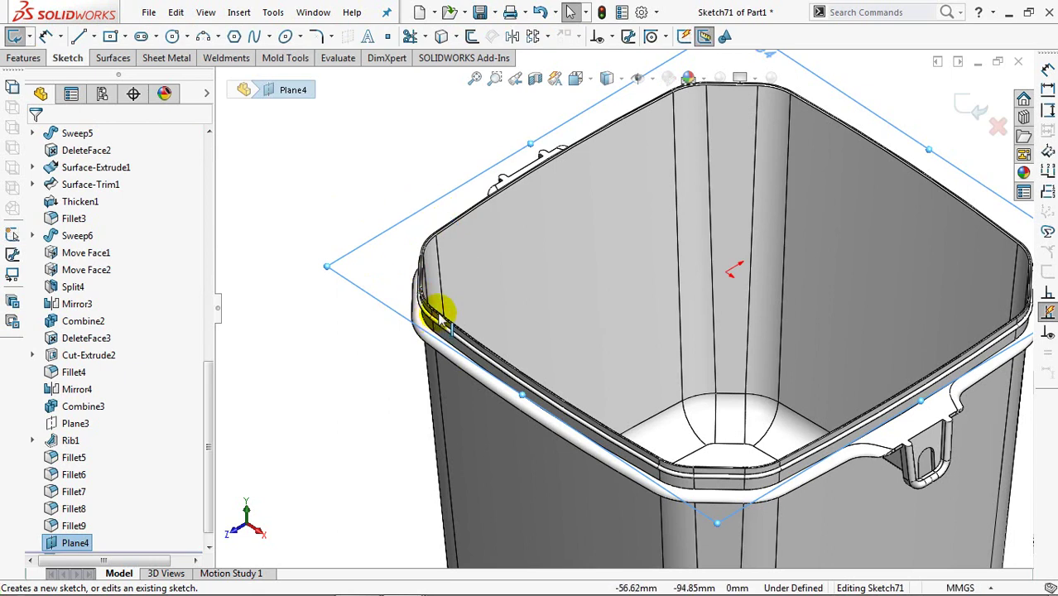
click(494, 77)
drag(393, 274, 484, 344)
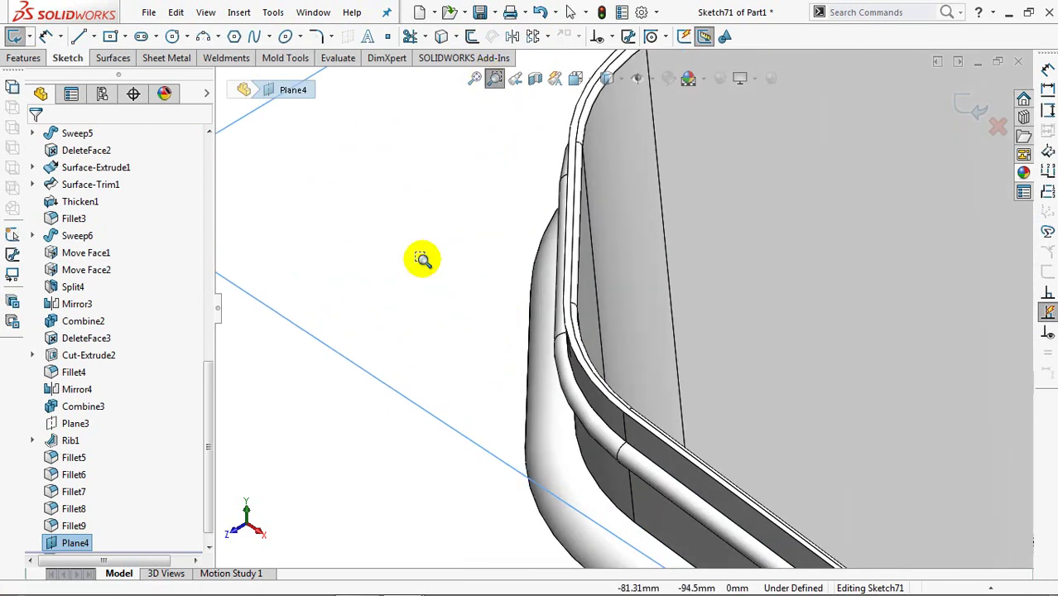
key(Escape)
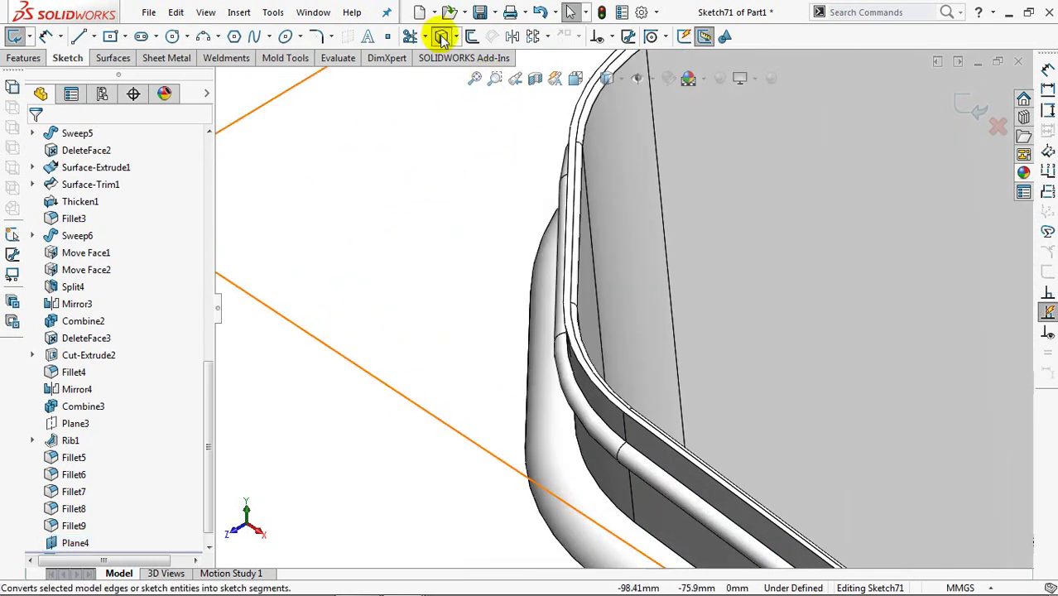
Convert the rim's full inner edge loop into sketch entities and close the sketch as Sketch71.
click(443, 39)
right_click(607, 402)
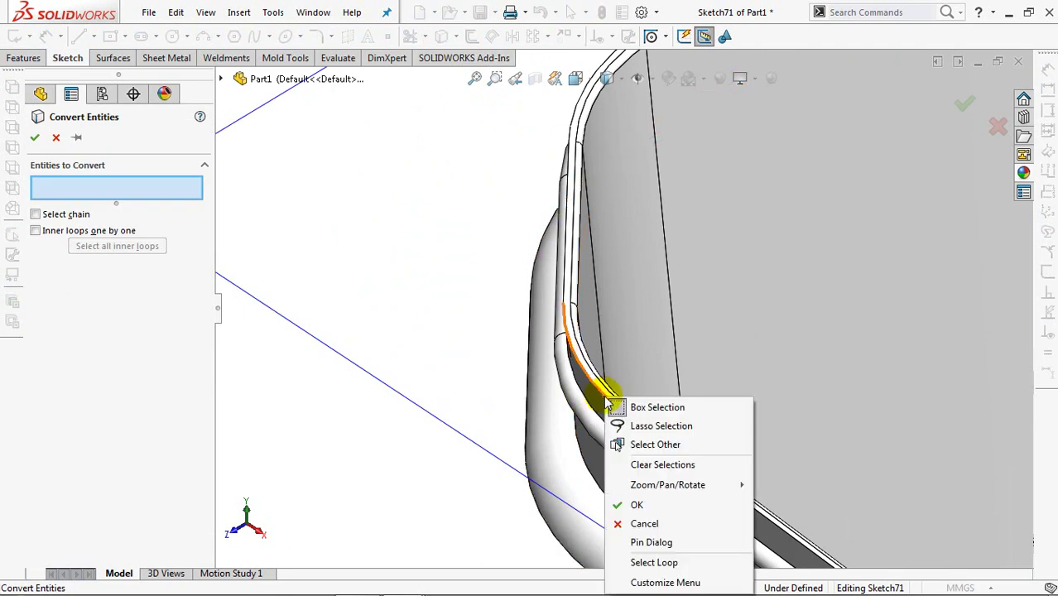
click(656, 564)
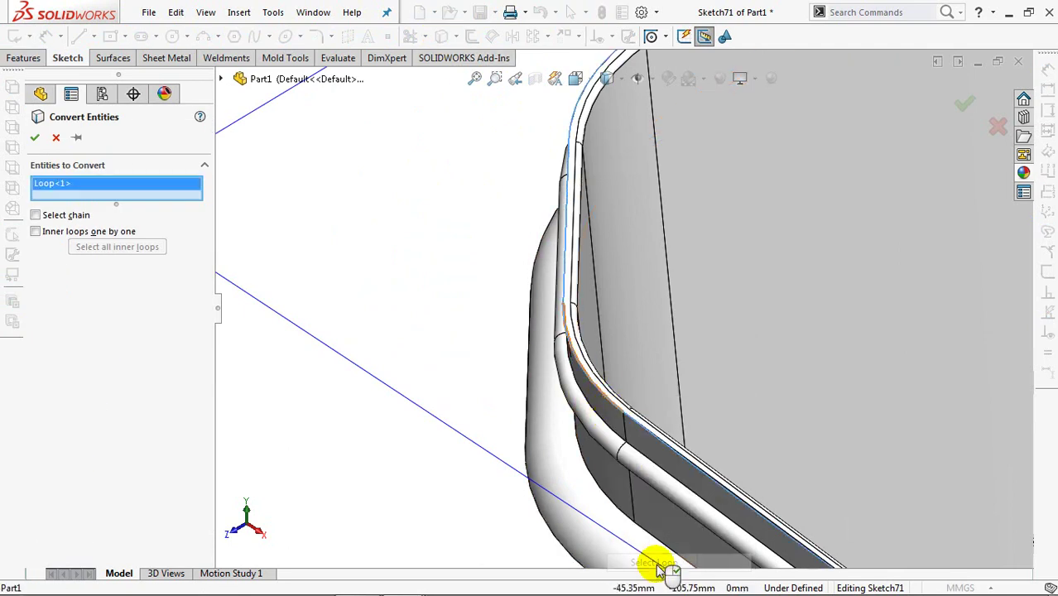
scroll(671, 273, up, 3)
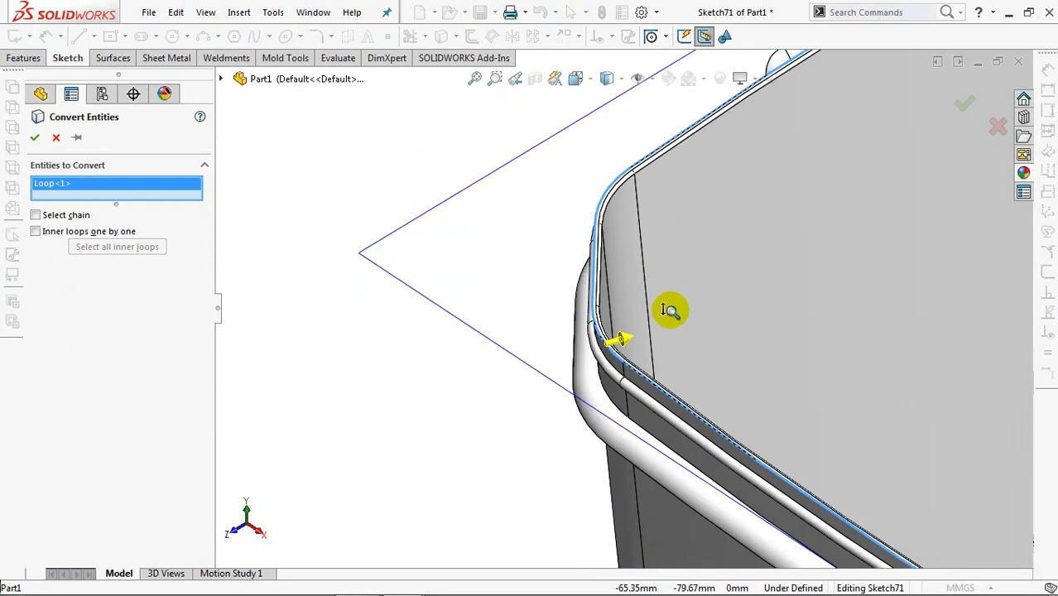
scroll(669, 339, up, 3)
scroll(665, 380, up, 2)
scroll(665, 382, up, 1)
ctrl+middle_drag(665, 383, 490, 359)
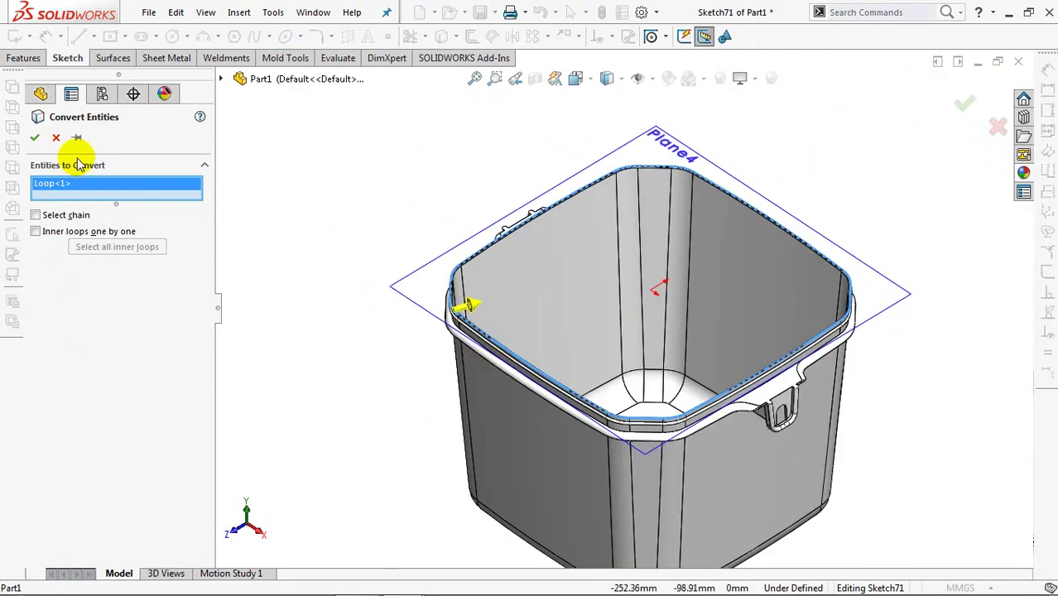
click(35, 138)
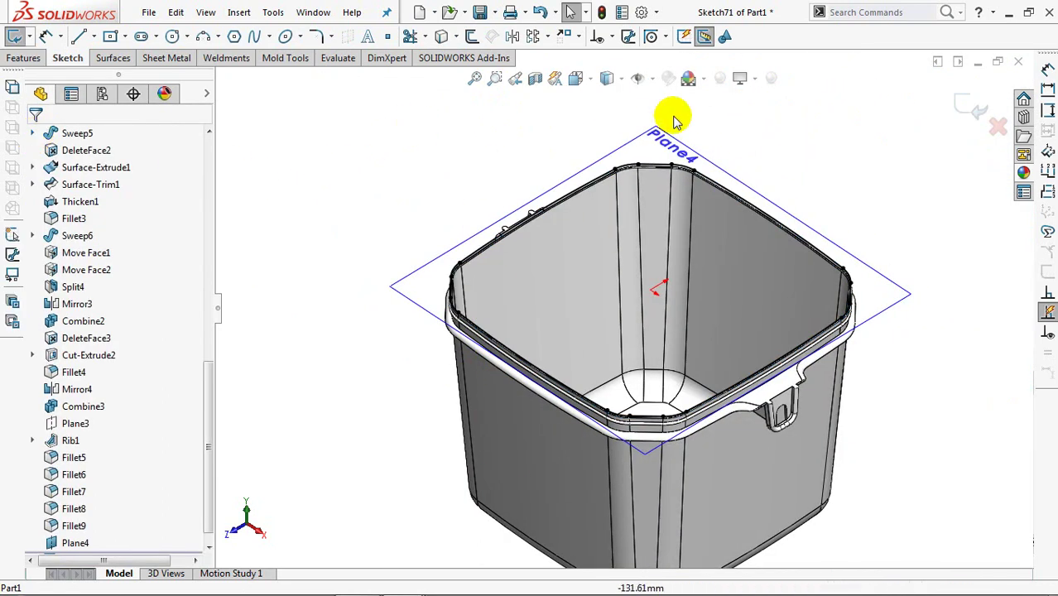
click(971, 106)
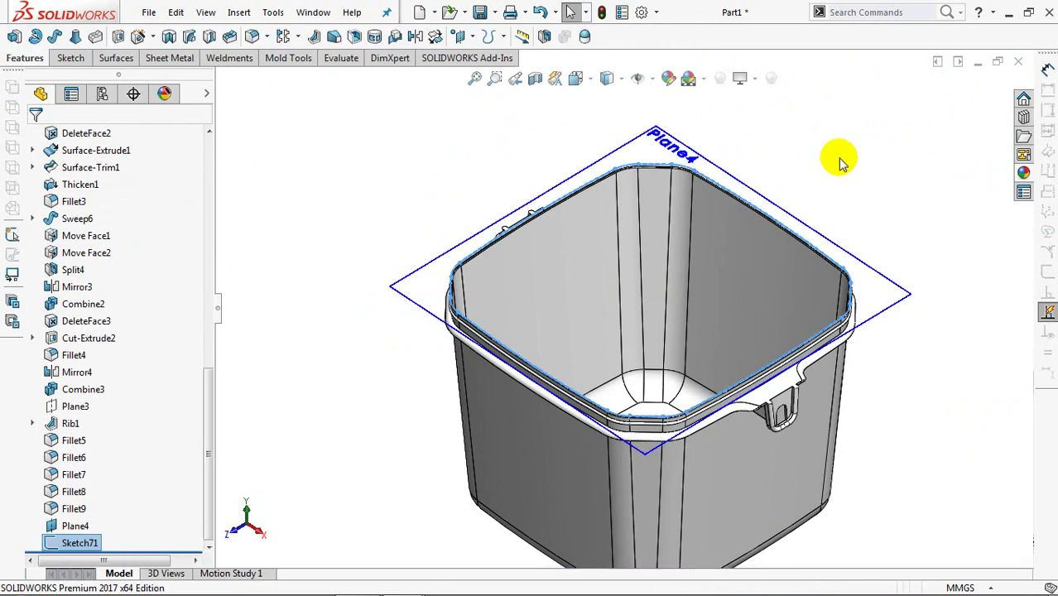
Open Sketch72 on the Front Plane, zoomed in on the rim by the right handle tab.
middle_drag(845, 170, 858, 169)
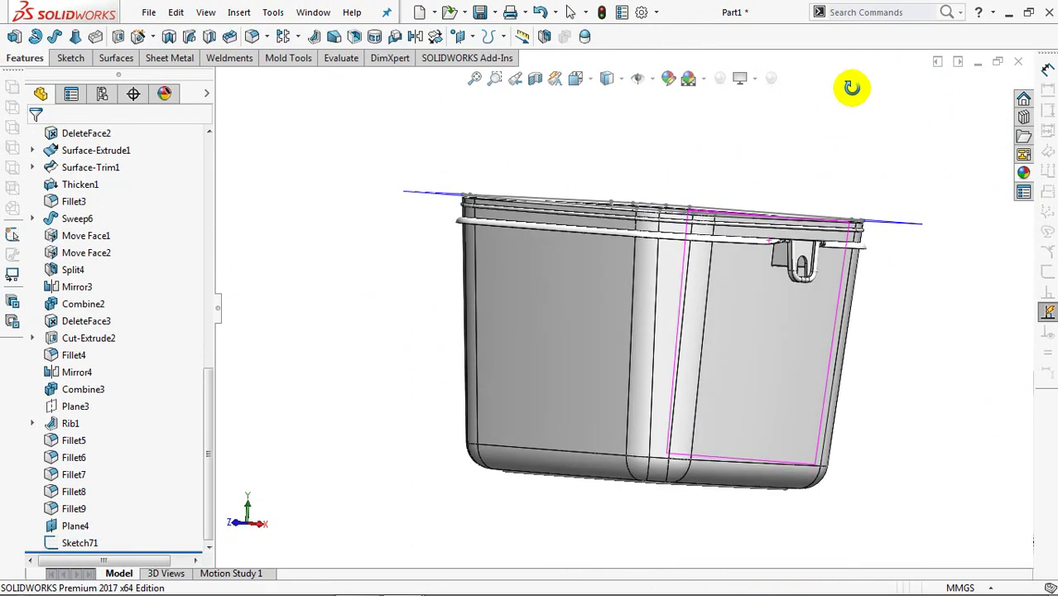
drag(208, 406, 199, 190)
click(83, 236)
click(93, 215)
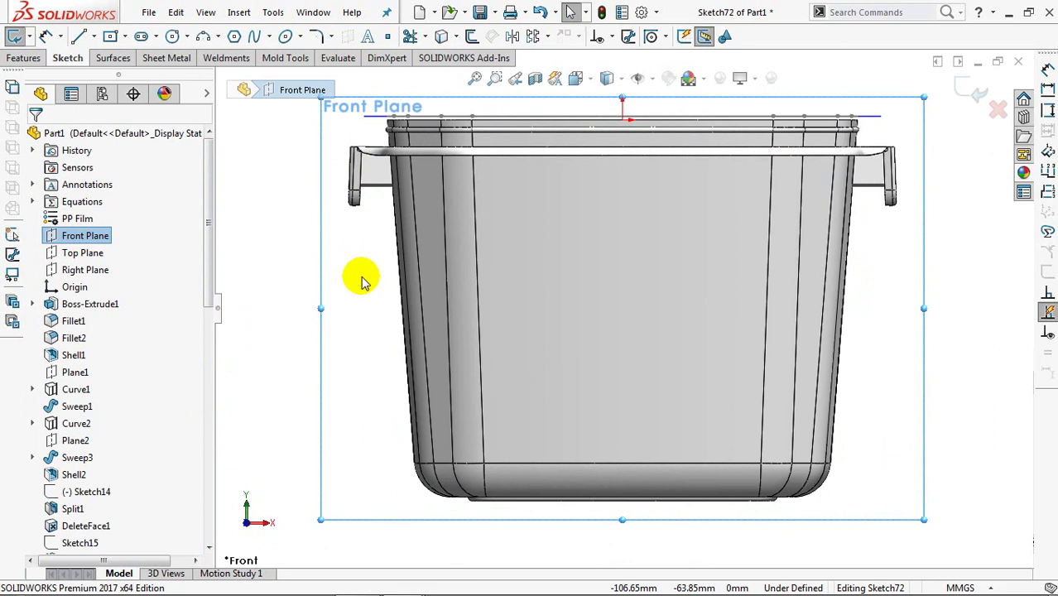
click(495, 78)
drag(800, 98, 917, 201)
click(497, 81)
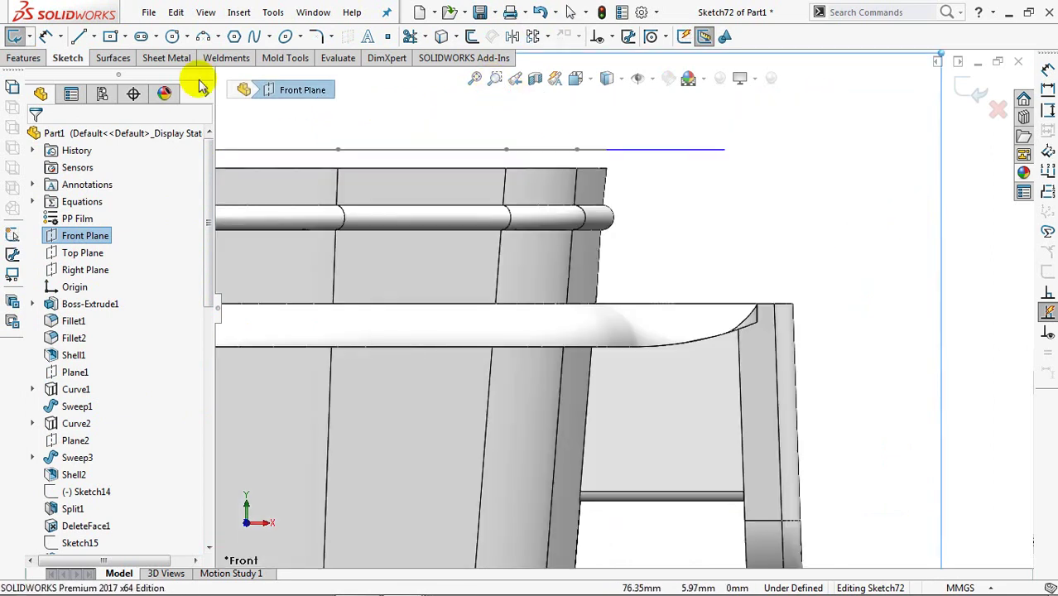
Draw two slanted lines dropping from the rim's top sketch line at its right end.
click(79, 37)
click(622, 149)
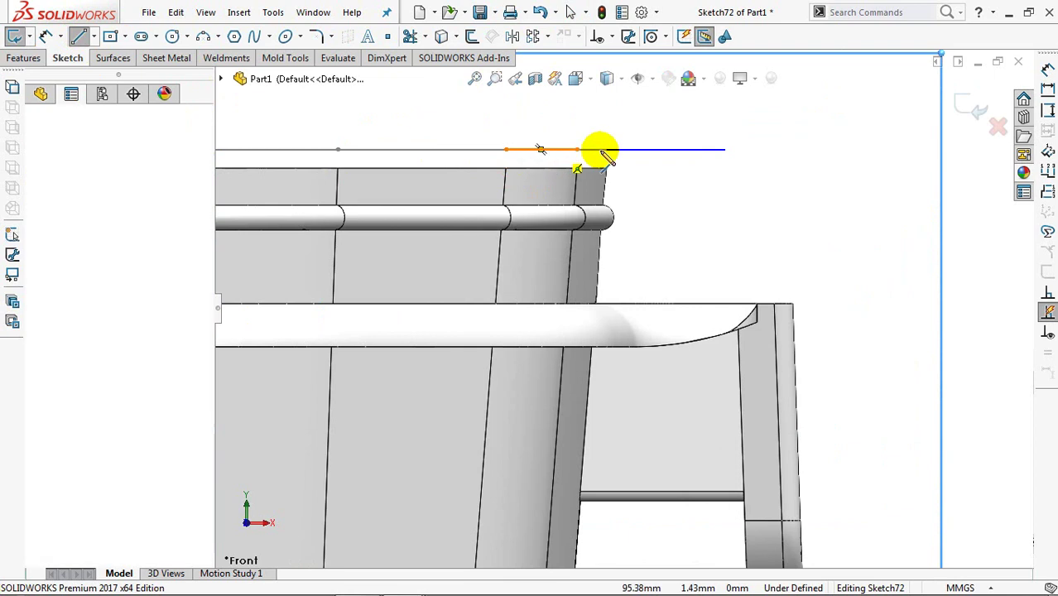
click(638, 301)
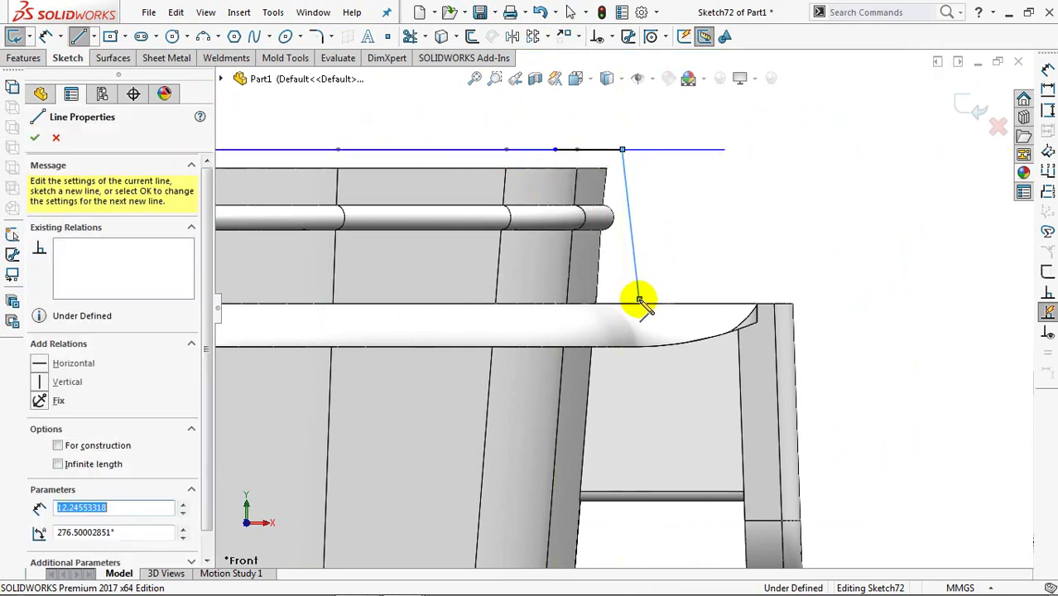
right_click(641, 303)
click(670, 308)
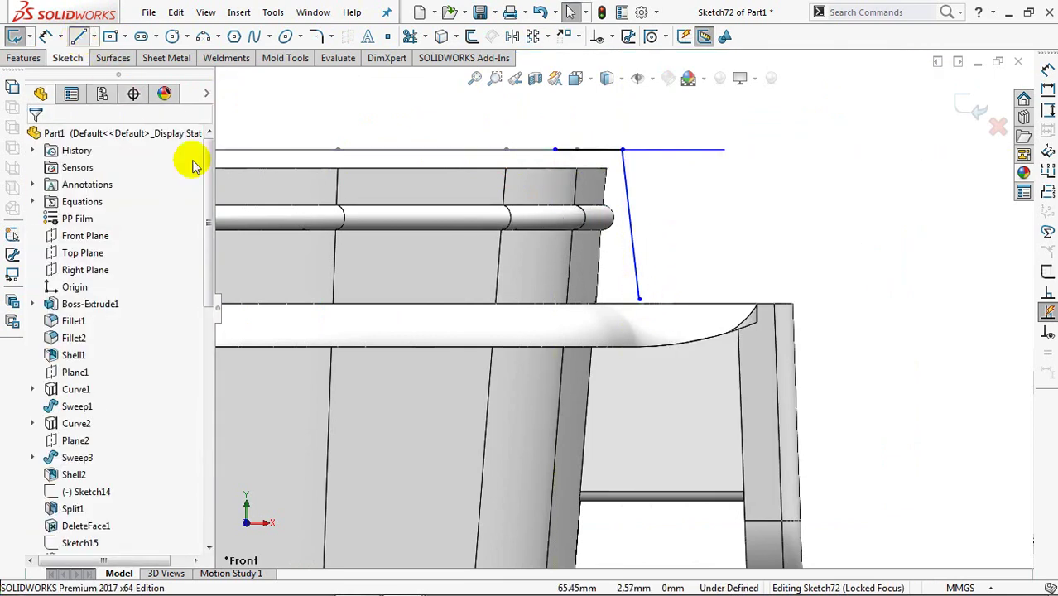
click(555, 150)
click(543, 267)
right_click(544, 271)
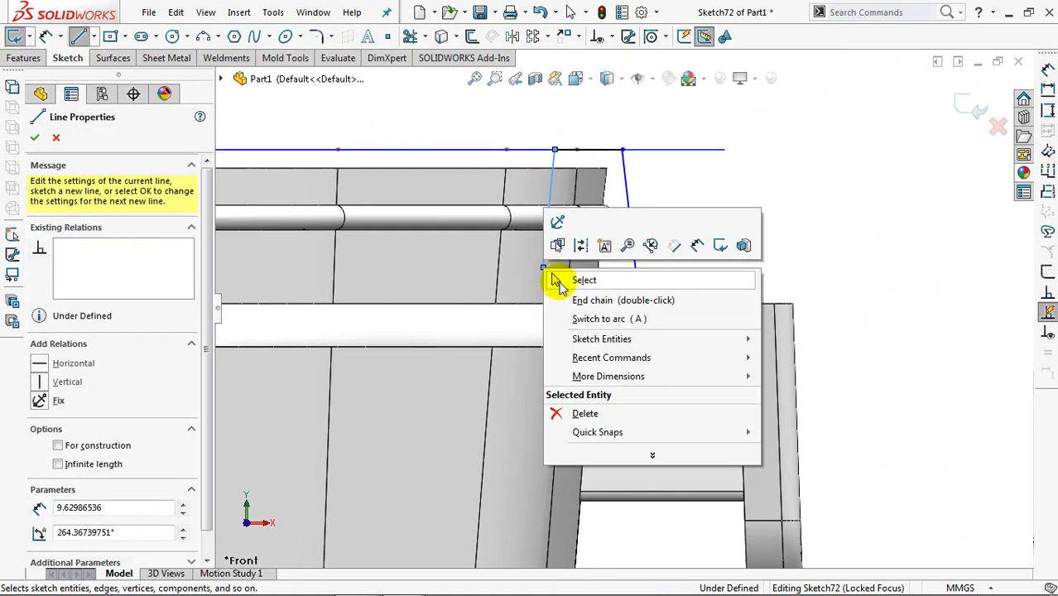
click(579, 281)
Add a vertical centerline at the right line's lower end.
click(94, 36)
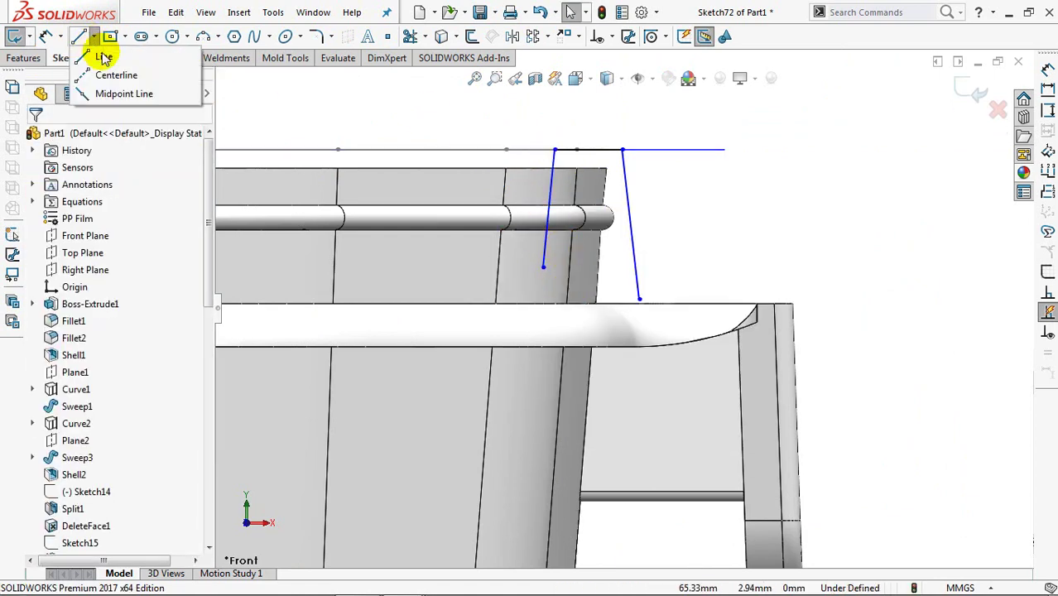
click(116, 75)
click(640, 298)
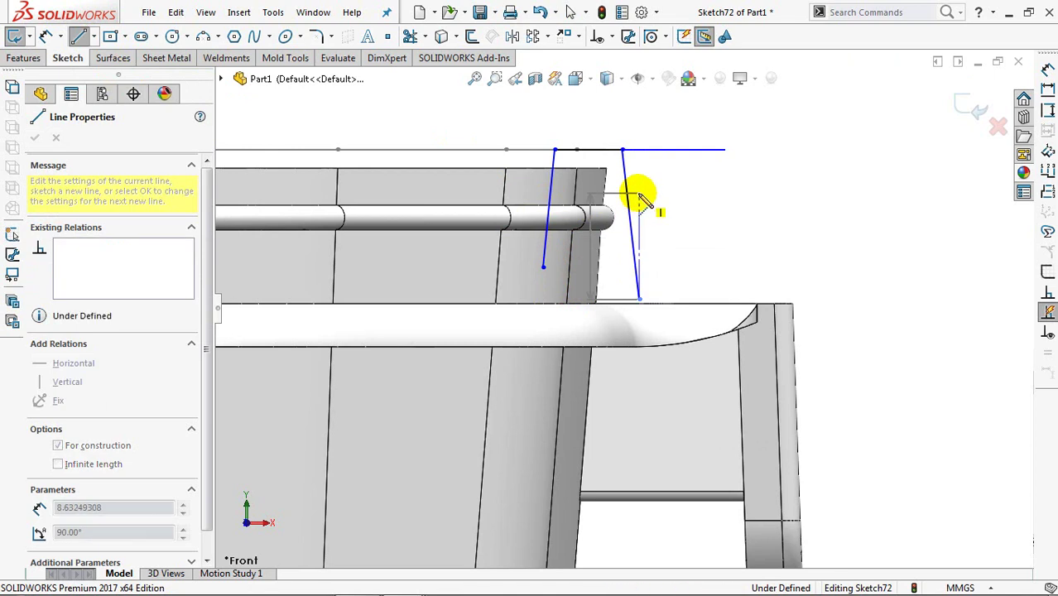
right_click(643, 199)
click(650, 208)
scroll(679, 263, up, 3)
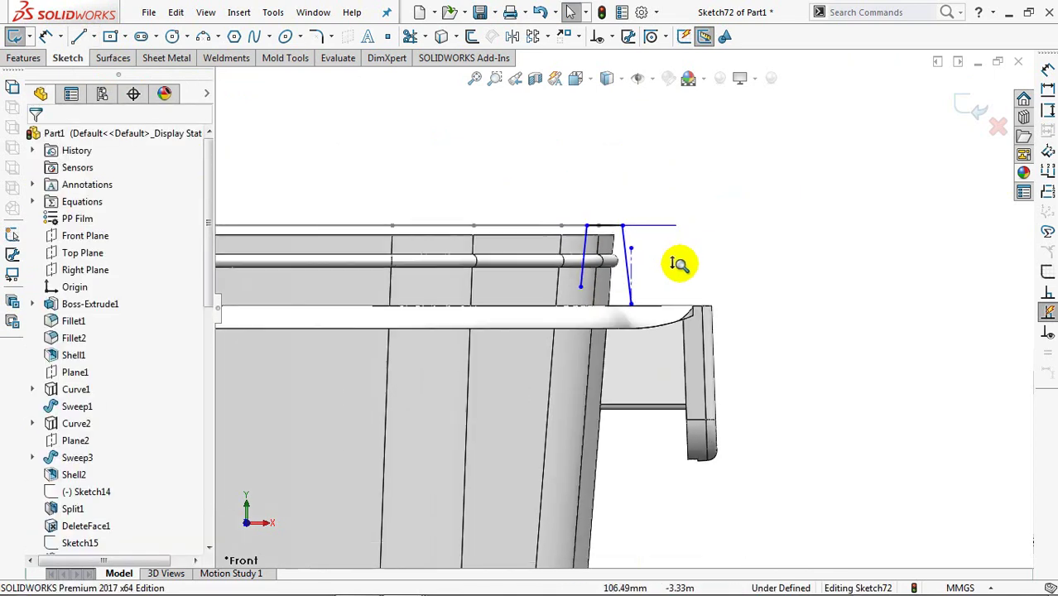
ctrl+middle_drag(745, 259, 875, 257)
Add a vertical centerline rising from the sketch origin.
click(94, 36)
click(170, 73)
click(248, 229)
click(248, 171)
right_click(248, 168)
click(257, 148)
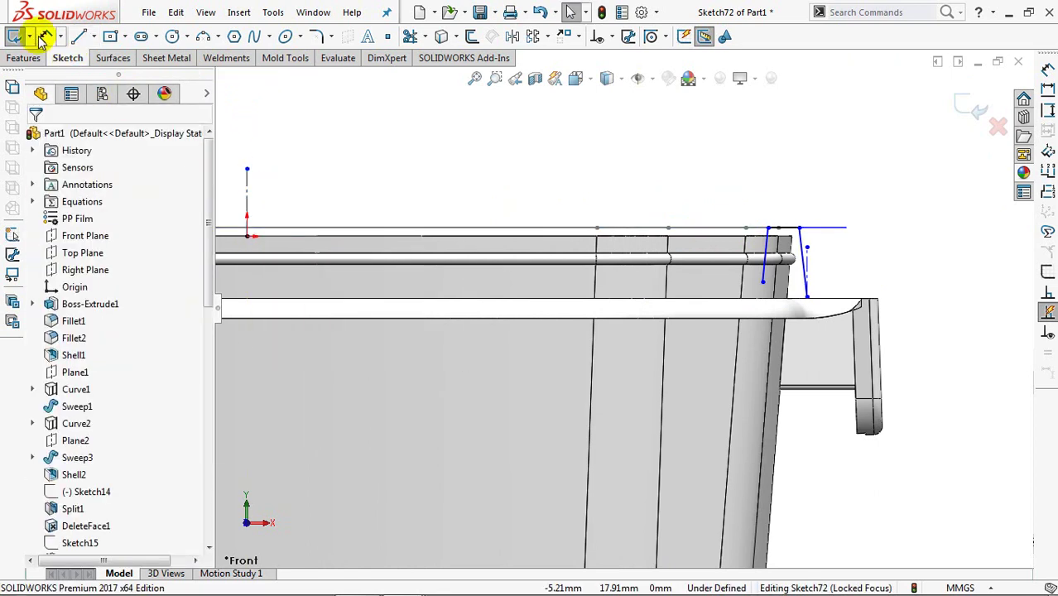
click(799, 229)
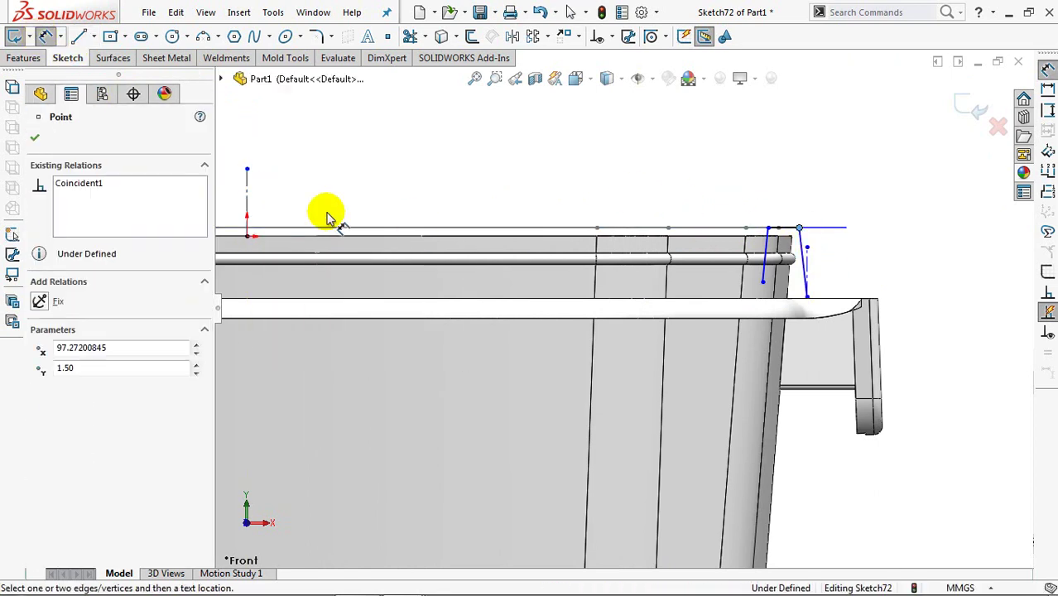
Dimension the profile's 192 offset from the origin centerline and its 3.50 top width.
click(247, 207)
click(246, 135)
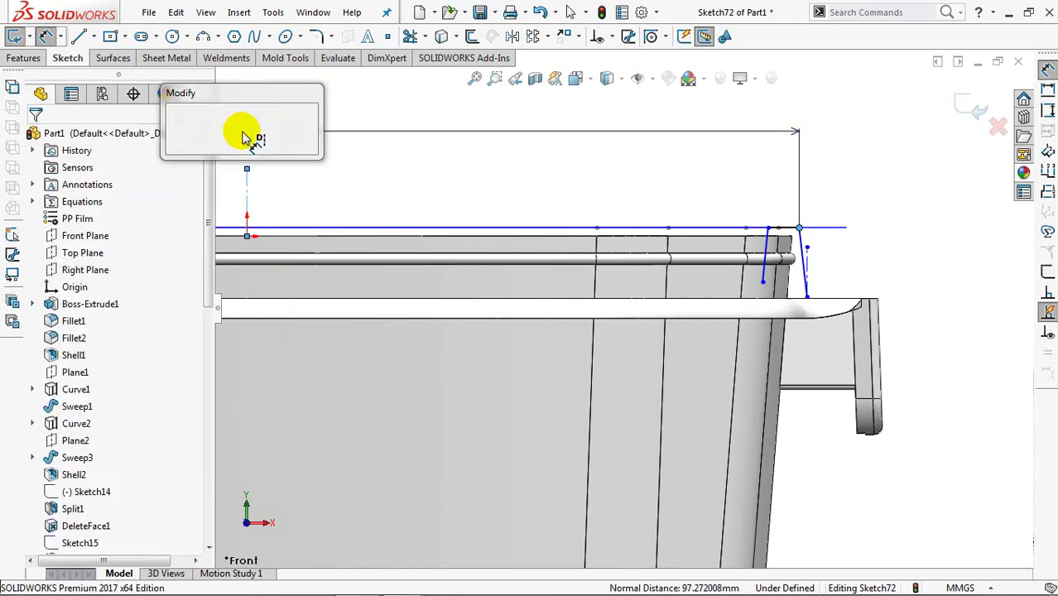
text(192)
click(172, 123)
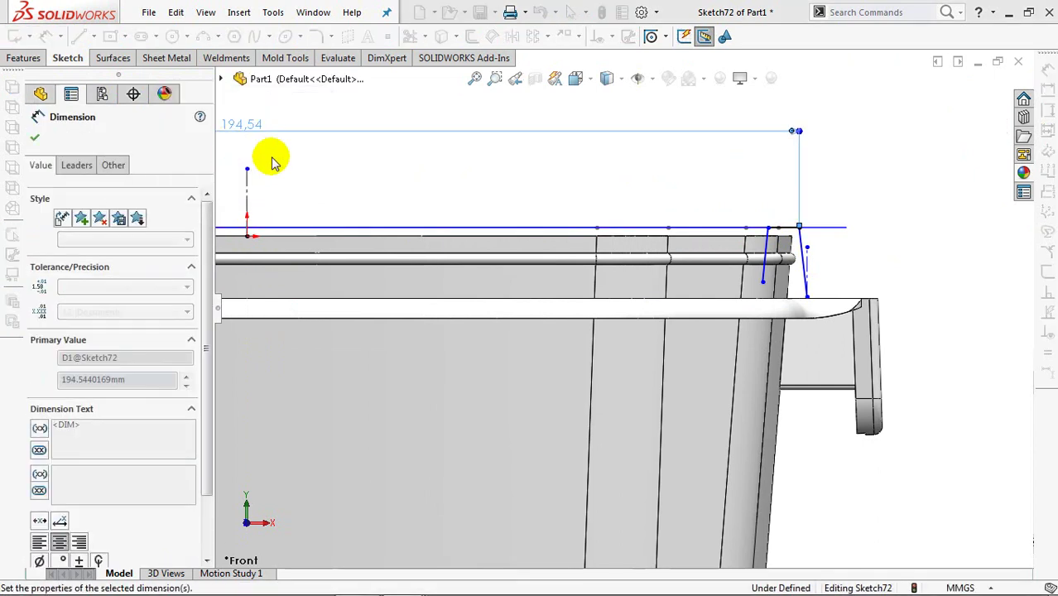
click(338, 184)
click(494, 78)
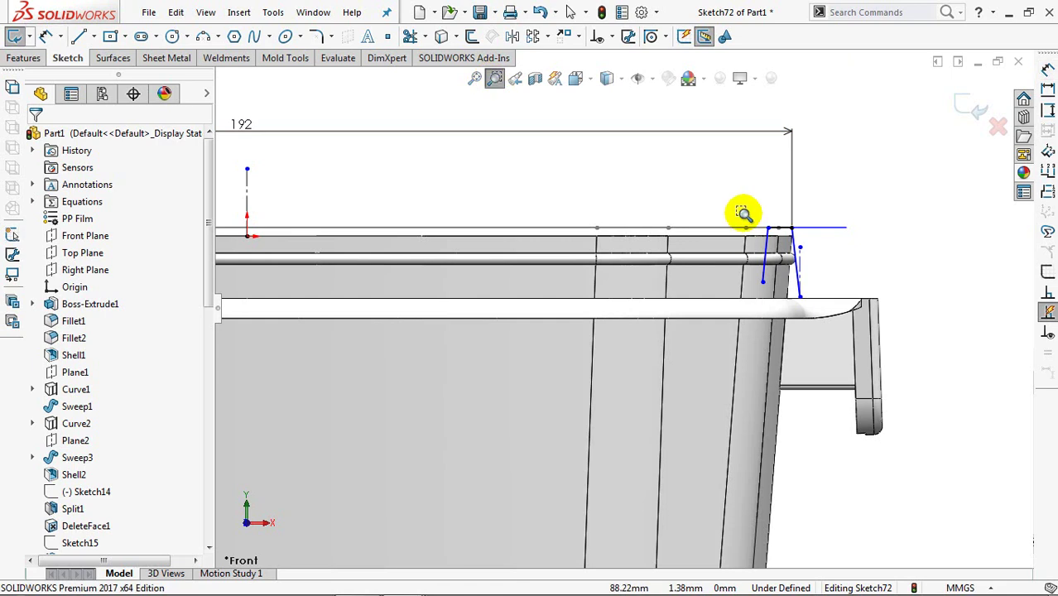
drag(742, 214, 845, 326)
click(495, 78)
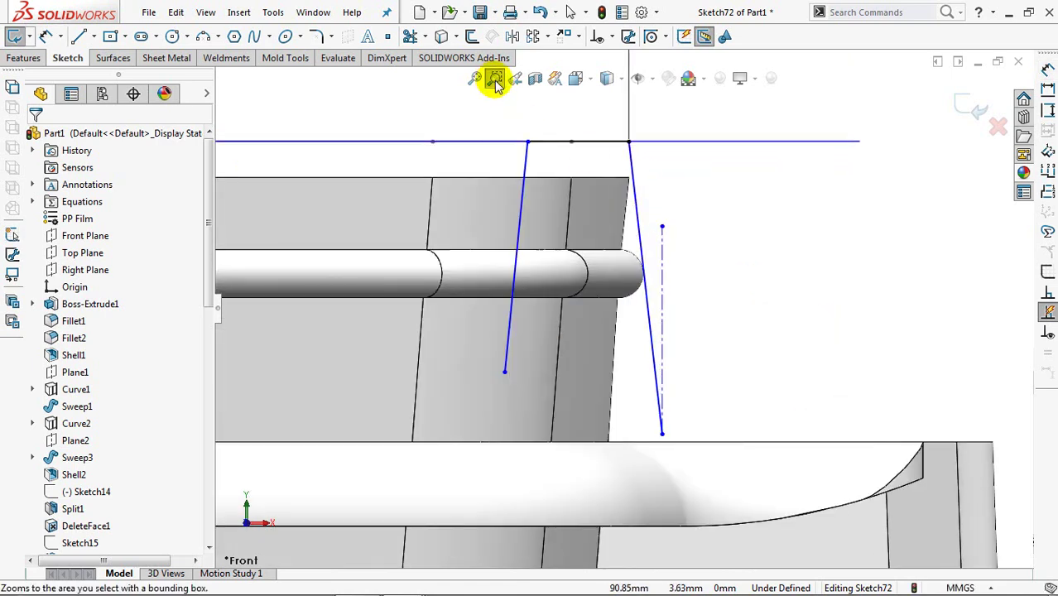
click(612, 145)
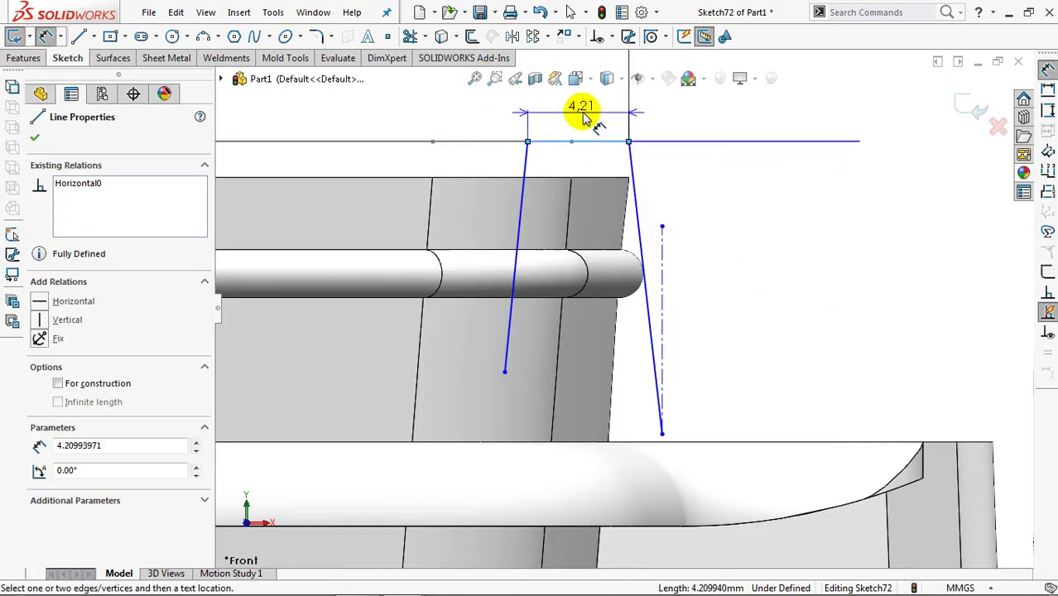
click(585, 119)
text(3.5)
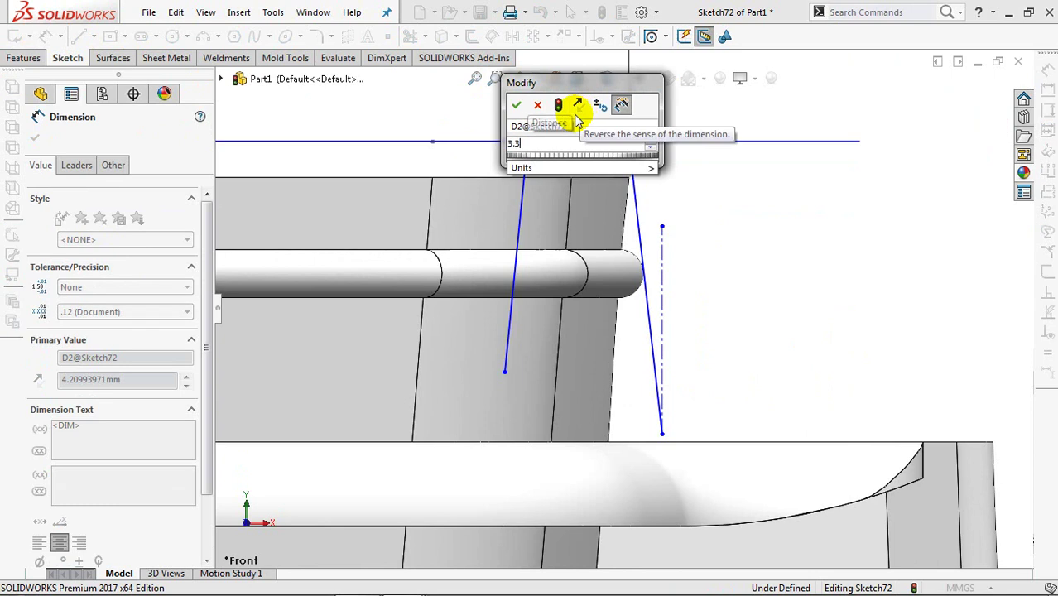
click(518, 107)
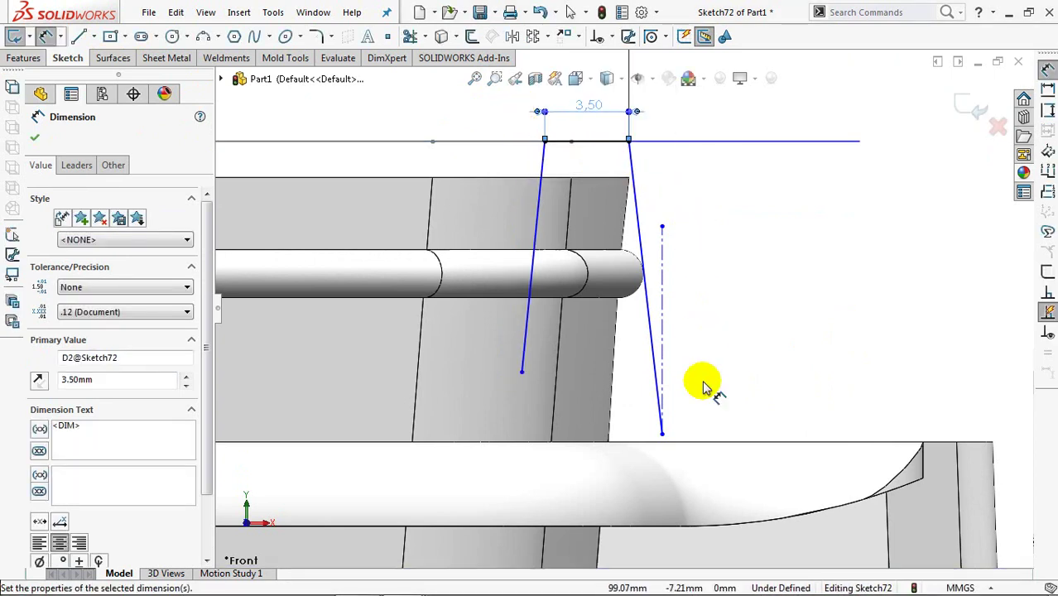
Add the 12 height and 5 depth dimensions to the bead profile.
click(662, 435)
click(611, 142)
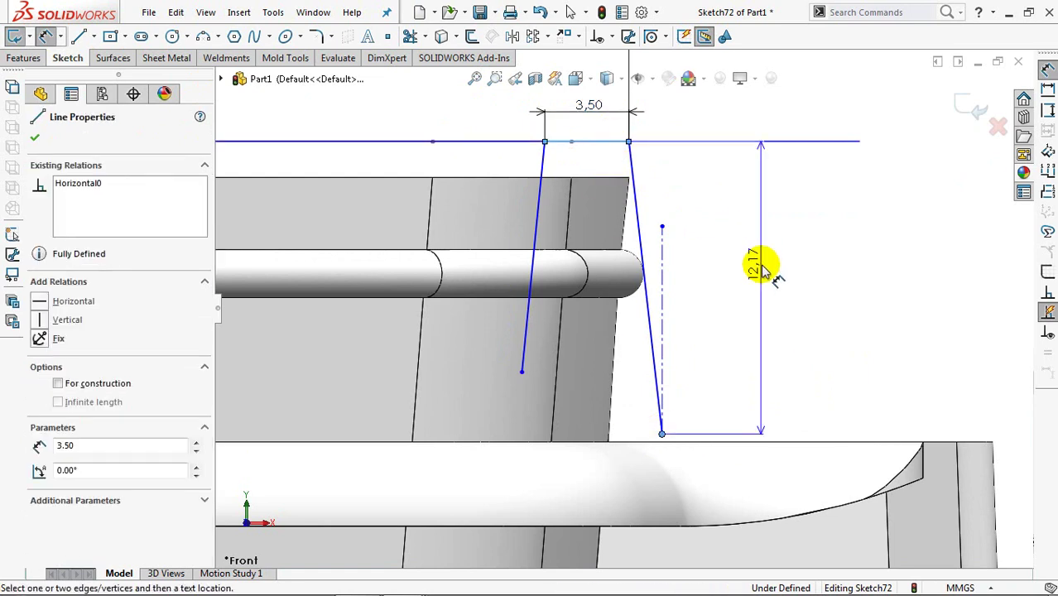
click(762, 269)
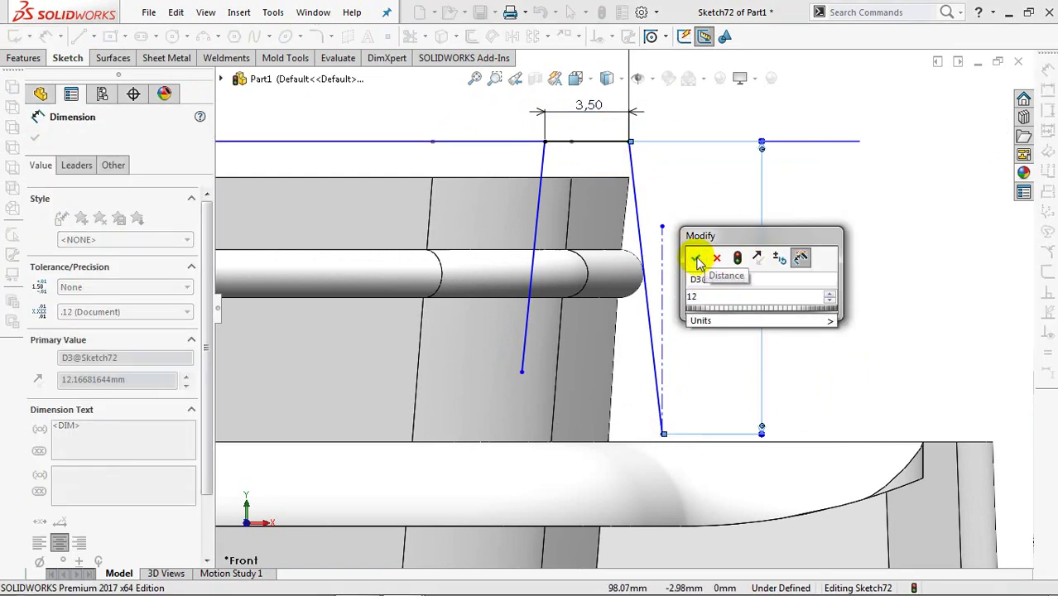
click(692, 254)
click(522, 372)
click(553, 142)
click(478, 159)
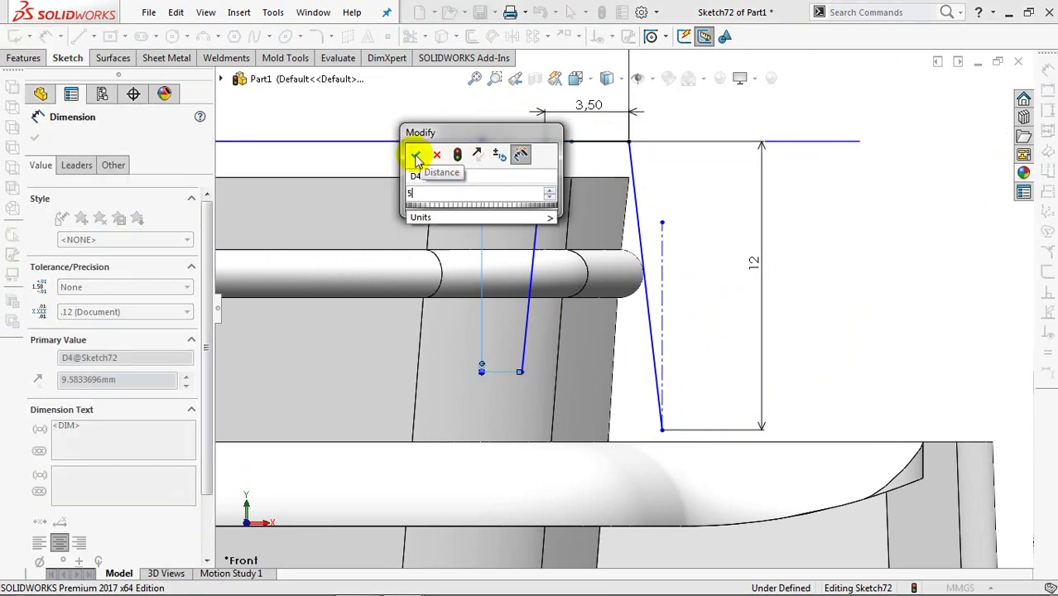
click(414, 160)
click(816, 220)
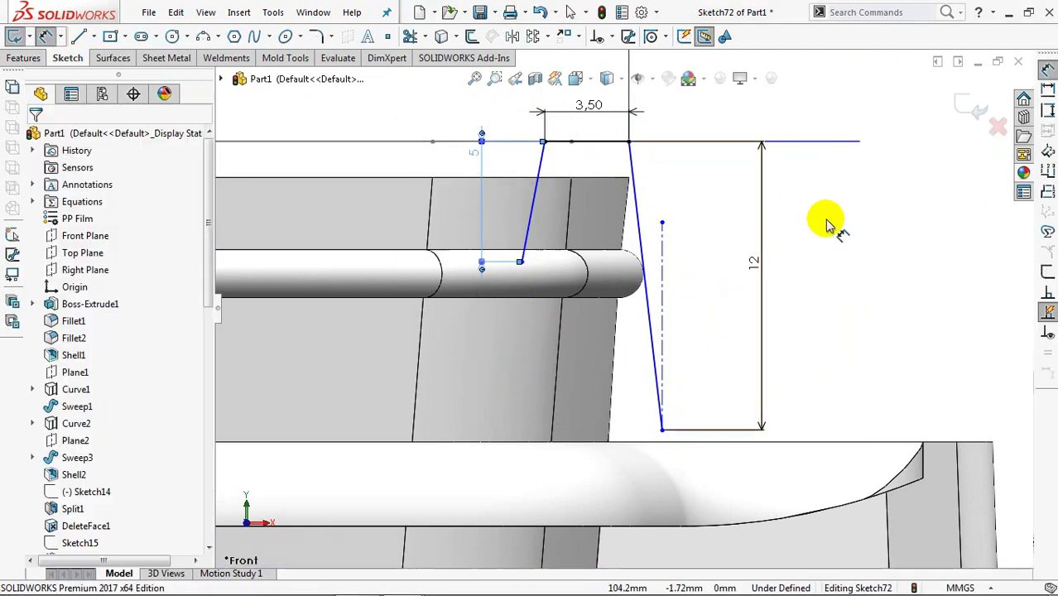
Set the 10° and 3.50° angle dimensions, then exit the fully defined sketch.
click(648, 239)
click(646, 207)
click(650, 194)
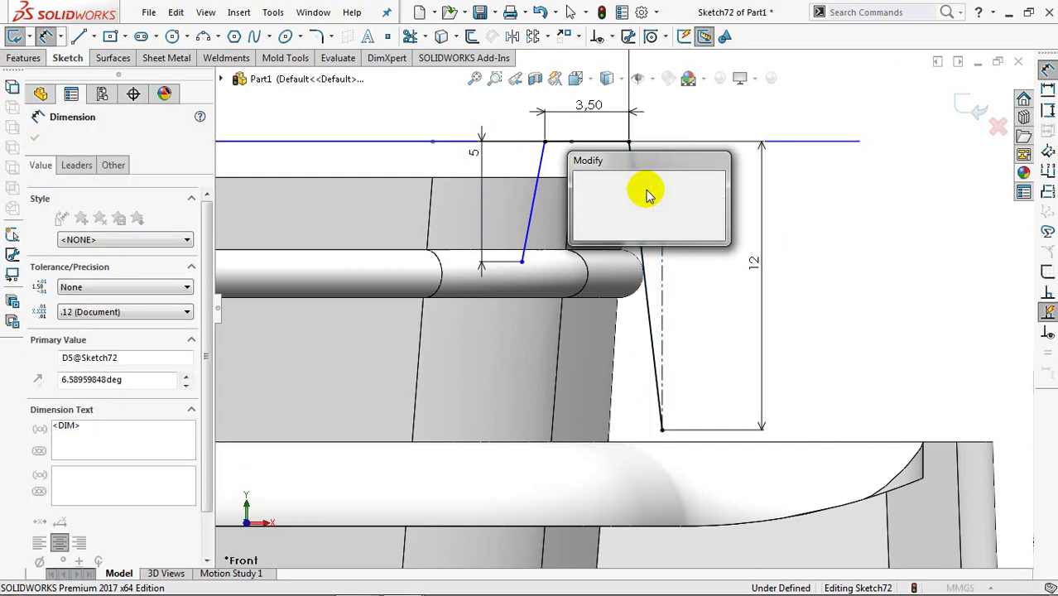
text(10)
click(583, 182)
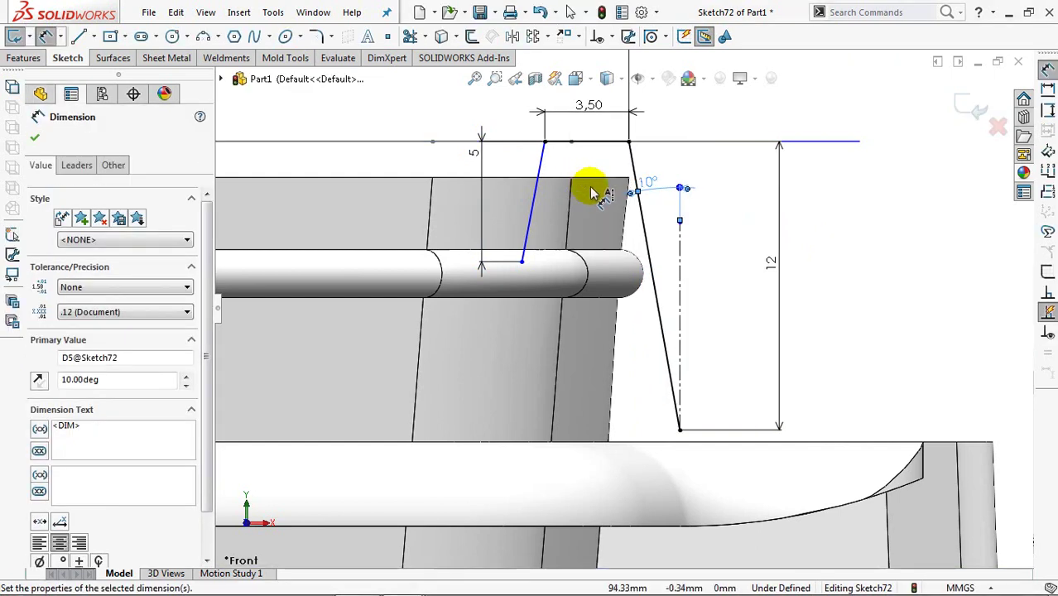
click(677, 259)
click(530, 213)
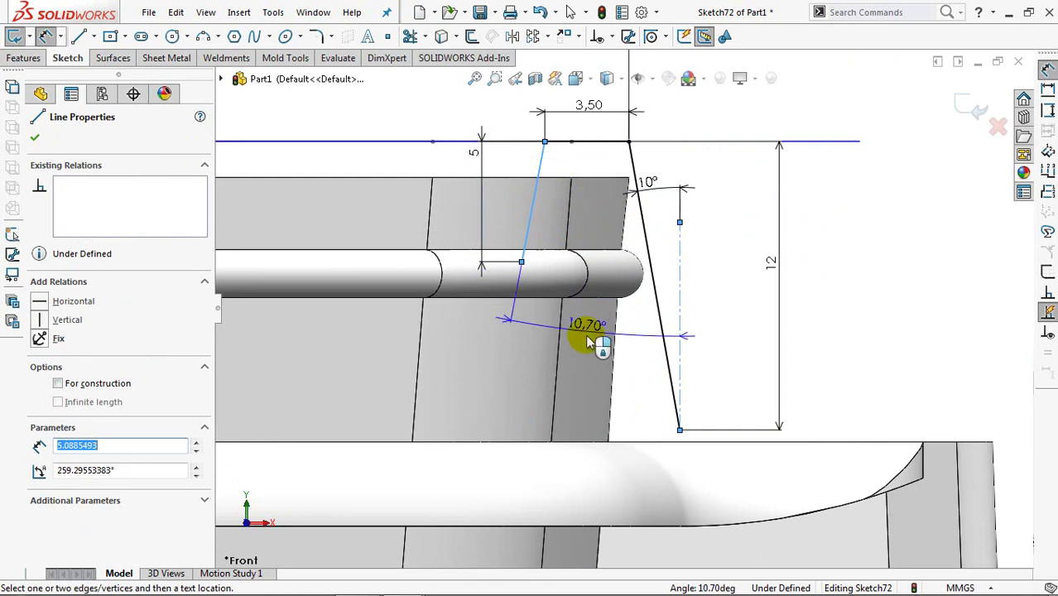
click(634, 373)
text(10)
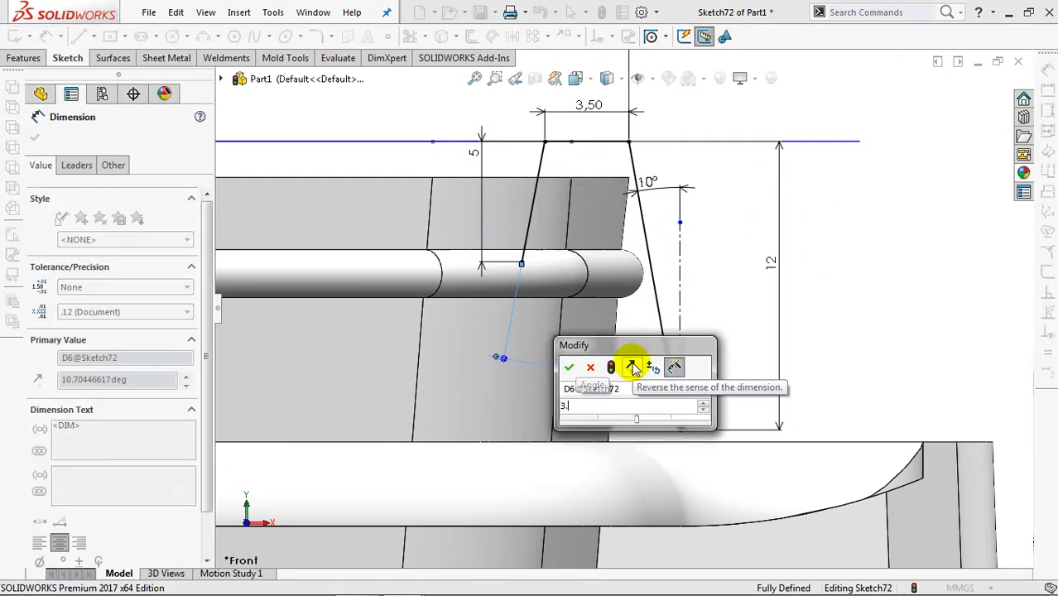
click(569, 367)
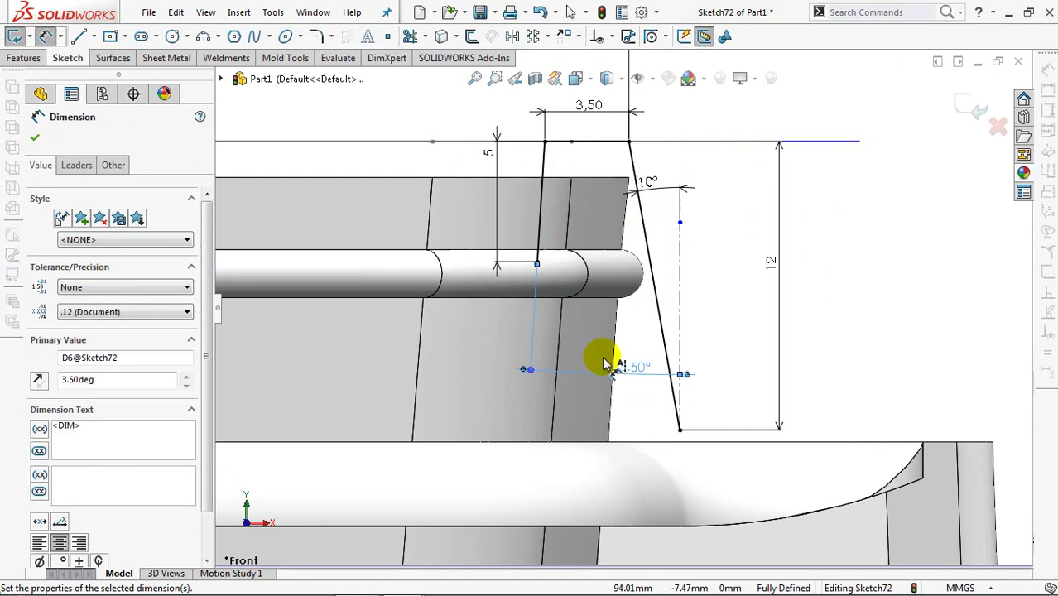
click(866, 310)
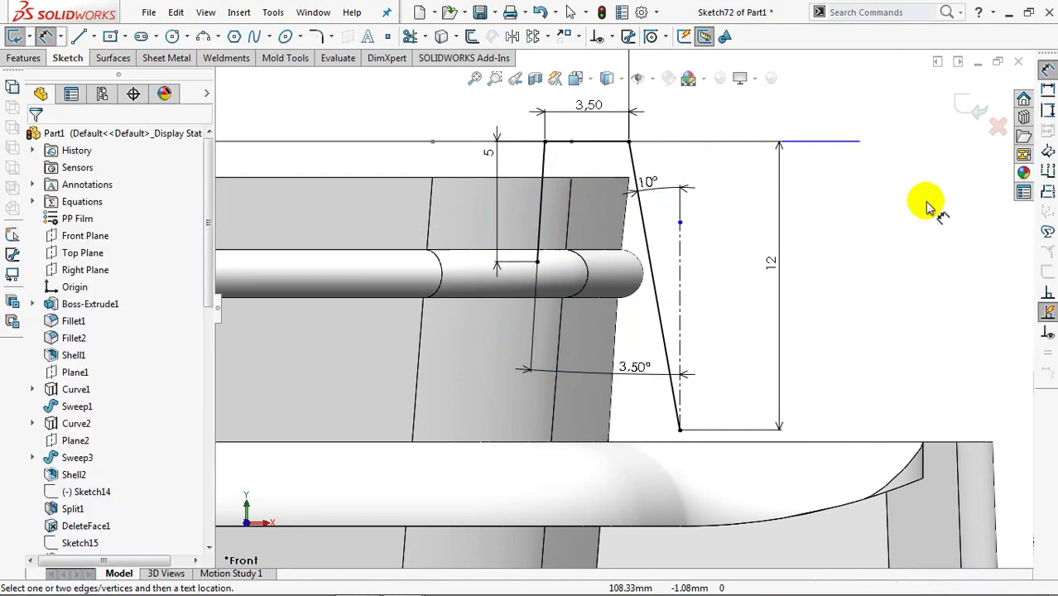
click(962, 103)
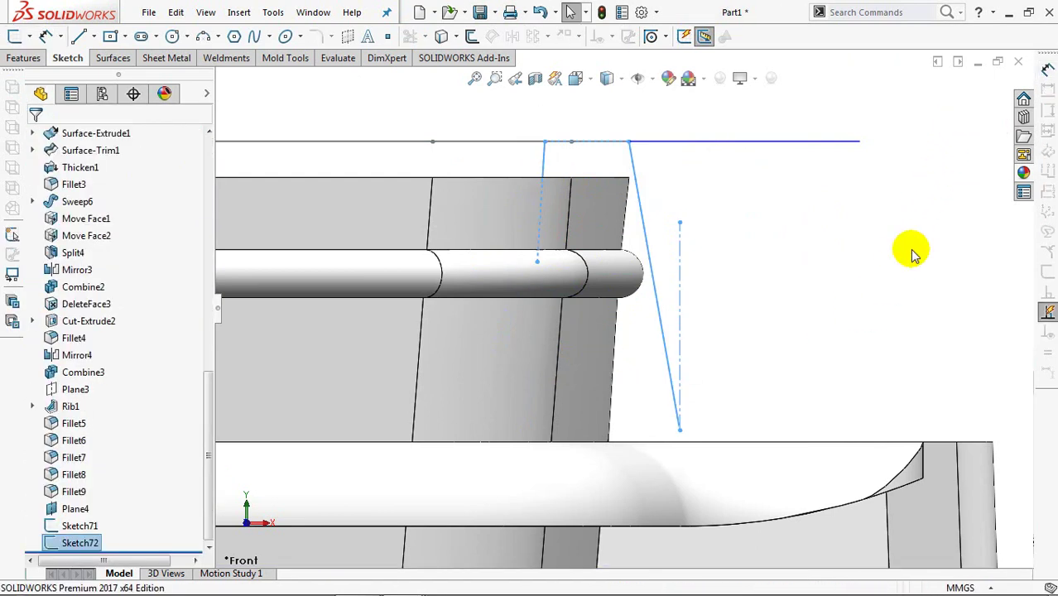
Sweep the Sketch72 profile along the Sketch71 rim path as a swept surface.
key(ctrl+7)
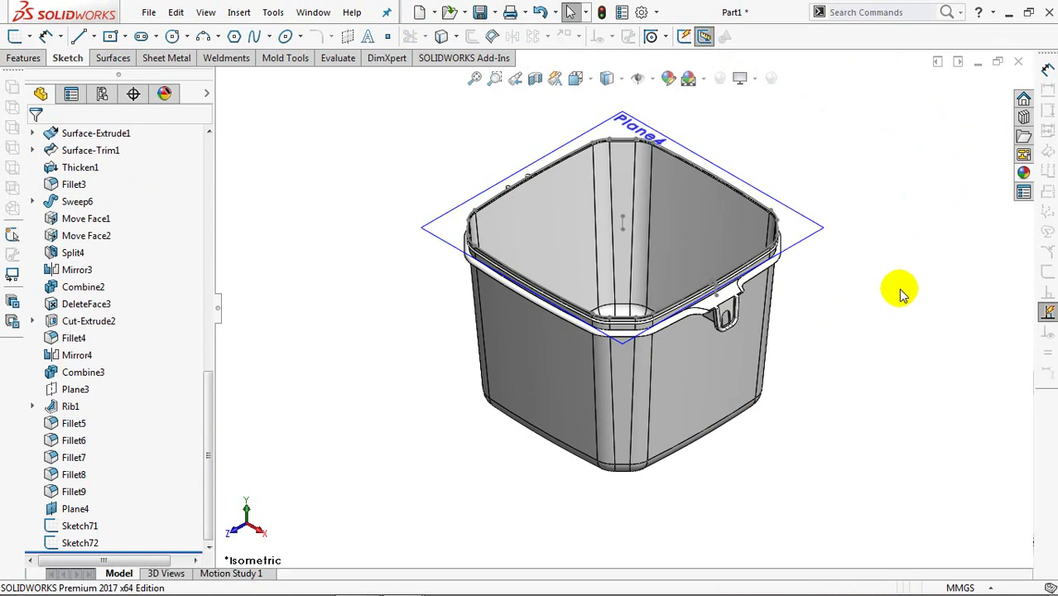
click(77, 546)
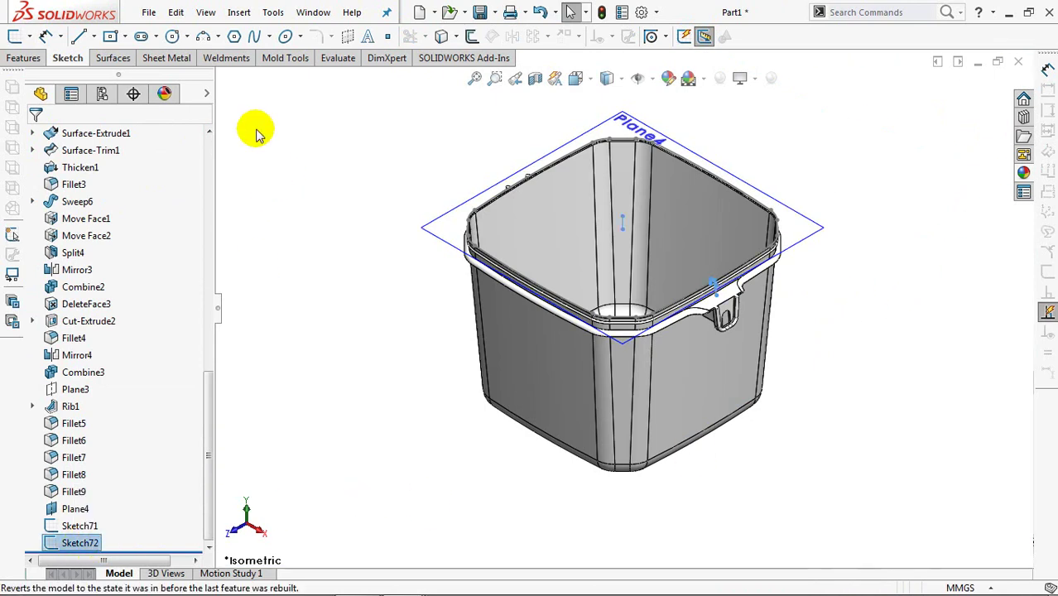
click(120, 61)
click(55, 37)
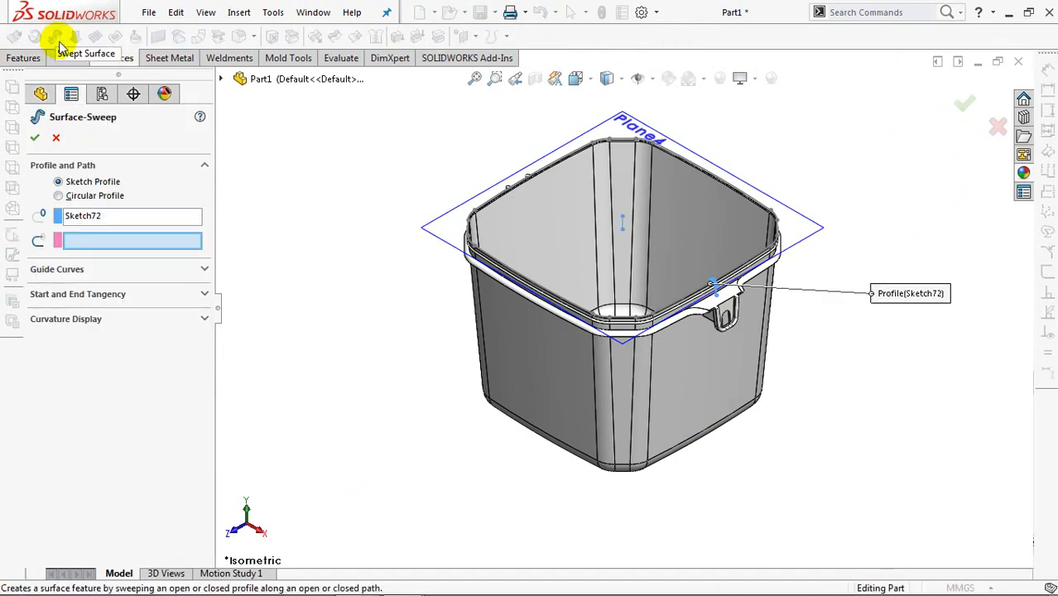
click(221, 80)
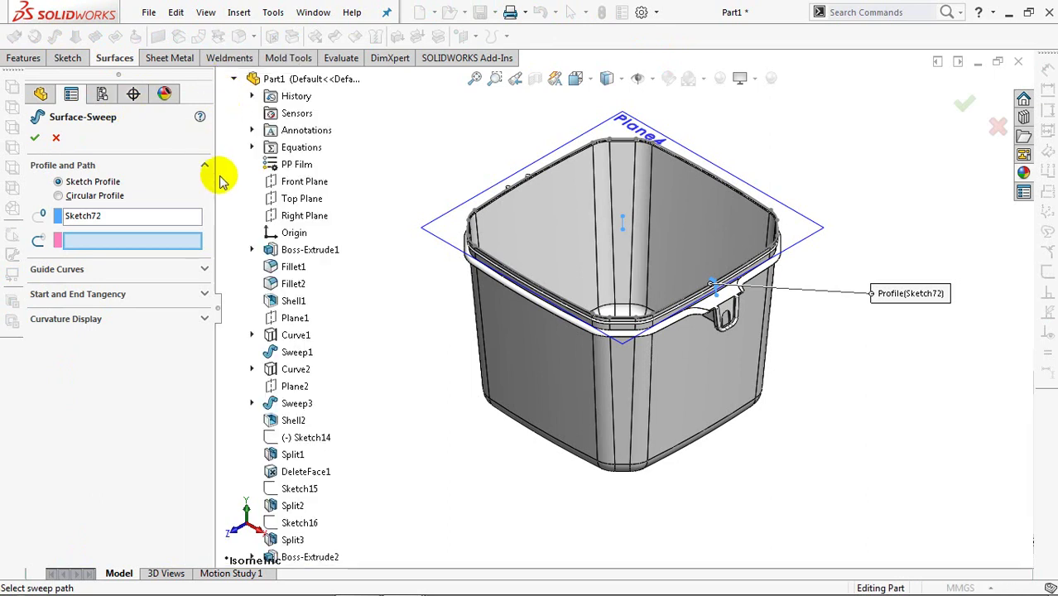
scroll(222, 249, down, 1)
drag(222, 248, 219, 463)
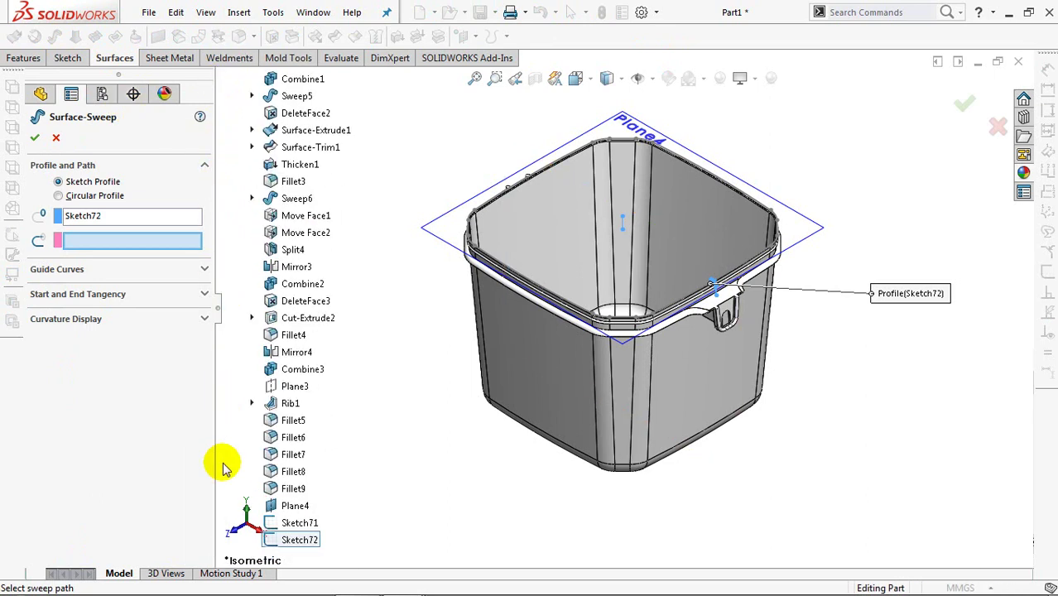
click(300, 522)
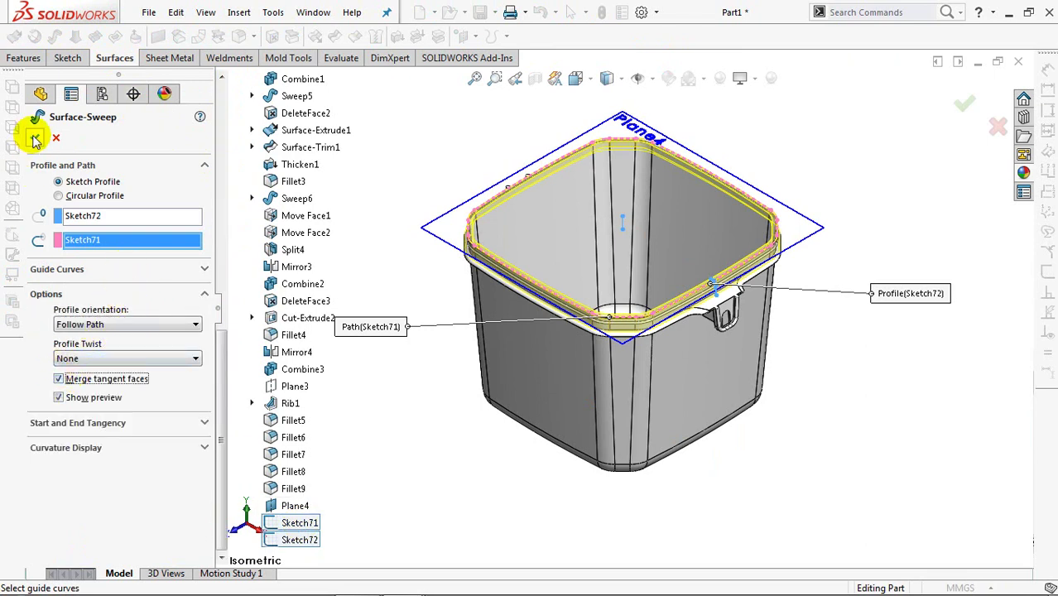
click(33, 136)
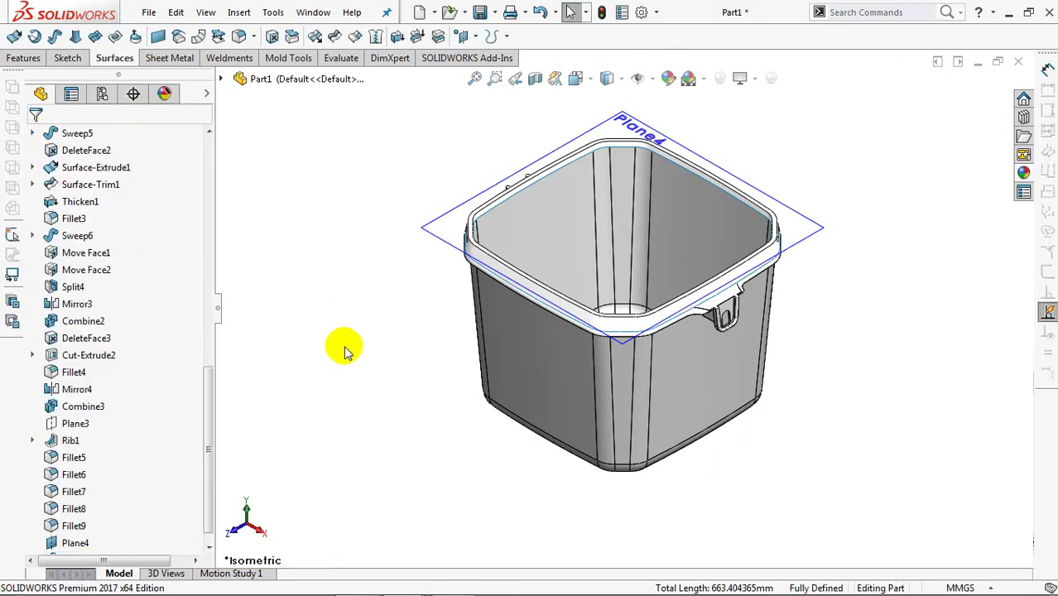
click(754, 351)
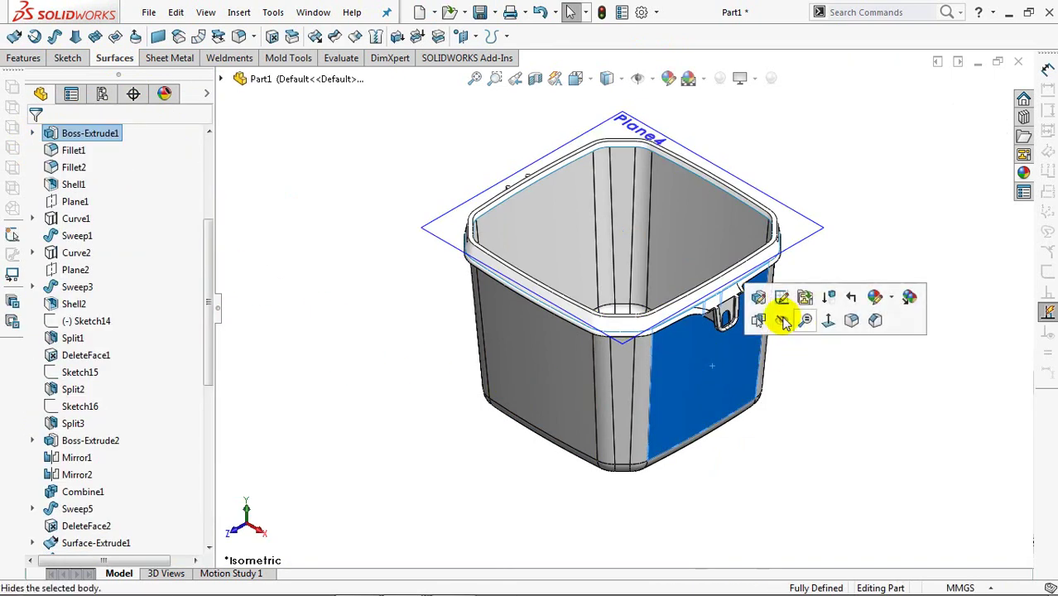
Hide the bucket's solid body and Plane4, fitting the rim surfaces to the view.
key(Tab)
click(799, 236)
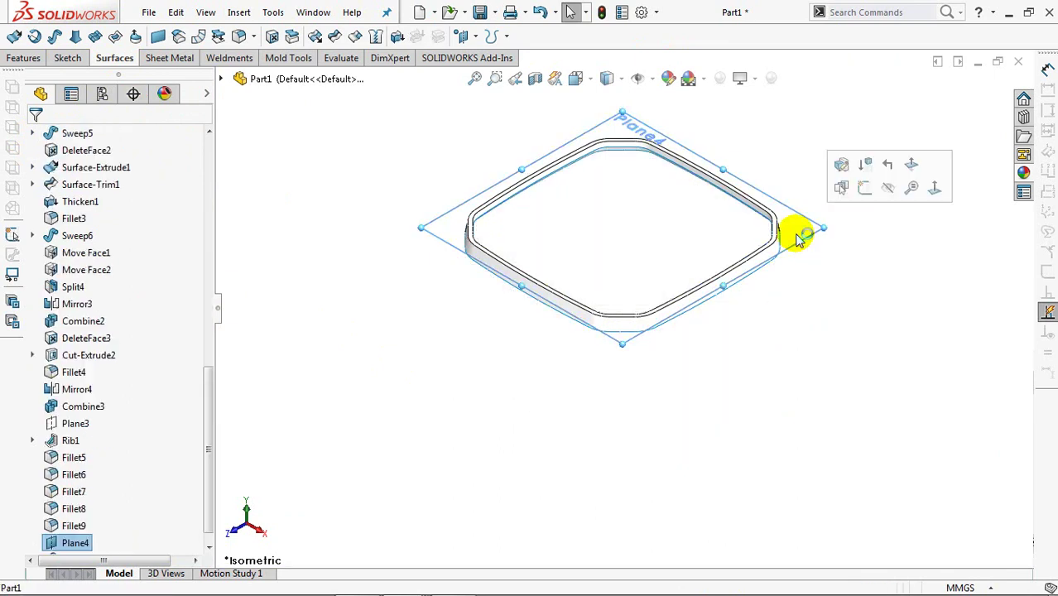
click(887, 190)
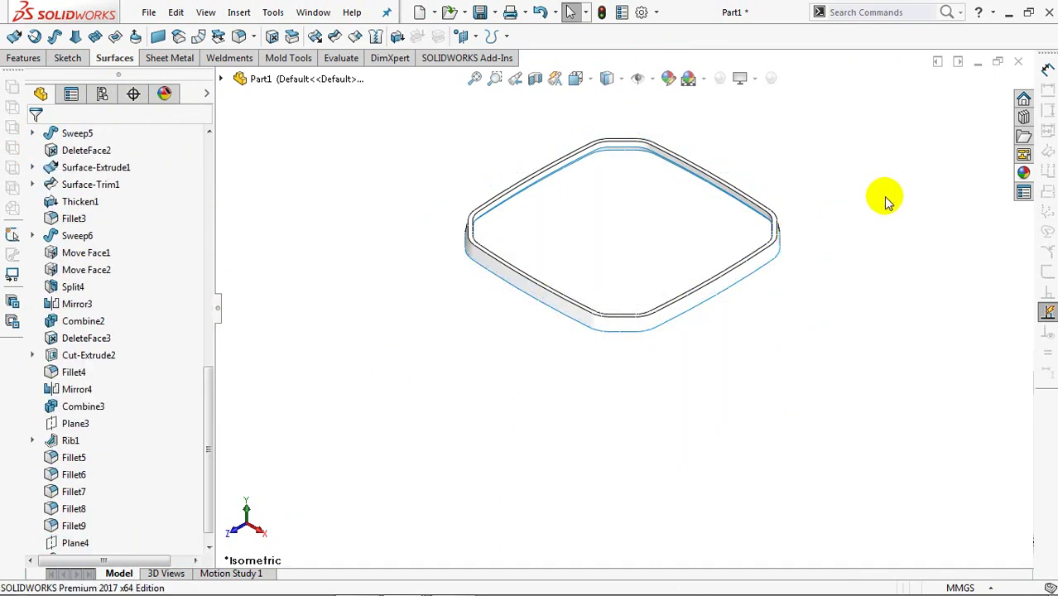
key(f)
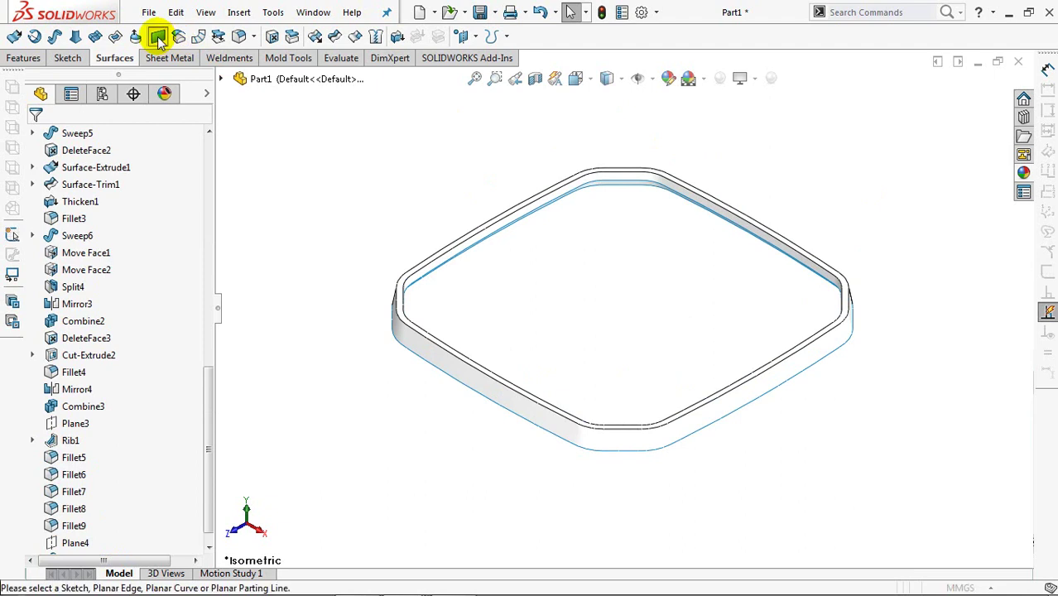
Fill the opening inside the rim sweep's inner edge with a planar surface.
click(157, 37)
mouse_move(670, 261)
middle_down()
mouse_move(673, 342)
mouse_move(672, 250)
middle_up()
scroll(624, 229, down, 2)
scroll(617, 165, down, 3)
mouse_move(615, 188)
middle_down()
mouse_move(635, 283)
mouse_move(605, 220)
middle_up()
click(601, 209)
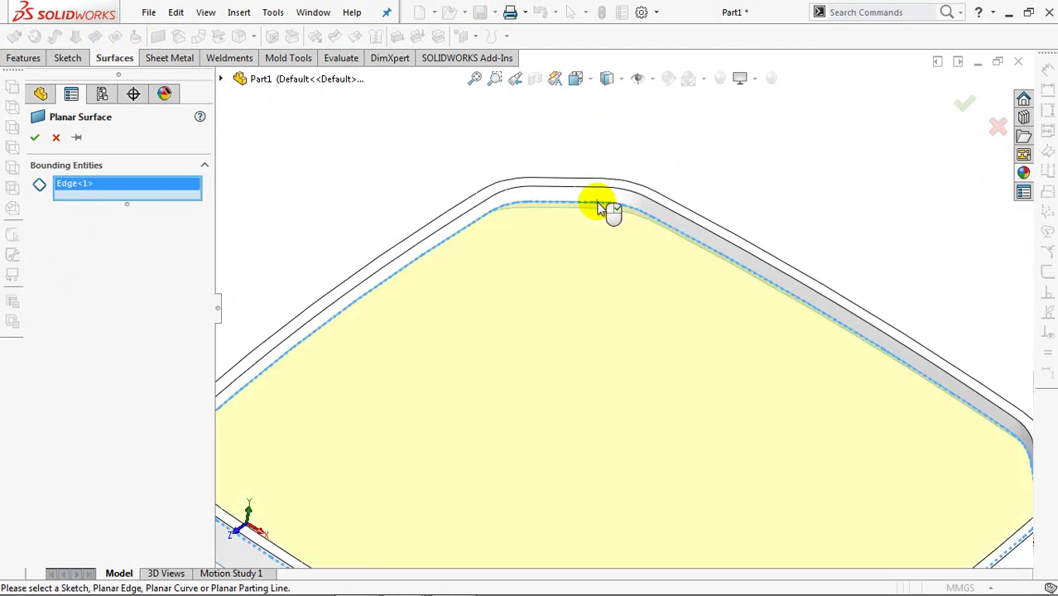
key(Escape)
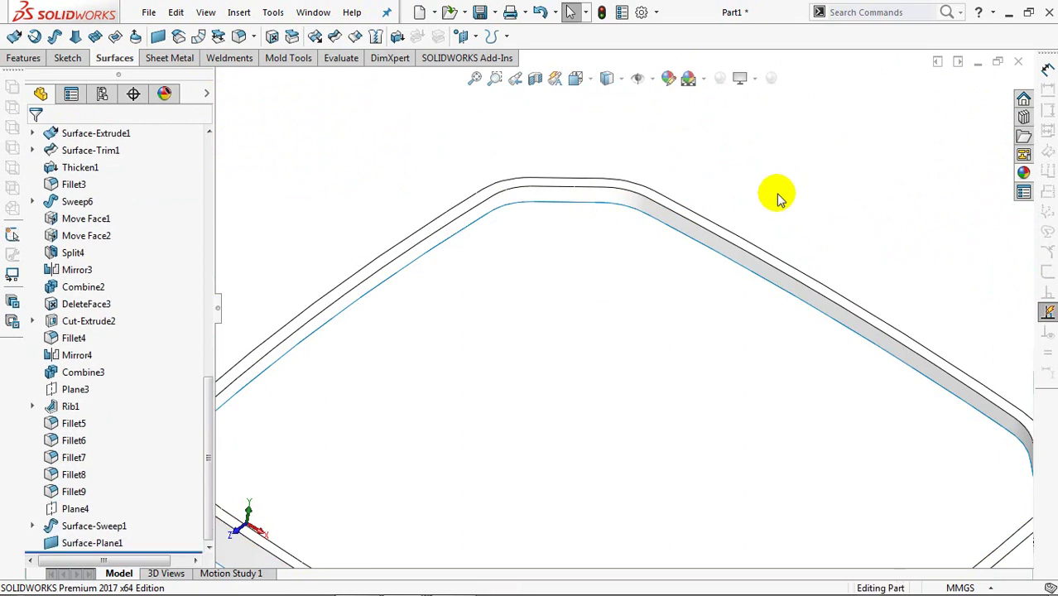
Sketch the Sketch71 rim loop offset 33 mm inward on the planar face for a surface extrude.
click(13, 36)
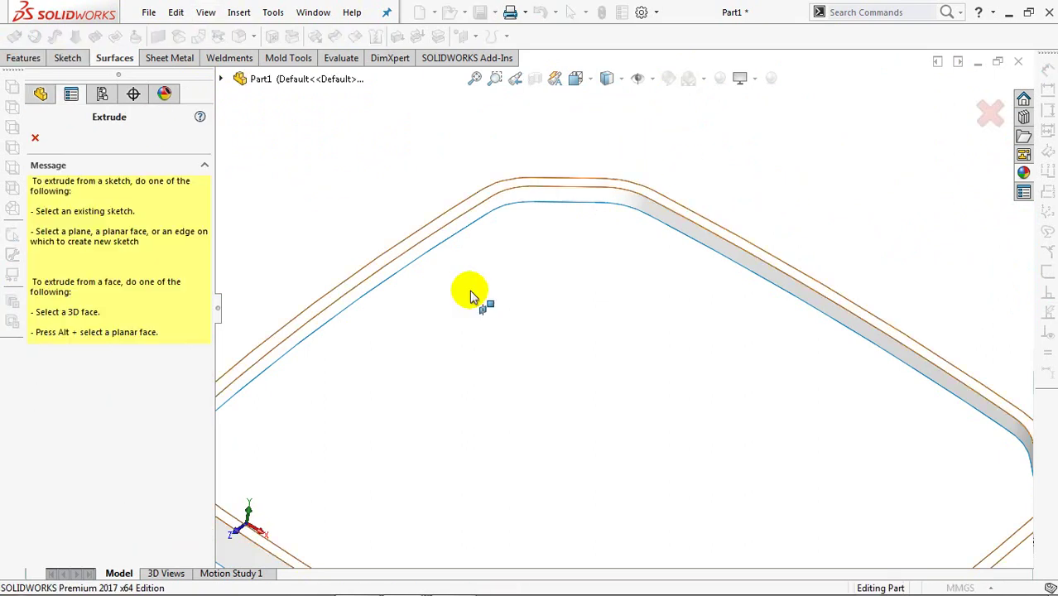
click(577, 323)
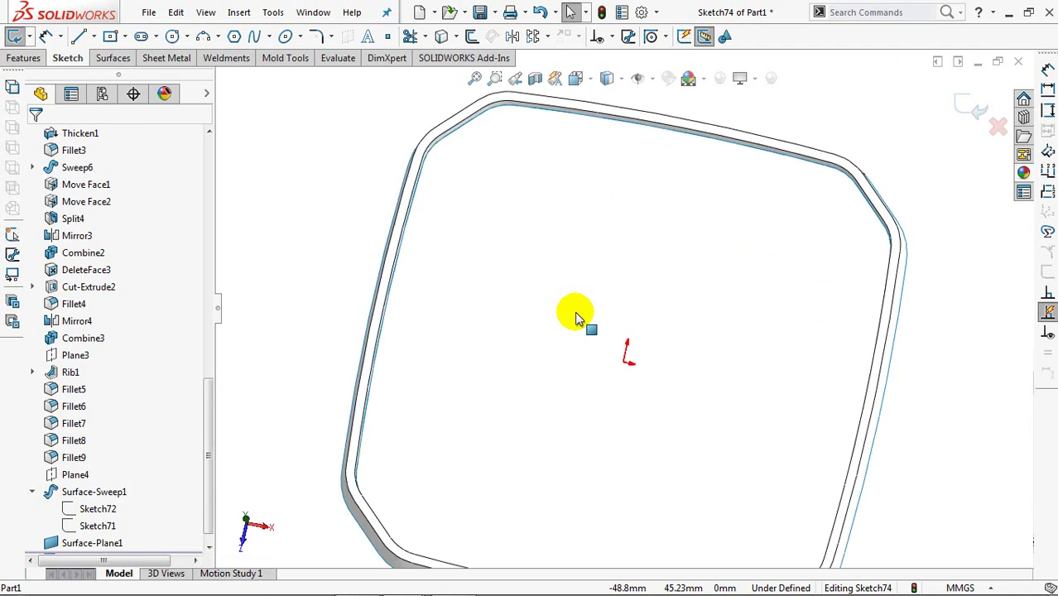
click(97, 526)
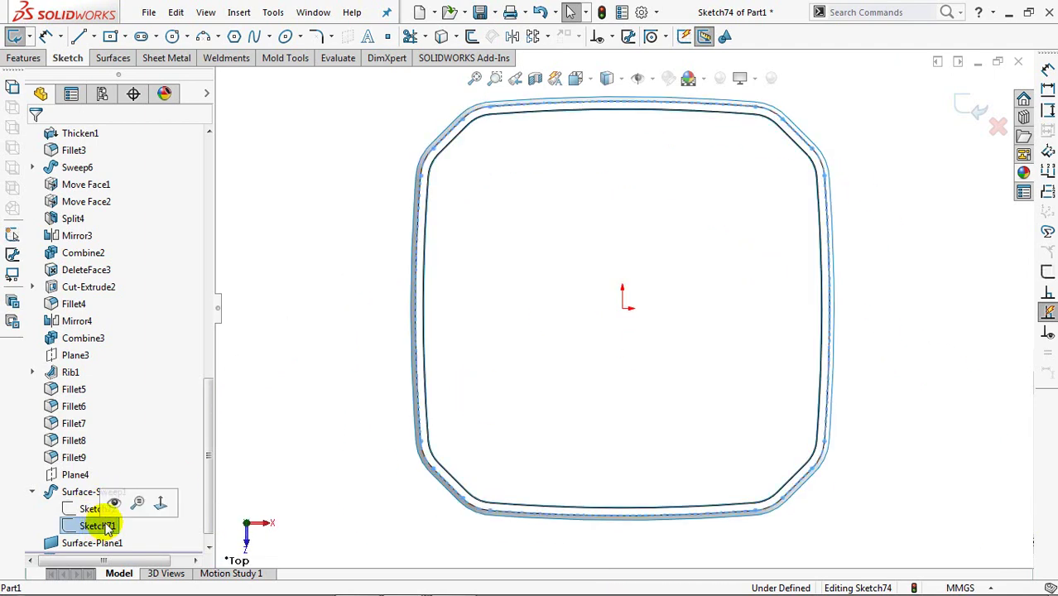
click(471, 36)
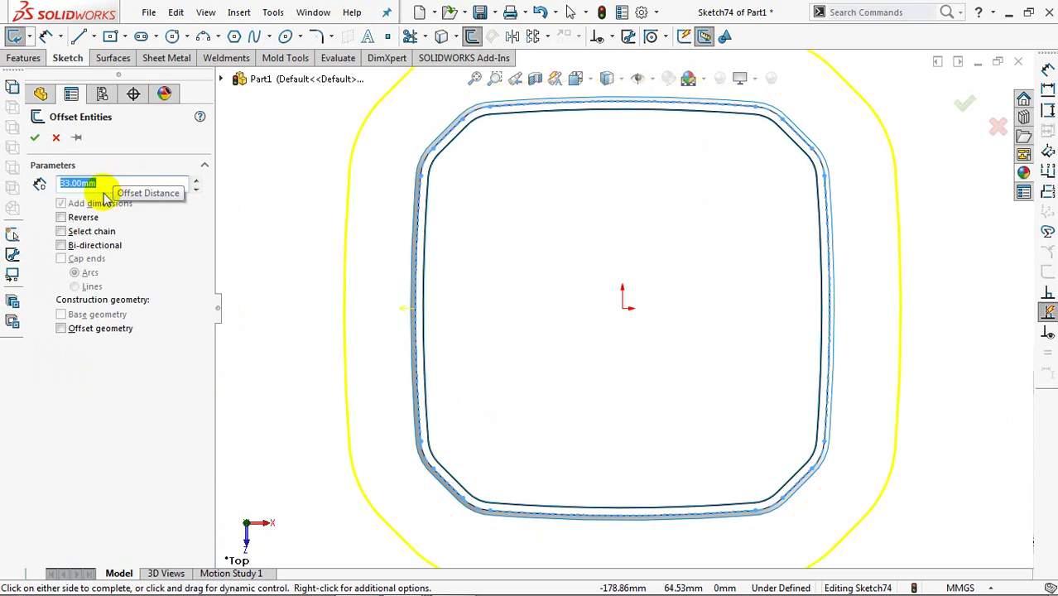
click(61, 218)
click(35, 139)
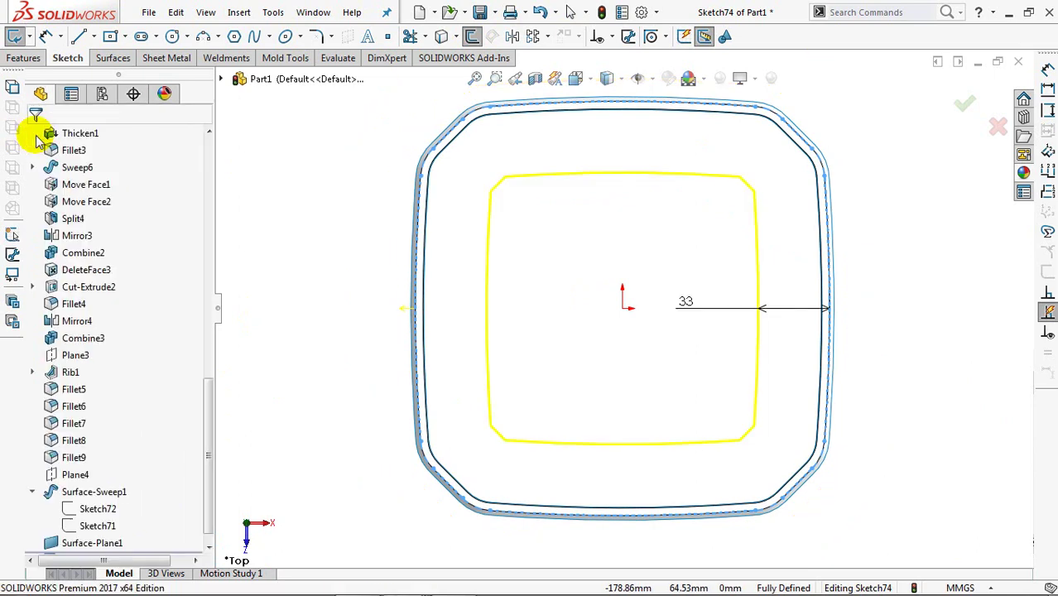
click(971, 106)
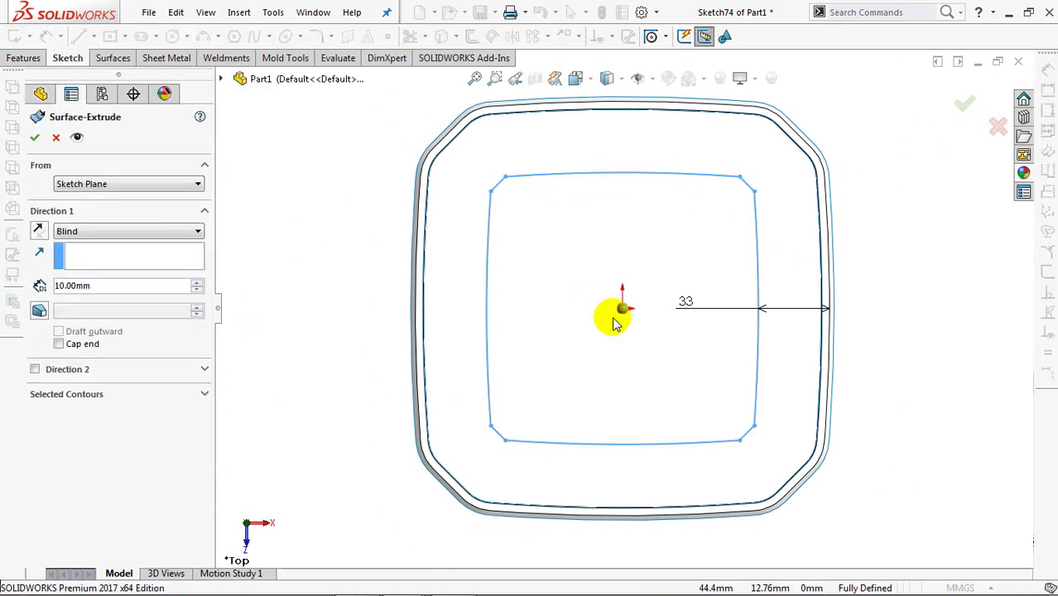
Extrude the inner outline 1.5 mm as a surface with a 10° outward draft and capped end.
middle_drag(503, 241, 515, 227)
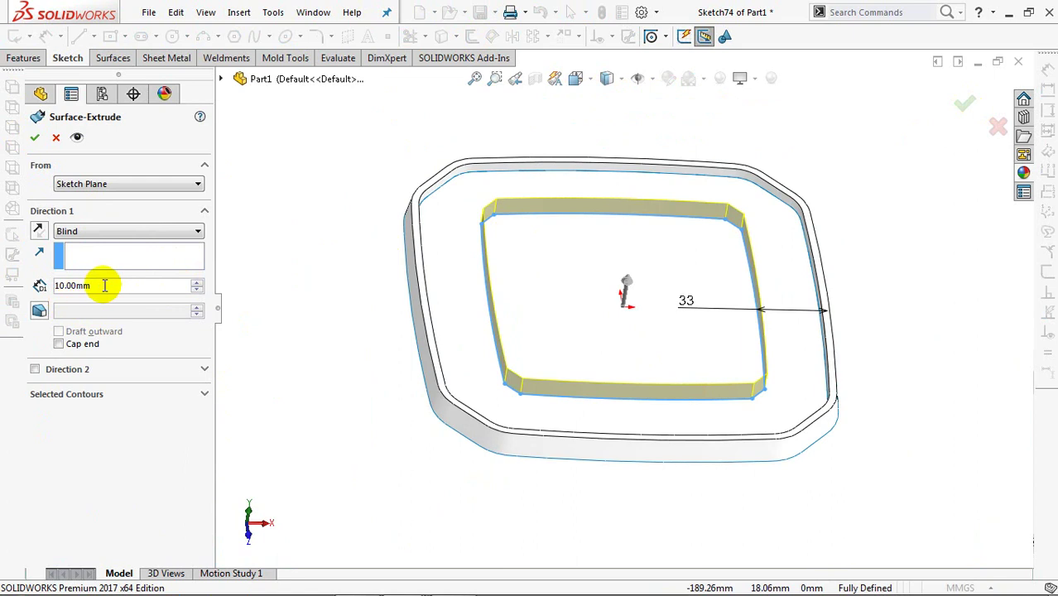
text(1.5)
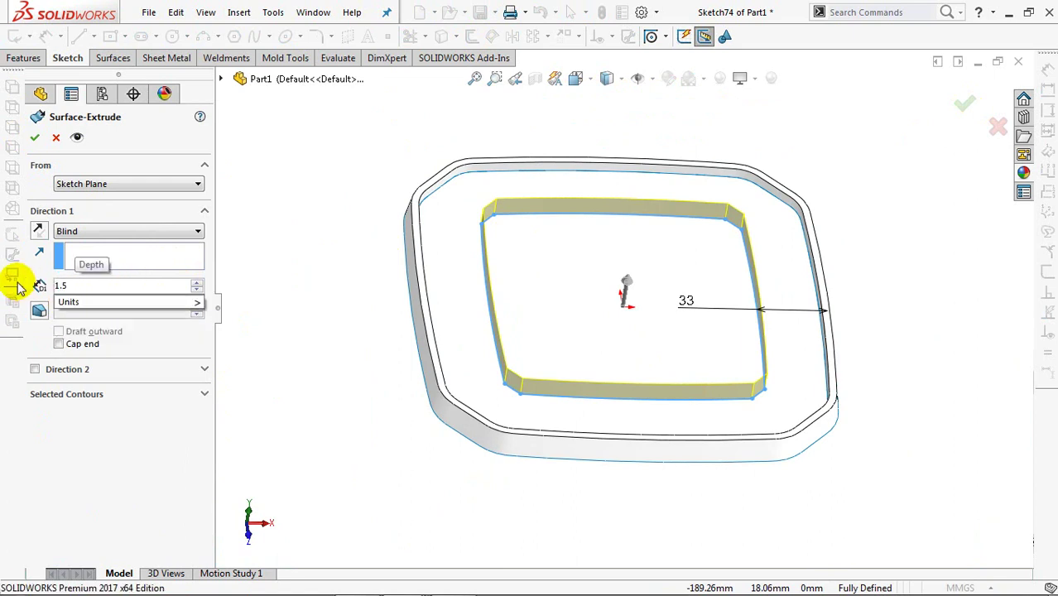
key(Return)
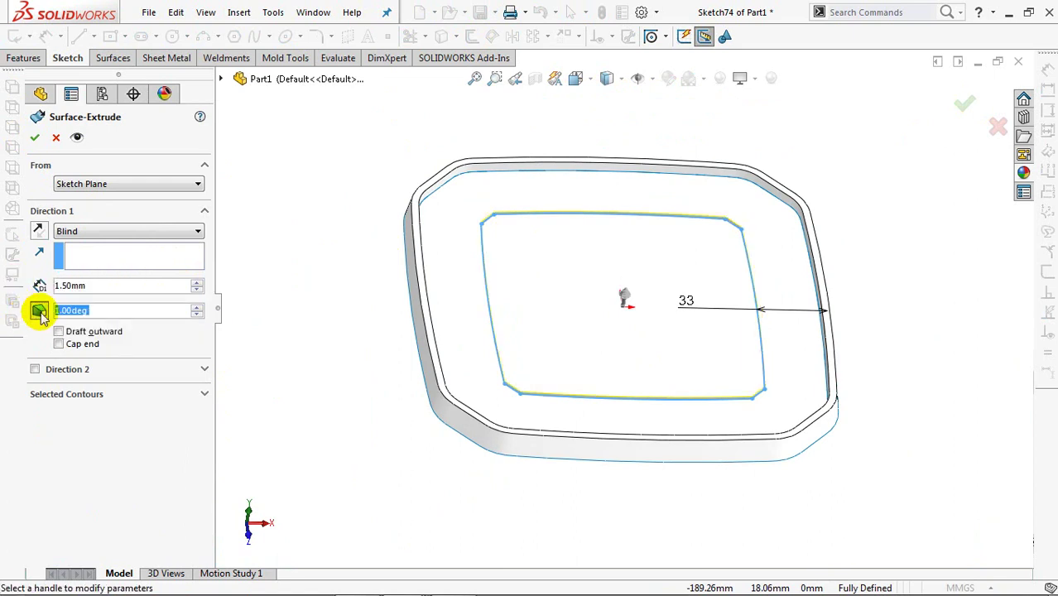
text(10)
key(Return)
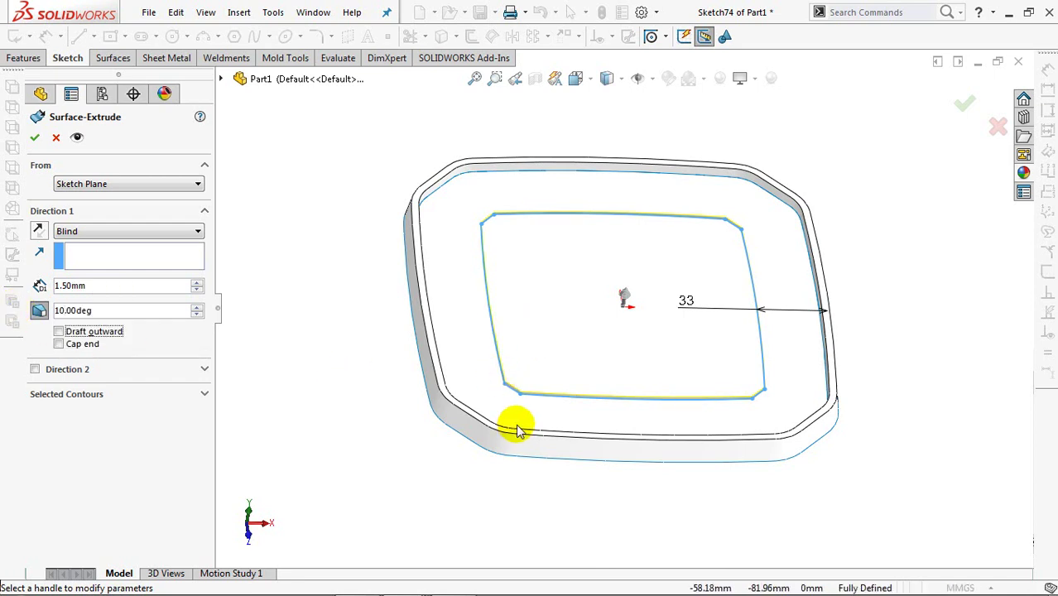
scroll(519, 359, down, 3)
scroll(508, 372, down, 2)
click(58, 332)
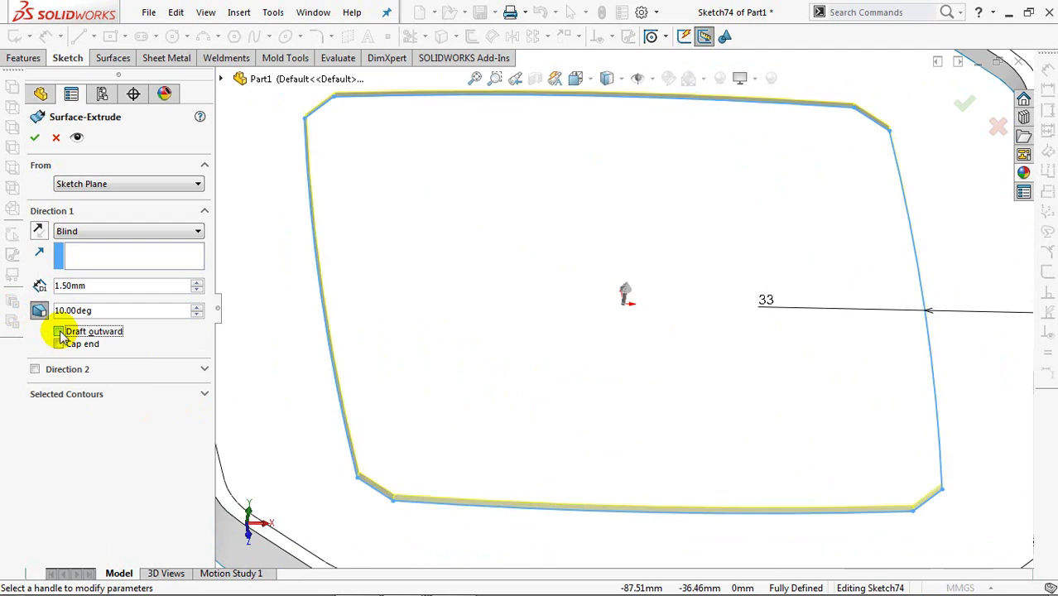
click(58, 343)
click(35, 138)
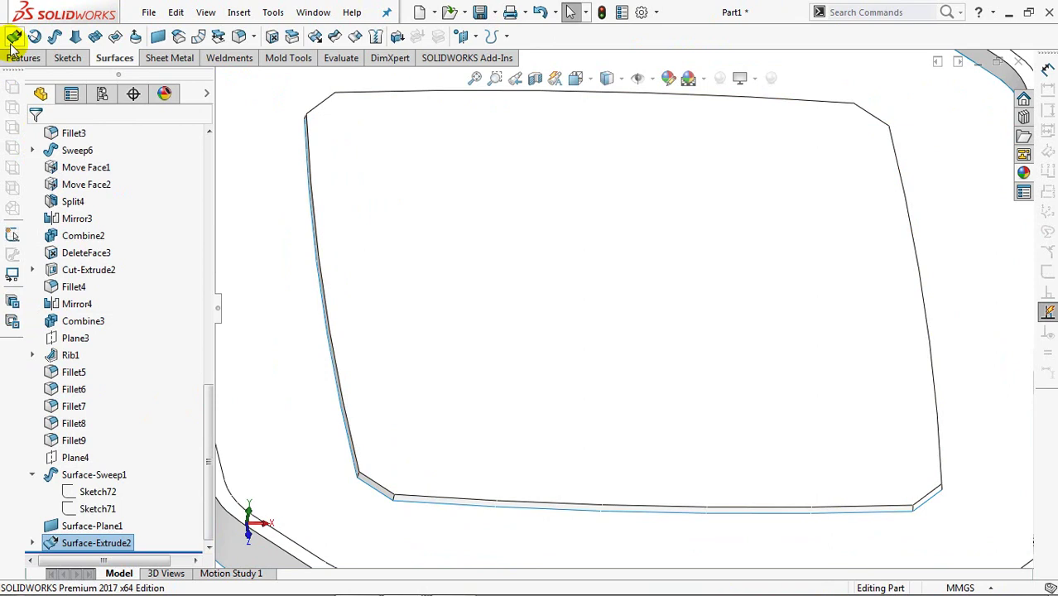
Trim Surface-Plane1 with Surface-Extrude2, keeping the outer ring region.
click(334, 37)
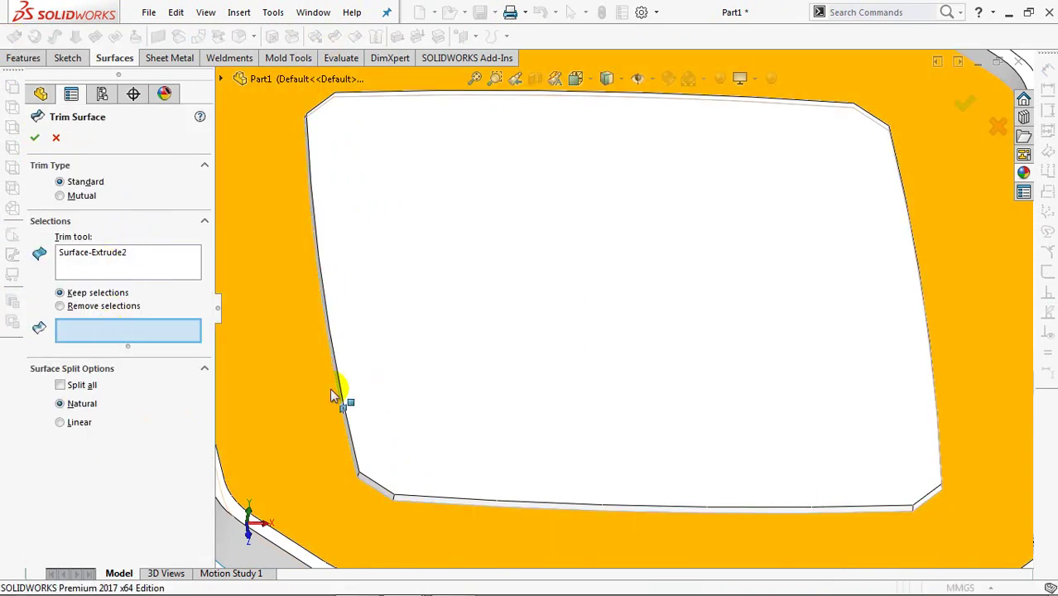
click(198, 258)
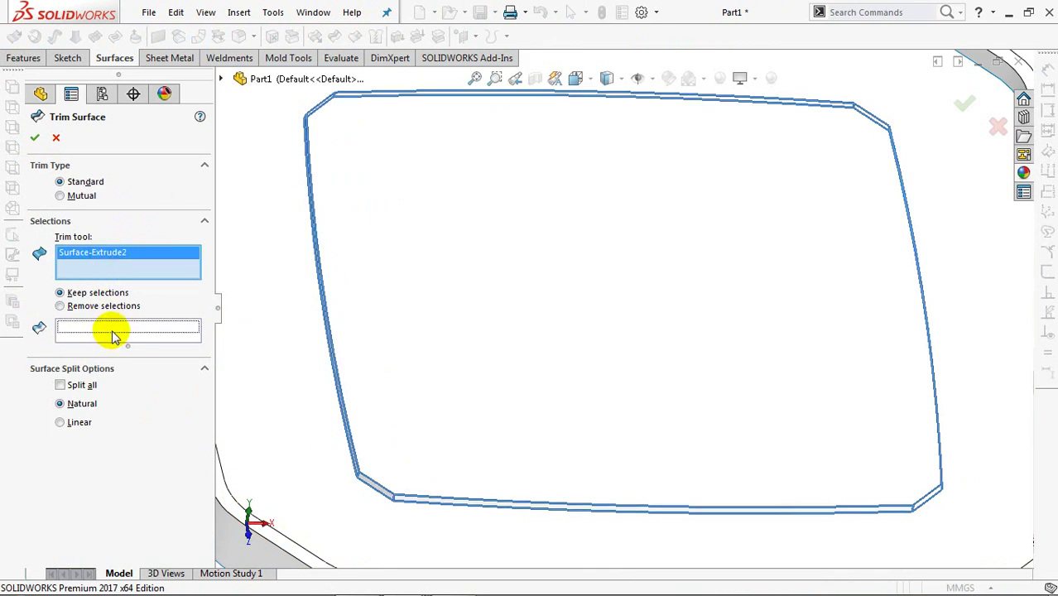
click(182, 331)
click(278, 386)
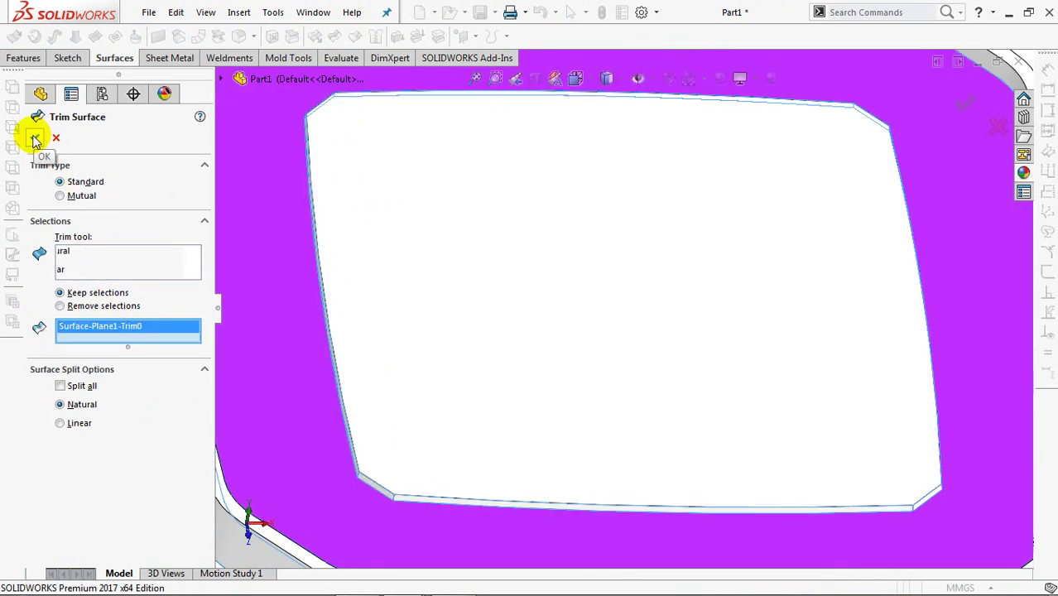
click(34, 136)
middle_drag(484, 265, 496, 176)
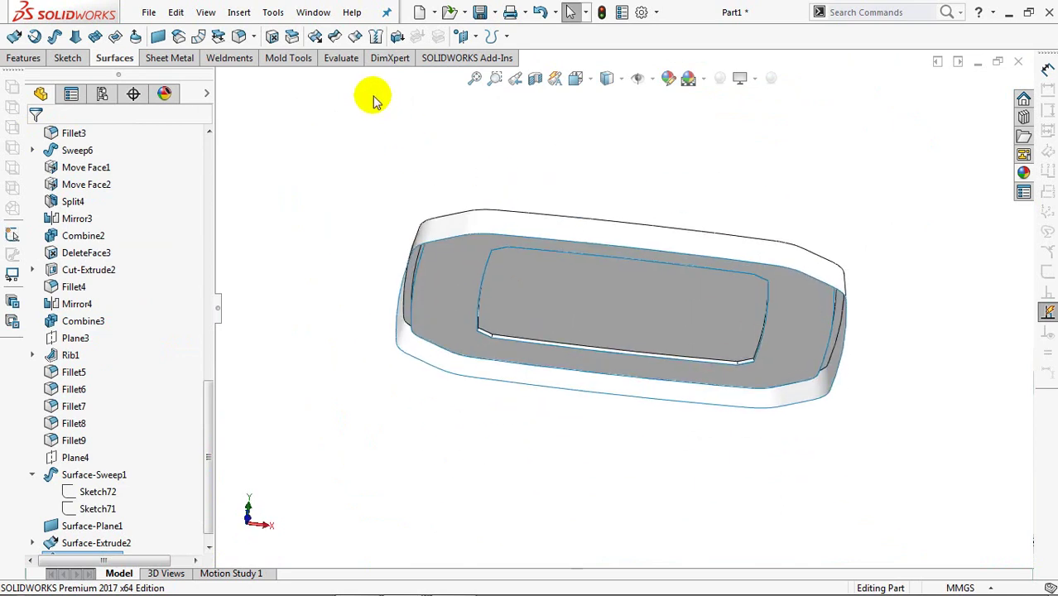
Cap the lid's bottom edge with a planar surface.
click(159, 37)
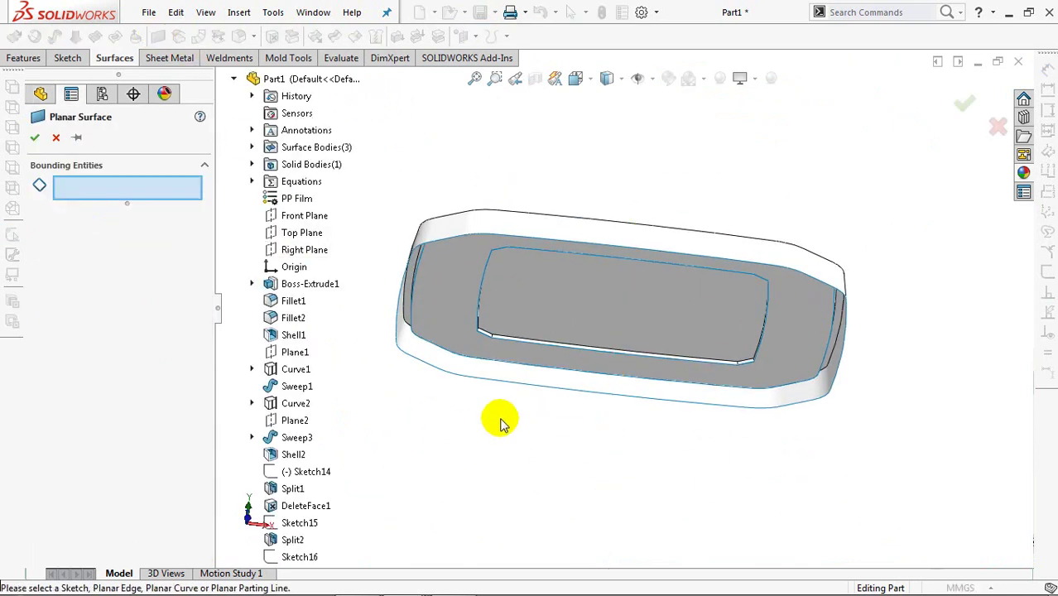
click(515, 386)
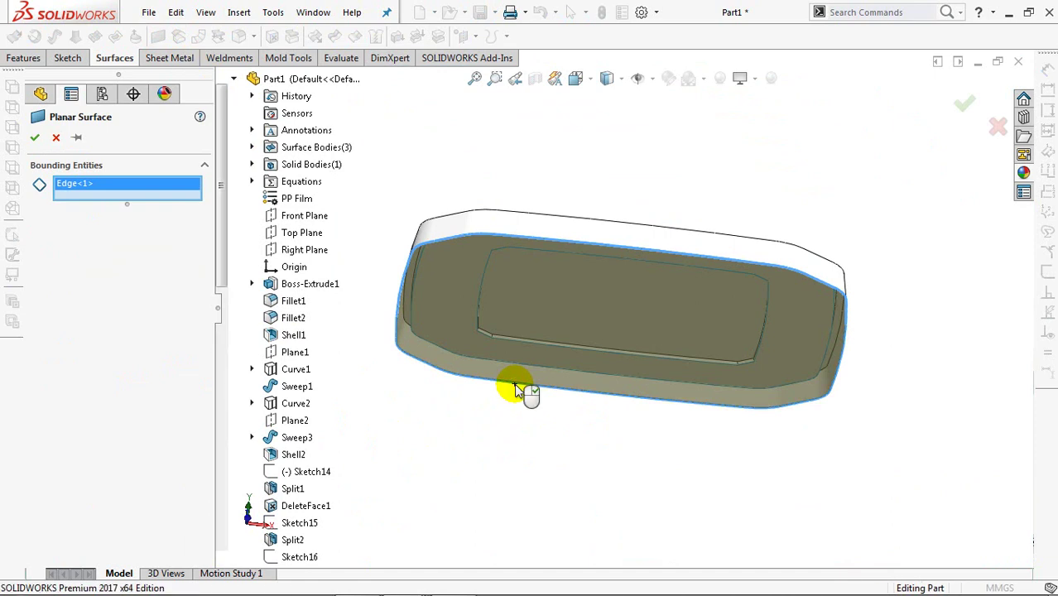
right_click(514, 384)
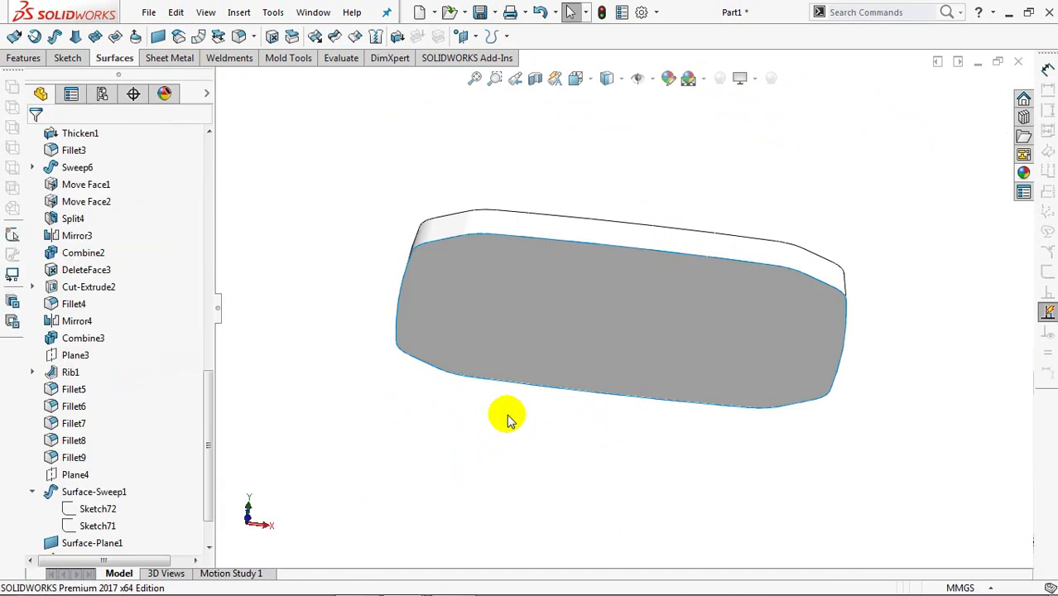
Knit Surface-Plane2, Surface-Sweep1, Surface-Trim2 and Surface-Extrude2 into a solid body.
click(375, 37)
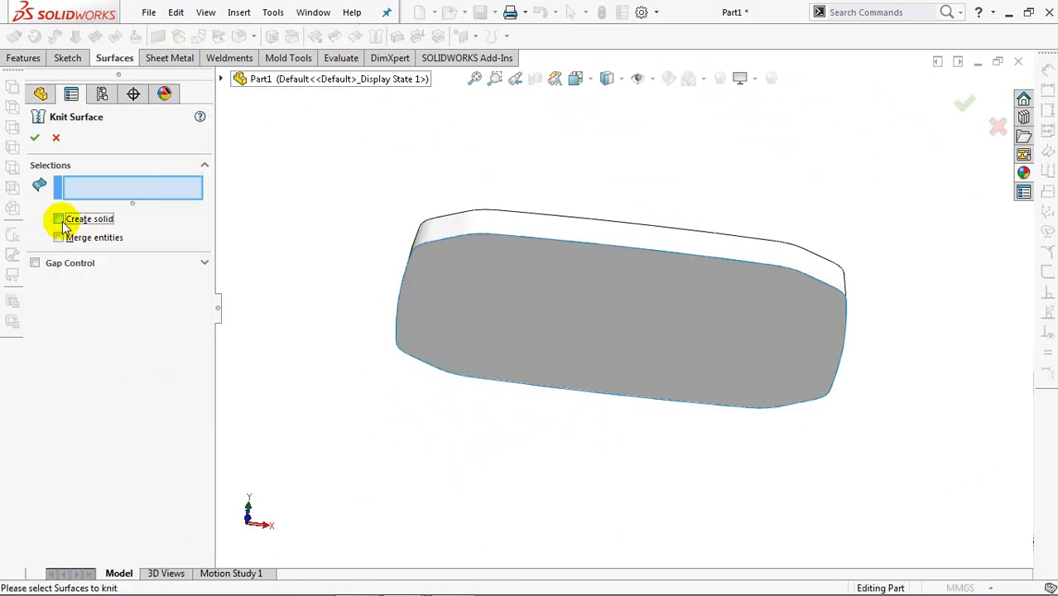
click(511, 303)
click(507, 220)
mouse_move(507, 219)
middle_down()
mouse_move(502, 345)
mouse_move(448, 347)
middle_up()
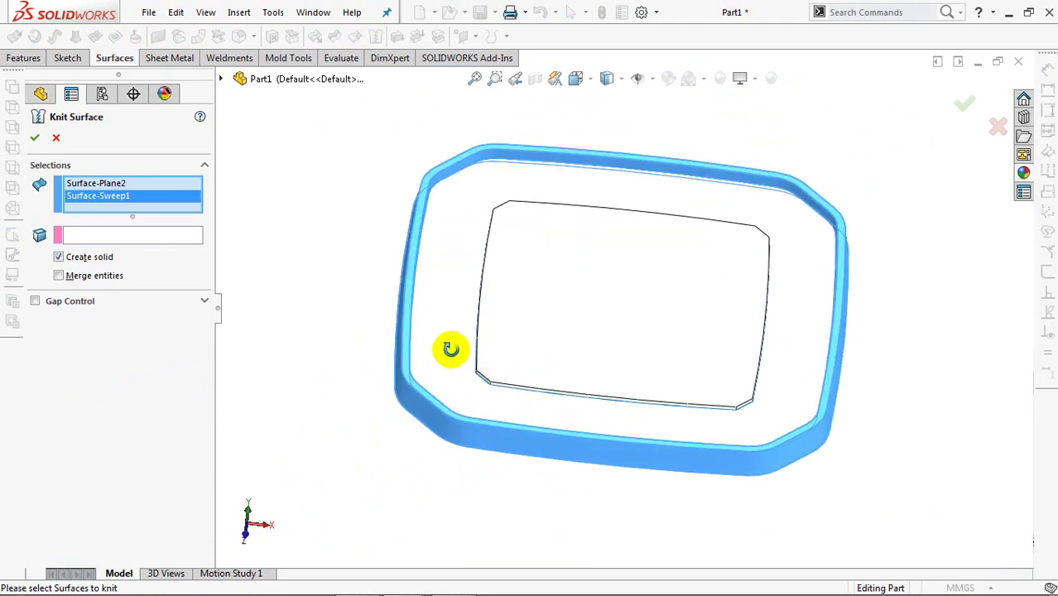
click(477, 349)
click(536, 335)
middle_drag(543, 310, 548, 125)
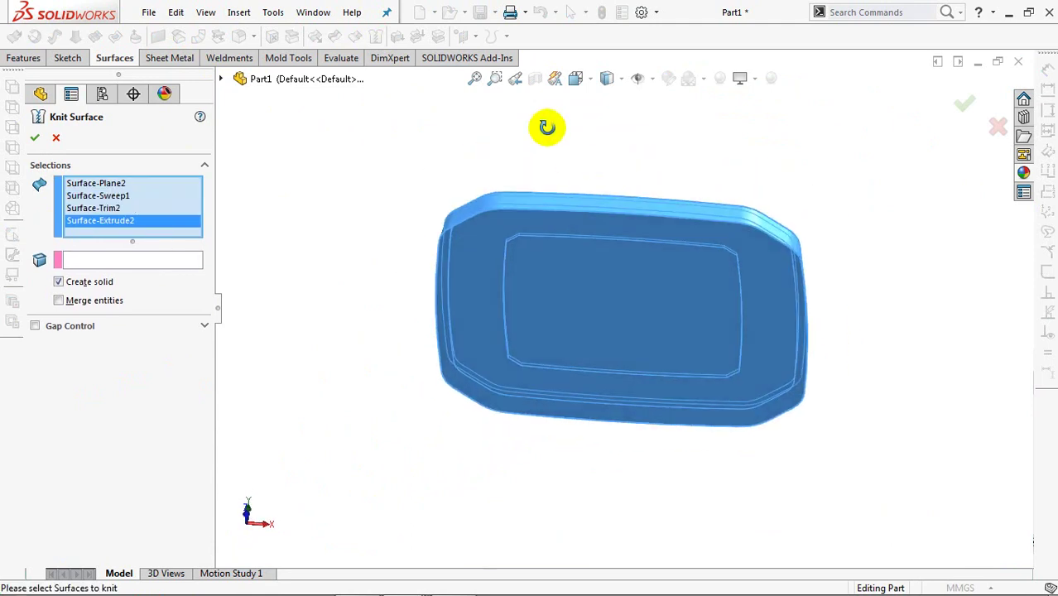
click(35, 140)
mouse_move(262, 190)
middle_down()
mouse_move(314, 370)
mouse_move(378, 319)
mouse_move(377, 359)
middle_up()
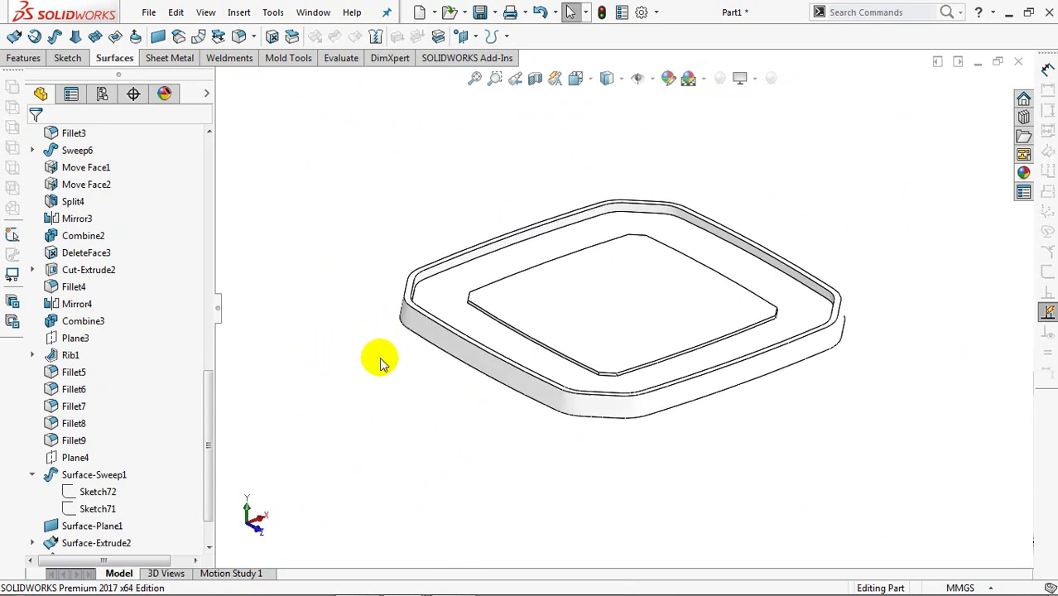
Apply a full round fillet across the rim's outer side, top and inner faces.
scroll(373, 312, down, 3)
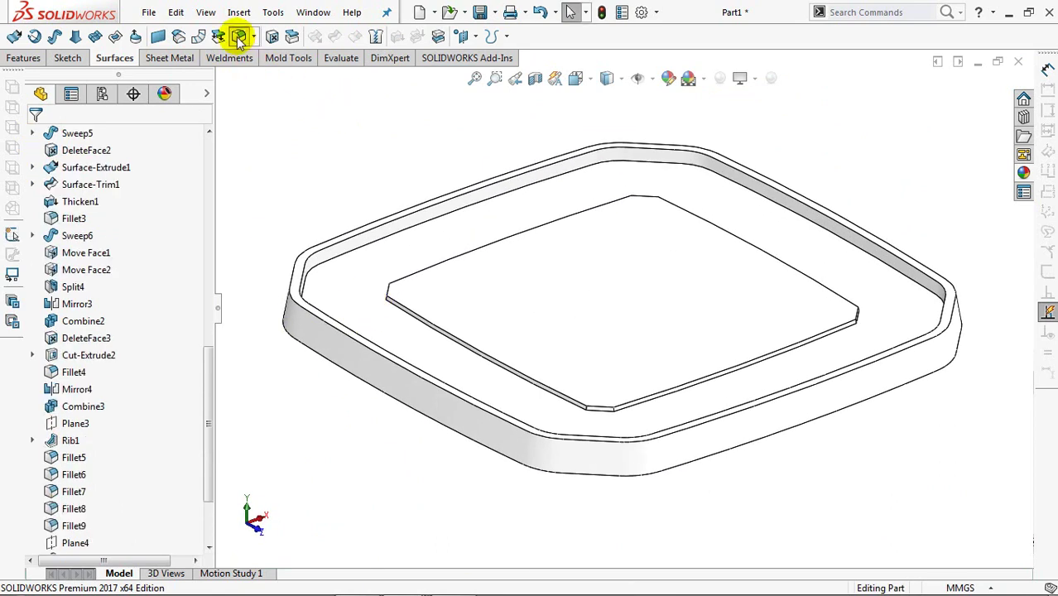
click(239, 36)
click(140, 212)
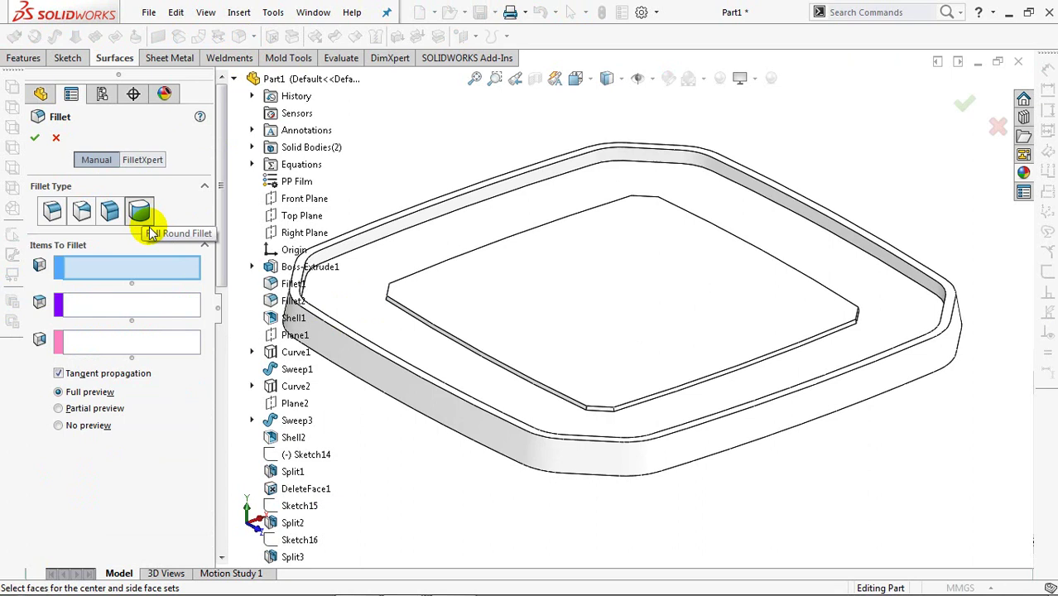
click(432, 404)
click(151, 317)
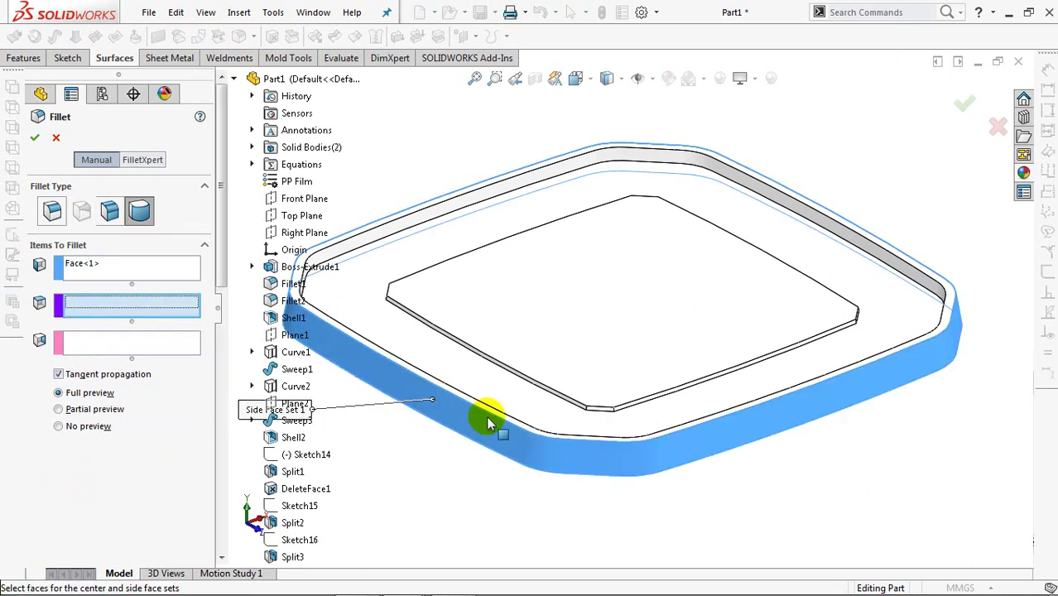
ctrl+middle_drag(484, 413, 607, 406)
click(473, 335)
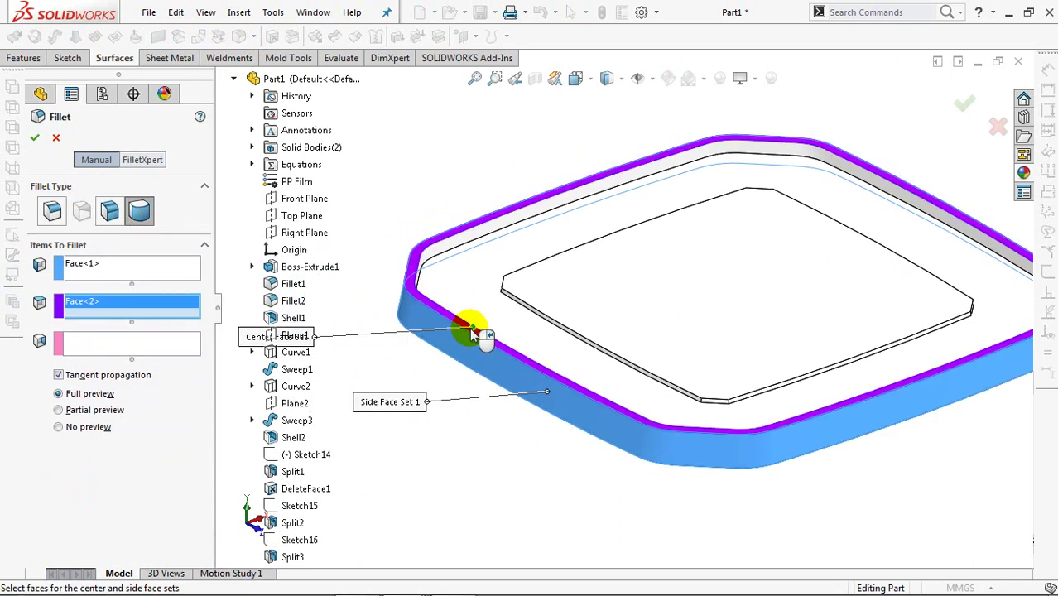
click(124, 342)
mouse_move(581, 356)
middle_down()
mouse_move(503, 390)
mouse_move(524, 366)
middle_up()
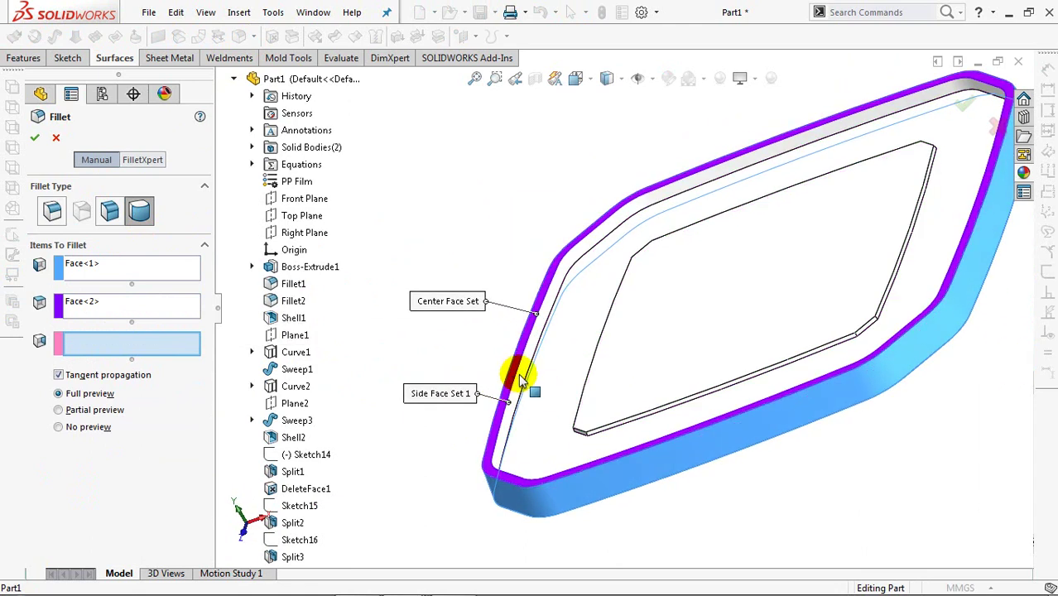
click(519, 373)
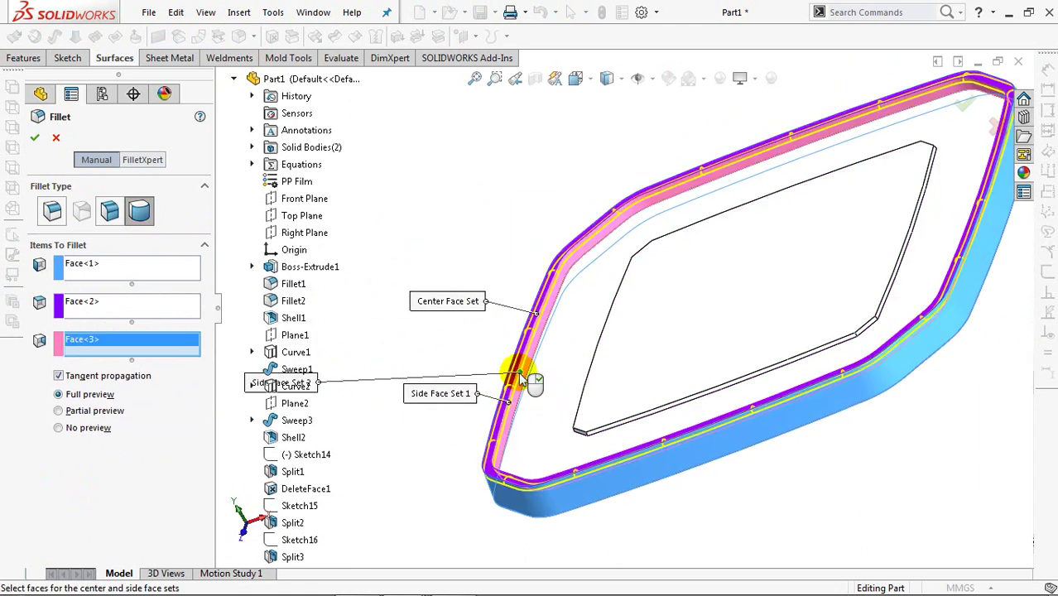
click(30, 137)
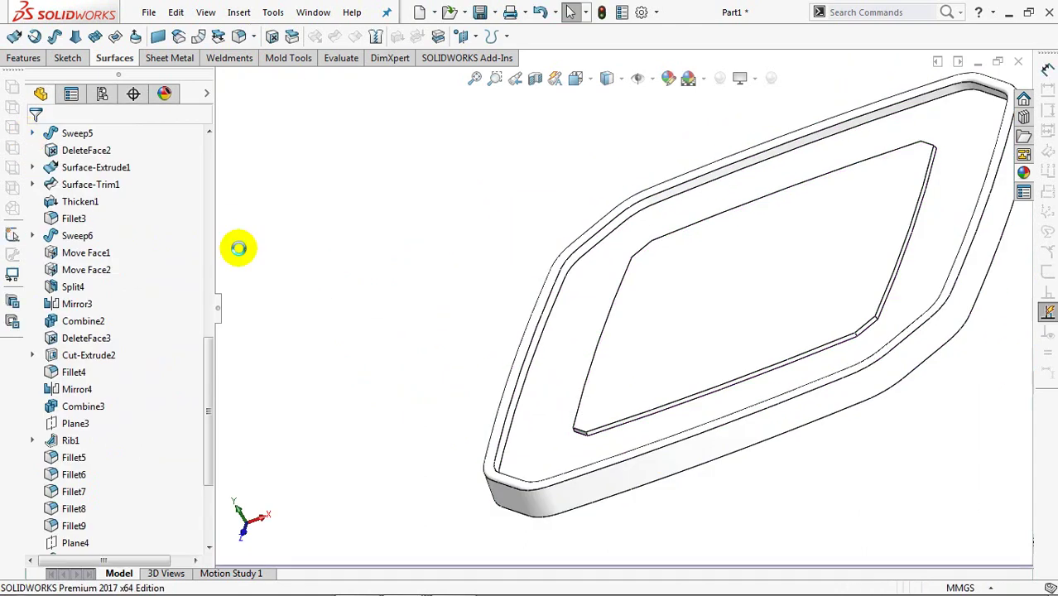
Show a section view of the lid along the Front Plane.
scroll(501, 290, down, 5)
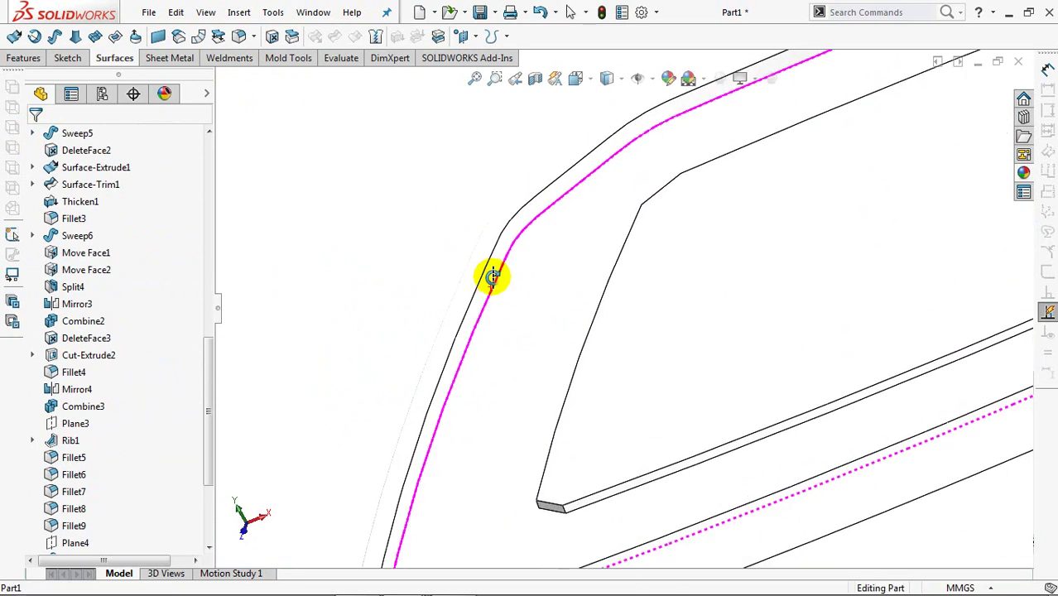
scroll(497, 305, up, 2)
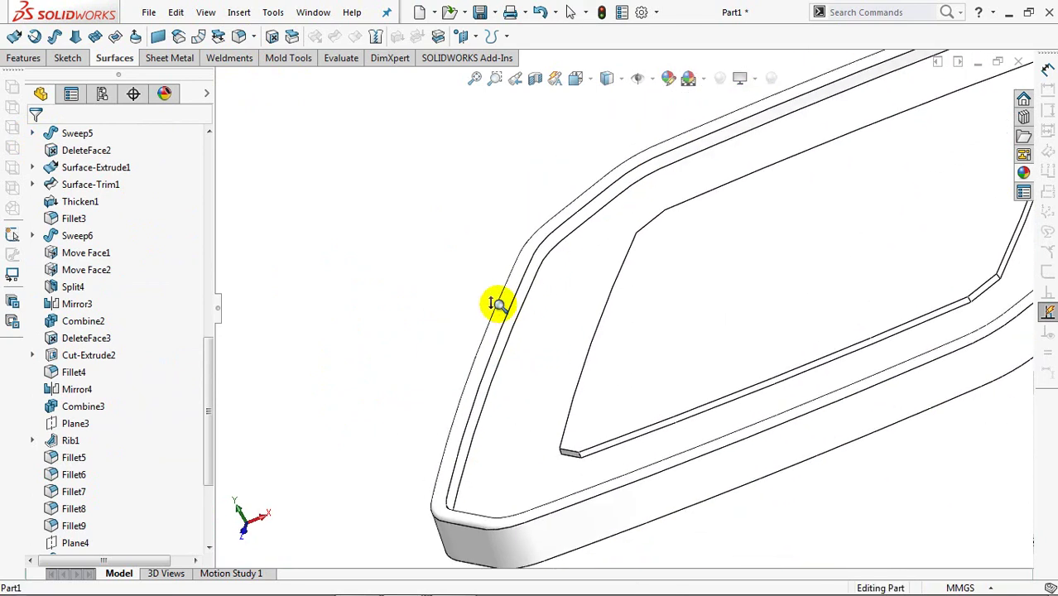
click(534, 78)
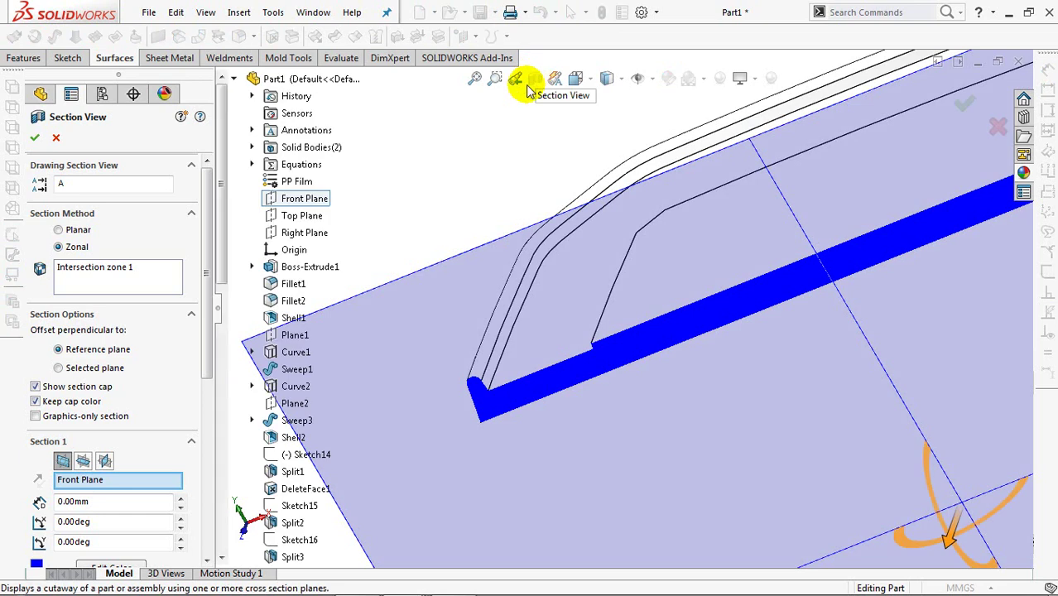
Zoom into the rounded rim's cross-section, then cancel the section view and fit the whole lid.
scroll(496, 336, down, 2)
scroll(496, 279, down, 2)
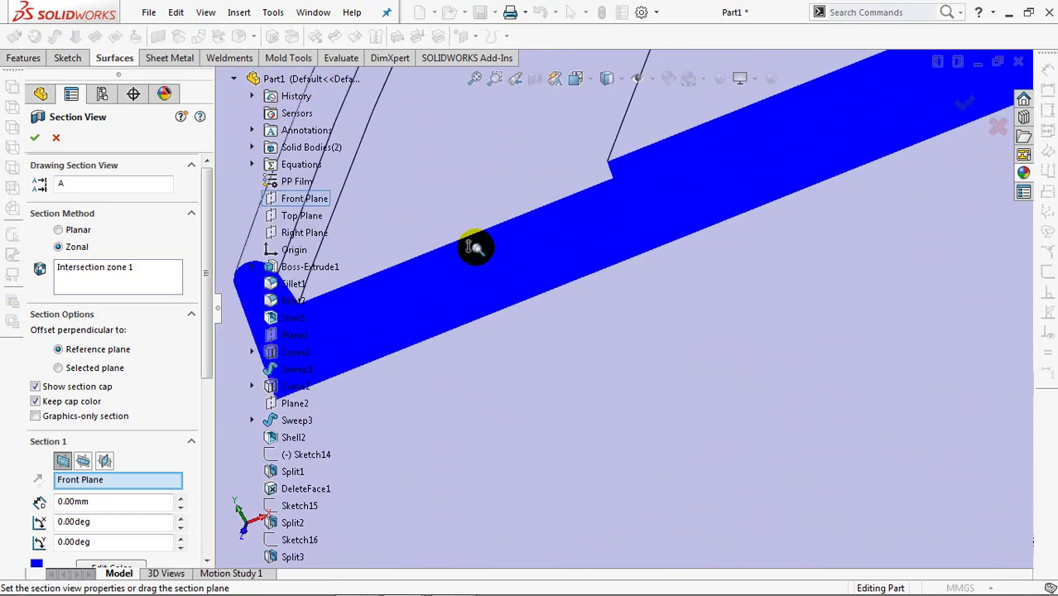
scroll(474, 246, up, 1)
scroll(590, 276, up, 3)
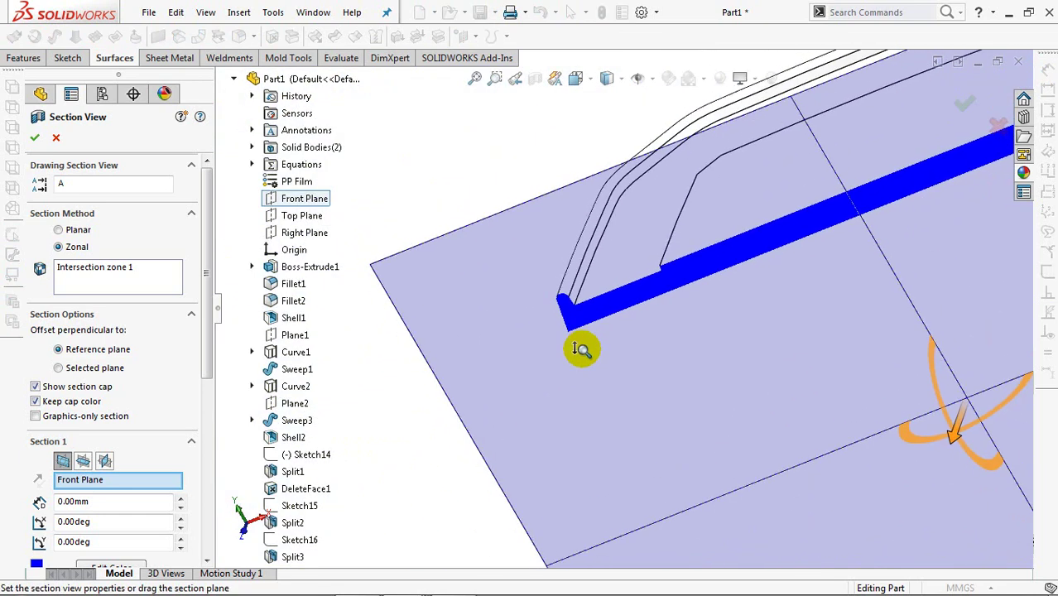
scroll(579, 347, up, 2)
click(58, 141)
middle_drag(374, 253, 441, 229)
key(f)
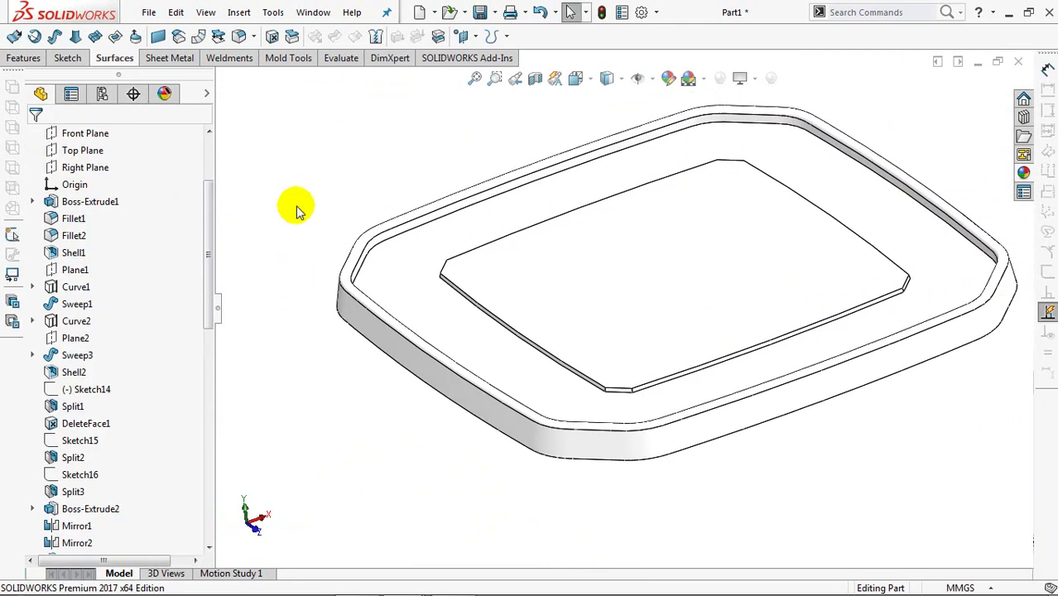
scroll(124, 248, down, 5)
Shell the lid to 1.15 mm walls, removing its bottom planar face.
click(23, 58)
click(355, 38)
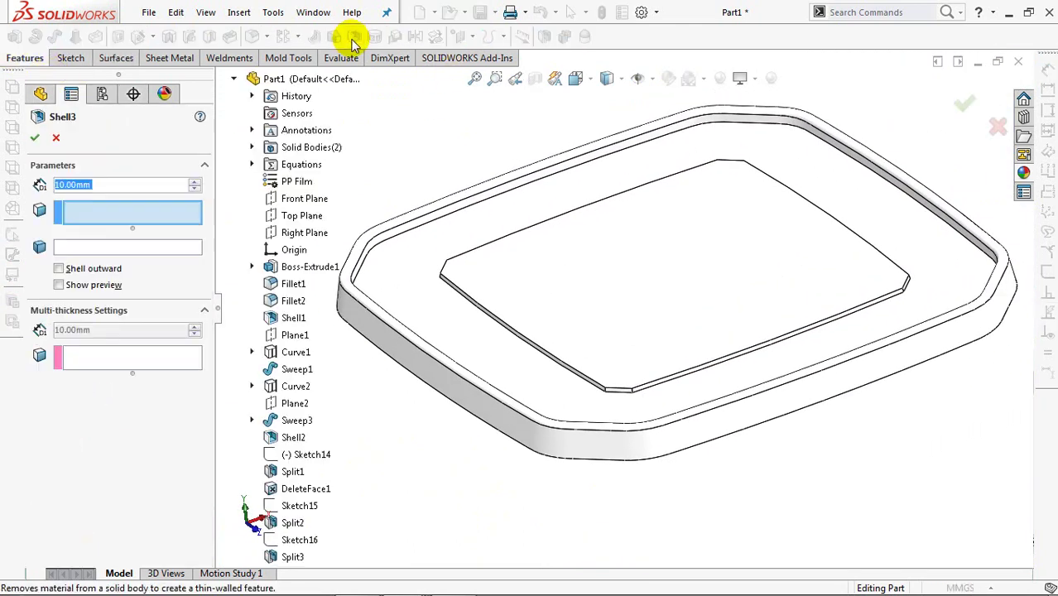
text(1.15)
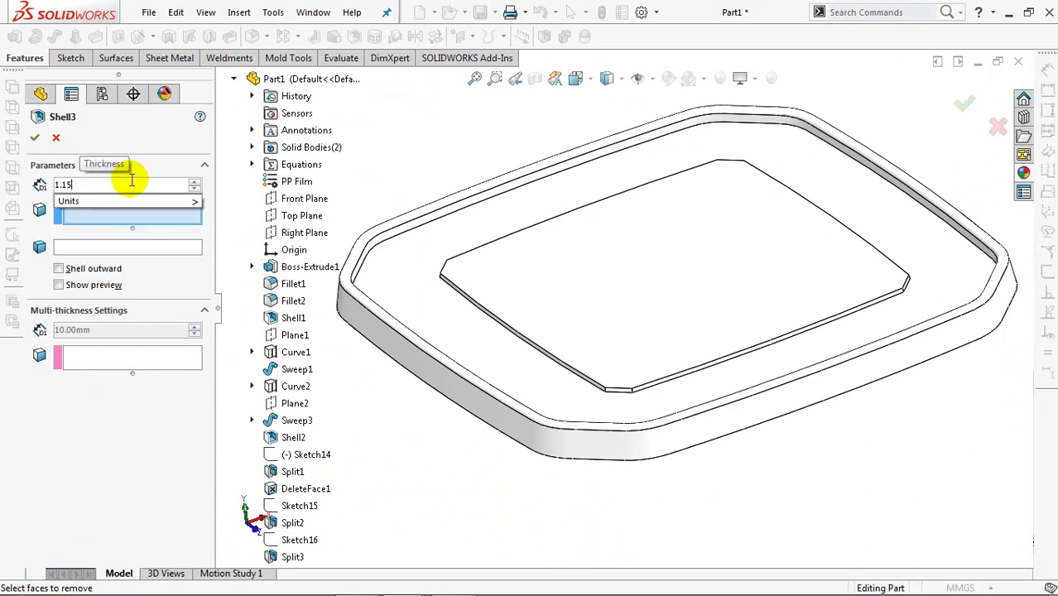
middle_drag(271, 255, 500, 194)
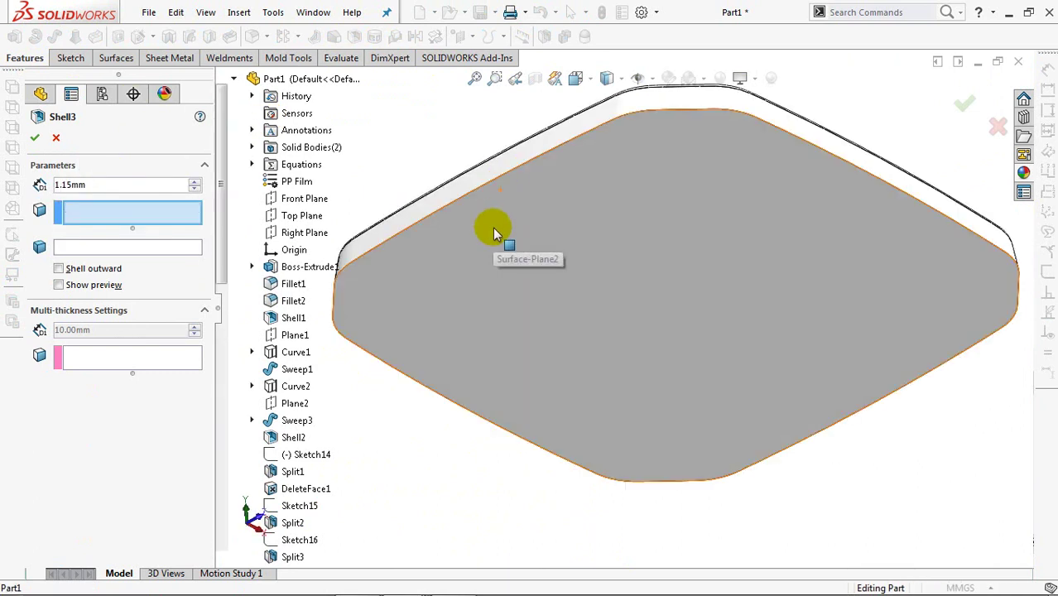
click(493, 232)
right_click(495, 234)
mouse_move(779, 236)
middle_down()
mouse_move(761, 359)
mouse_move(312, 414)
middle_up()
drag(209, 406, 209, 157)
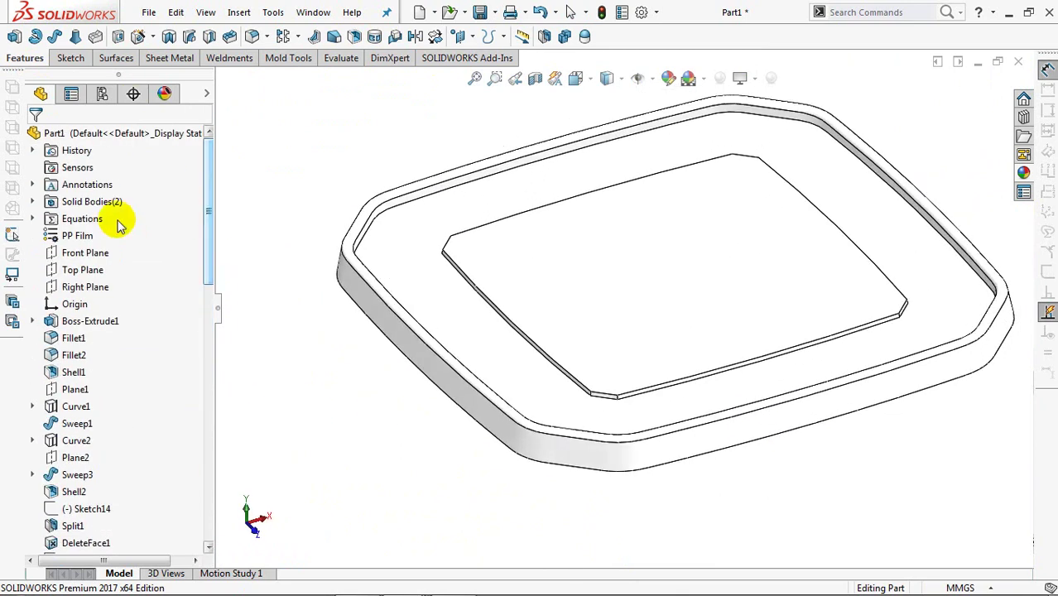
Sketch on the Front Plane a line with a tangent arc at the rim's outer foot.
click(64, 255)
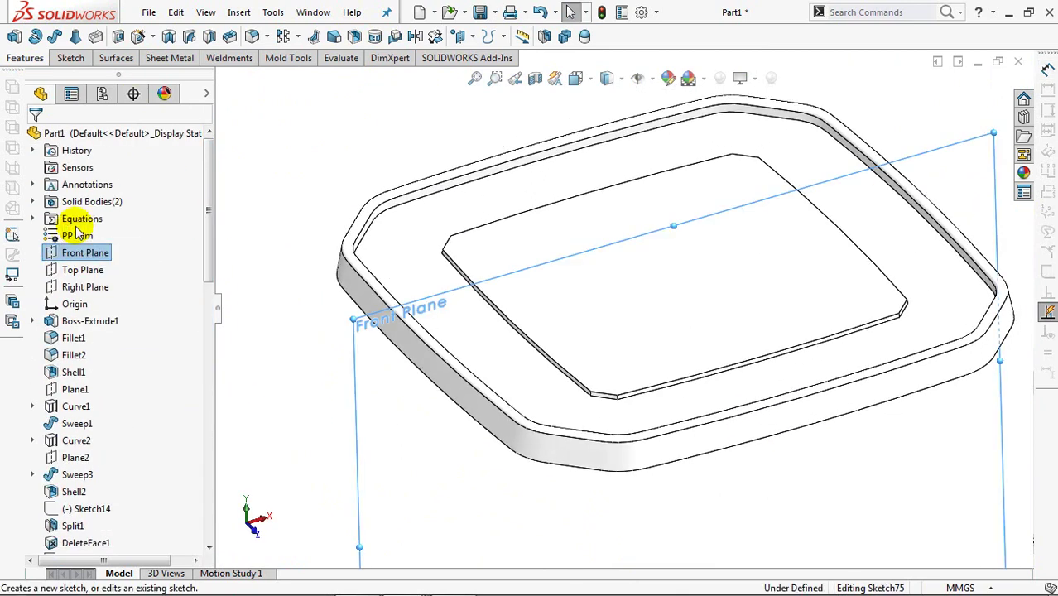
click(74, 232)
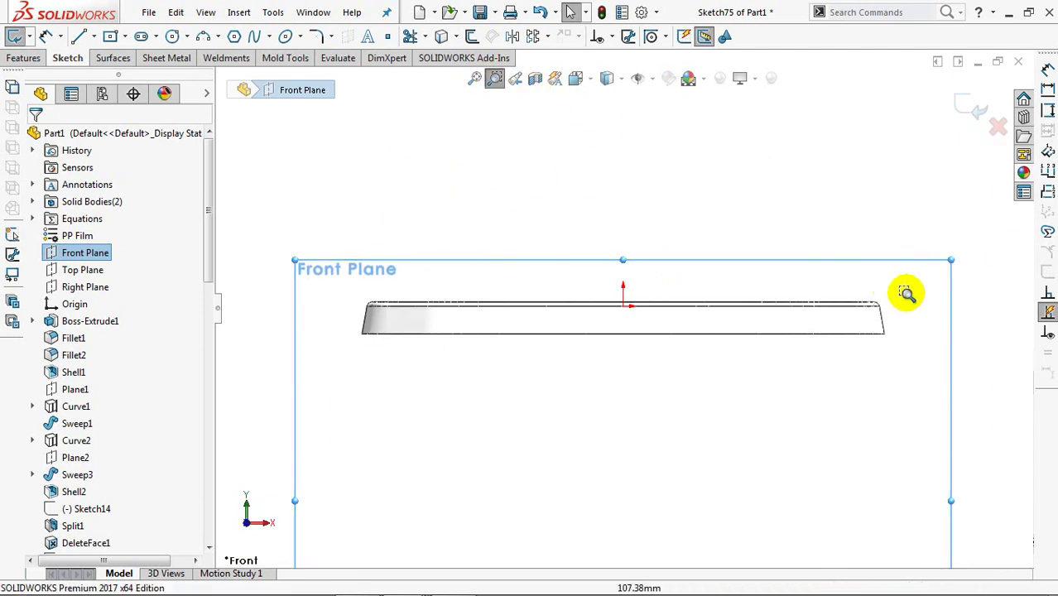
drag(840, 296, 926, 379)
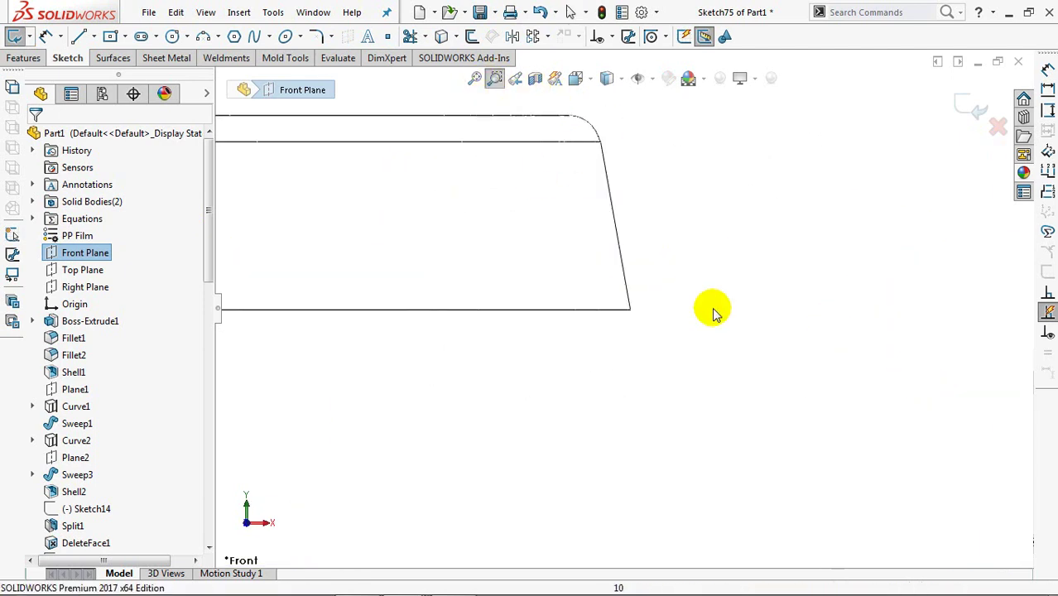
click(236, 140)
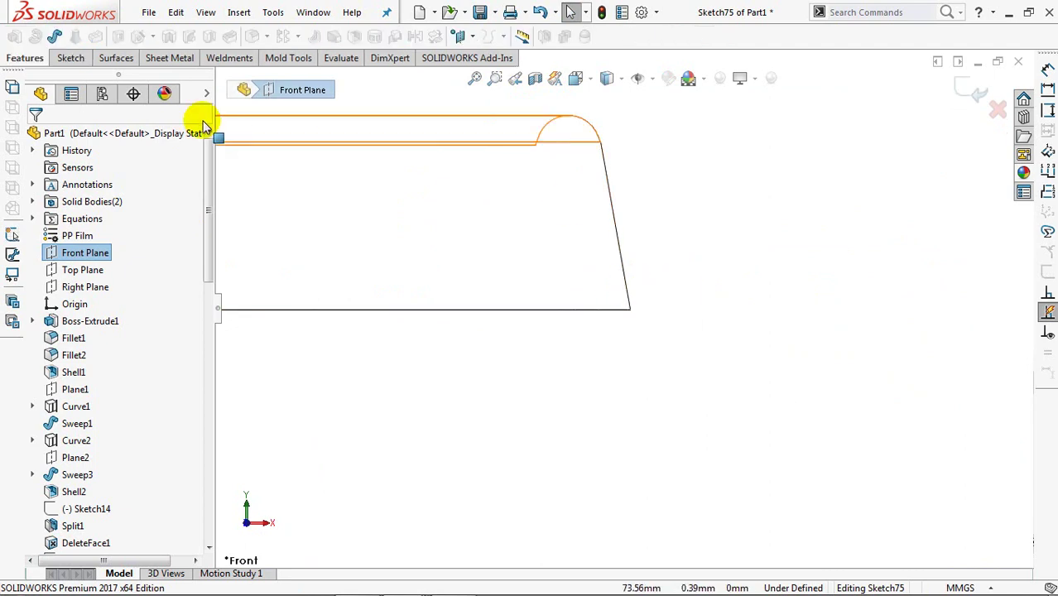
click(80, 37)
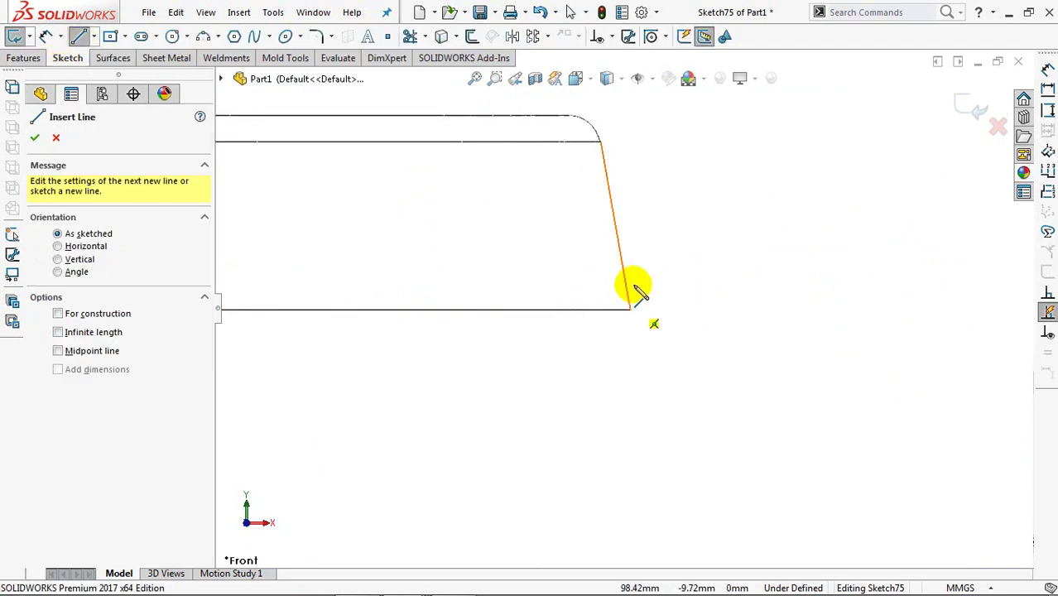
click(622, 257)
click(631, 311)
key(a)
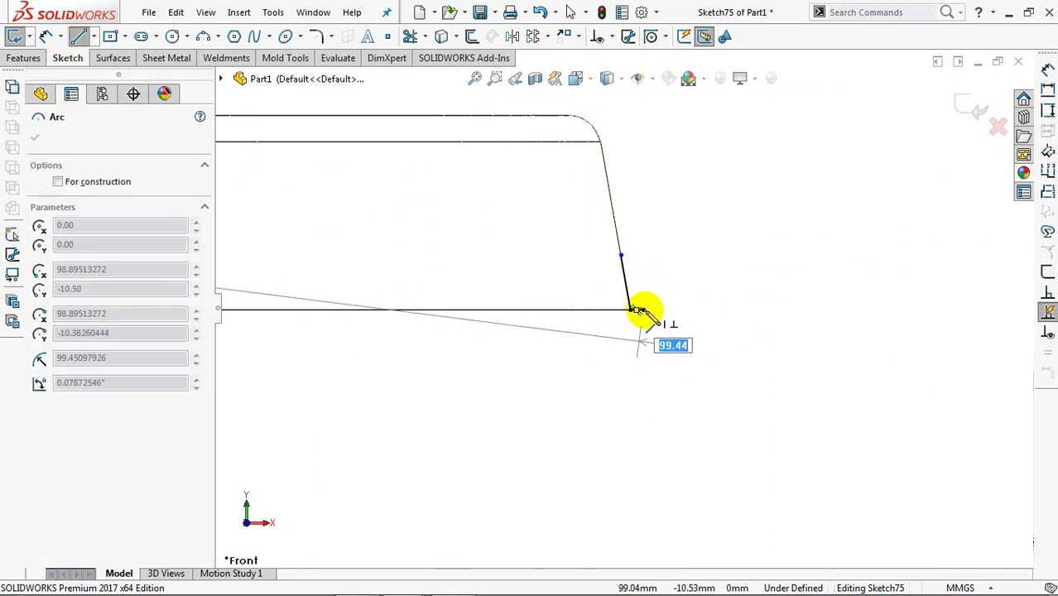
click(621, 255)
right_click(621, 255)
click(645, 271)
Dimension the profile 0.25 mm wide and 2 mm tall, then exit the sketch.
shift+middle_drag(665, 265, 660, 226)
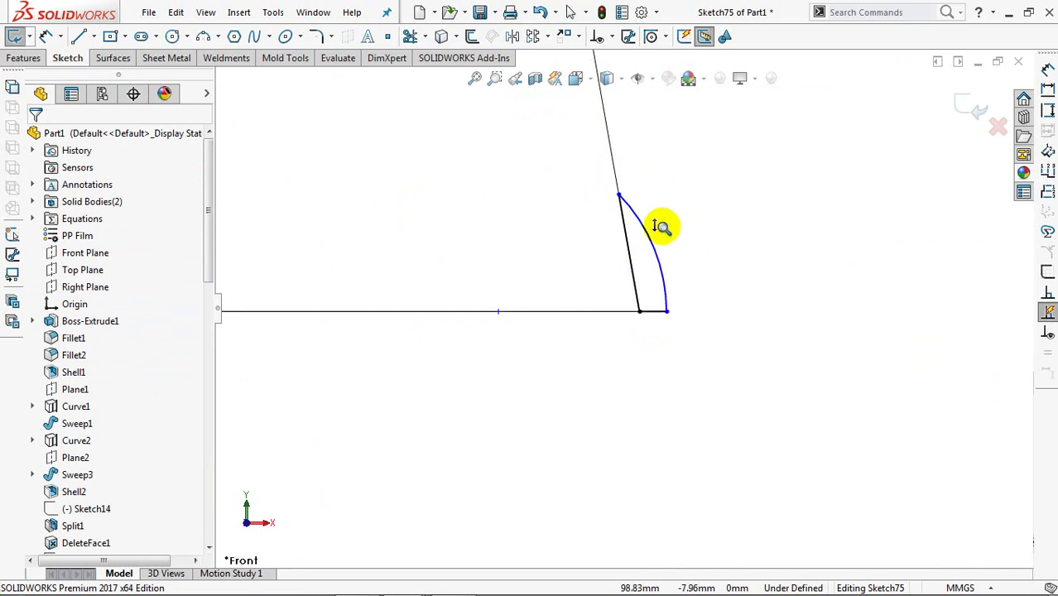
ctrl+middle_drag(698, 259, 697, 296)
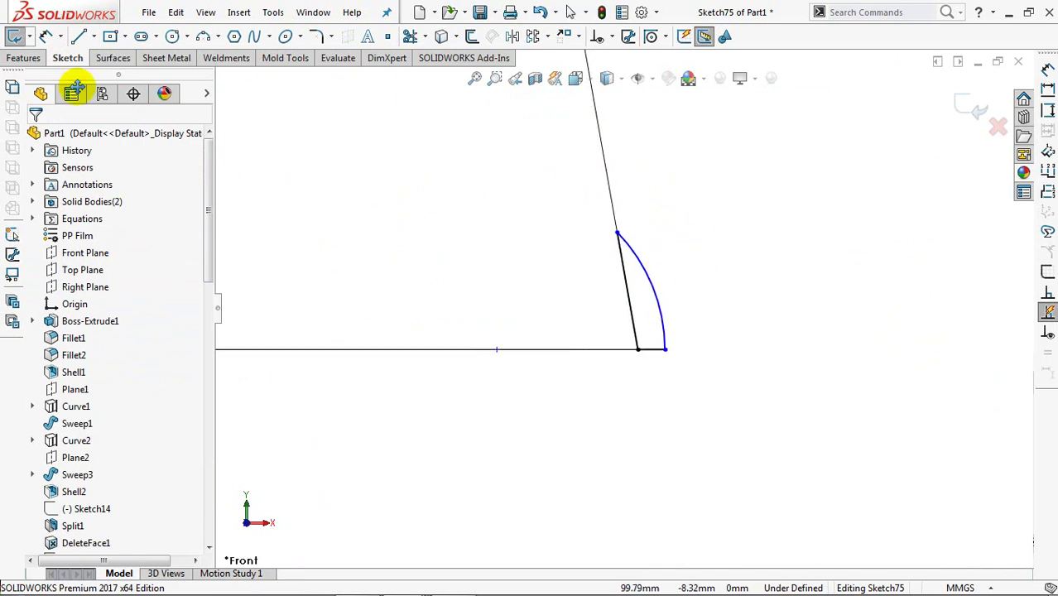
click(644, 349)
click(731, 401)
text(0.25)
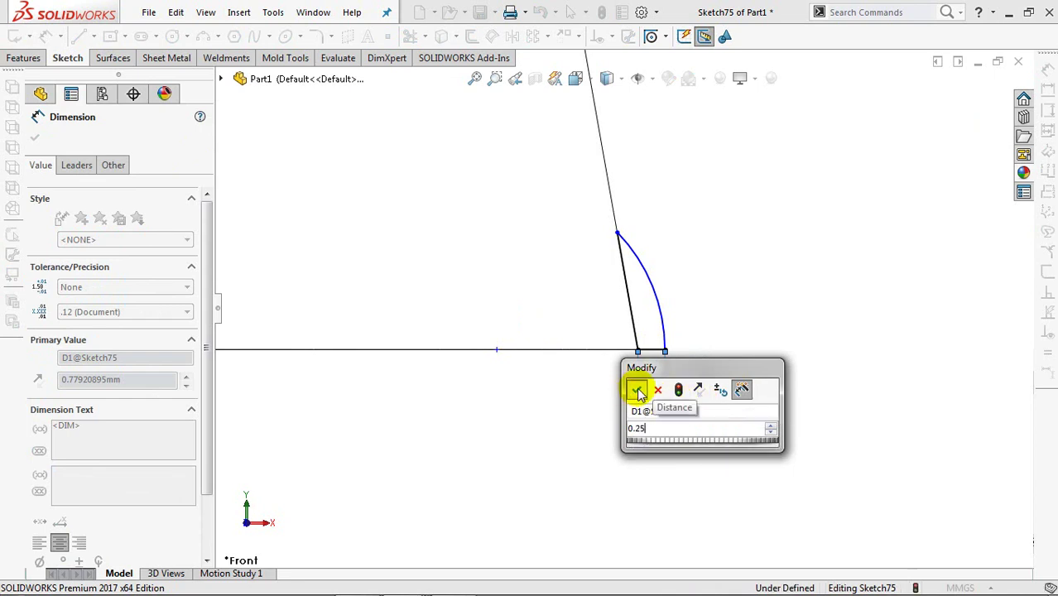
click(637, 390)
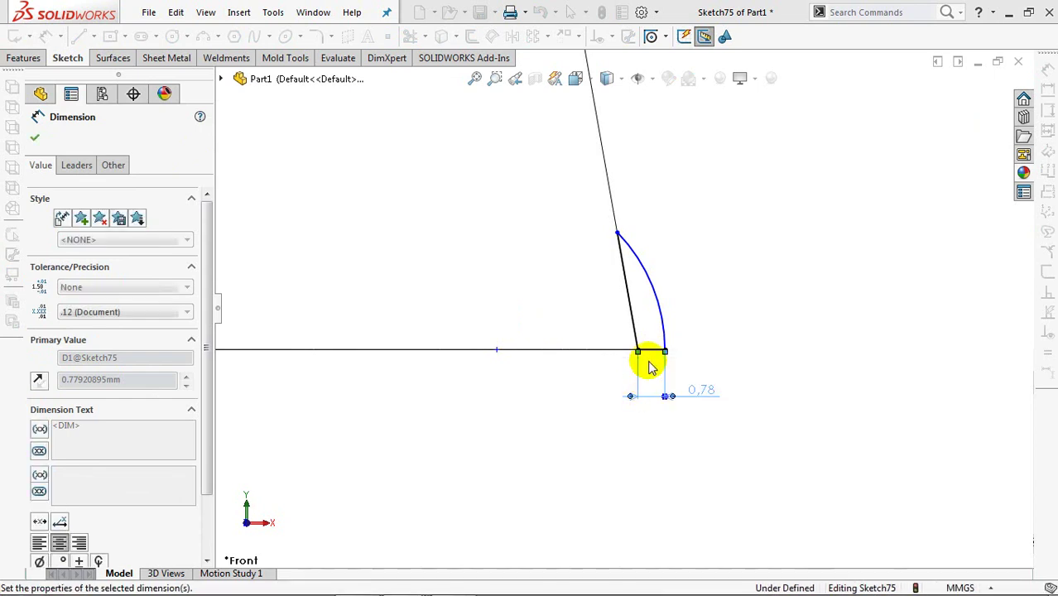
click(625, 274)
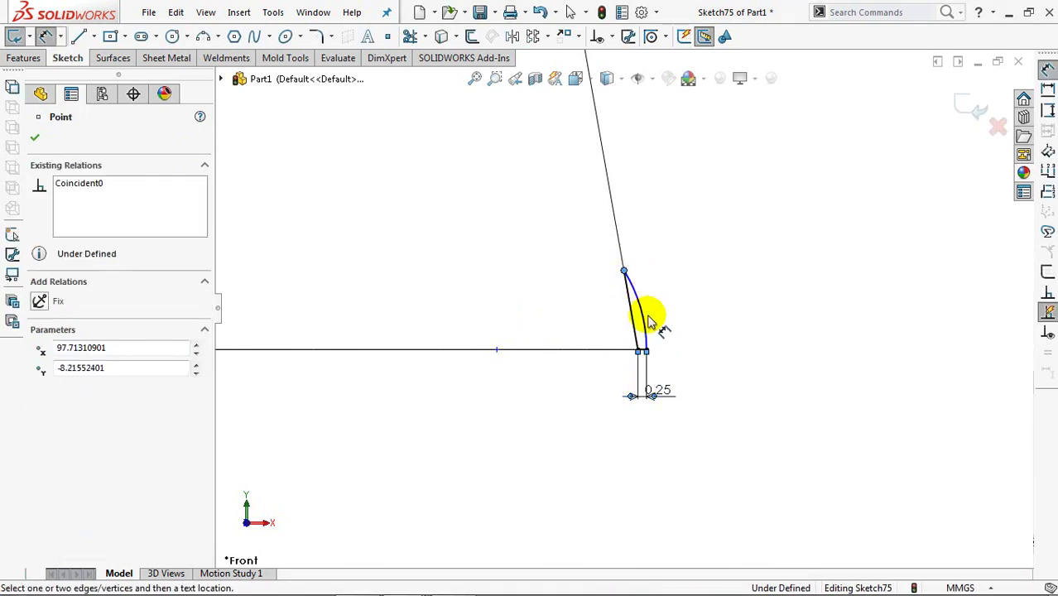
click(644, 350)
click(681, 322)
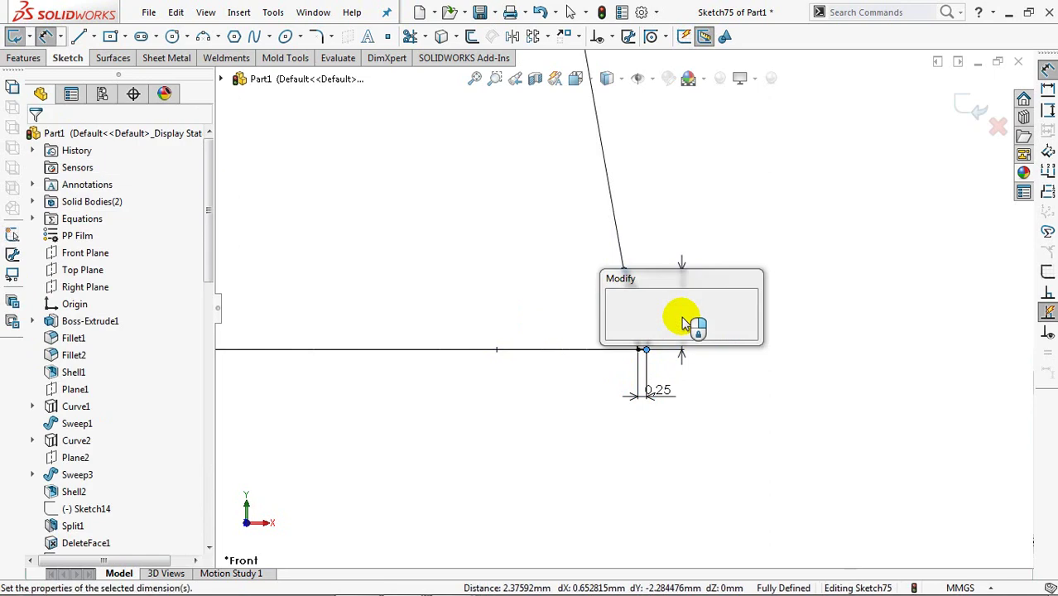
text(2)
click(616, 311)
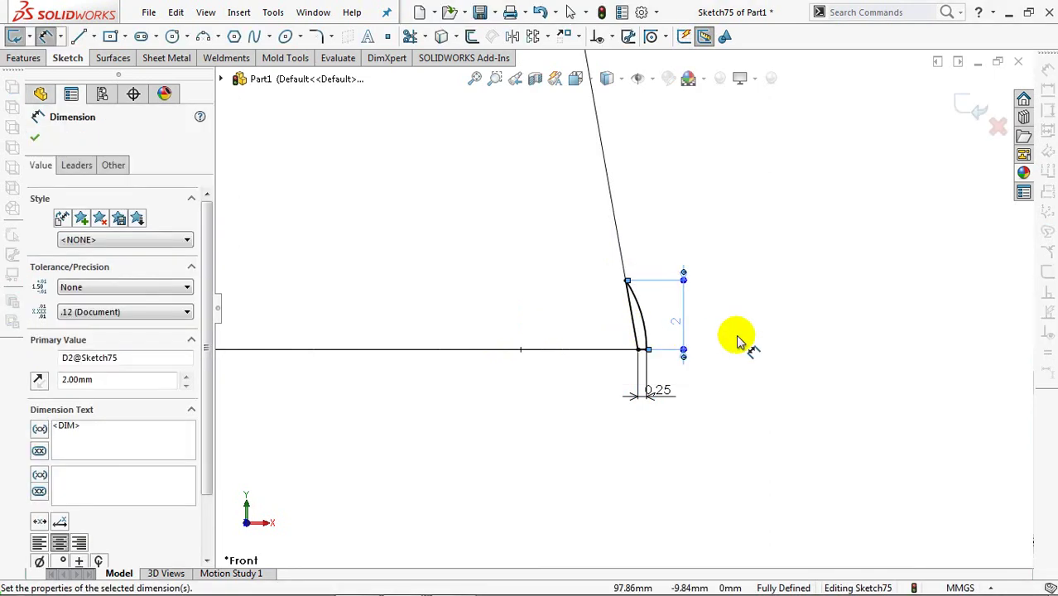
click(826, 263)
scroll(825, 263, up, 5)
middle_drag(827, 377, 973, 203)
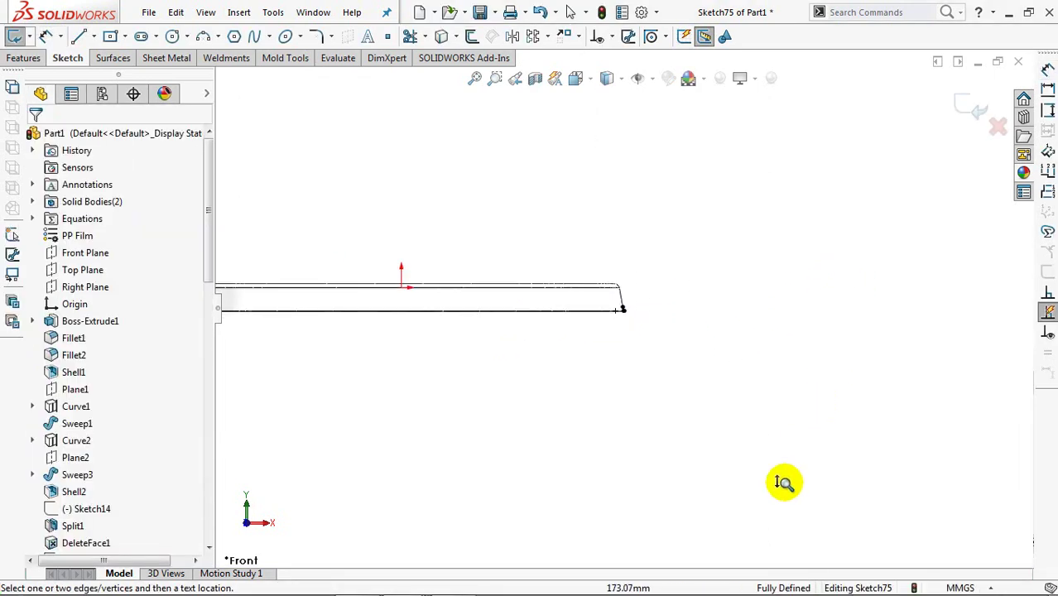
click(974, 104)
Sweep Sketch75 along the lid's outer bottom rim edge as the path.
click(15, 56)
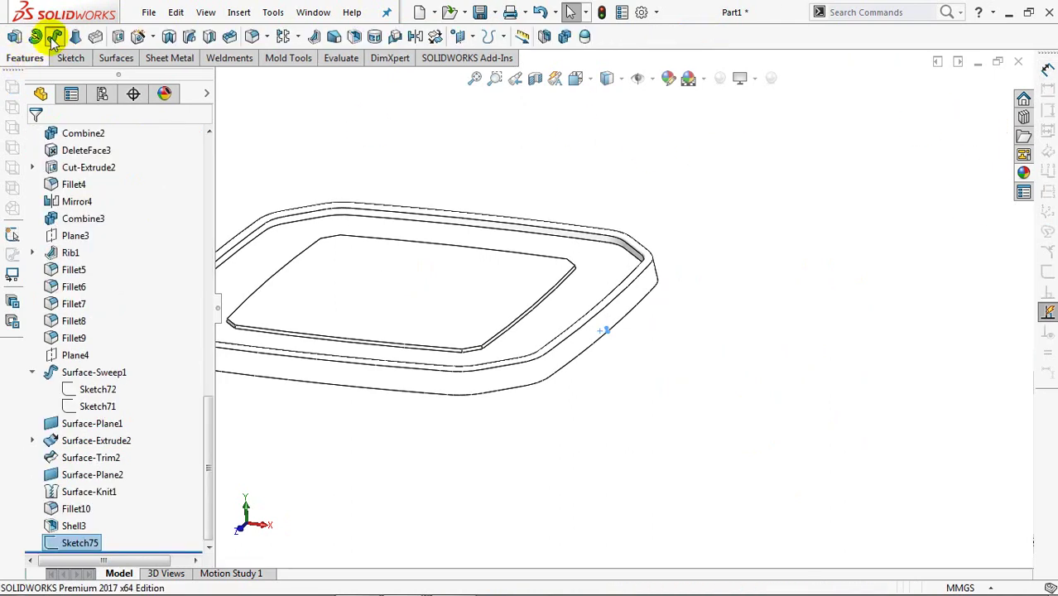
click(54, 37)
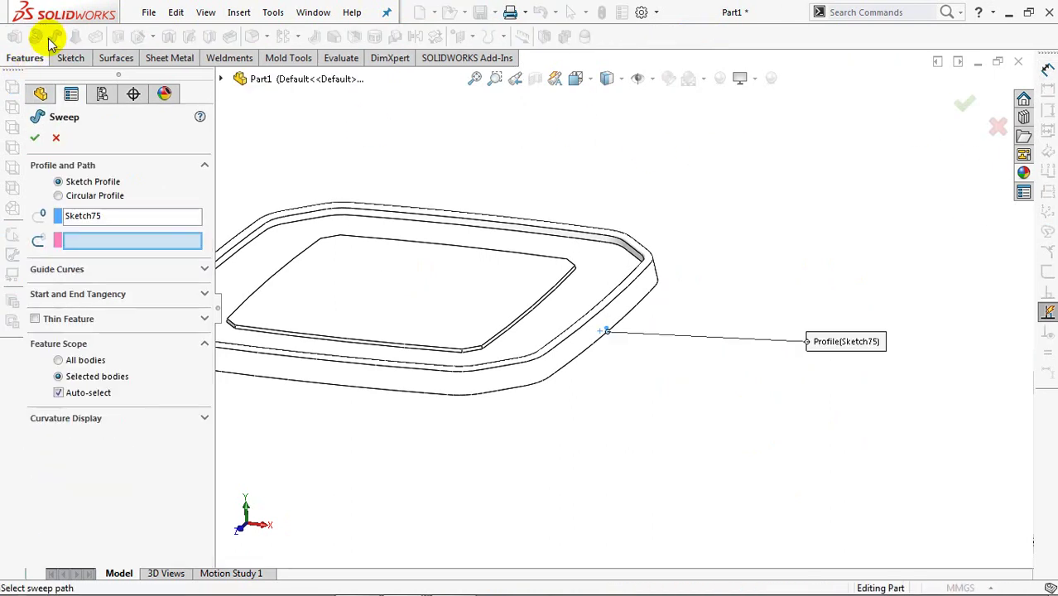
click(557, 372)
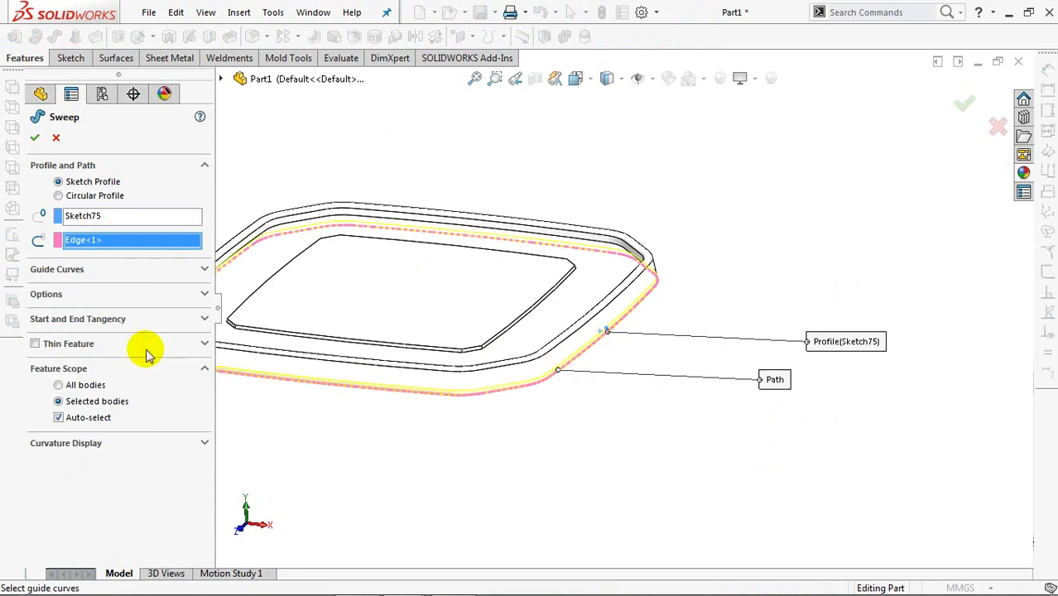
click(123, 295)
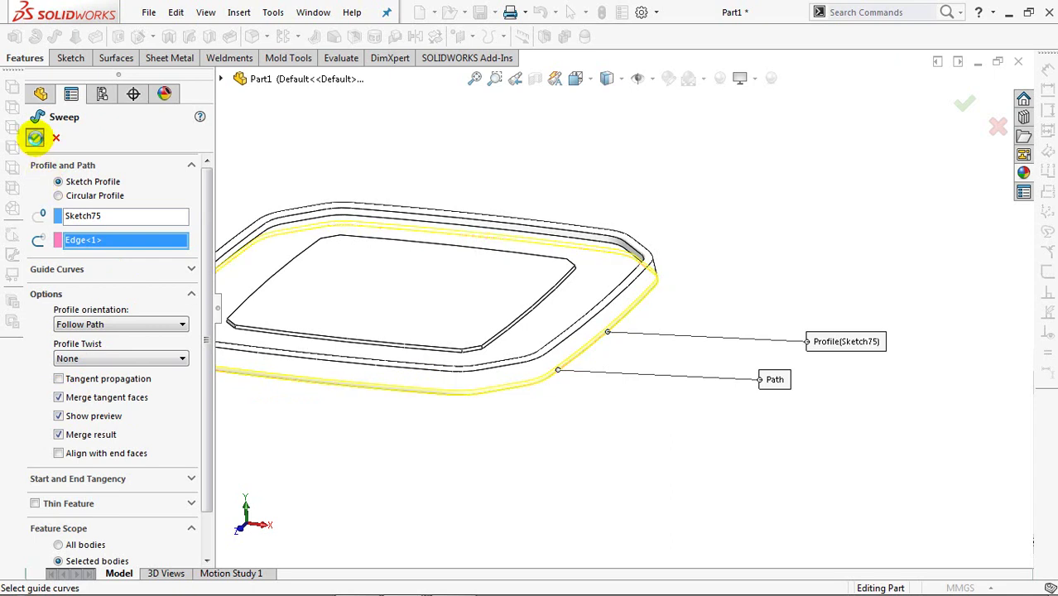
click(36, 139)
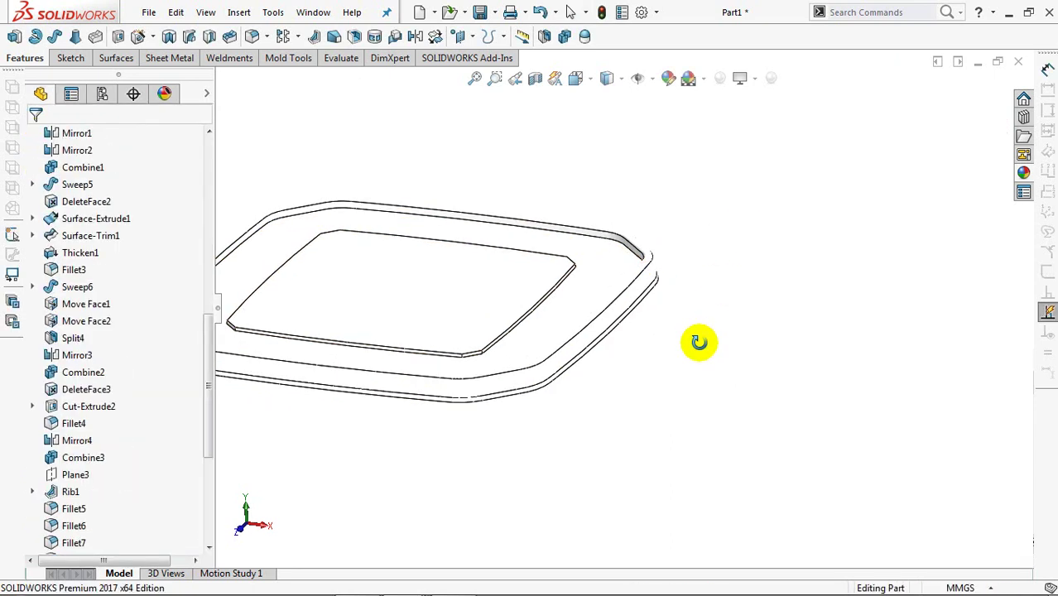
click(535, 80)
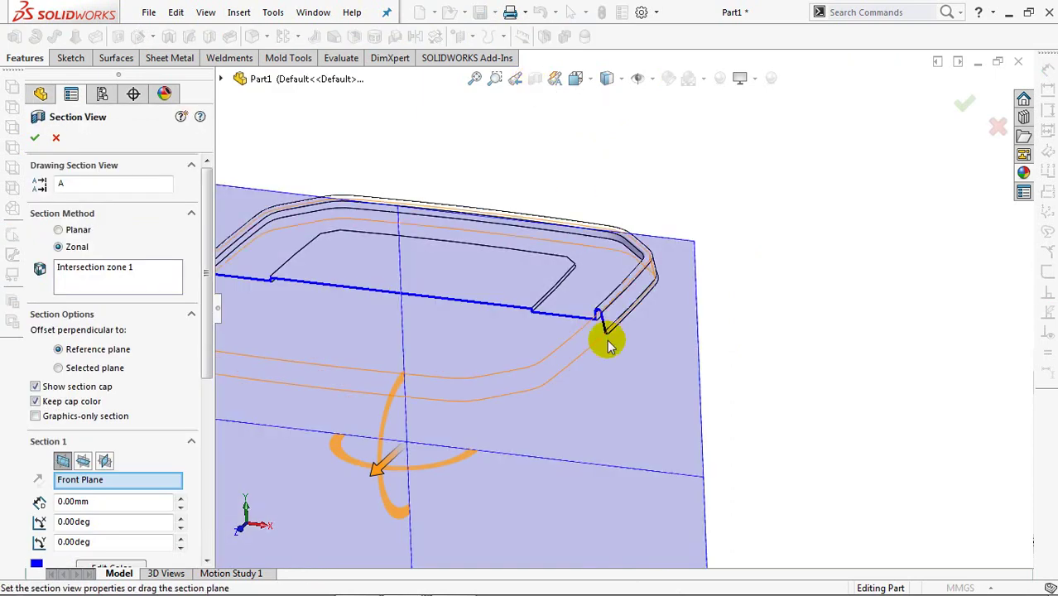
scroll(605, 254, down, 5)
scroll(593, 283, down, 3)
scroll(550, 396, down, 2)
scroll(555, 384, down, 2)
scroll(550, 160, up, 2)
scroll(645, 265, up, 2)
scroll(643, 326, up, 3)
scroll(656, 377, up, 3)
scroll(655, 377, up, 3)
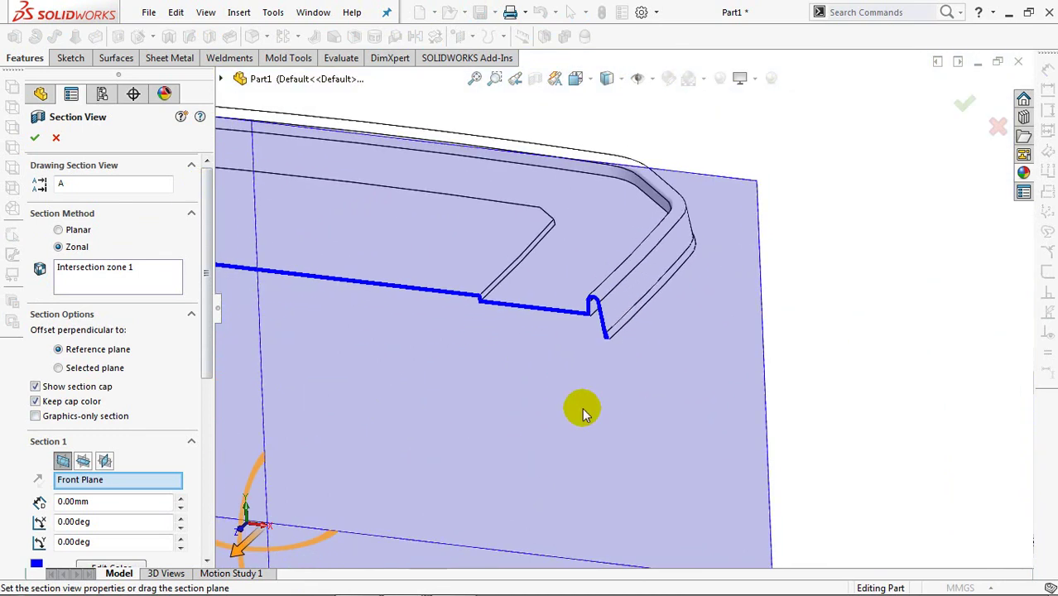
ctrl+middle_drag(647, 418, 767, 402)
click(53, 132)
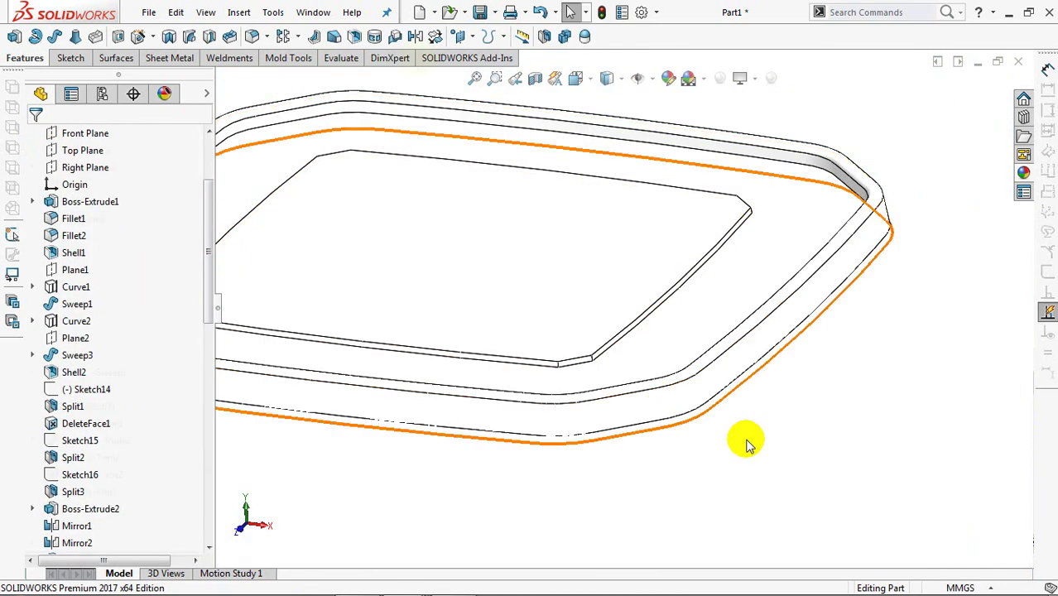
Add Shell3 and Sweep7 together into a single body, Combine4.
click(566, 36)
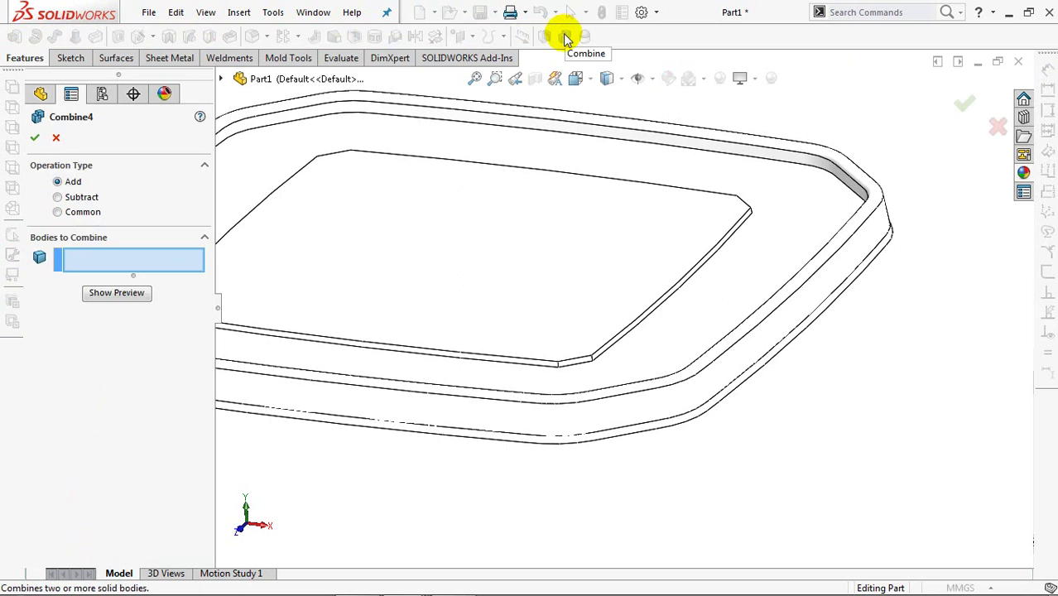
click(654, 257)
click(765, 360)
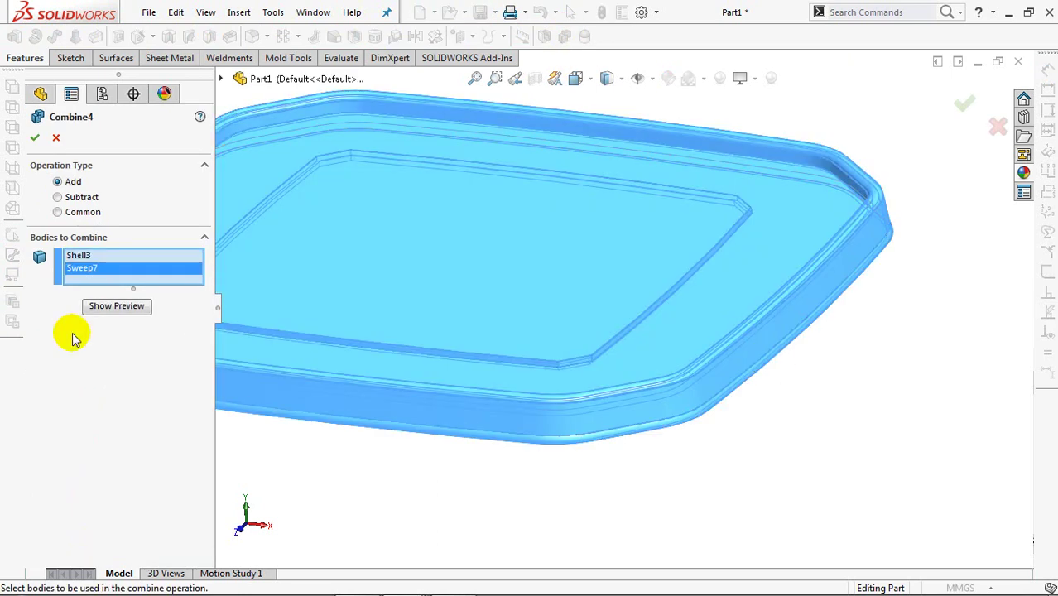
click(119, 308)
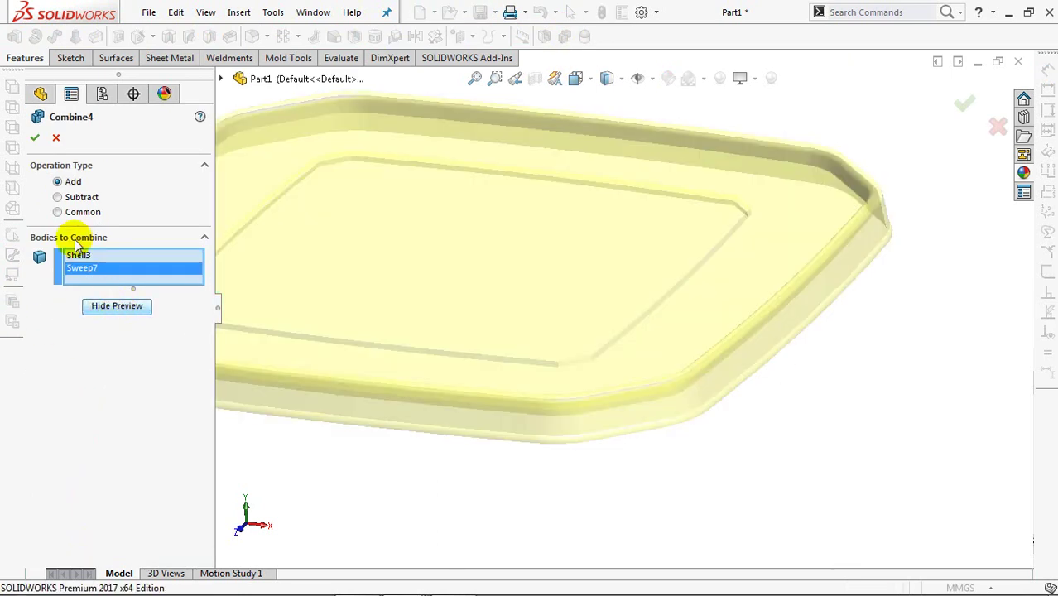
click(35, 141)
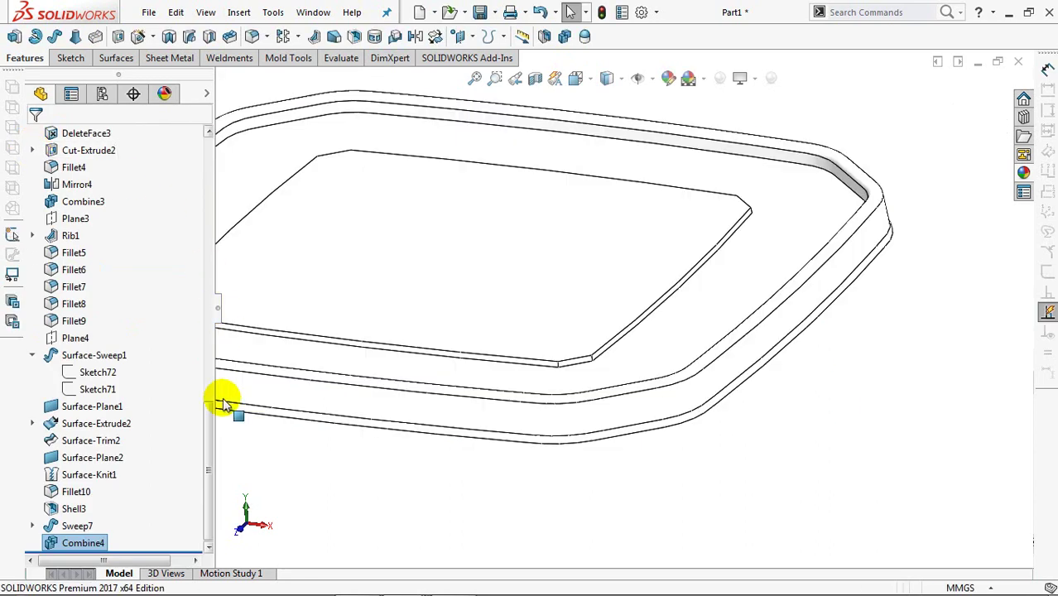
drag(211, 401, 348, 478)
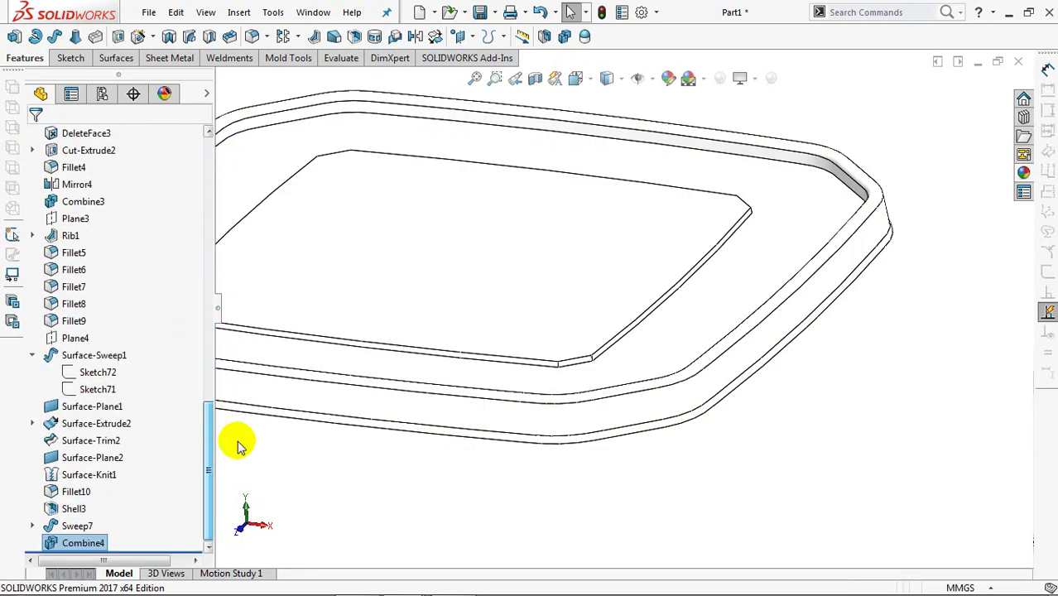
mouse_move(538, 514)
shift+middle_down()
mouse_move(678, 488)
mouse_move(657, 302)
shift+middle_up()
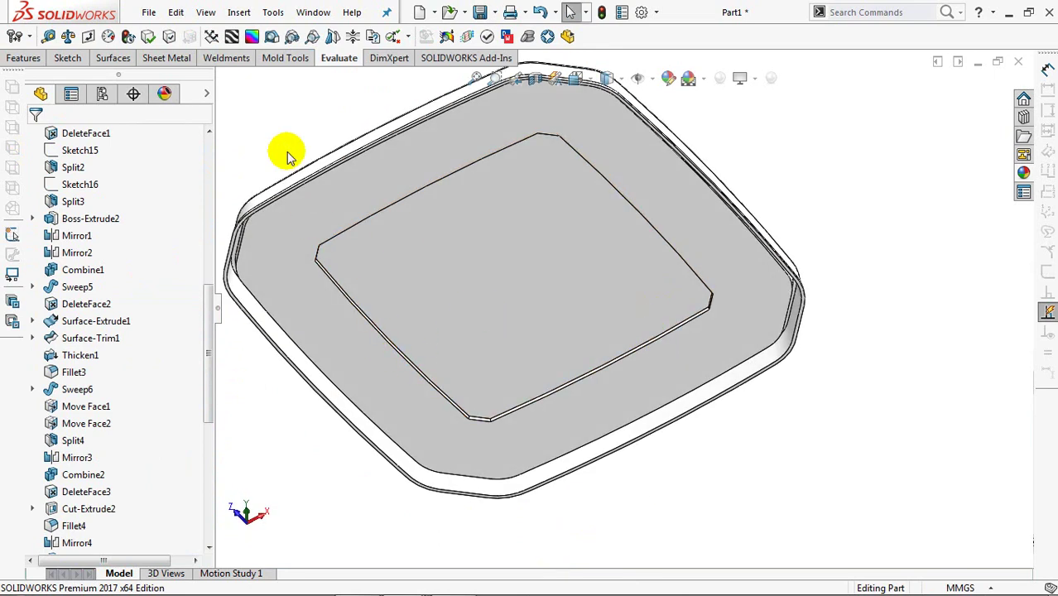
Start a sketch on the lid face and convert its outer edge into it.
click(23, 58)
click(15, 37)
middle_drag(468, 495, 520, 354)
scroll(490, 421, down, 3)
scroll(640, 328, down, 2)
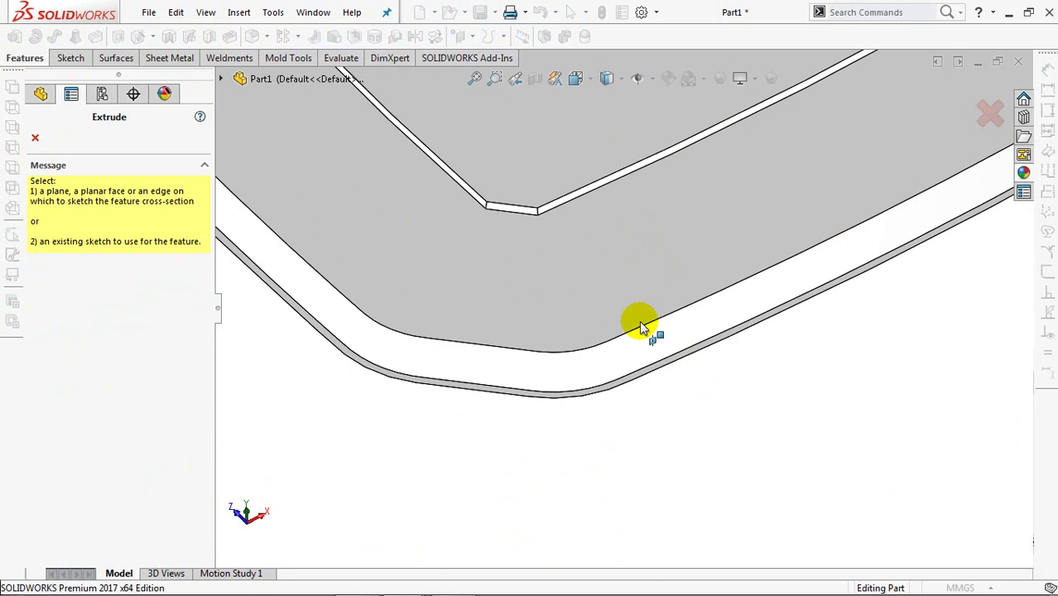
click(568, 398)
click(560, 405)
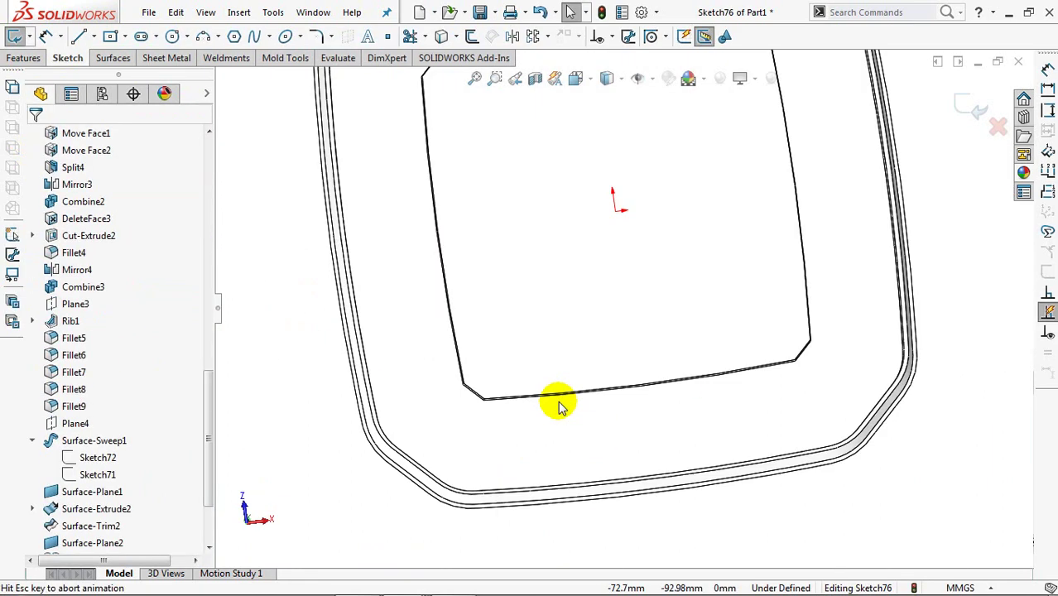
scroll(480, 414, down, 2)
scroll(455, 343, down, 2)
scroll(453, 324, down, 2)
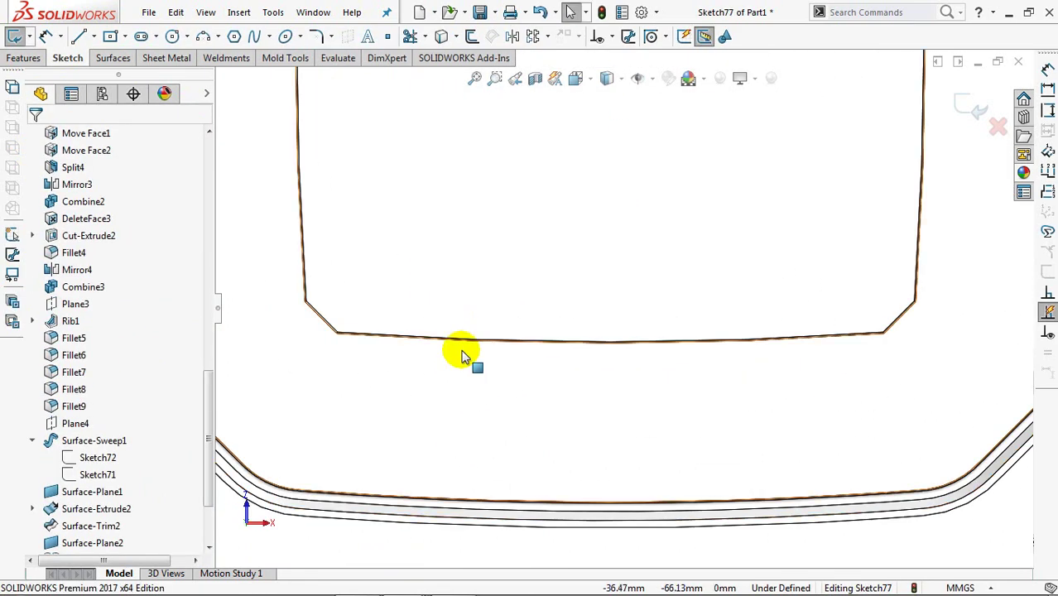
scroll(425, 348, up, 1)
click(414, 358)
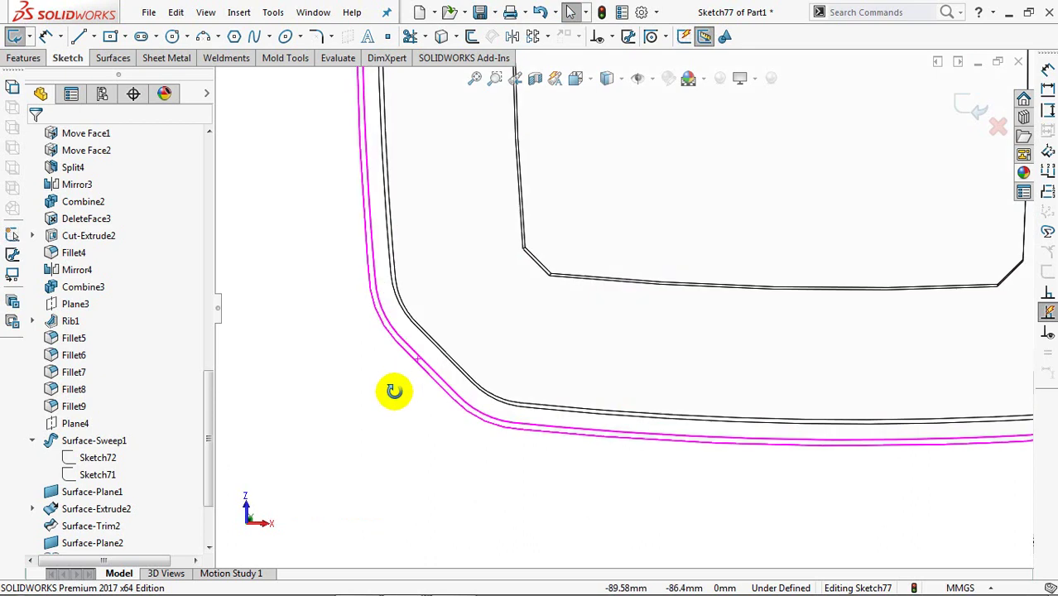
middle_drag(394, 386, 444, 390)
click(441, 36)
key(ctrl+8)
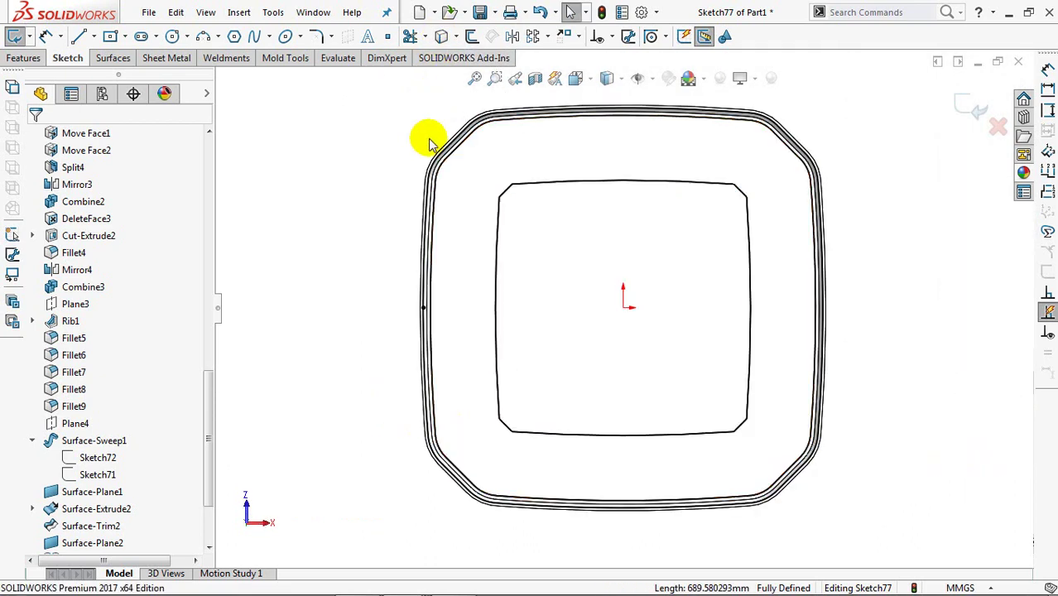
Draw vertical and diagonal centerlines from the origin, set 45° apart.
click(93, 37)
click(98, 71)
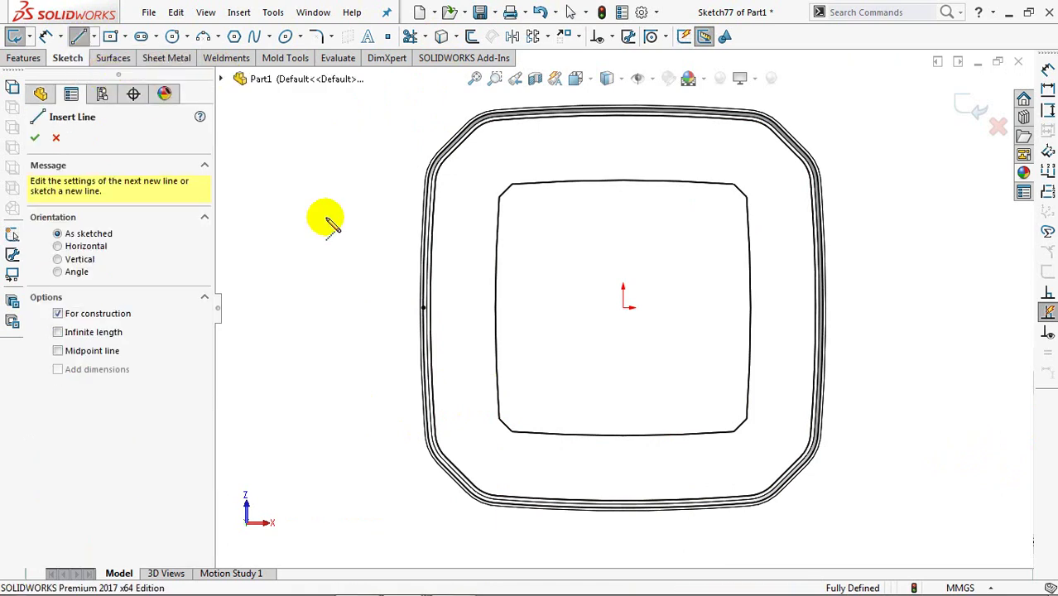
click(623, 373)
click(624, 307)
click(430, 495)
right_click(422, 396)
click(436, 408)
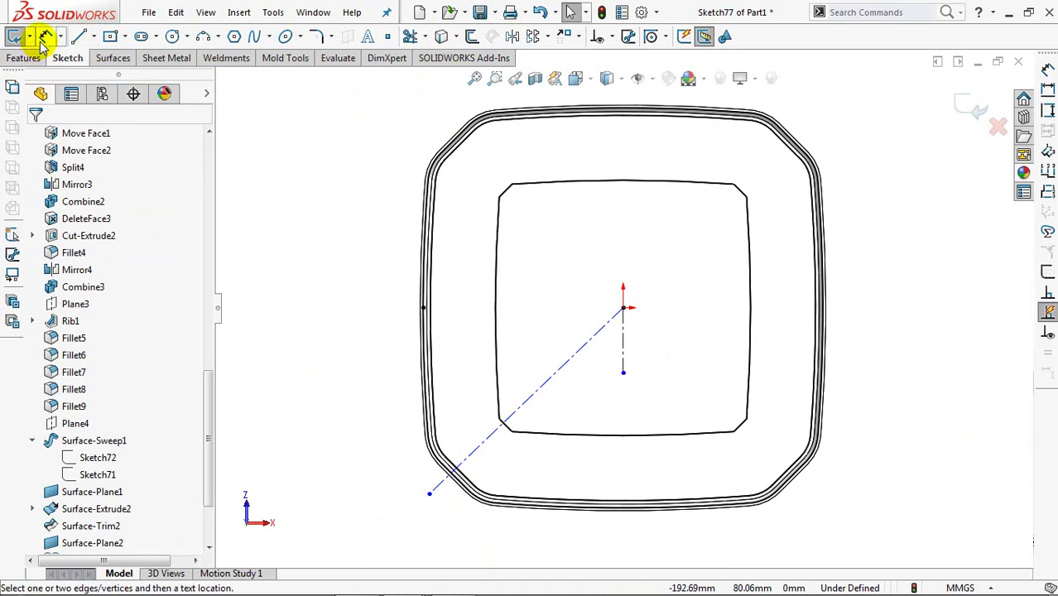
click(563, 375)
click(623, 352)
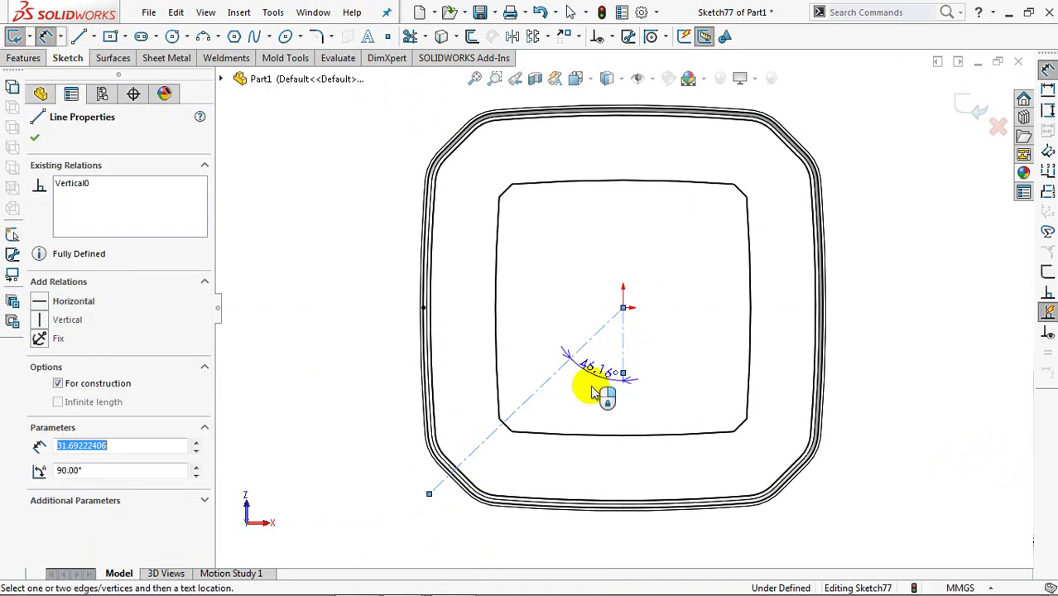
click(583, 389)
text(45)
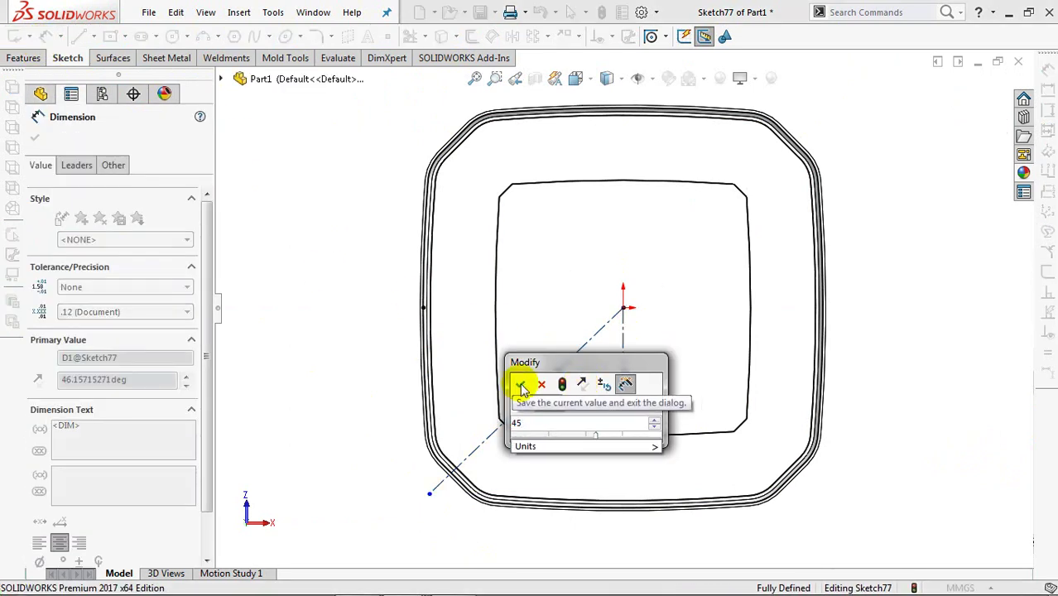
click(517, 381)
key(Escape)
Draw a centre-point arc across the lid's lower-left corner, centred on the diagonal centerline.
click(217, 37)
click(240, 51)
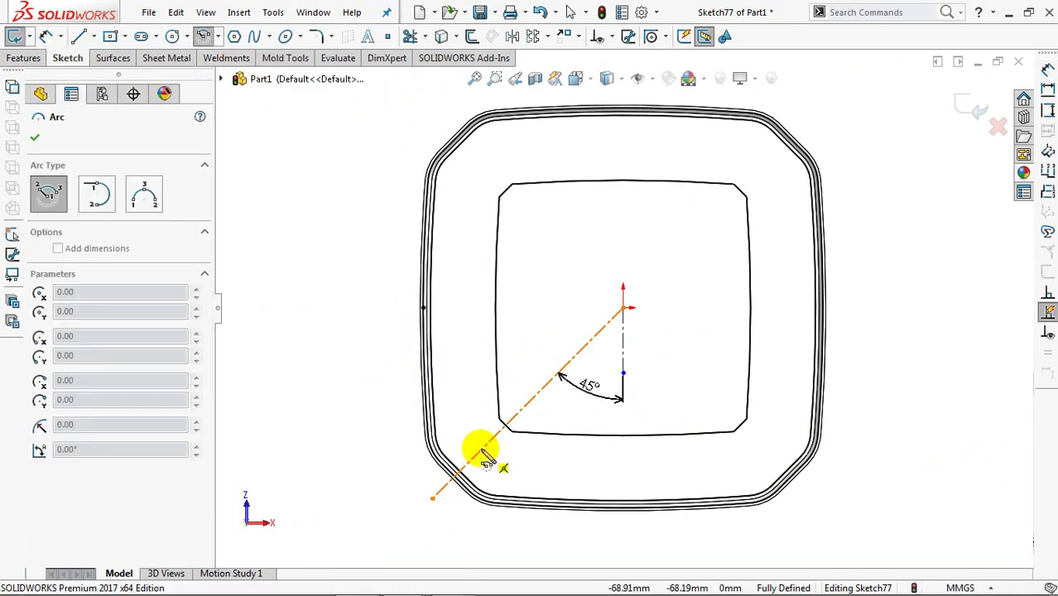
click(483, 447)
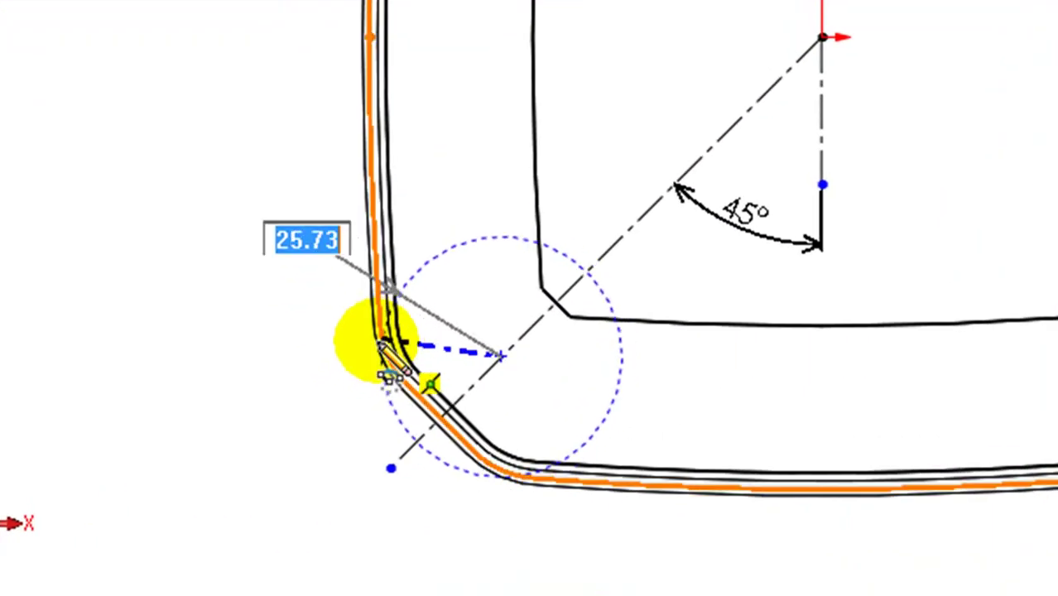
click(383, 343)
click(513, 478)
right_click(508, 474)
click(604, 351)
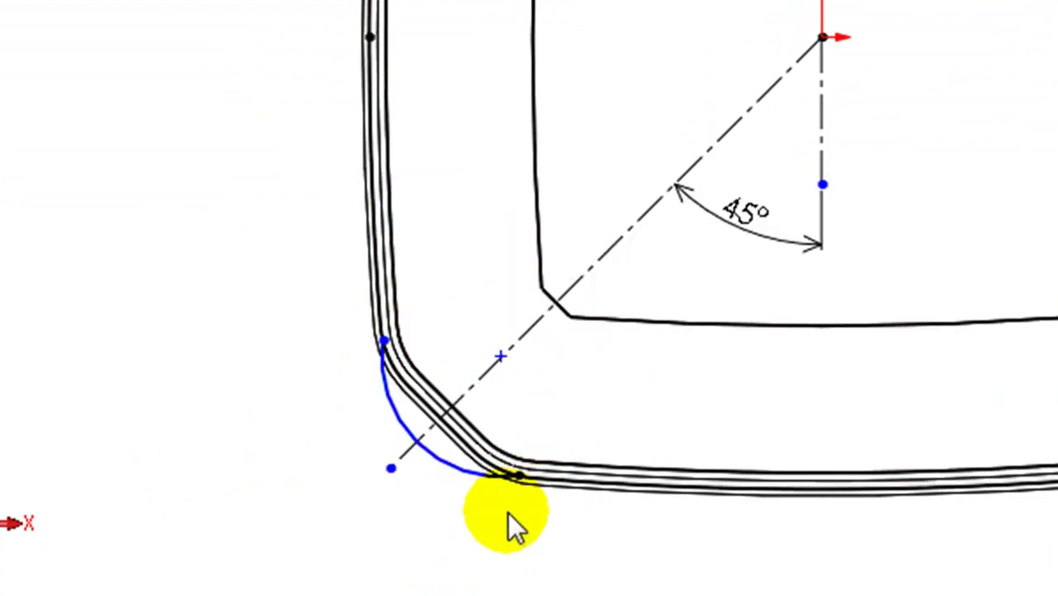
shift+middle_drag(586, 244, 619, 95)
ctrl+middle_drag(550, 292, 699, 182)
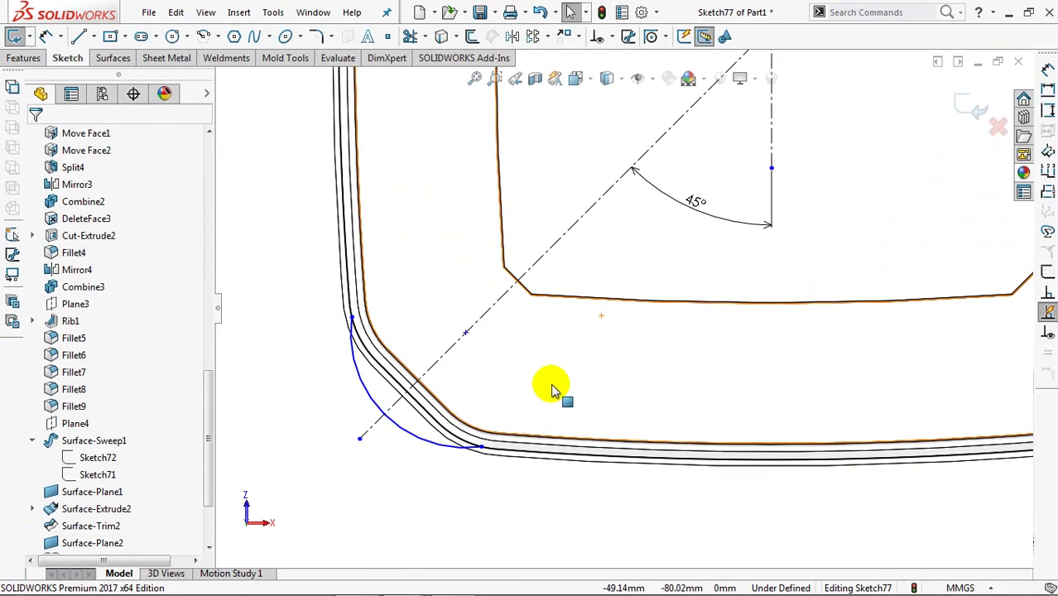
click(410, 36)
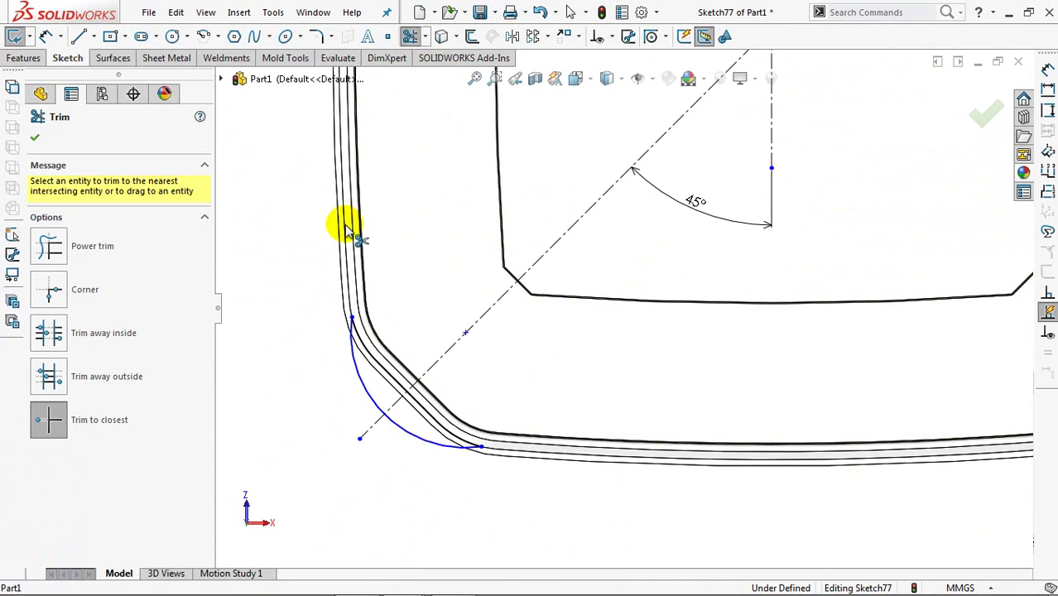
Dimension the arc 37 mm from the centerline with a 21 mm radius.
click(45, 38)
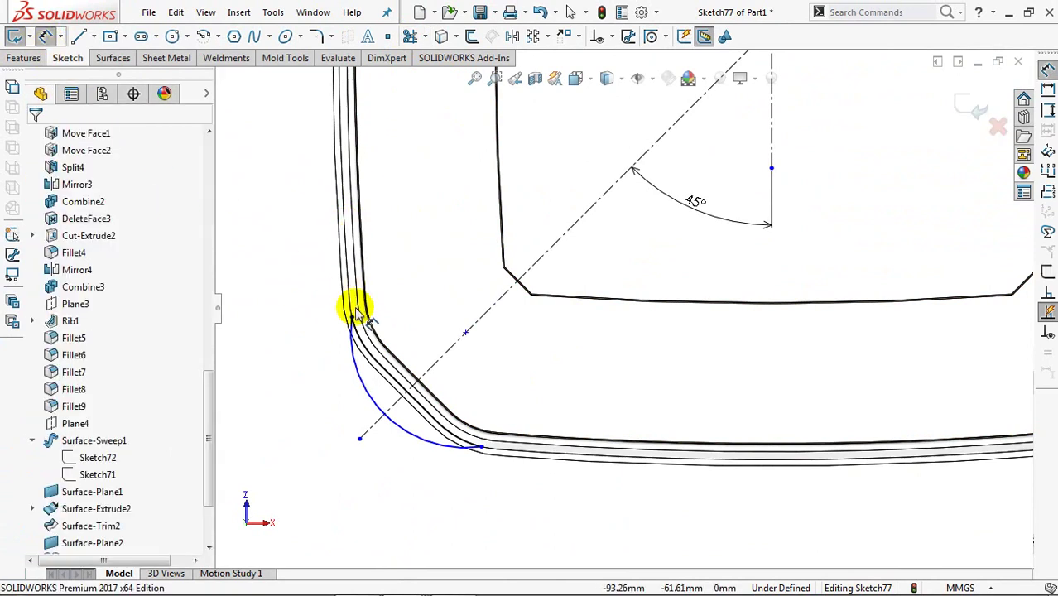
click(352, 318)
click(447, 361)
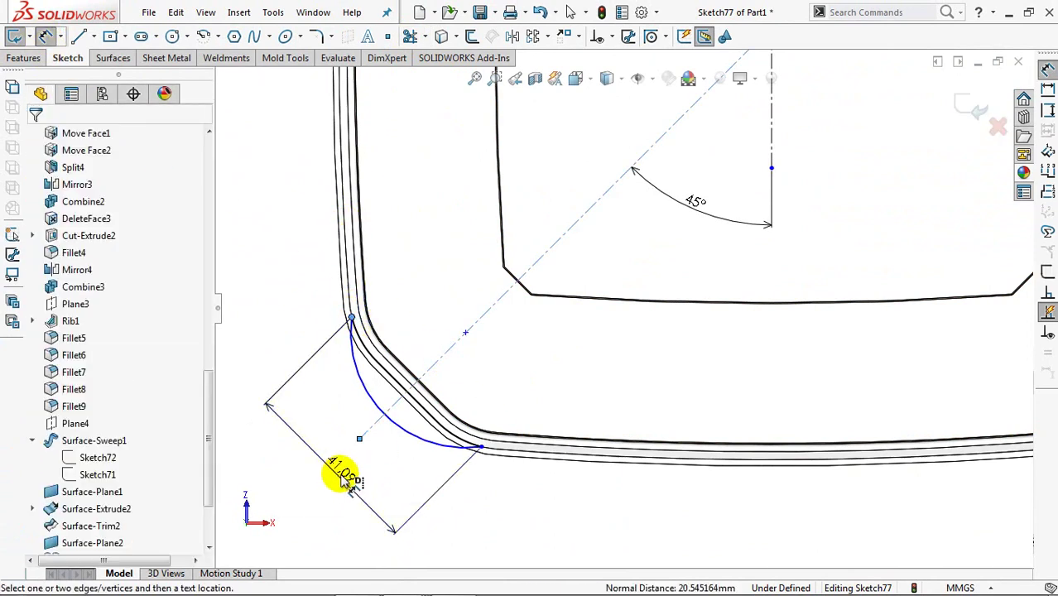
click(349, 473)
text(37)
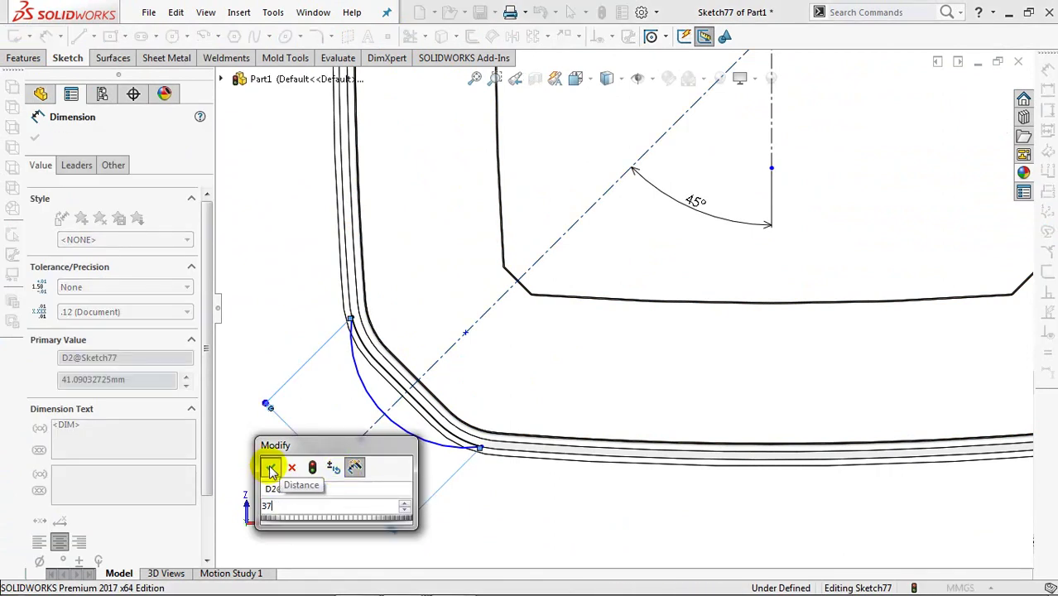
click(271, 468)
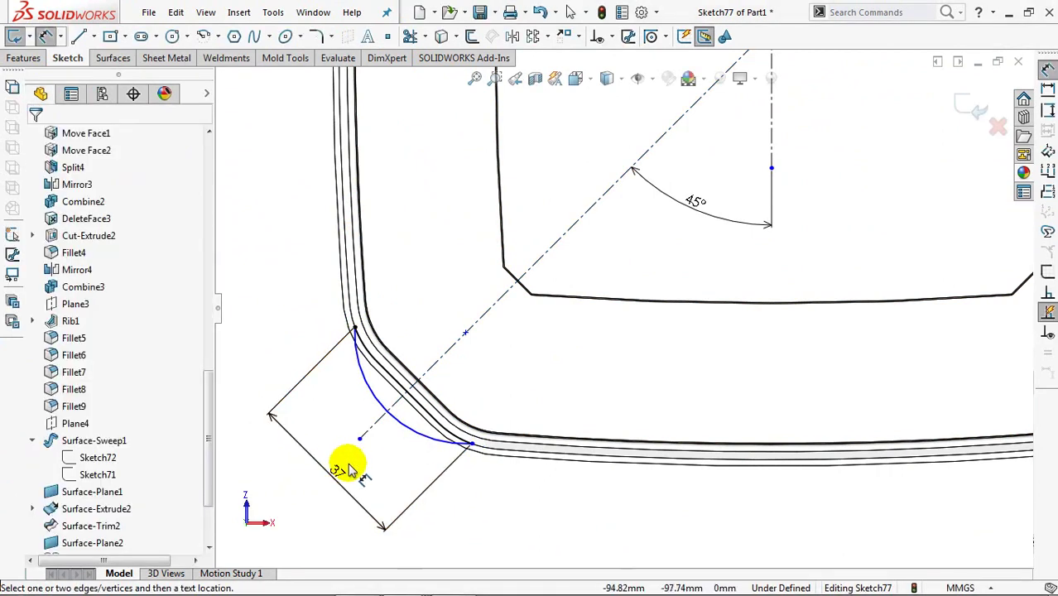
click(329, 408)
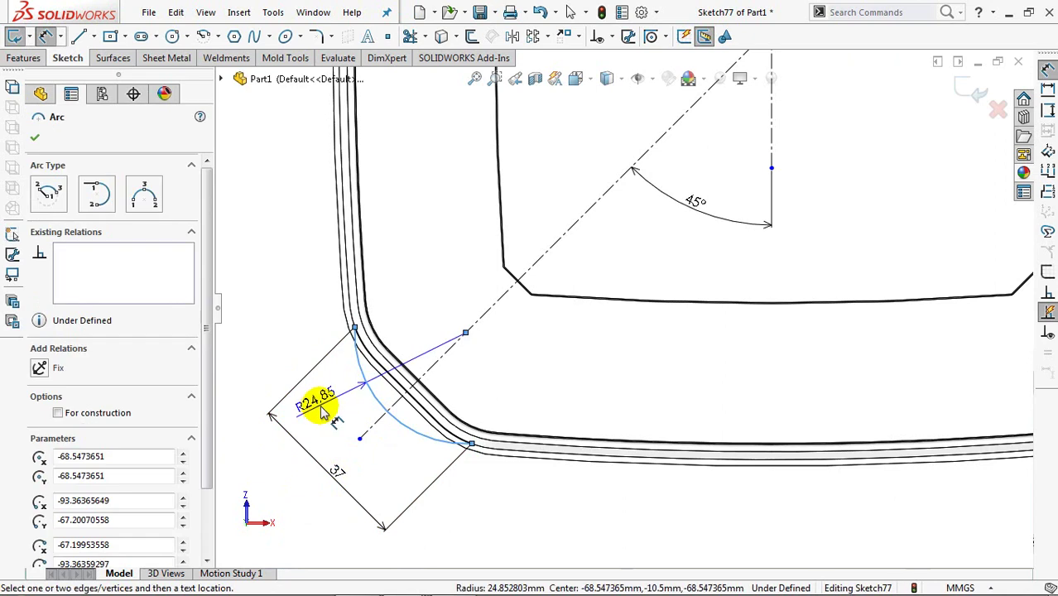
click(326, 405)
text(21)
click(252, 400)
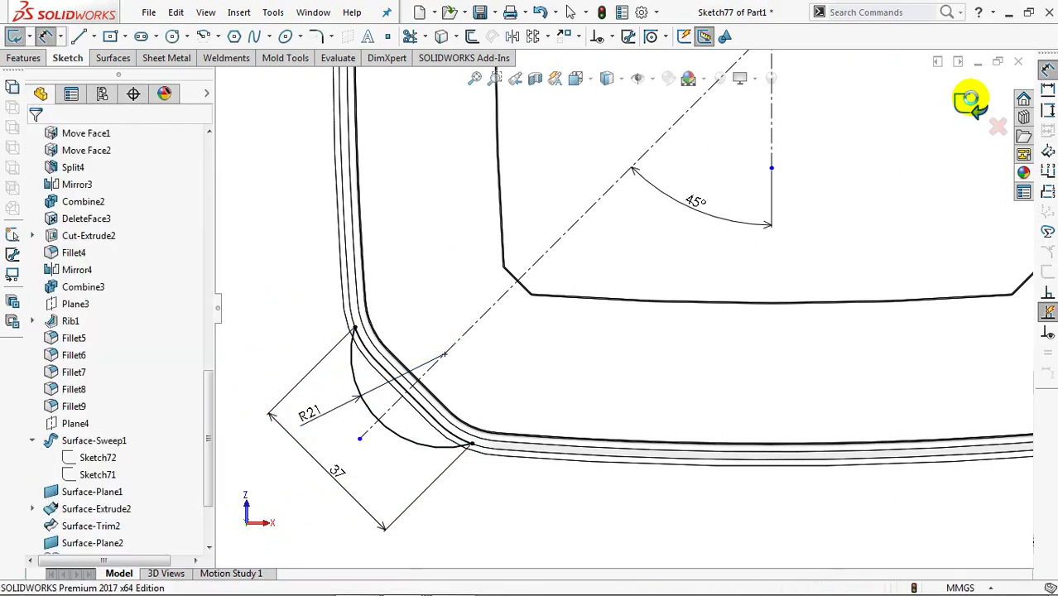
Extrude Sketch77 1.5 mm blind in the reversed direction, scoped to Combine4.
click(971, 99)
scroll(633, 356, up, 3)
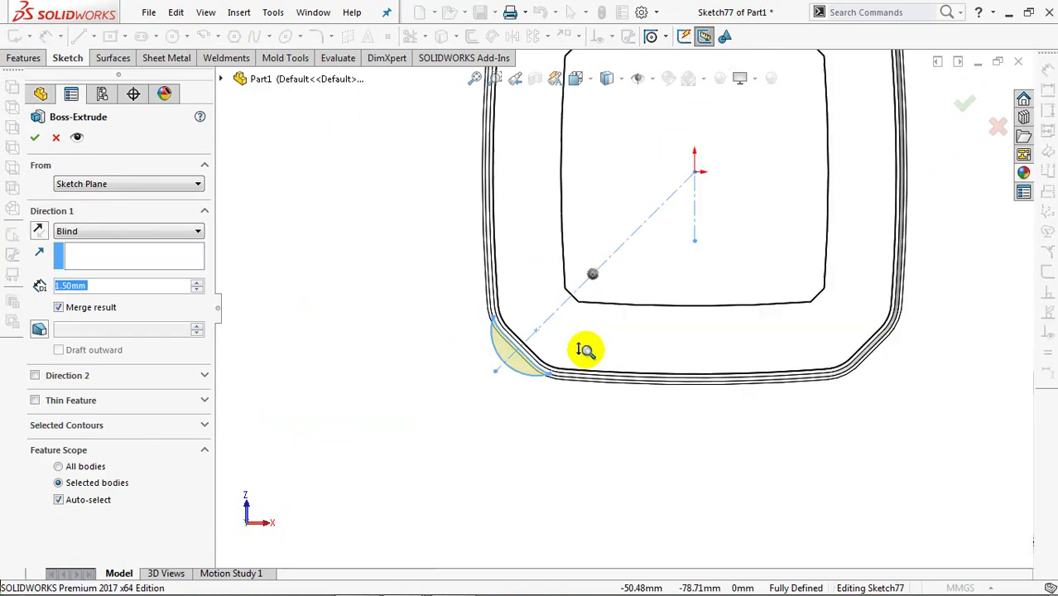
mouse_move(629, 368)
middle_down()
mouse_move(737, 333)
mouse_move(855, 246)
mouse_move(824, 265)
mouse_move(907, 251)
middle_up()
scroll(907, 251, up, 5)
ctrl+middle_drag(905, 289, 524, 338)
scroll(775, 336, up, 2)
mouse_move(775, 335)
middle_down()
mouse_move(789, 382)
mouse_move(768, 403)
middle_up()
middle_drag(710, 489, 720, 438)
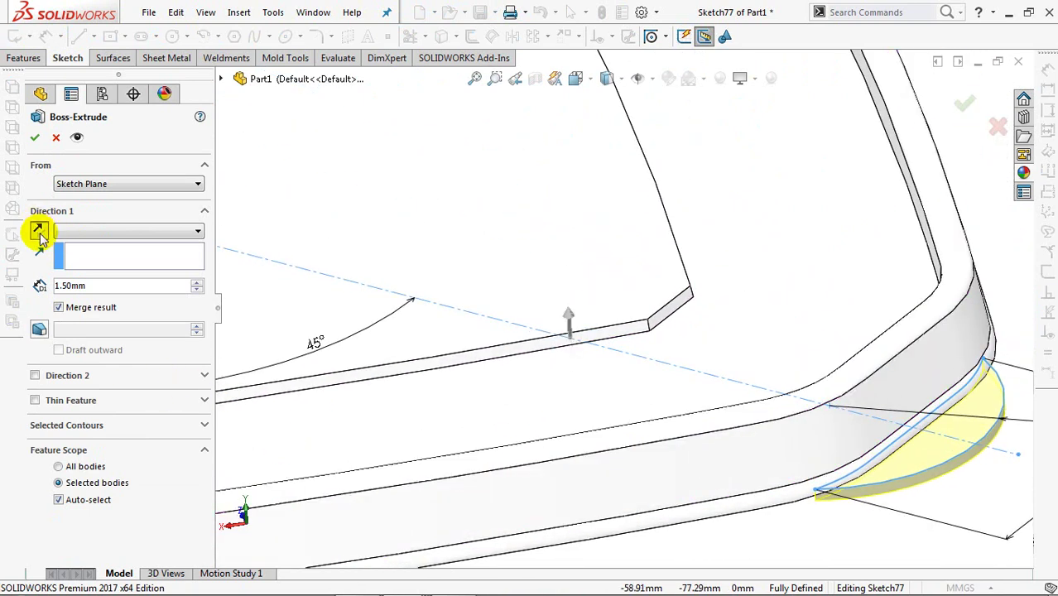
click(39, 236)
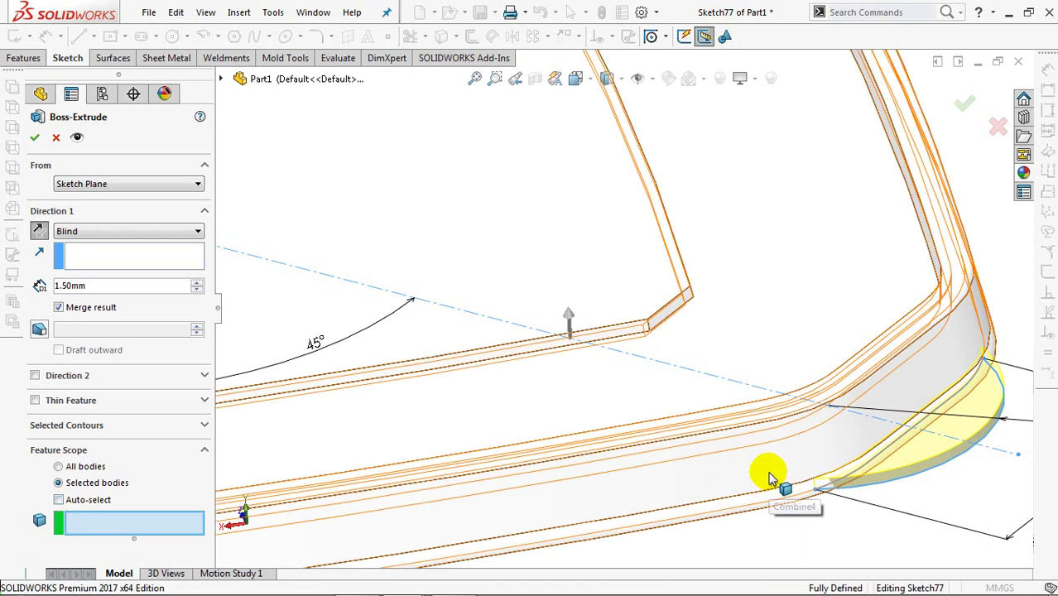
click(774, 478)
click(35, 141)
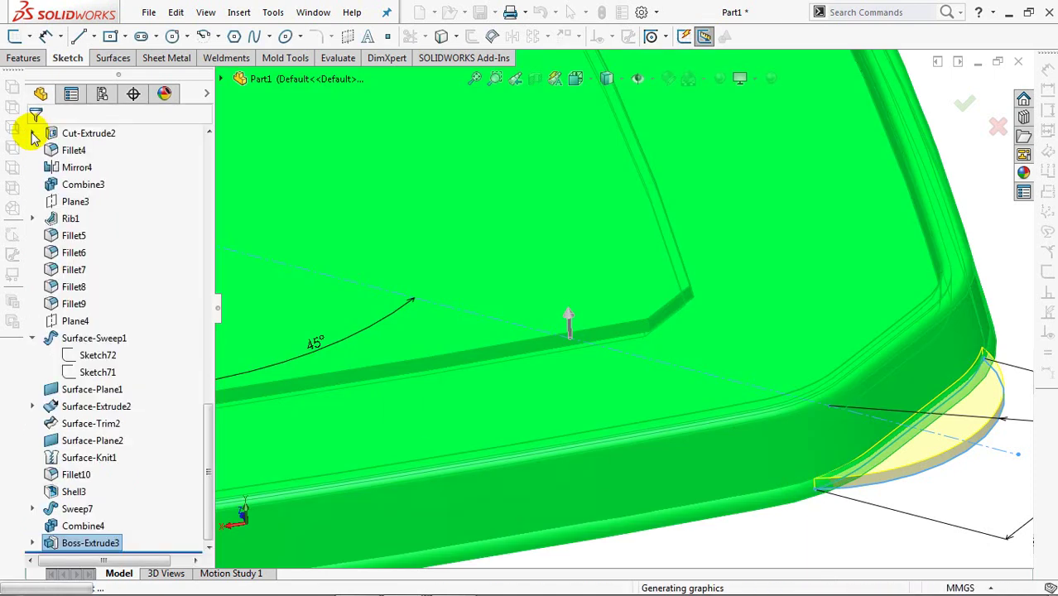
click(884, 548)
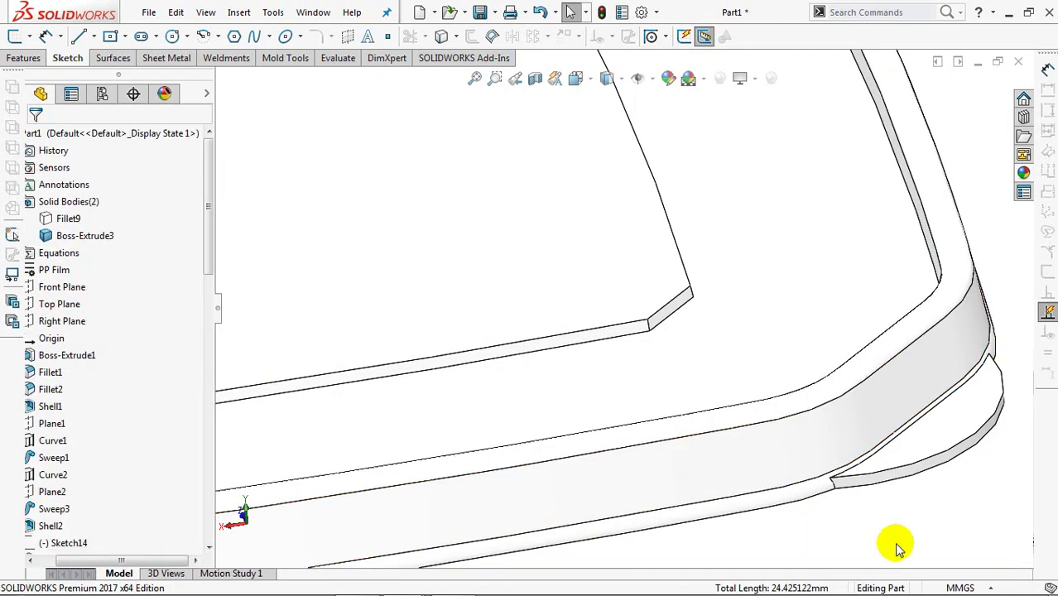
Apply a 1 mm constant-size fillet to the tab's curved edge, the panel's edge loop and top face.
click(24, 58)
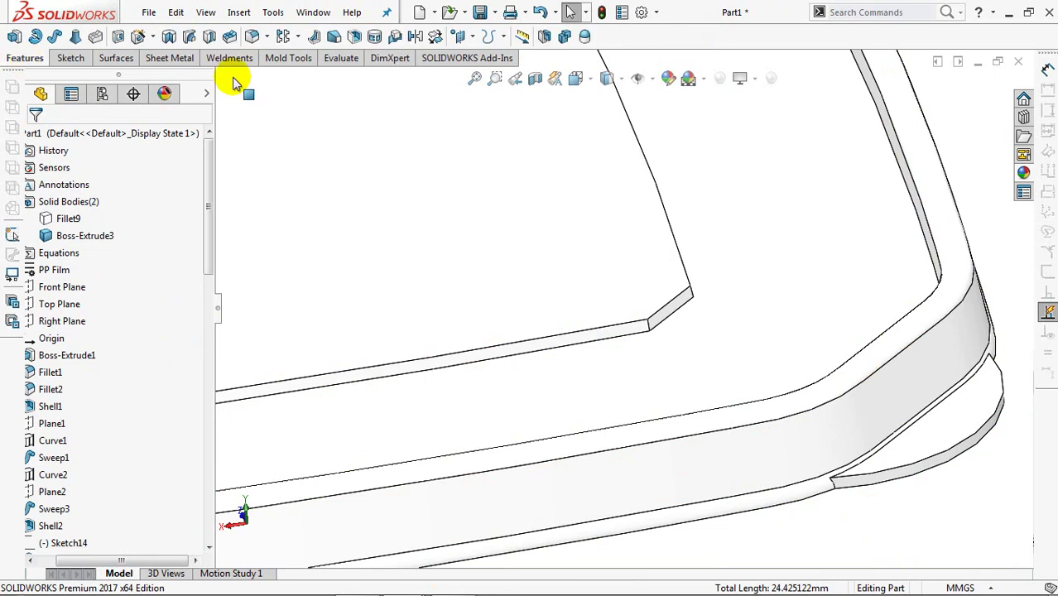
click(253, 37)
click(51, 212)
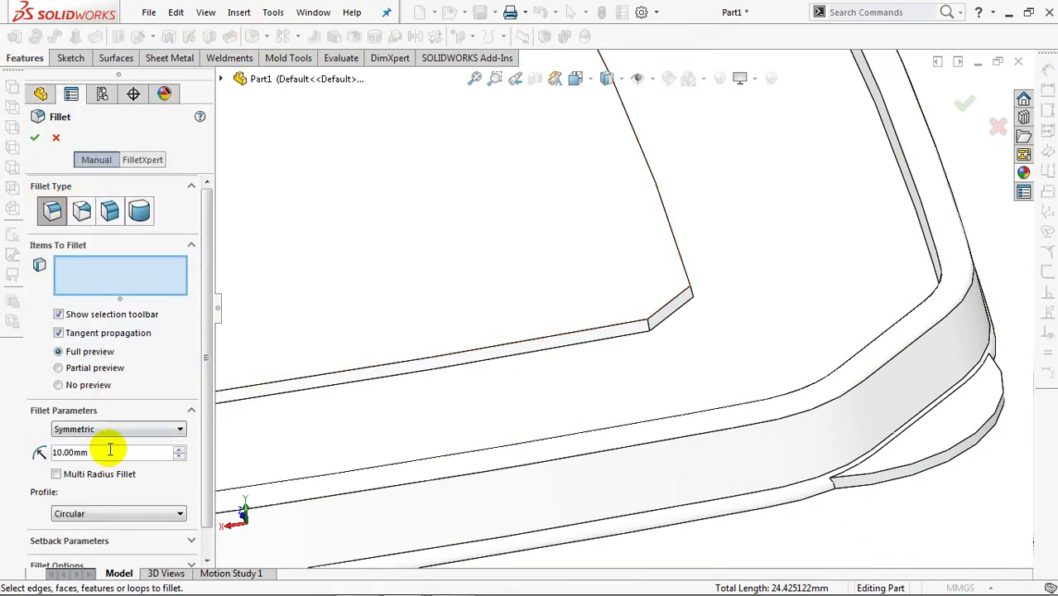
text(1)
key(Return)
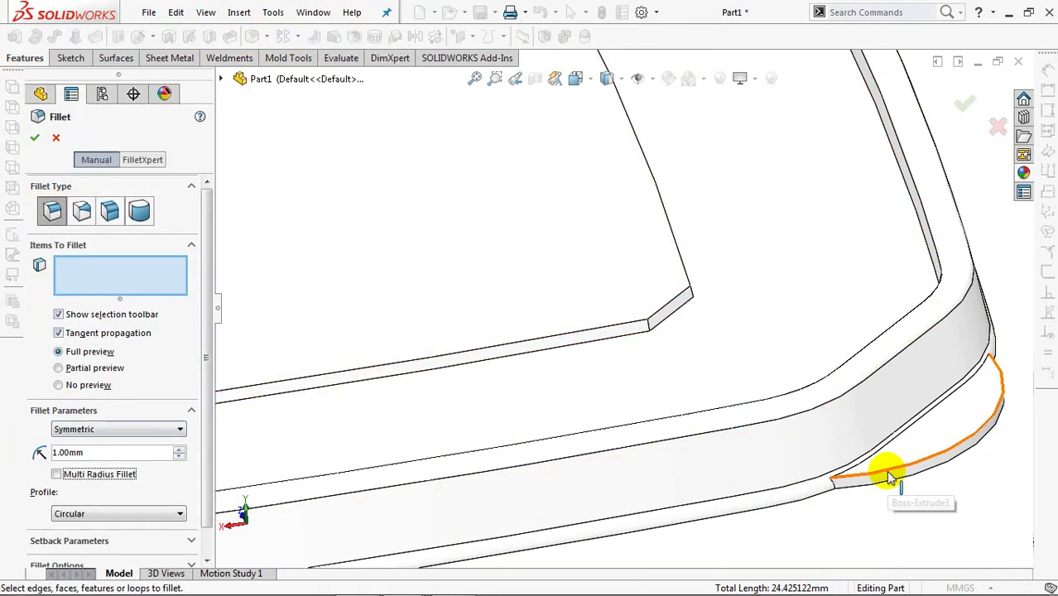
click(889, 477)
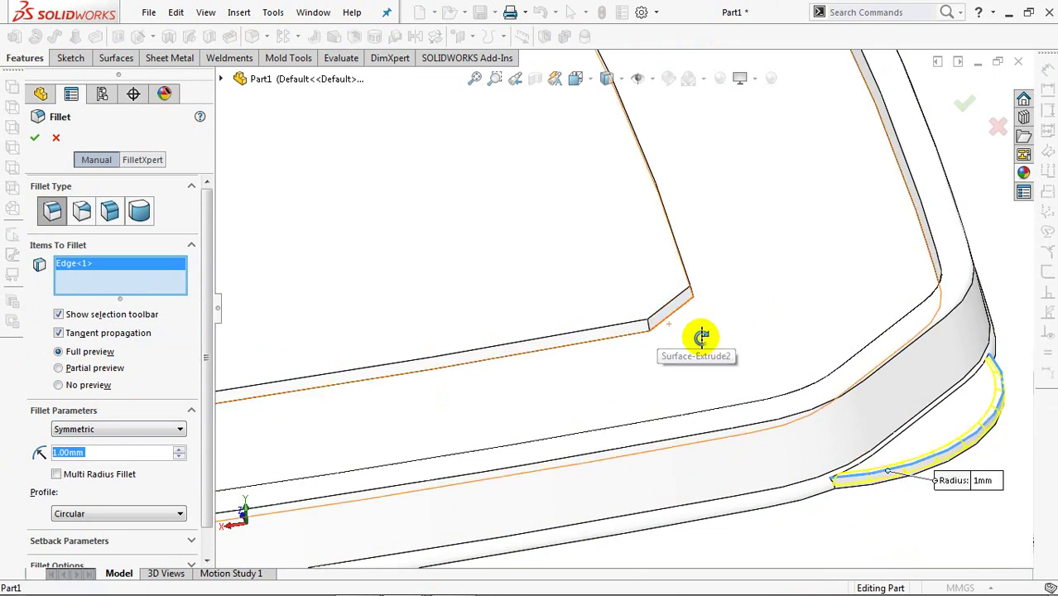
middle_drag(715, 338, 688, 339)
click(656, 320)
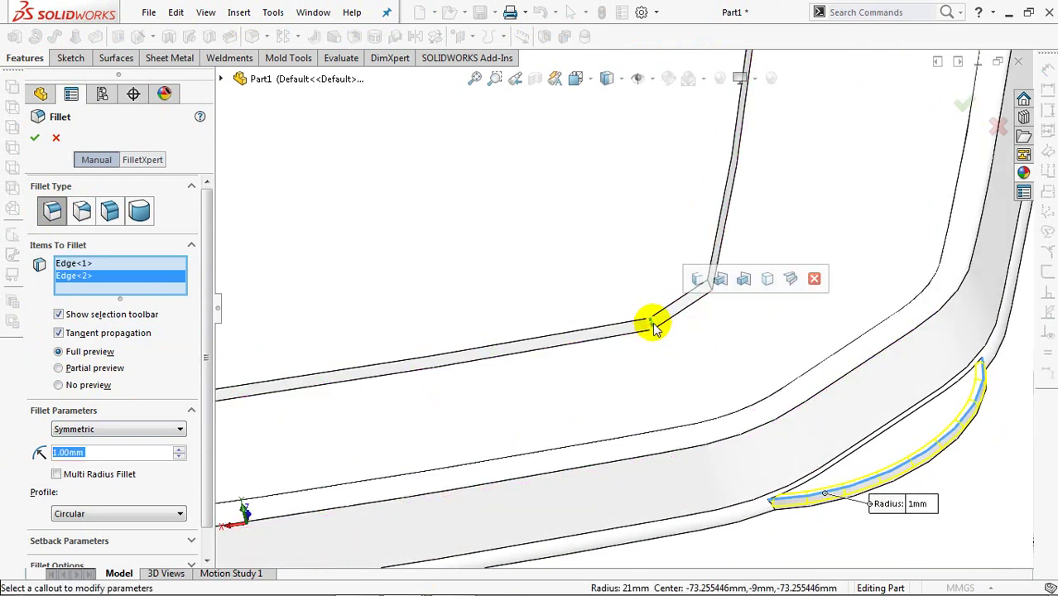
click(698, 280)
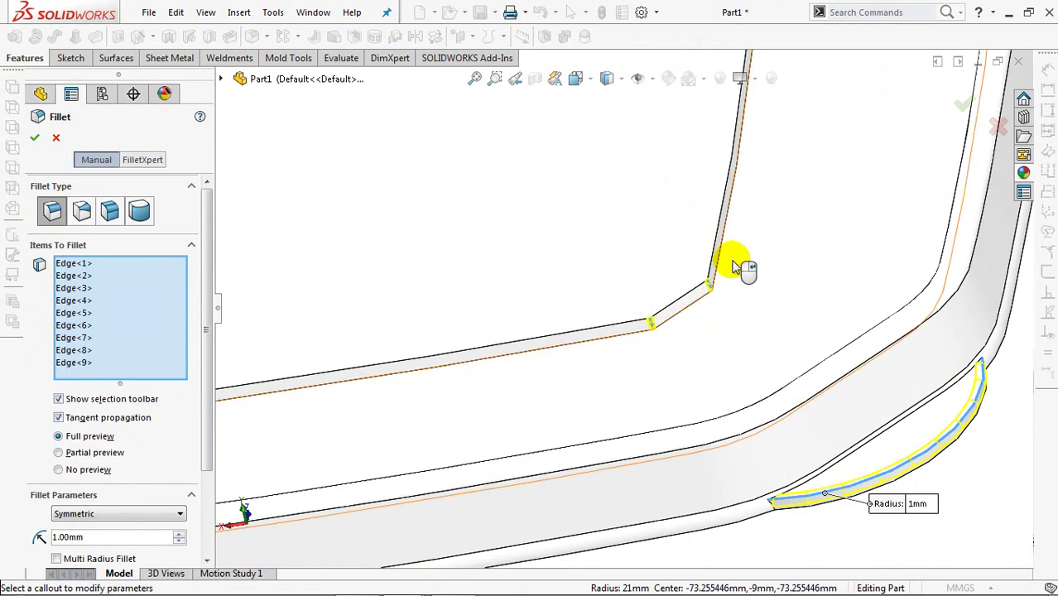
click(582, 297)
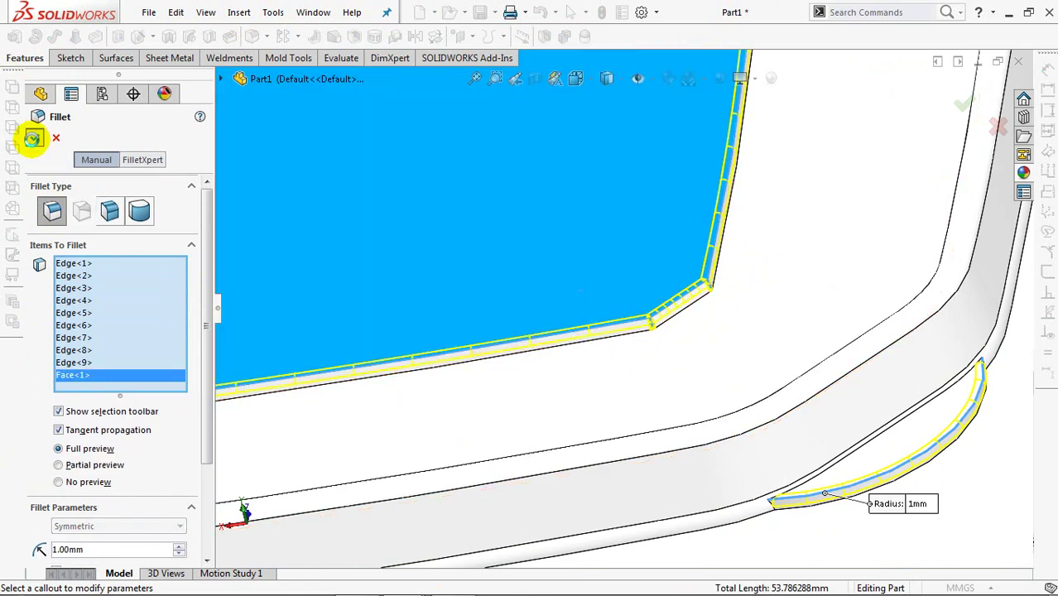
click(33, 139)
middle_drag(414, 255, 594, 302)
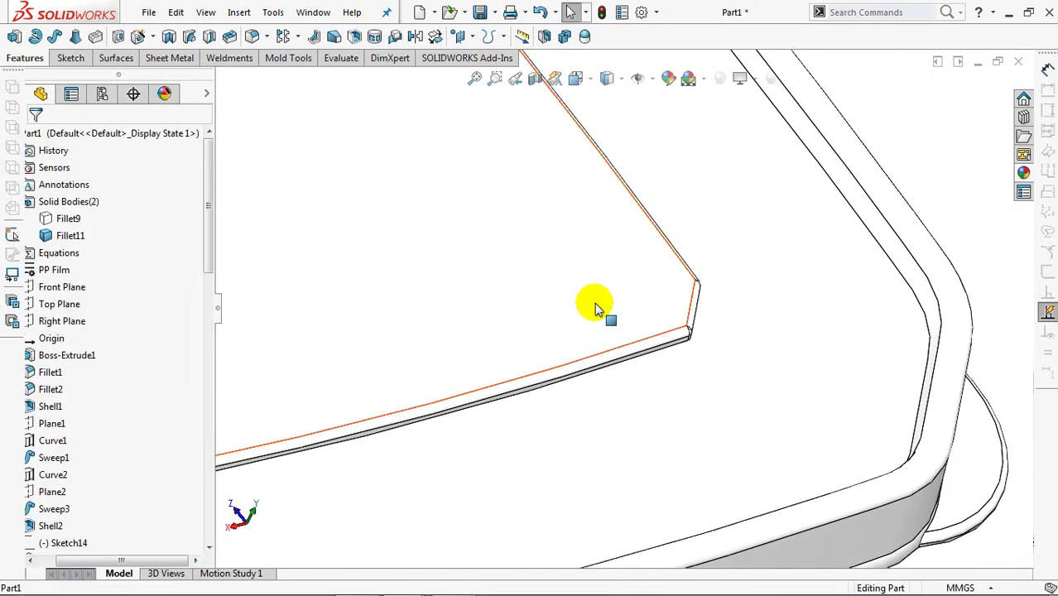
Fillet the rim's inner edge with a 0.5 mm radius.
click(254, 36)
double_click(122, 448)
text(0.)
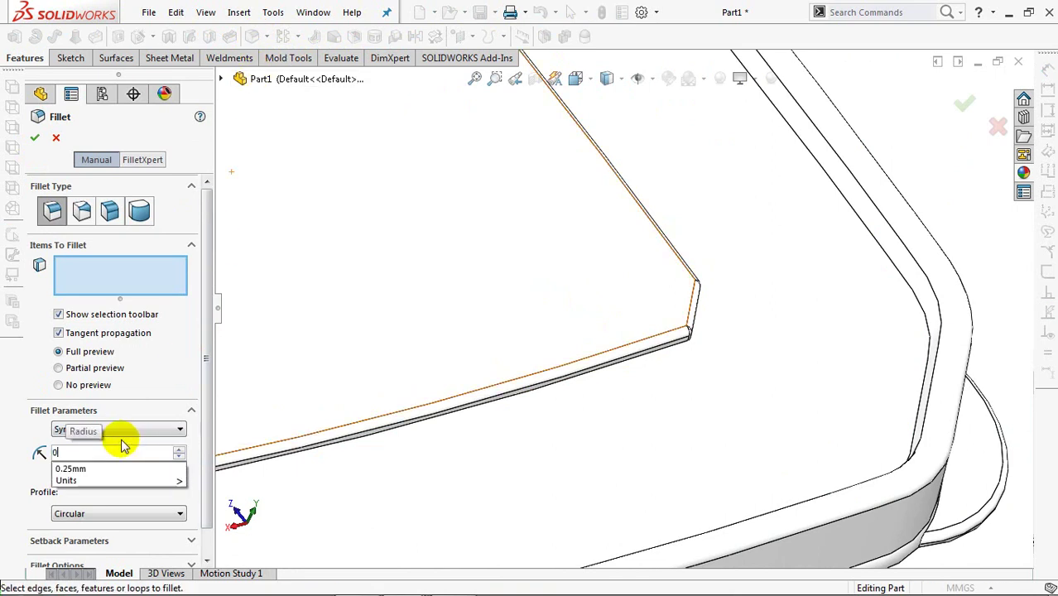
text(5)
key(Return)
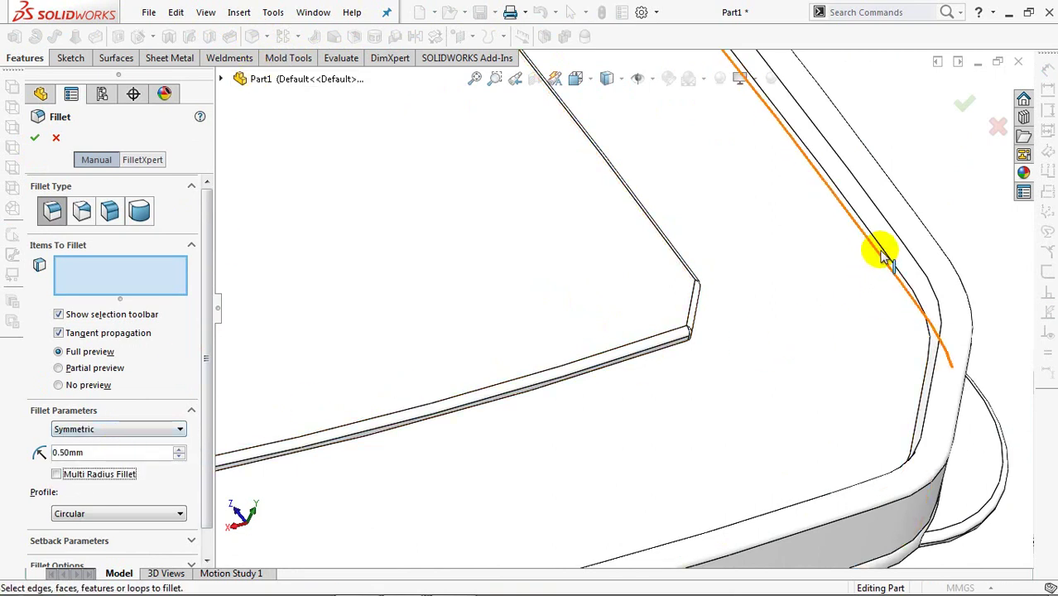
click(879, 248)
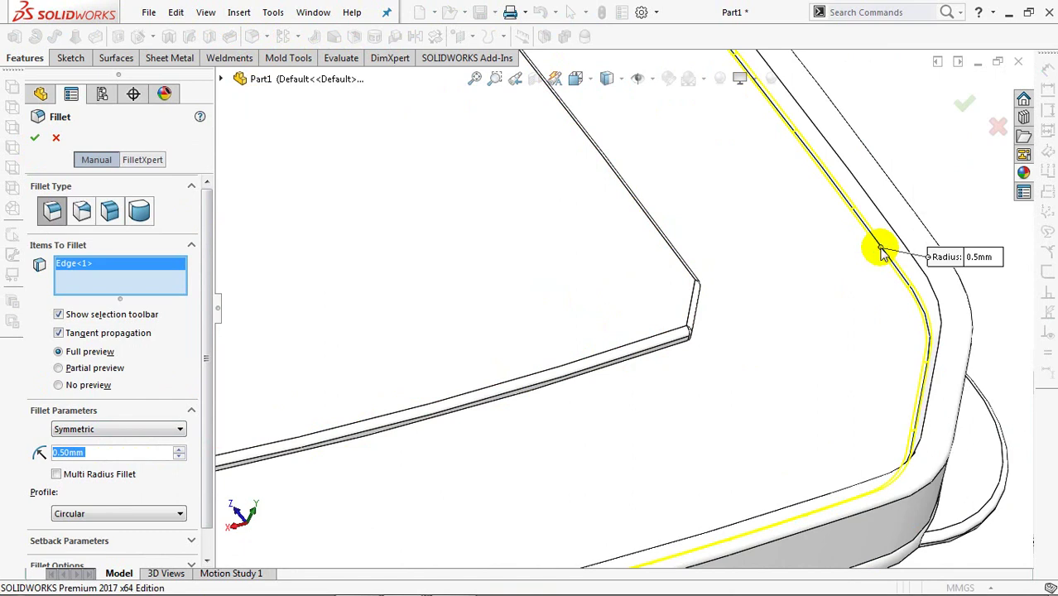
key(Return)
Round another rim edge with a 2 mm fillet, then view the whole lid.
mouse_move(950, 241)
middle_down()
mouse_move(810, 229)
mouse_move(748, 168)
mouse_move(791, 206)
middle_up()
scroll(529, 139, down, 3)
mouse_move(529, 139)
ctrl+middle_down()
mouse_move(567, 158)
mouse_move(548, 137)
mouse_move(537, 80)
mouse_move(376, 158)
mouse_move(361, 76)
ctrl+middle_up()
scroll(555, 177, down, 2)
click(252, 36)
double_click(99, 453)
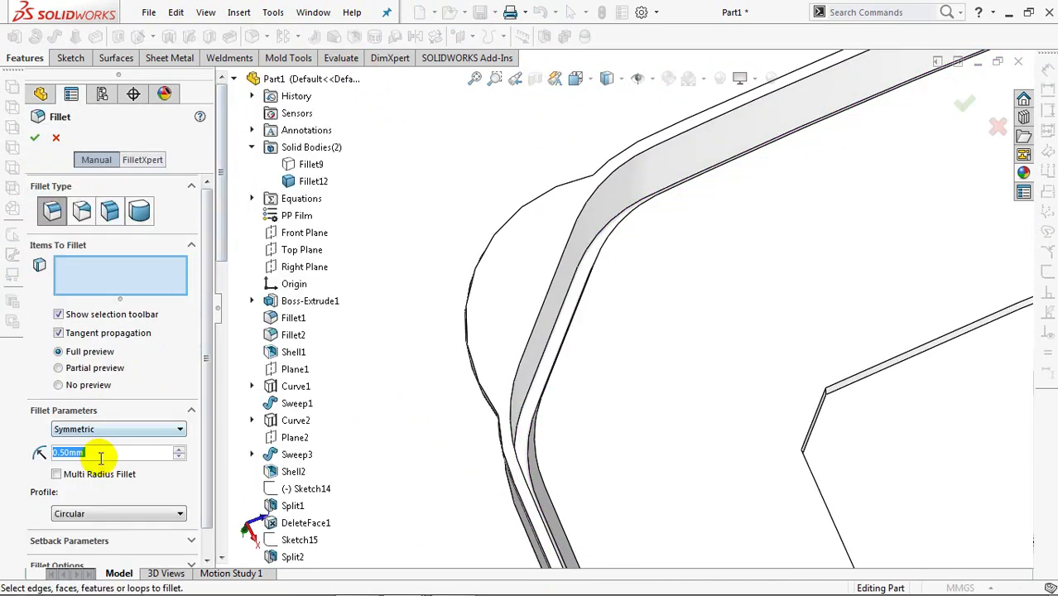
text(2)
key(Return)
click(543, 492)
click(547, 489)
key(Return)
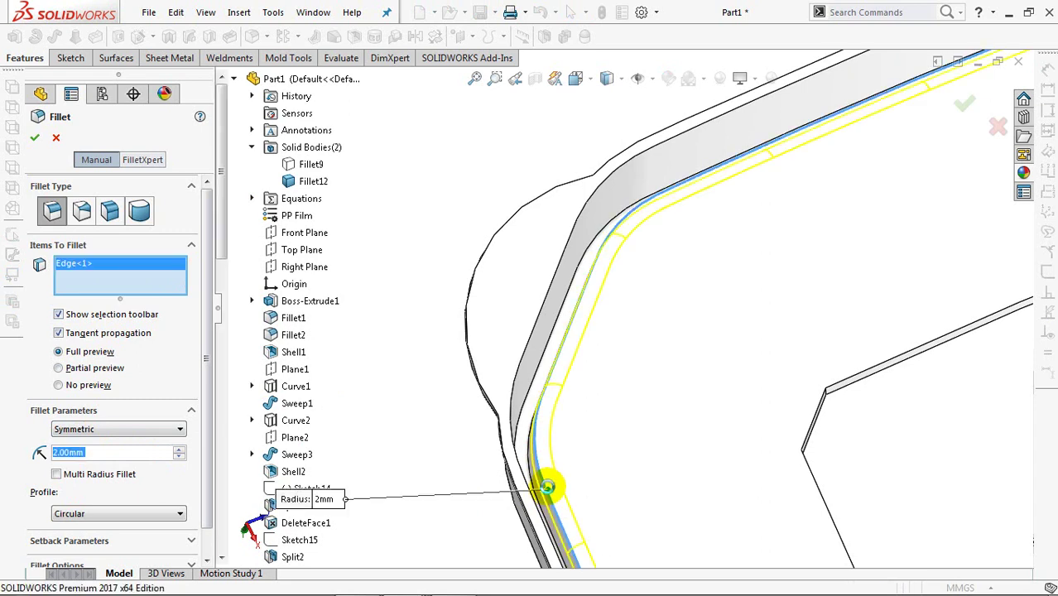
scroll(401, 307, up, 2)
scroll(420, 344, up, 3)
scroll(425, 447, up, 5)
mouse_move(425, 447)
middle_down()
mouse_move(778, 494)
mouse_move(923, 433)
mouse_move(892, 435)
mouse_move(905, 447)
middle_up()
Start a new sketch on Plane1 from an isometric view.
key(ctrl+7)
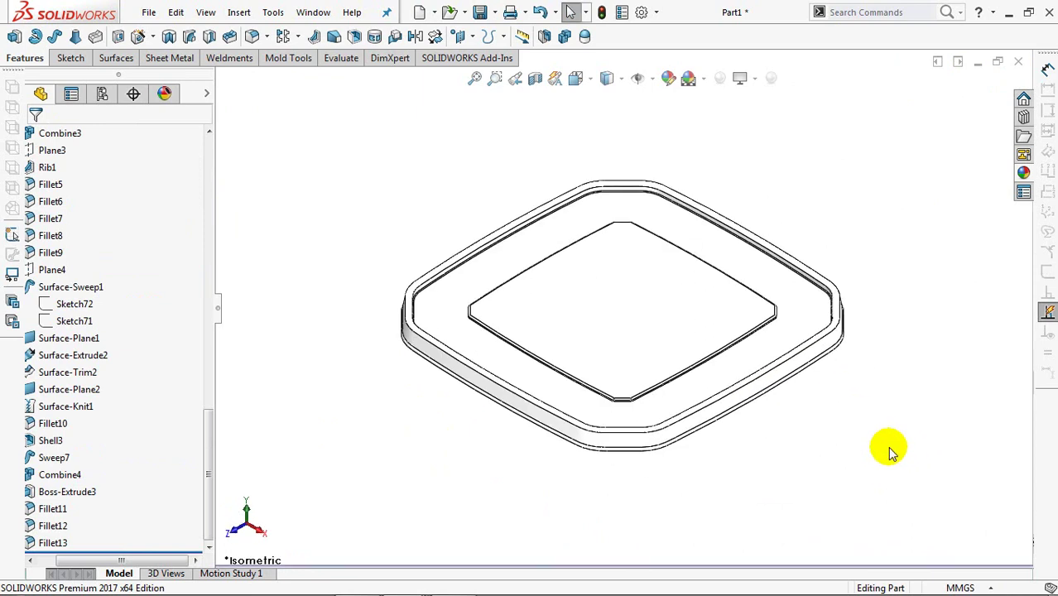
mouse_move(213, 418)
mouse_down()
mouse_move(236, 300)
mouse_move(236, 208)
mouse_up()
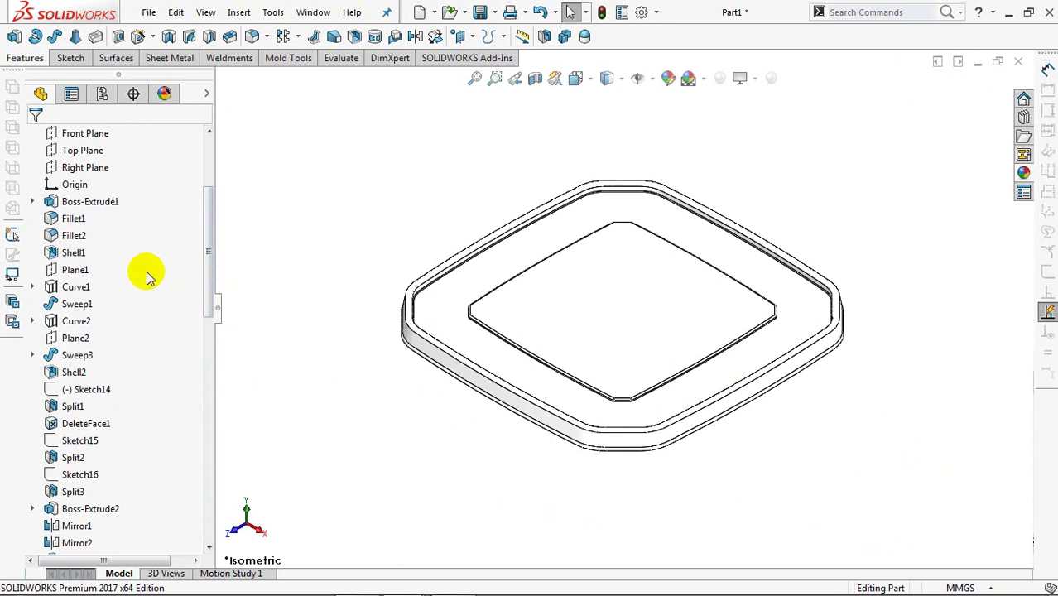
click(76, 273)
click(90, 252)
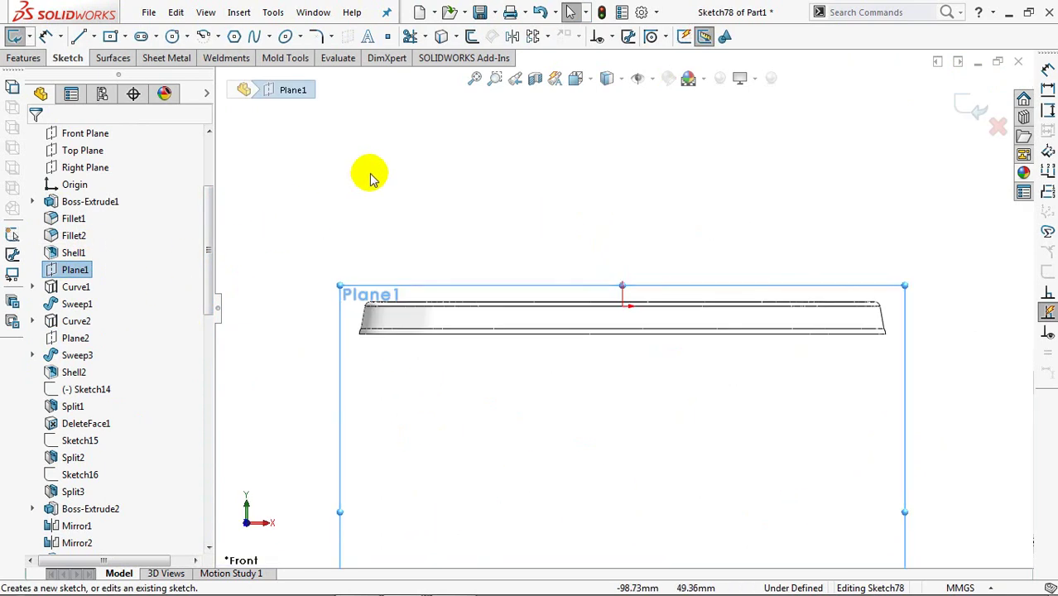
Offset the lid's bottom edge 4.85 mm upward, close the sketch, and begin a Projected Curve.
click(471, 37)
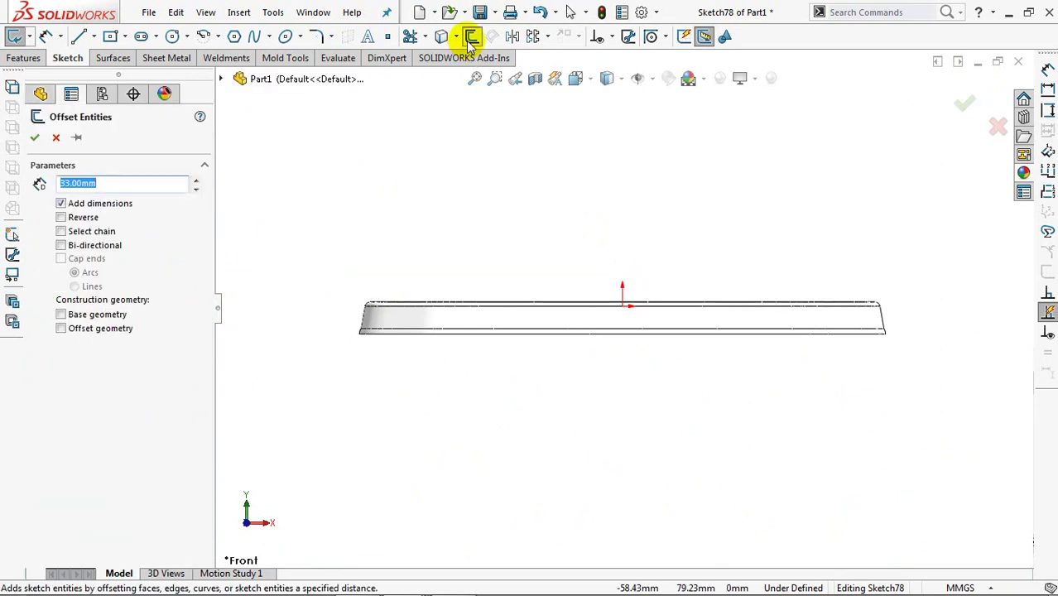
text(5)
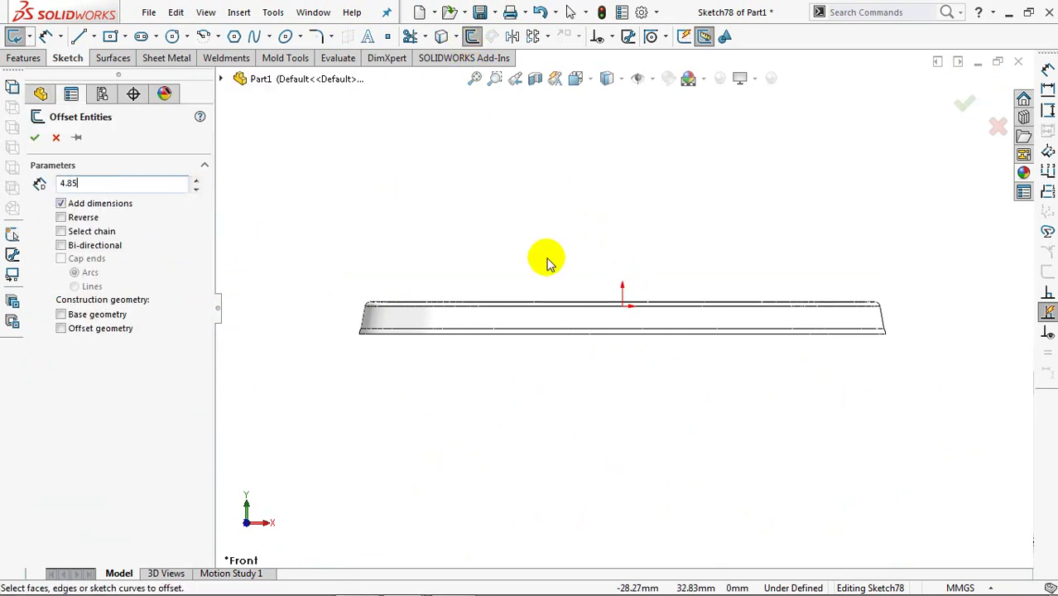
click(549, 333)
click(60, 217)
click(36, 138)
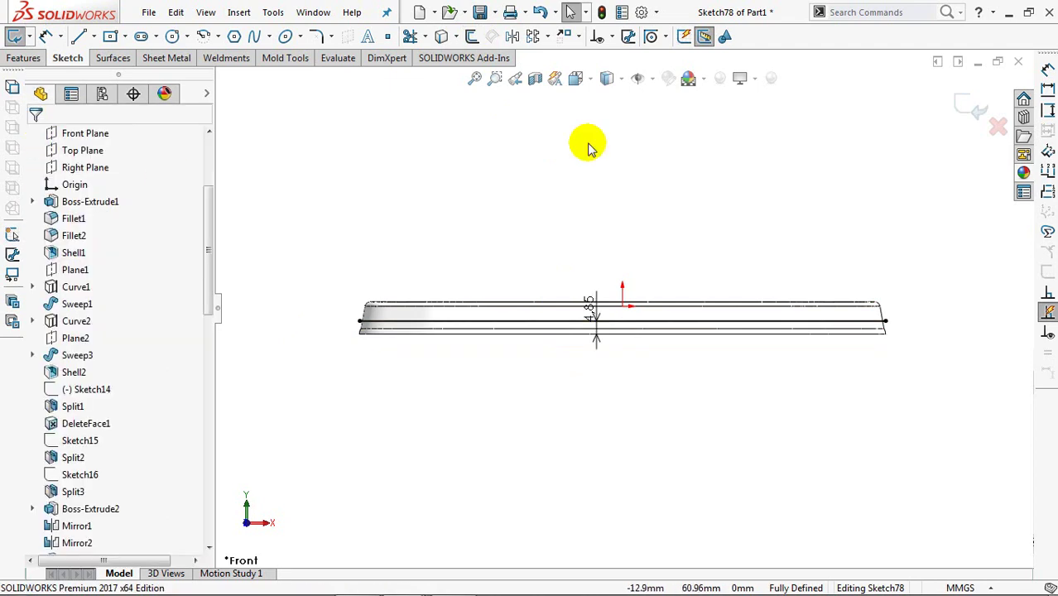
click(961, 106)
click(502, 38)
click(517, 74)
Project the sketch onto the lid's outer side face to create Curve3.
middle_drag(652, 232, 534, 213)
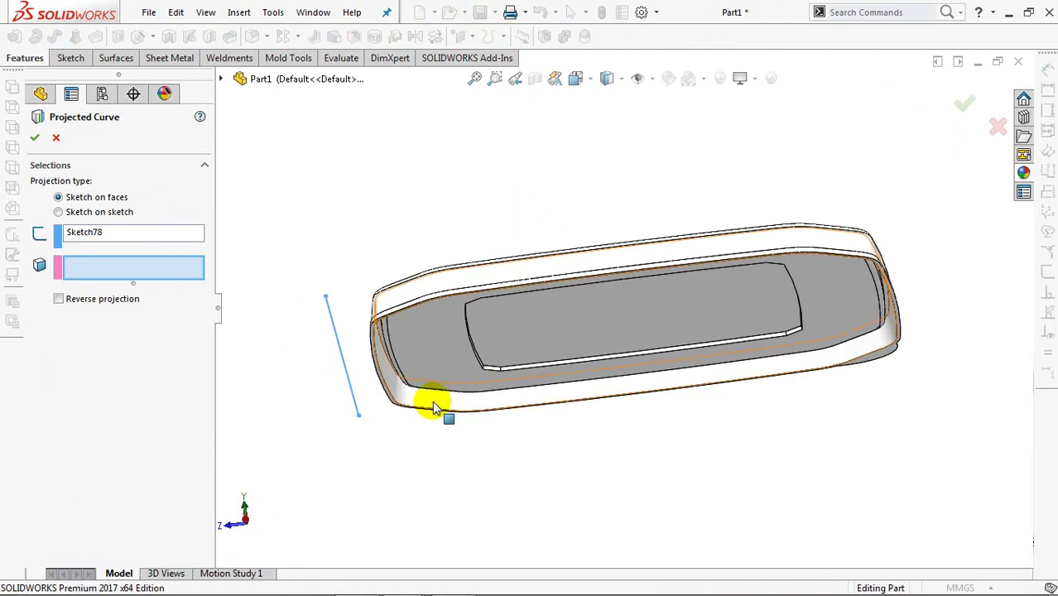
click(432, 408)
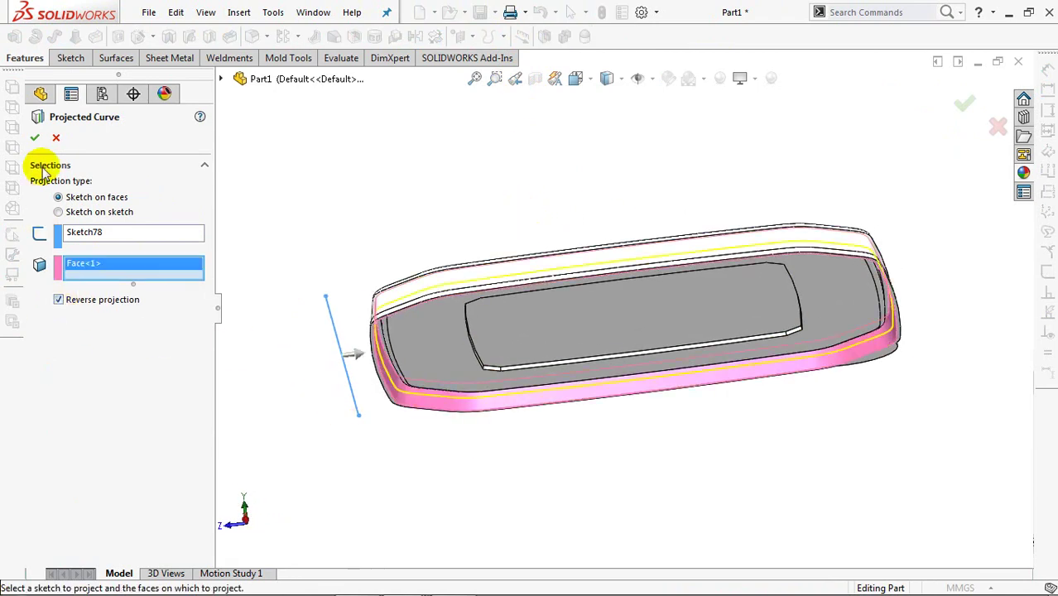
click(36, 138)
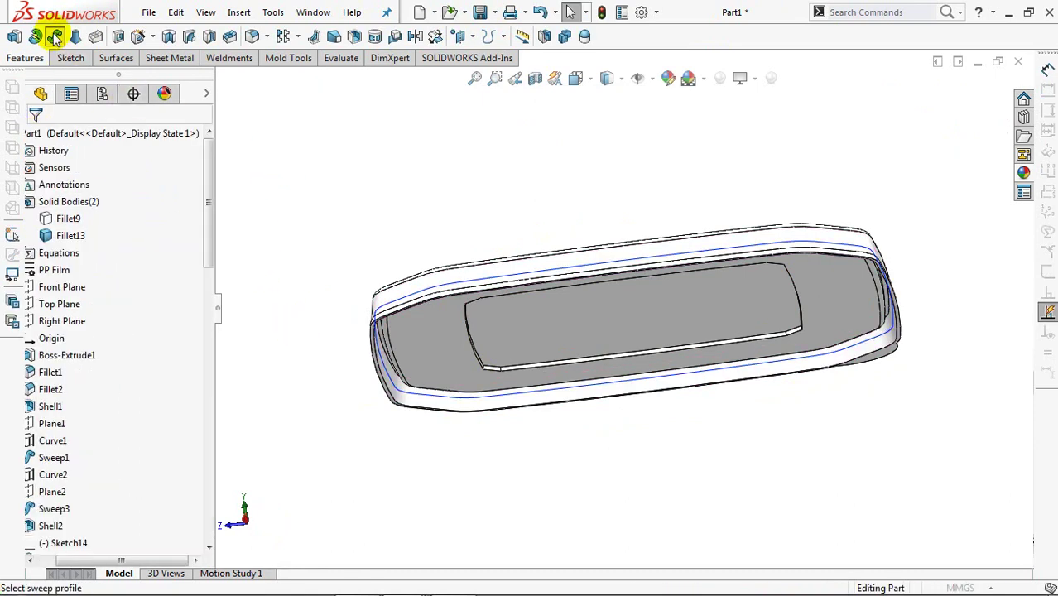
Sweep a 2 mm circular profile along Curve3, applied only to the Fillet13 body.
click(58, 196)
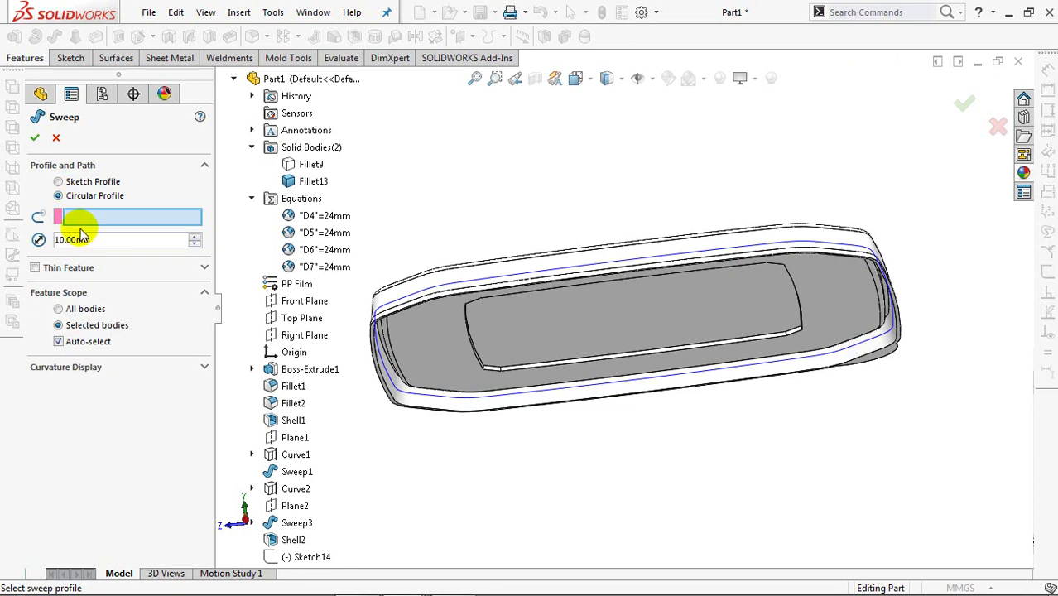
text(2)
key(Tab)
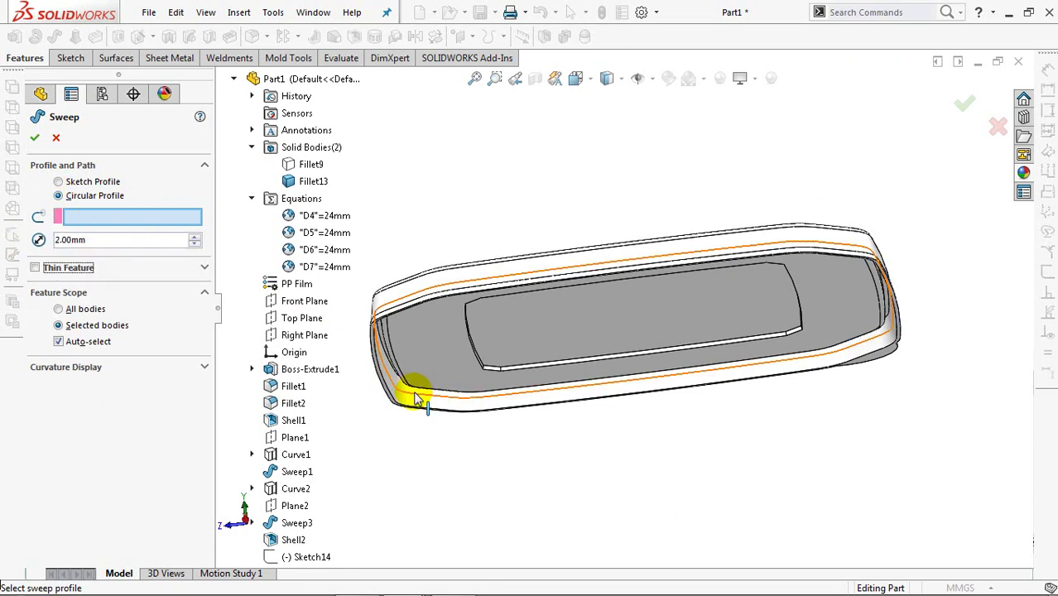
click(414, 394)
click(59, 367)
click(469, 413)
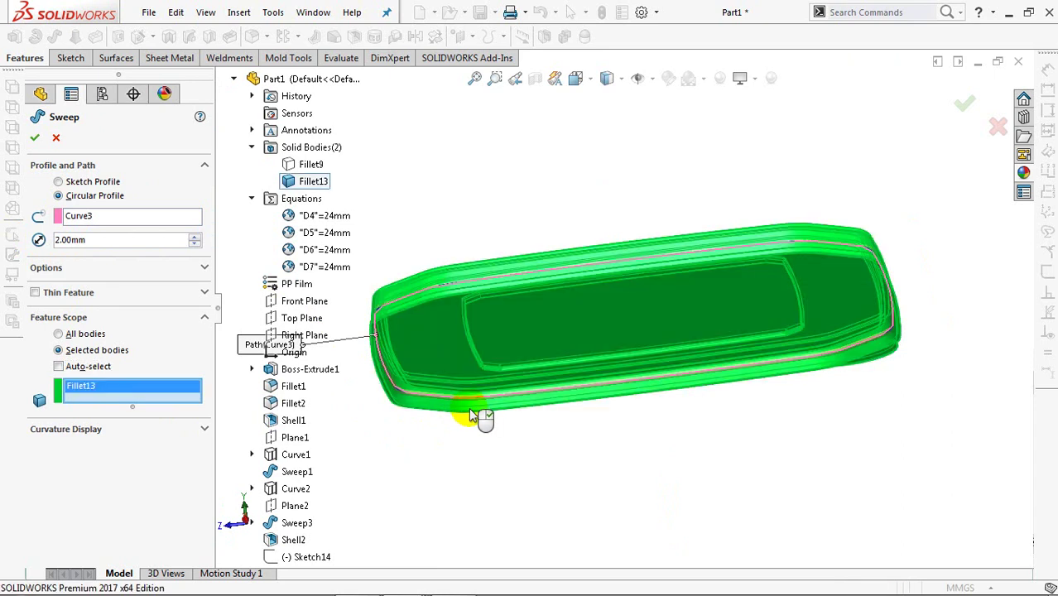
scroll(623, 392, down, 3)
scroll(619, 407, down, 3)
scroll(610, 365, down, 3)
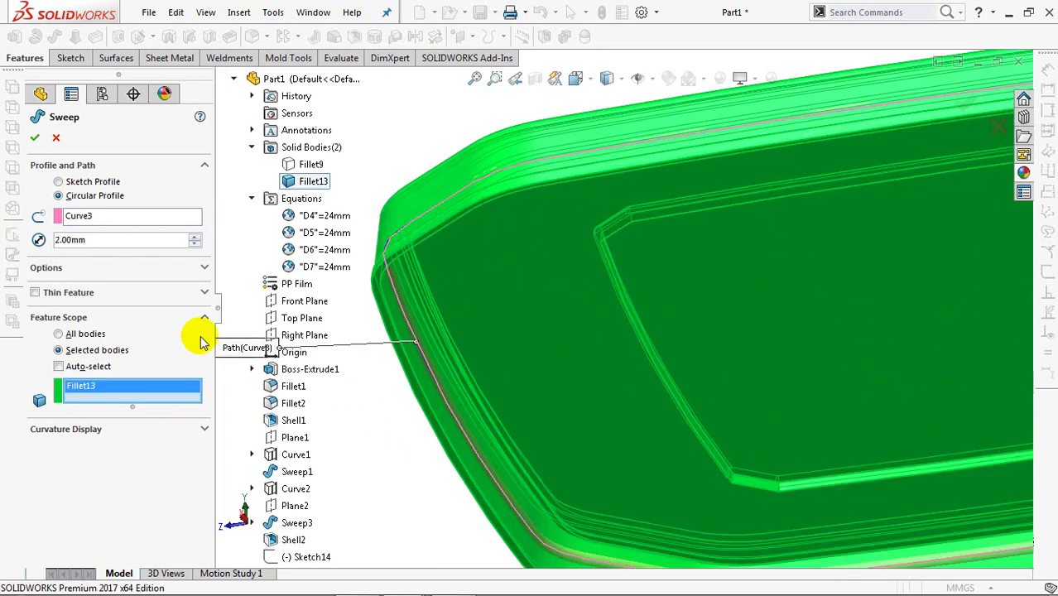
click(34, 137)
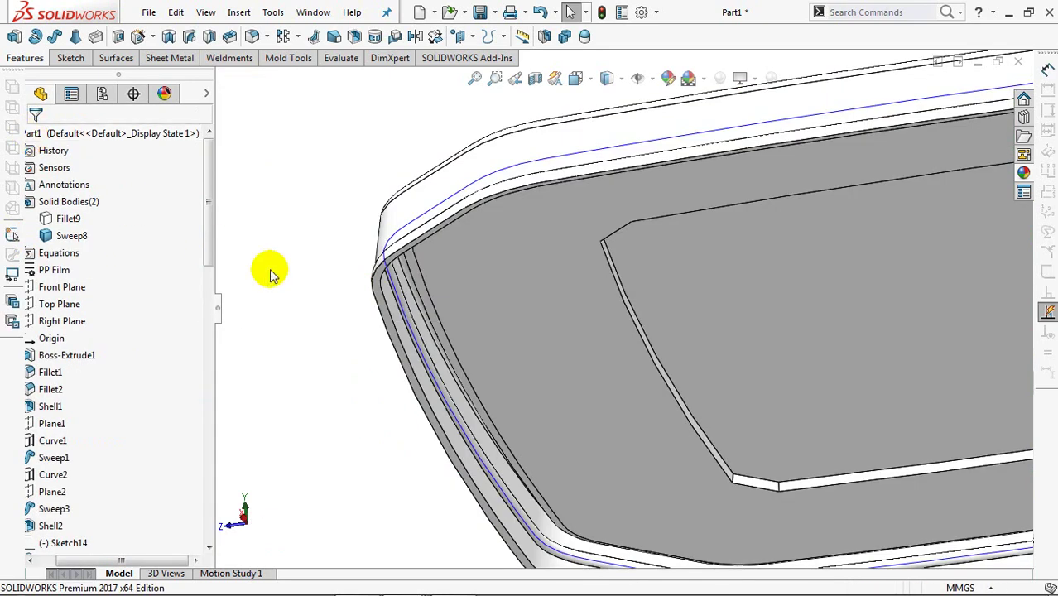
Hide the Curve3 path curve.
drag(208, 248, 207, 529)
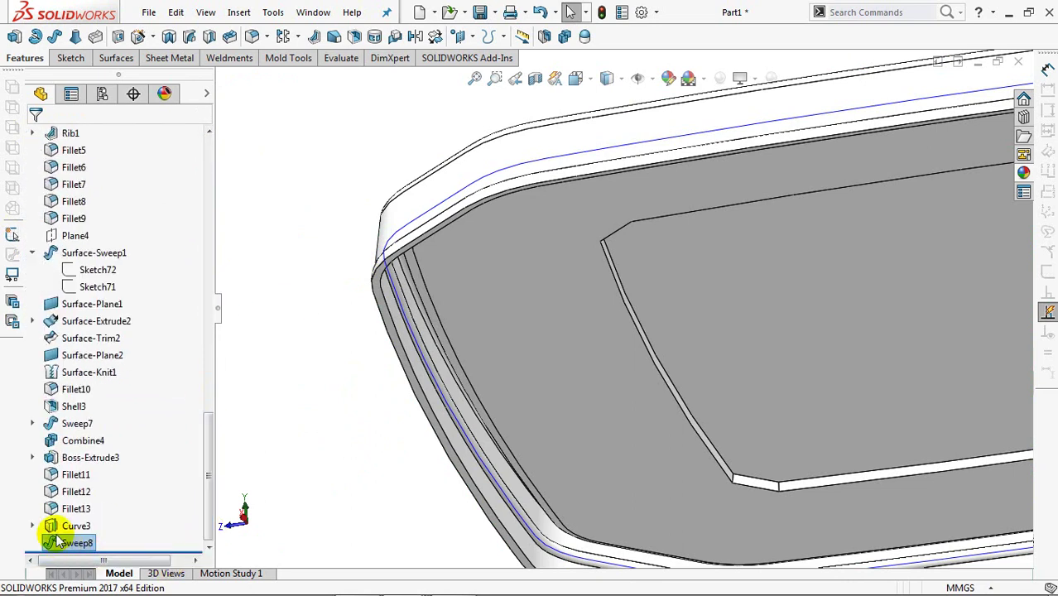
click(55, 524)
click(68, 499)
Create a section view cut along the Front Plane from an isometric view.
key(ctrl+7)
drag(207, 473, 208, 161)
click(91, 218)
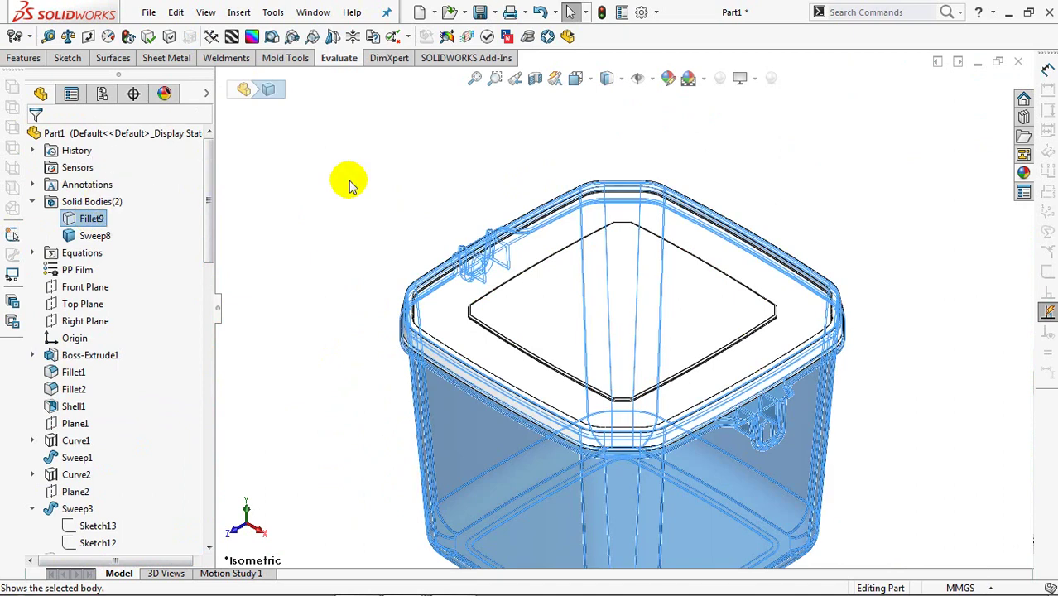
click(392, 175)
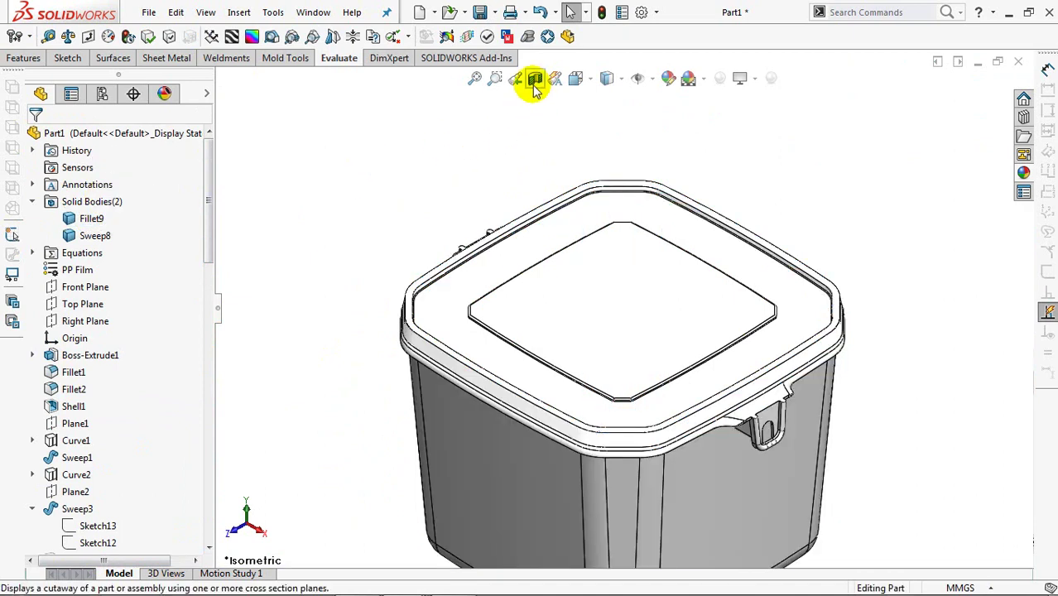
click(535, 78)
click(34, 141)
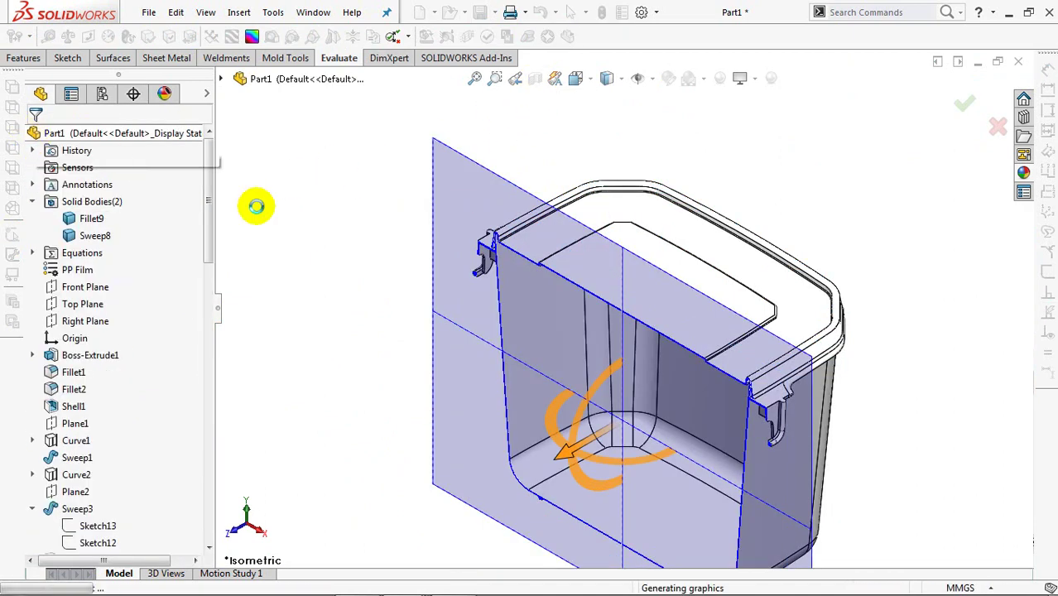
View the section from the front and zoom into the right rim and handle.
key(ctrl+1)
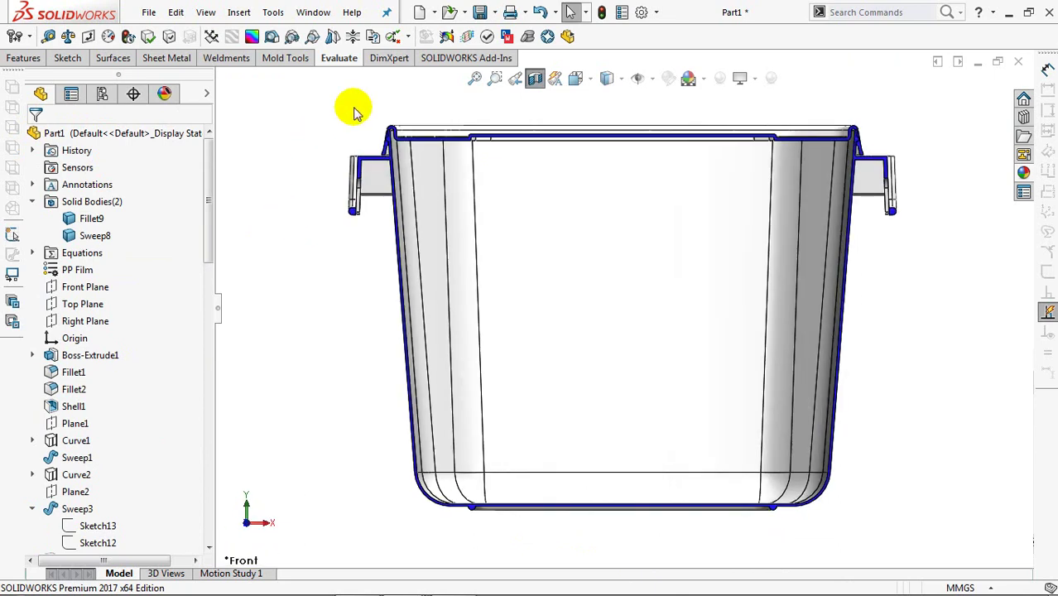
click(494, 78)
drag(811, 106, 905, 190)
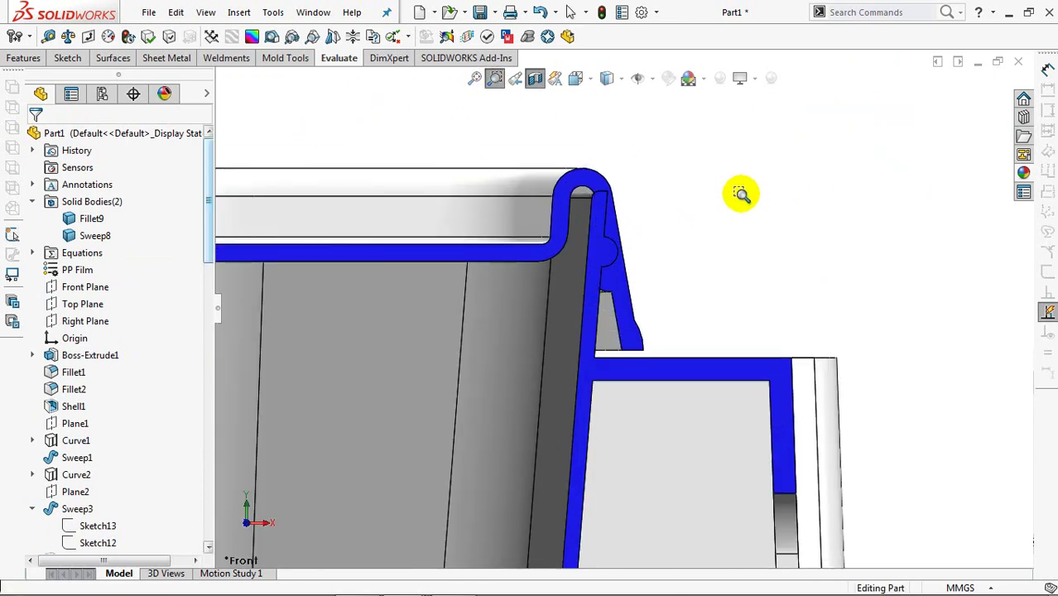
key(Escape)
drag(209, 221, 212, 451)
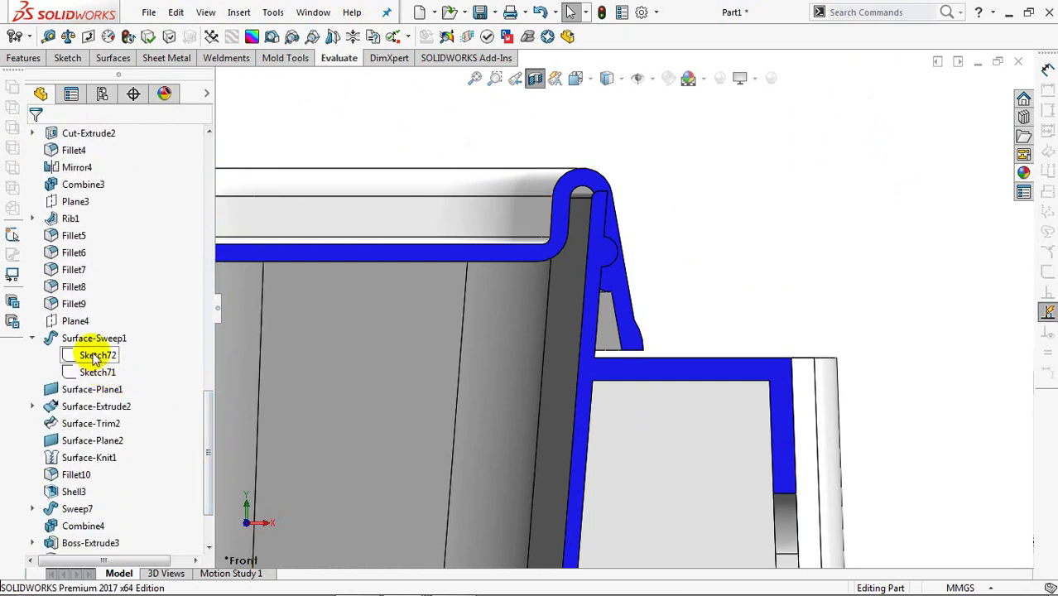
Edit Sketch72, change its 192 offset dimension to 194, and exit to rebuild.
click(93, 356)
click(106, 305)
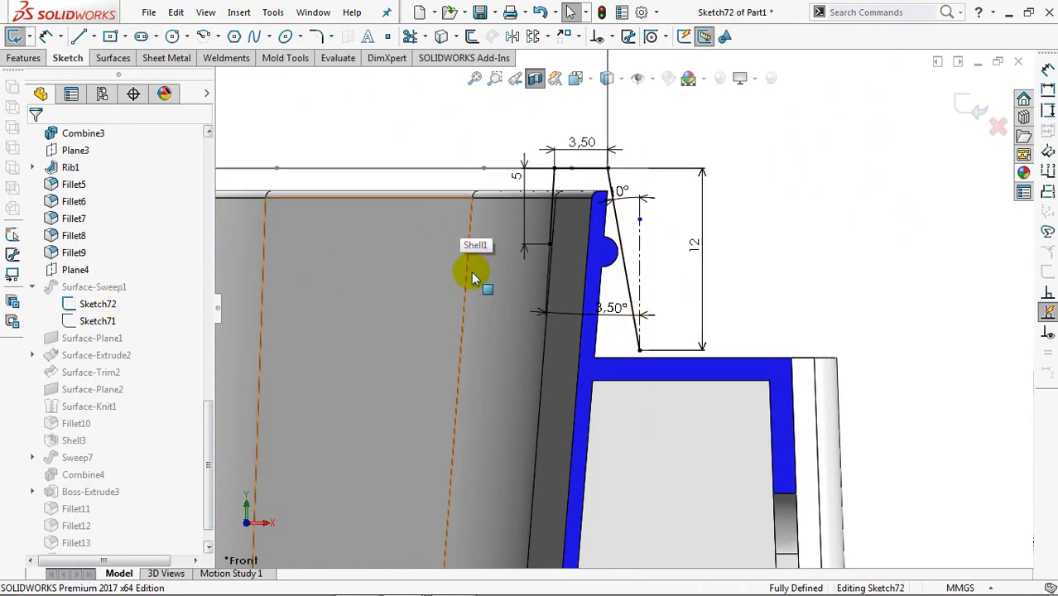
scroll(472, 323, up, 5)
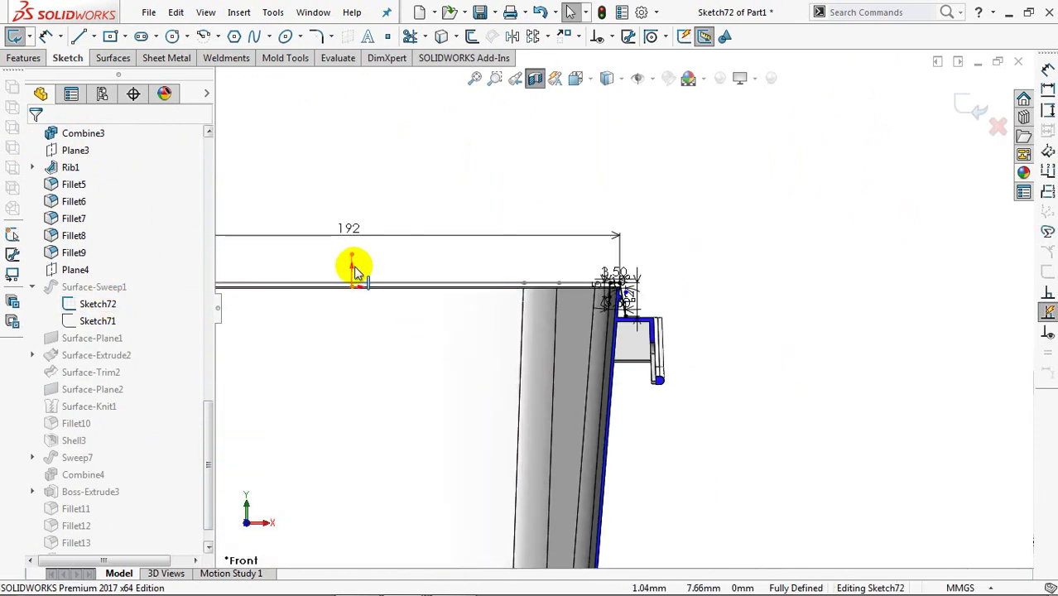
scroll(354, 271, down, 2)
double_click(383, 214)
text(94)
click(317, 202)
click(494, 78)
drag(694, 253, 783, 337)
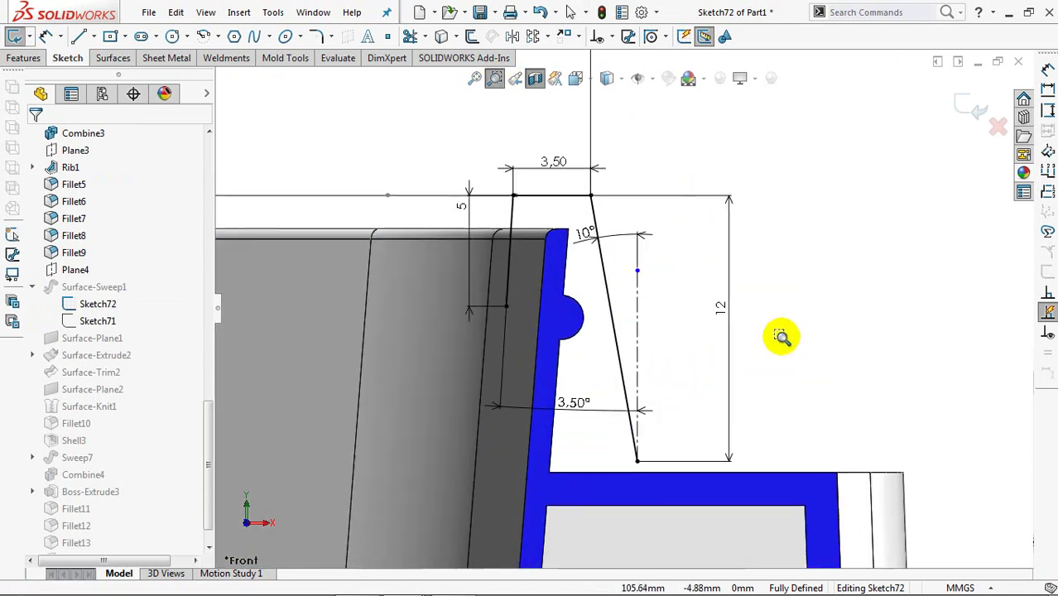
click(497, 87)
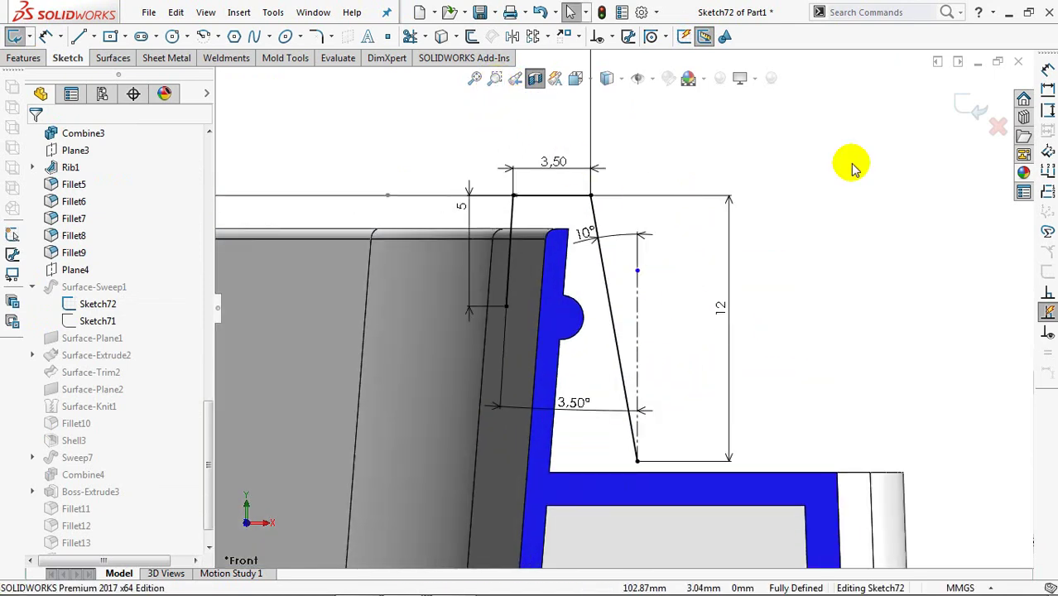
click(963, 105)
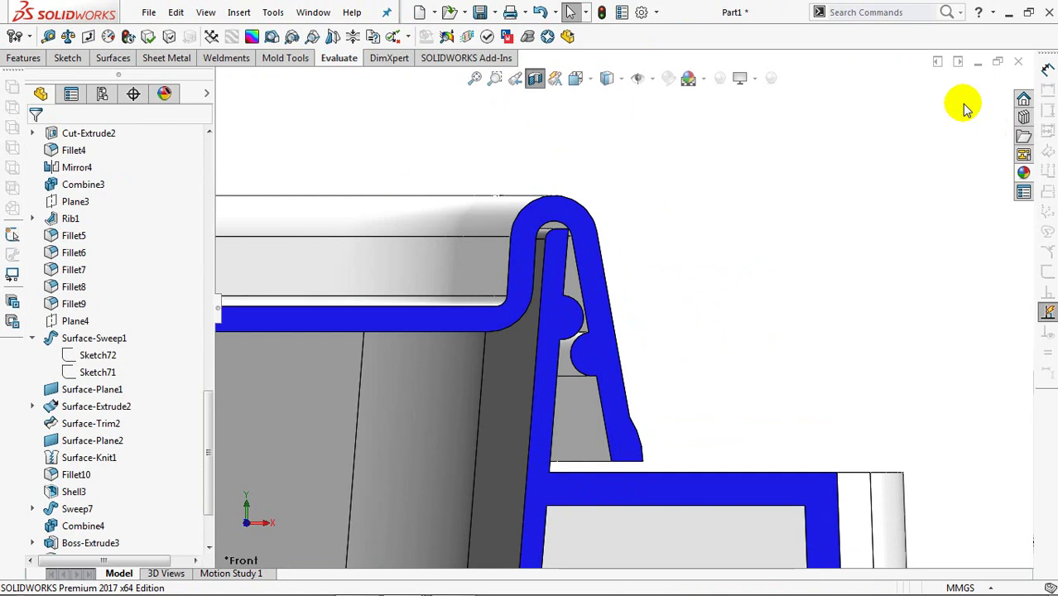
Zoom around the rebuilt rim profile, then return to an isometric view of the bucket.
mouse_move(627, 339)
shift+middle_down()
mouse_move(652, 300)
mouse_move(661, 319)
mouse_move(633, 397)
mouse_move(825, 352)
shift+middle_up()
shift+middle_drag(419, 343, 593, 348)
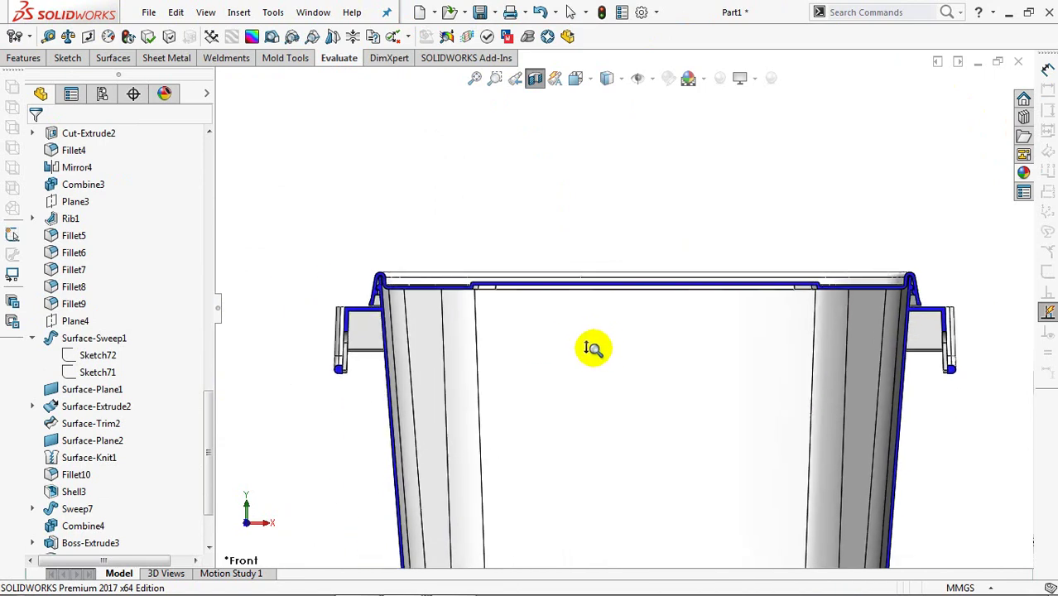
mouse_move(348, 304)
shift+middle_down()
mouse_move(349, 269)
mouse_move(484, 307)
mouse_move(491, 229)
mouse_move(515, 277)
shift+middle_up()
key(ctrl+7)
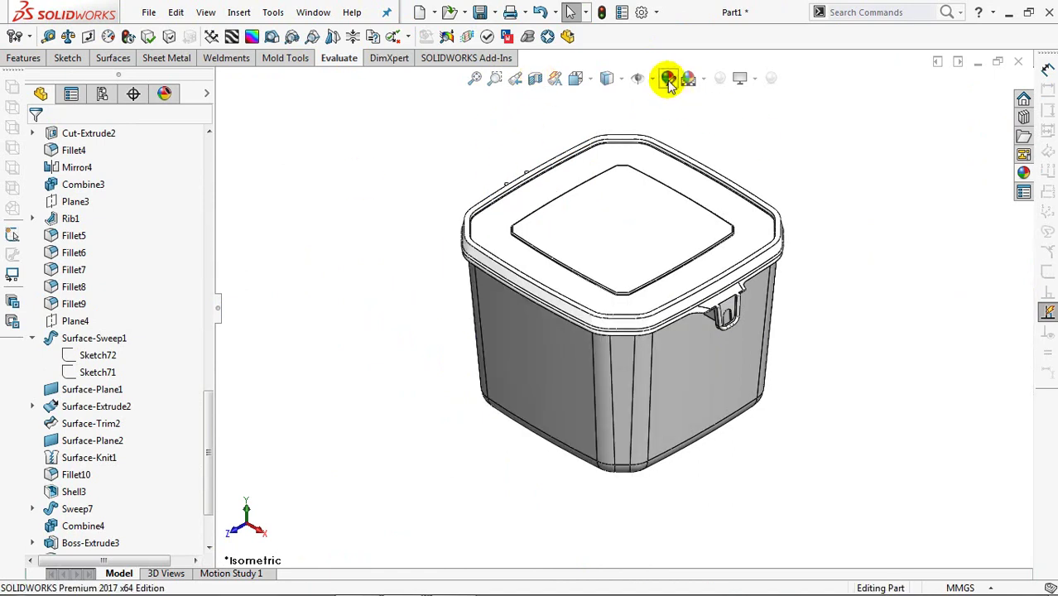
Give only the Sweep8 lid body a light green appearance, leaving the bucket grey.
click(668, 80)
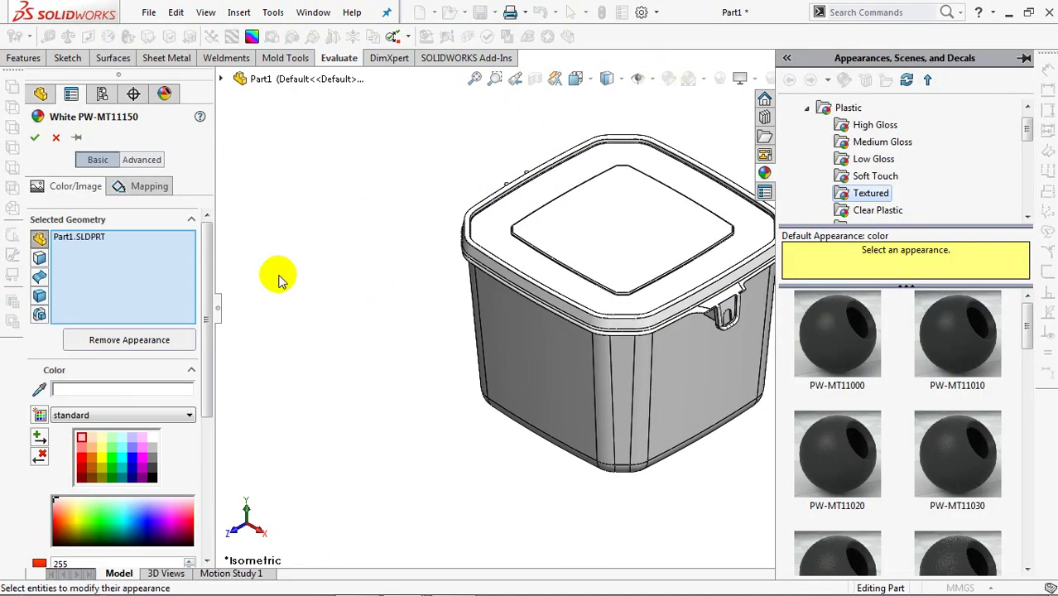
right_click(91, 268)
click(111, 274)
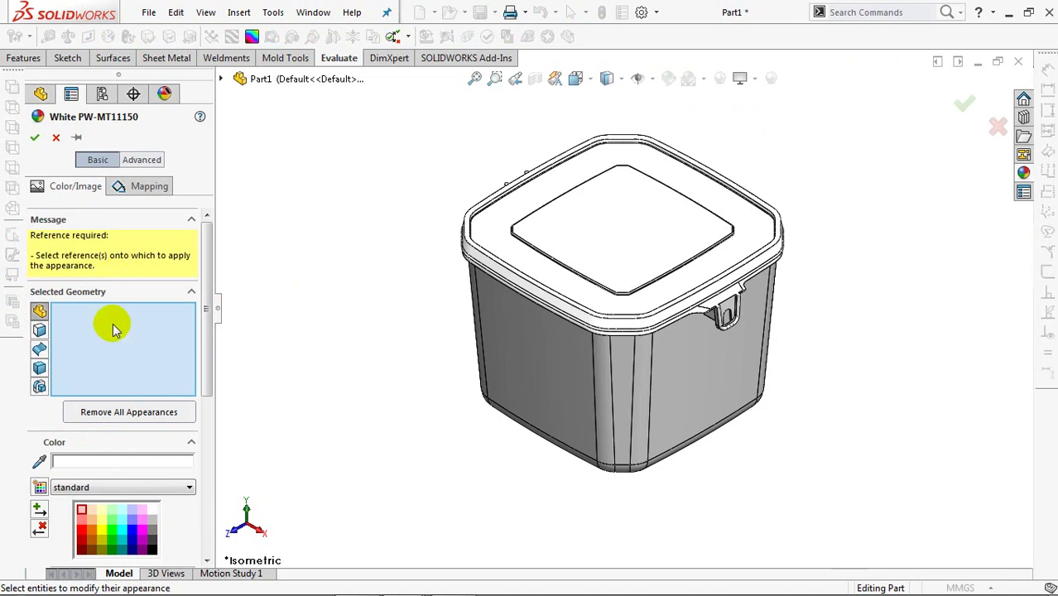
click(621, 260)
click(114, 462)
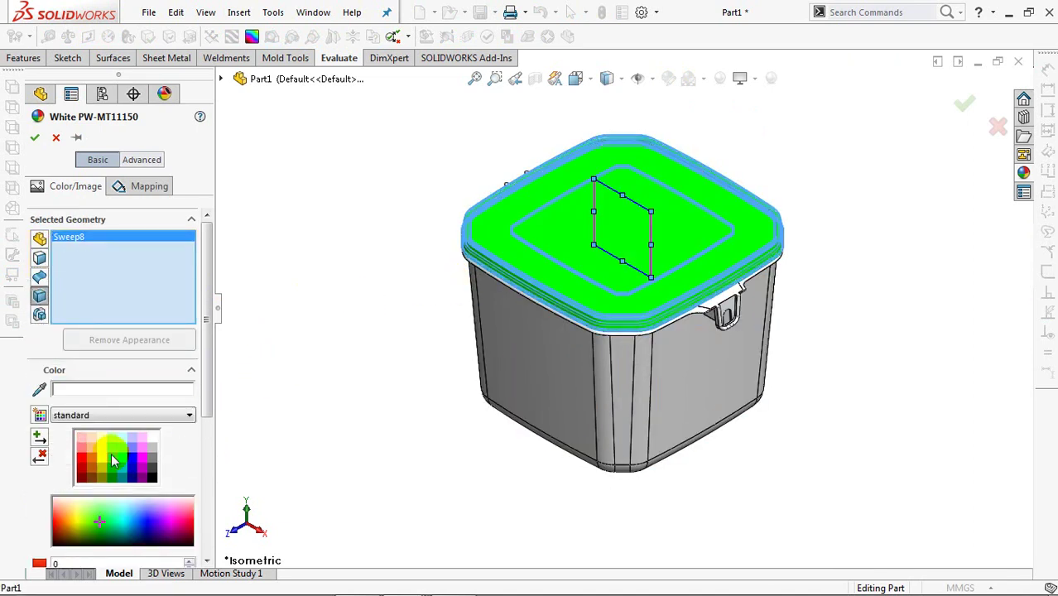
click(113, 449)
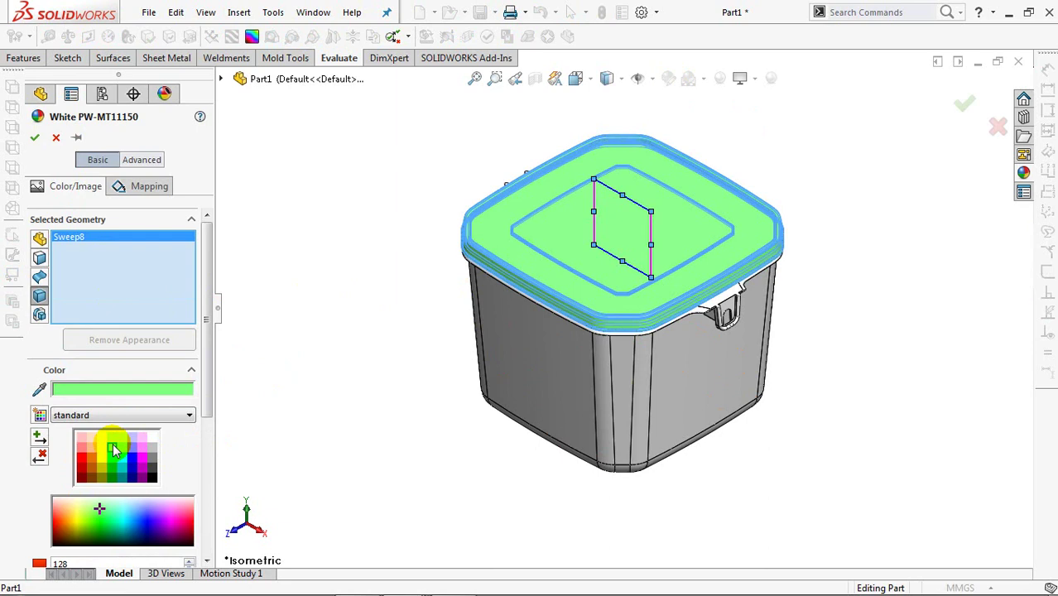
click(35, 137)
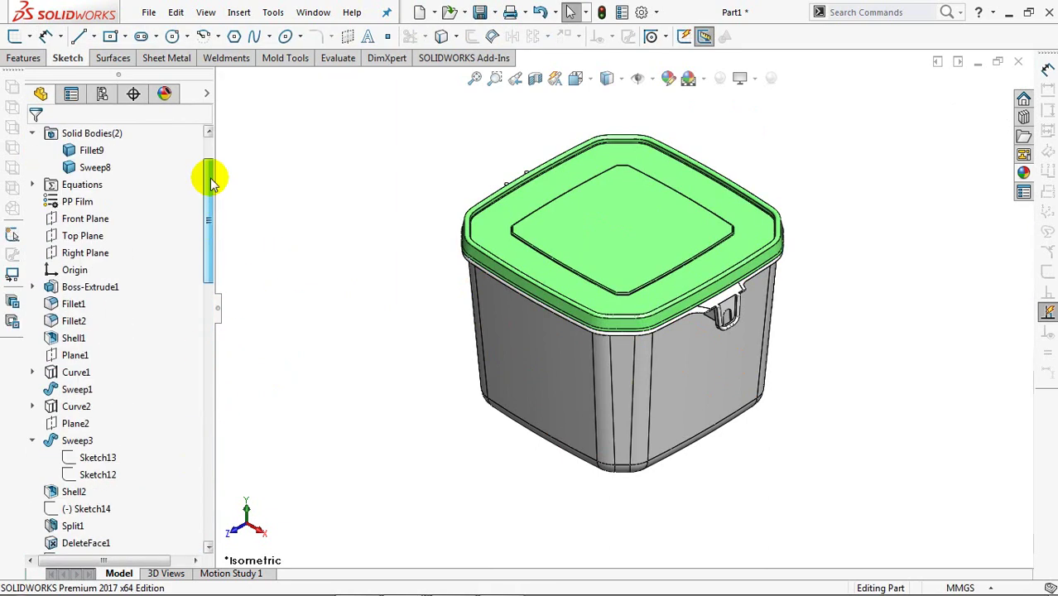
Start a new sketch on the Front Plane.
drag(207, 445, 211, 149)
click(83, 289)
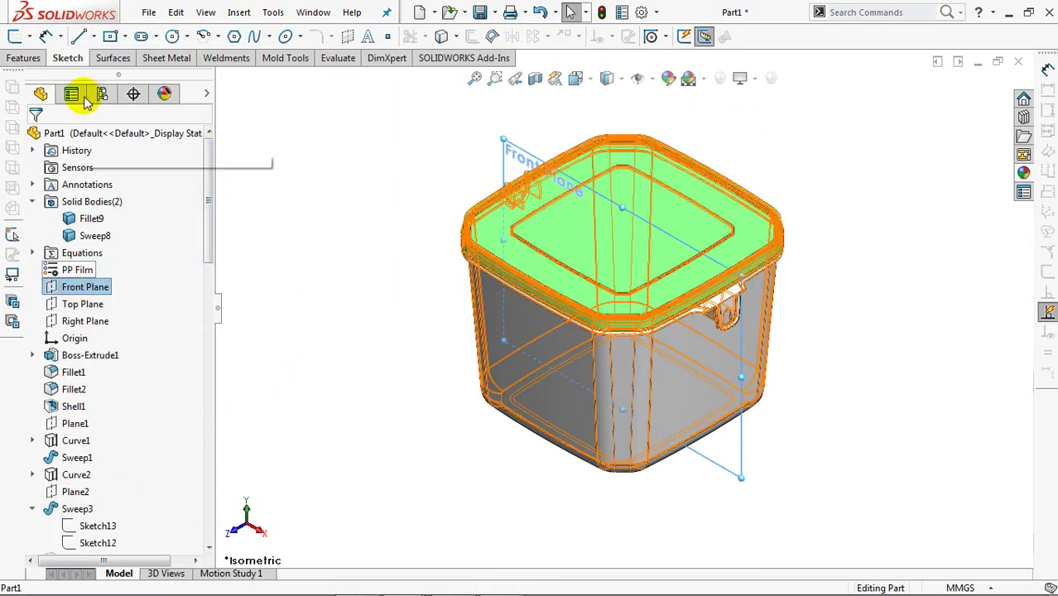
click(23, 58)
click(39, 36)
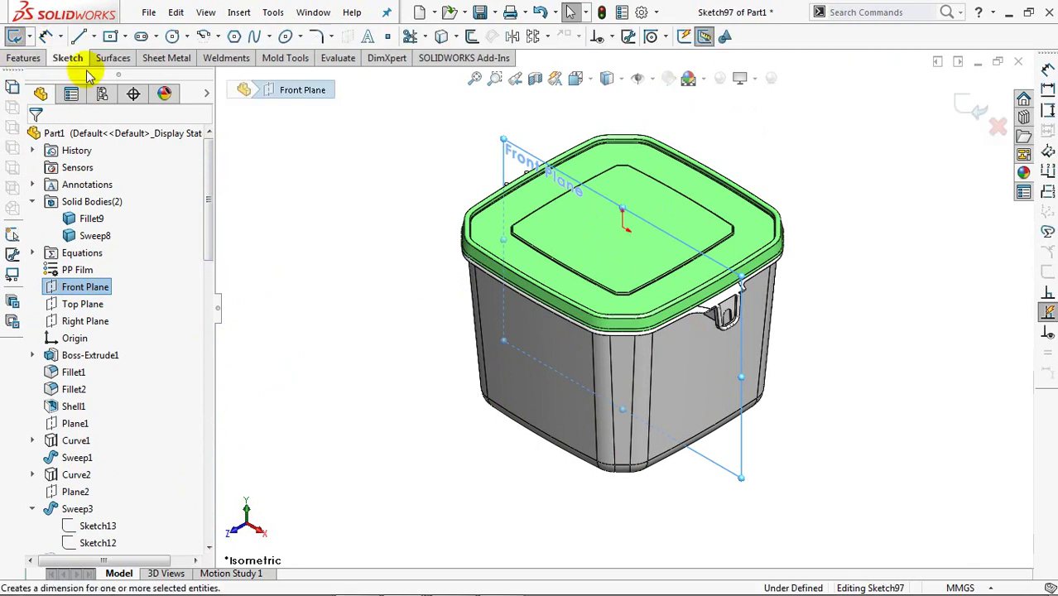
Expand Cut-Extrude2 and display Sketch68 behind the handle opening.
scroll(745, 354, down, 3)
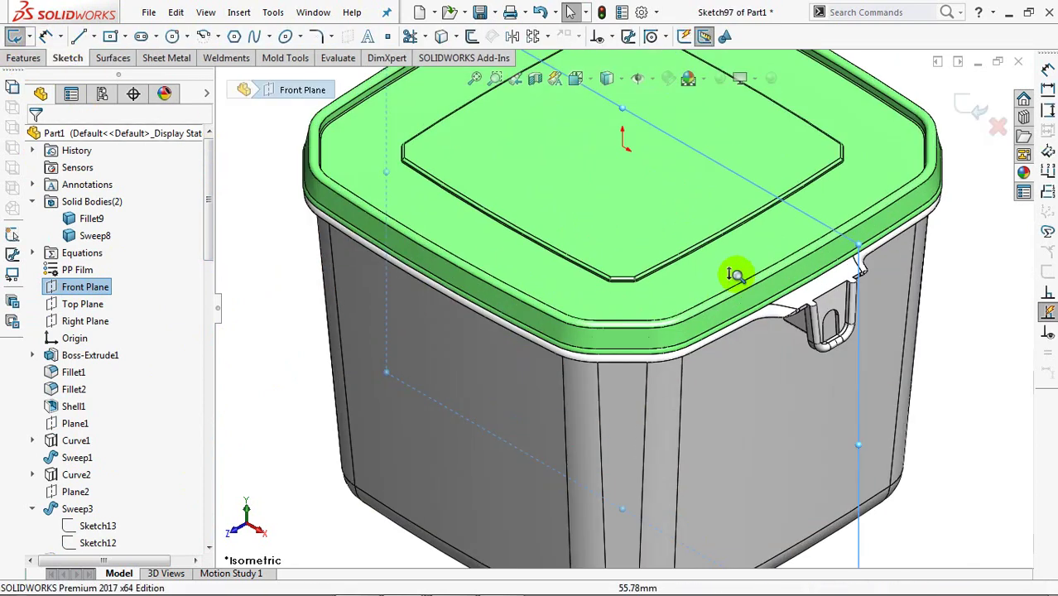
scroll(737, 278, down, 2)
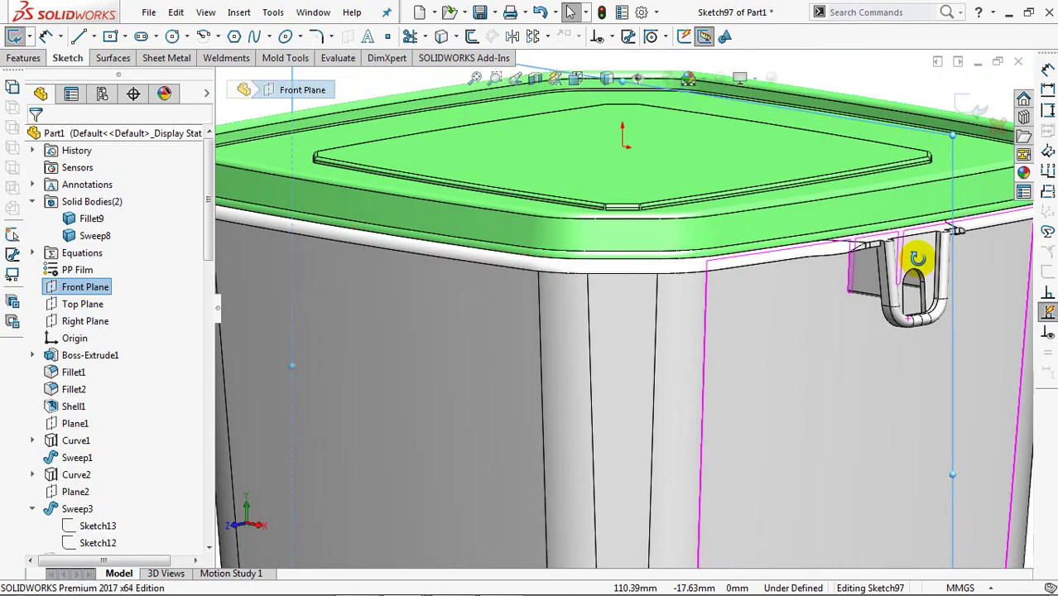
mouse_move(916, 293)
middle_down()
mouse_move(950, 307)
mouse_move(644, 323)
middle_up()
scroll(950, 298, down, 2)
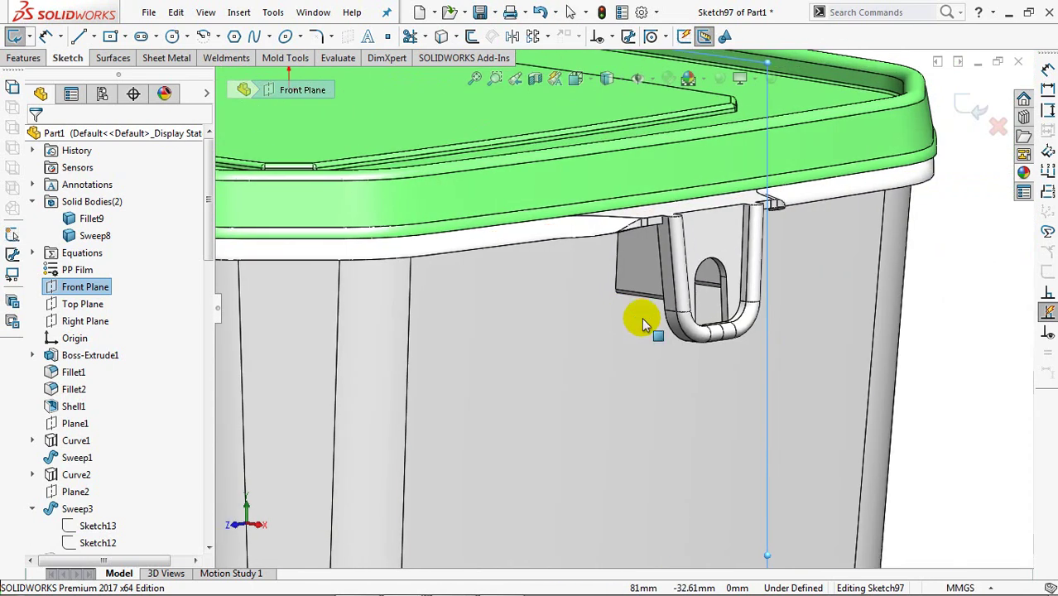
click(727, 308)
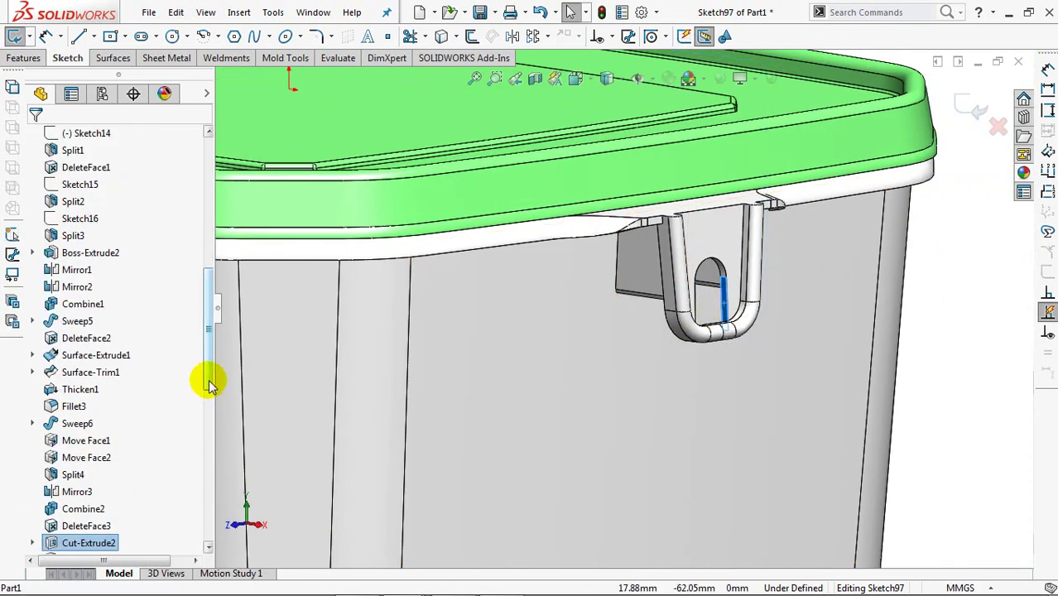
scroll(209, 384, down, 4)
click(31, 338)
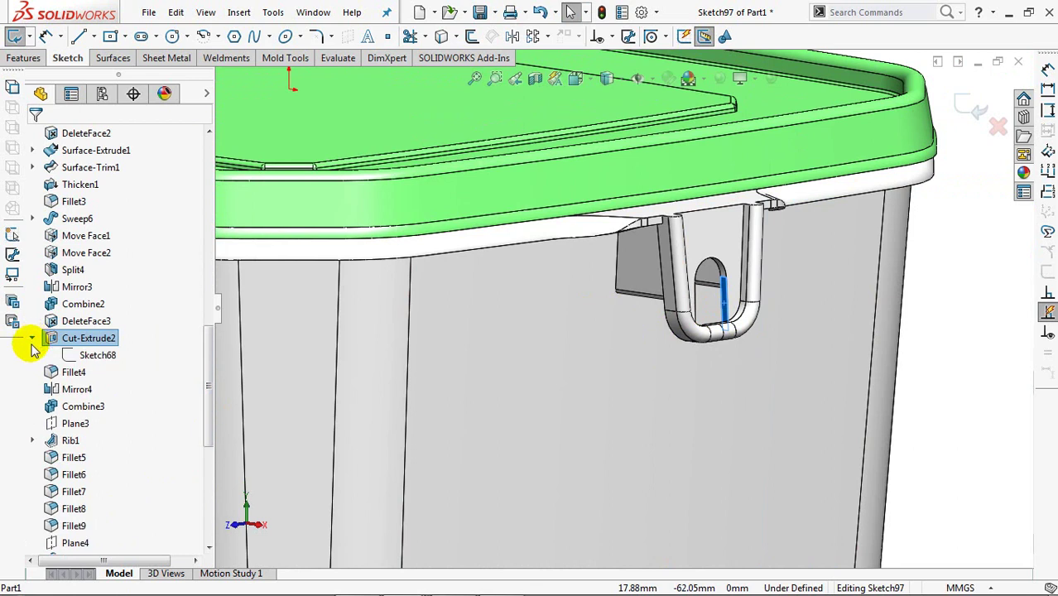
click(82, 356)
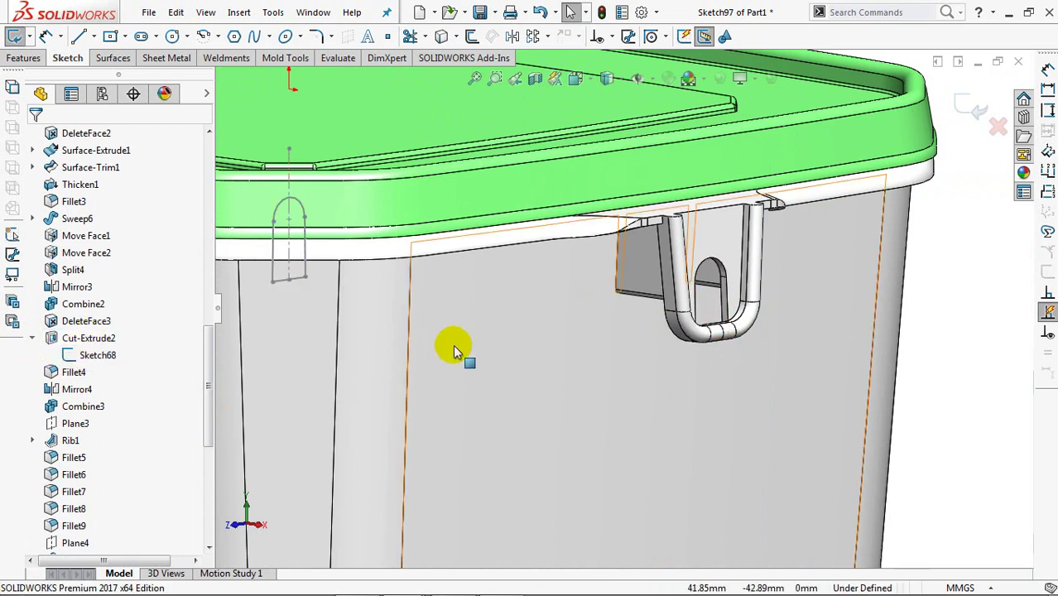
Orbit to look down onto the lid and open a Front Plane section view.
scroll(455, 348, up, 3)
scroll(524, 409, up, 3)
mouse_move(451, 422)
middle_down()
mouse_move(449, 461)
mouse_move(448, 326)
middle_up()
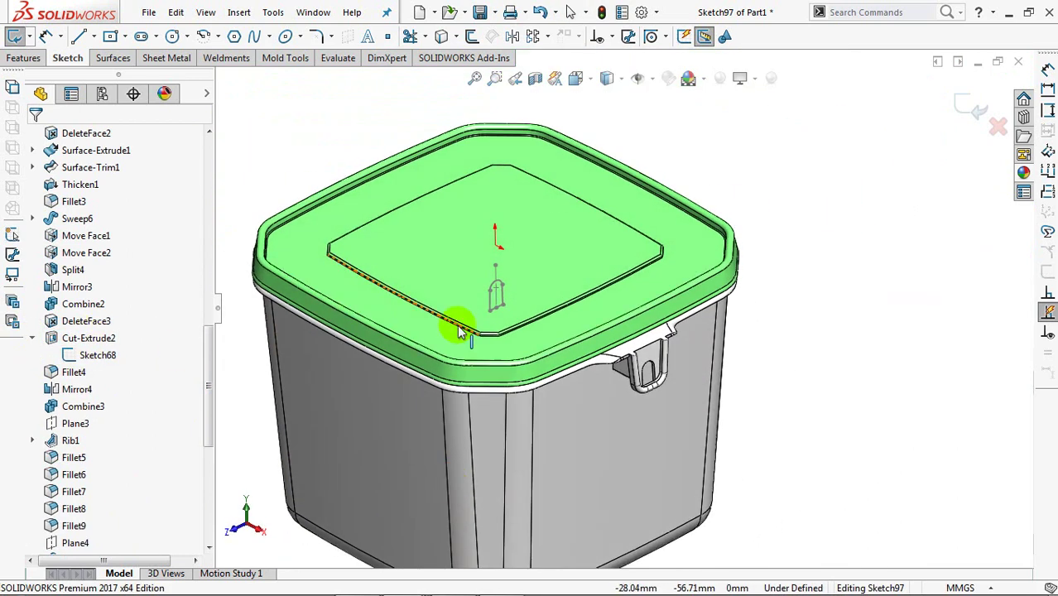
click(535, 79)
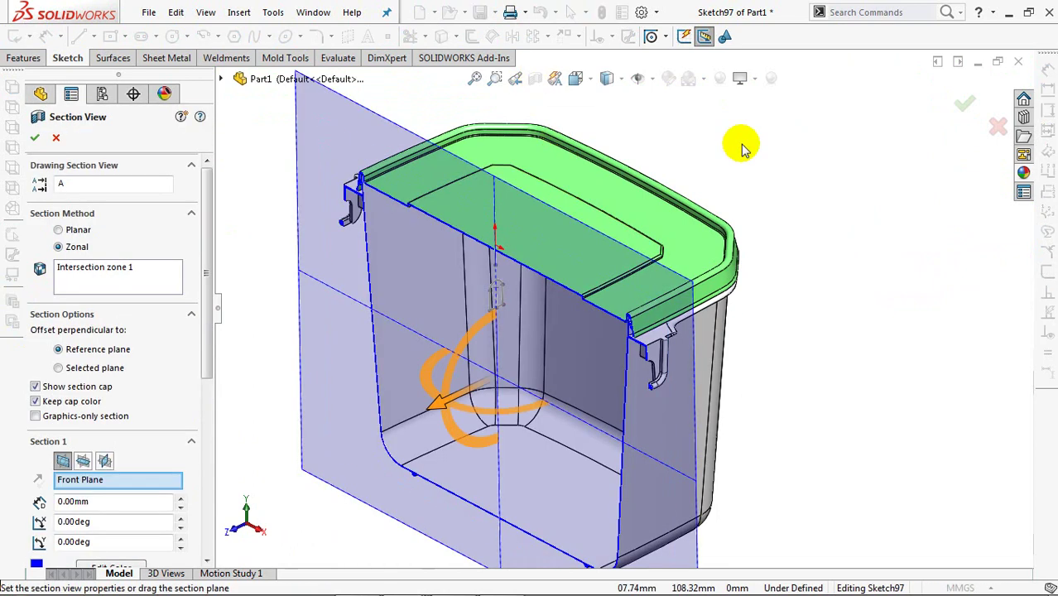
Draw a horizontal centerline from the centre midpoint to the right handle tab, viewed from Front.
click(962, 105)
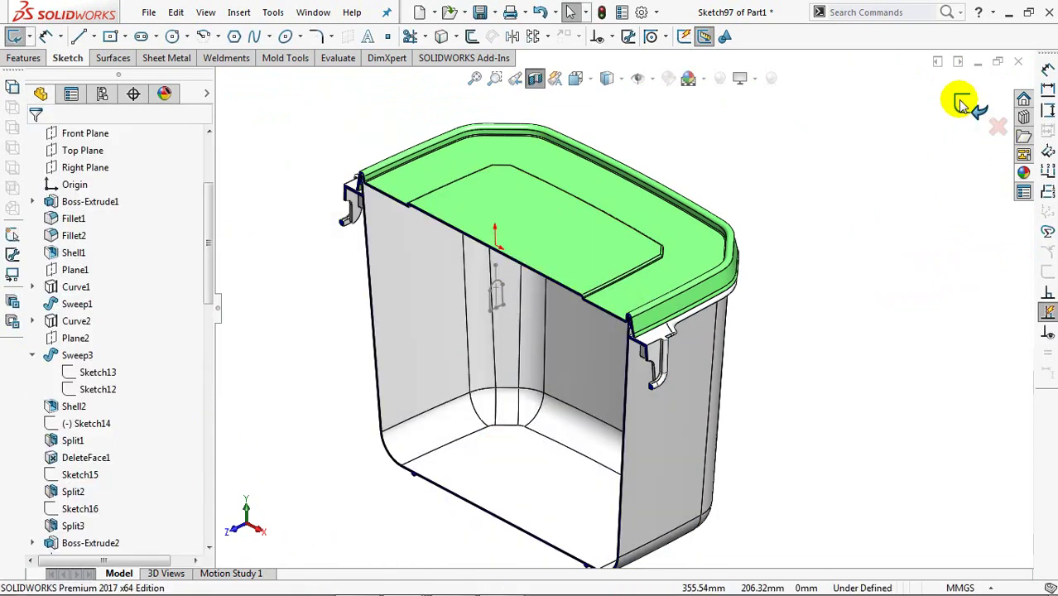
click(93, 36)
click(100, 73)
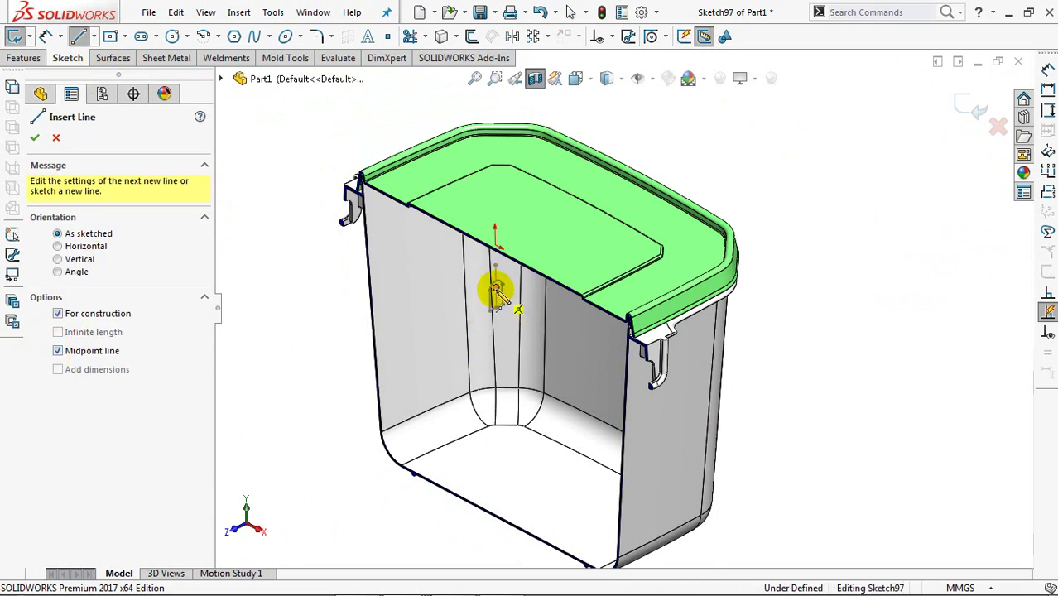
click(495, 287)
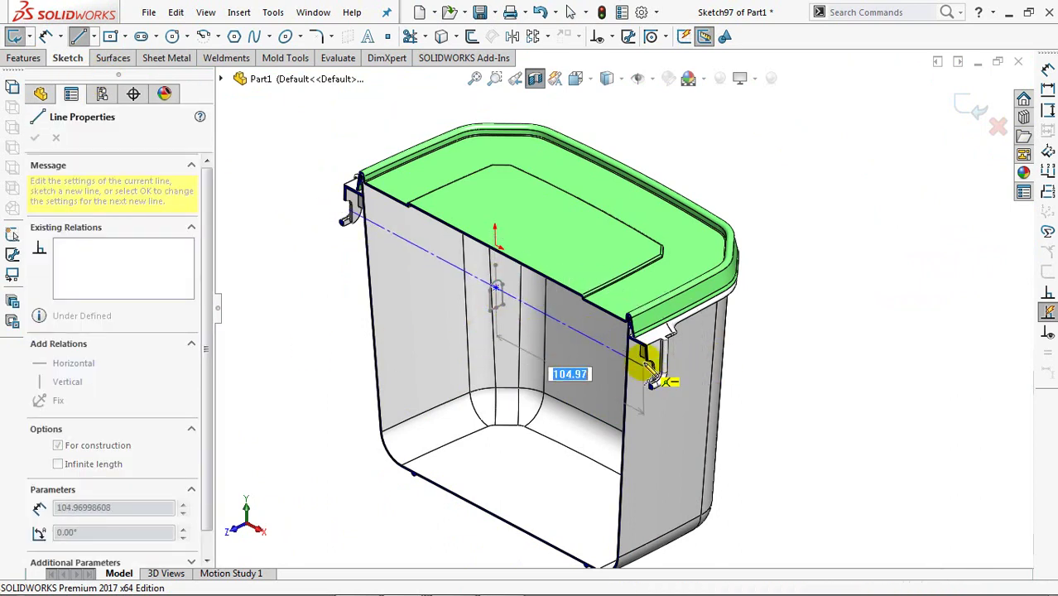
click(651, 383)
right_click(652, 379)
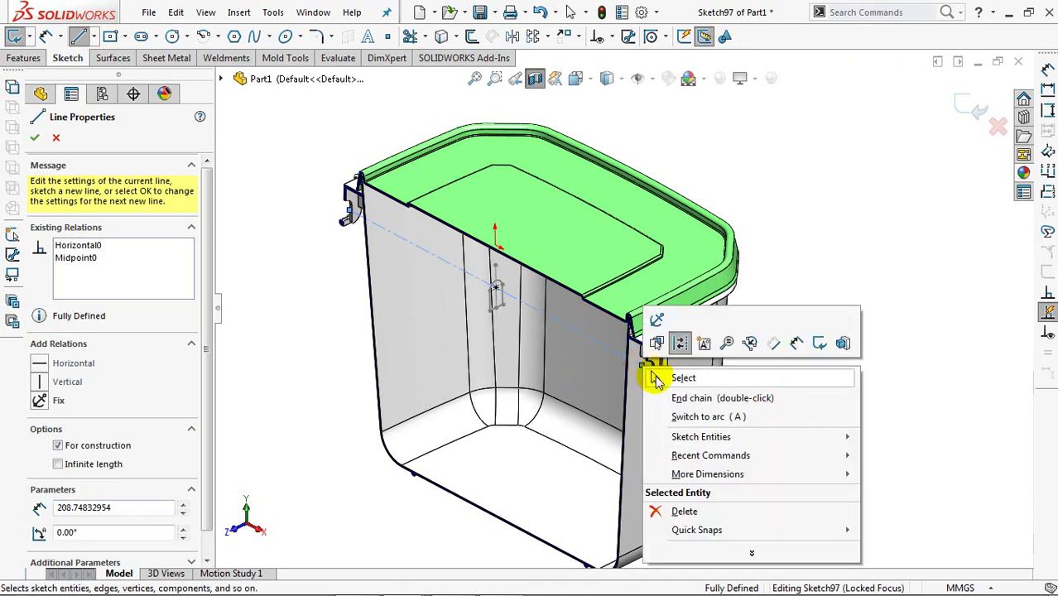
click(654, 378)
key(ctrl+1)
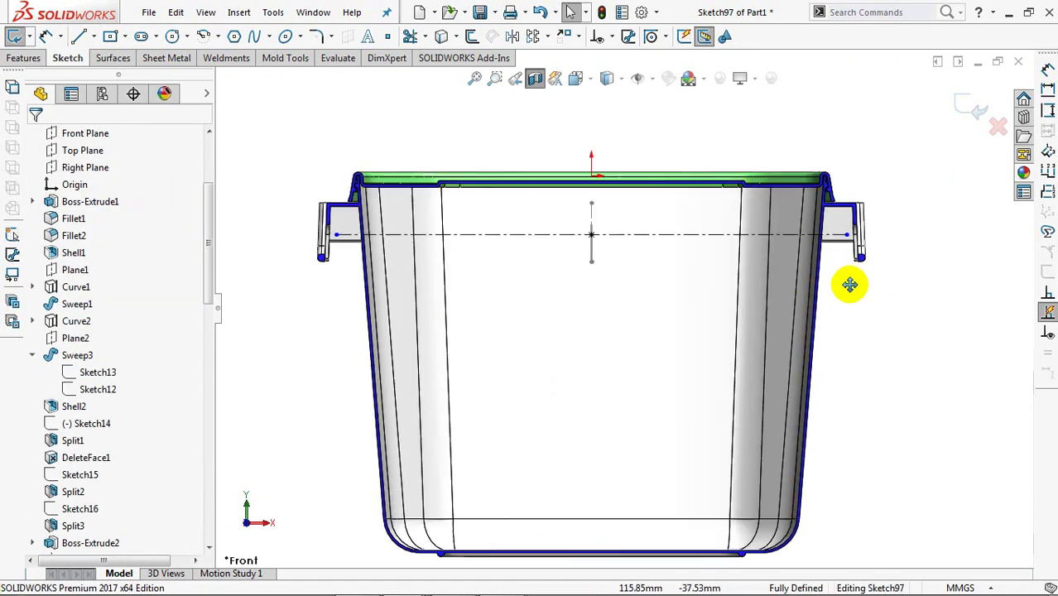
Stretch the horizontal centerline's endpoint out onto the right handle tab.
scroll(845, 283, down, 3)
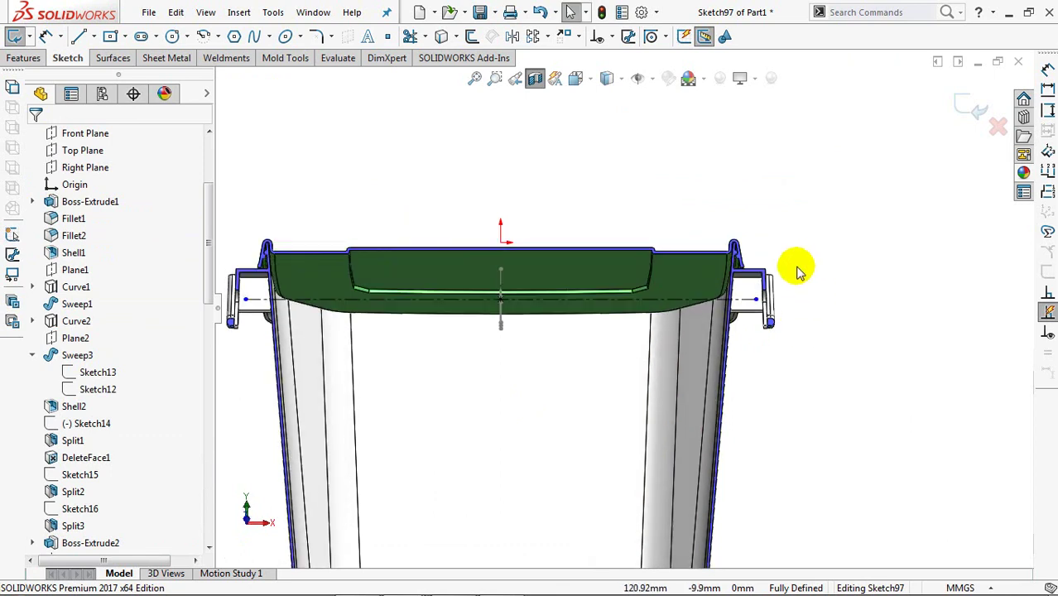
scroll(819, 269, up, 3)
scroll(899, 240, down, 3)
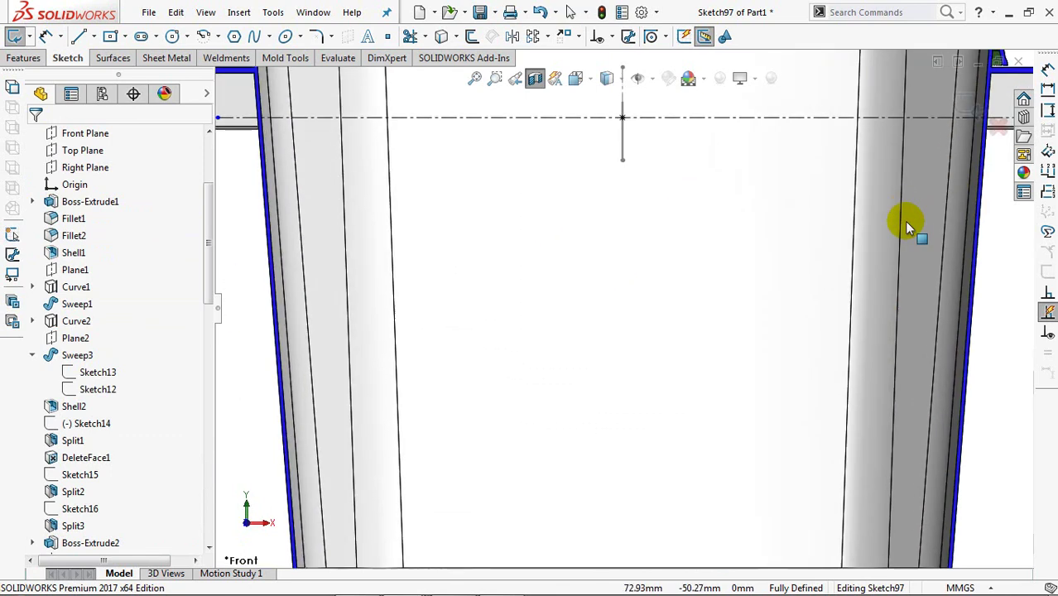
scroll(725, 343, down, 1)
scroll(745, 315, down, 1)
scroll(795, 249, down, 3)
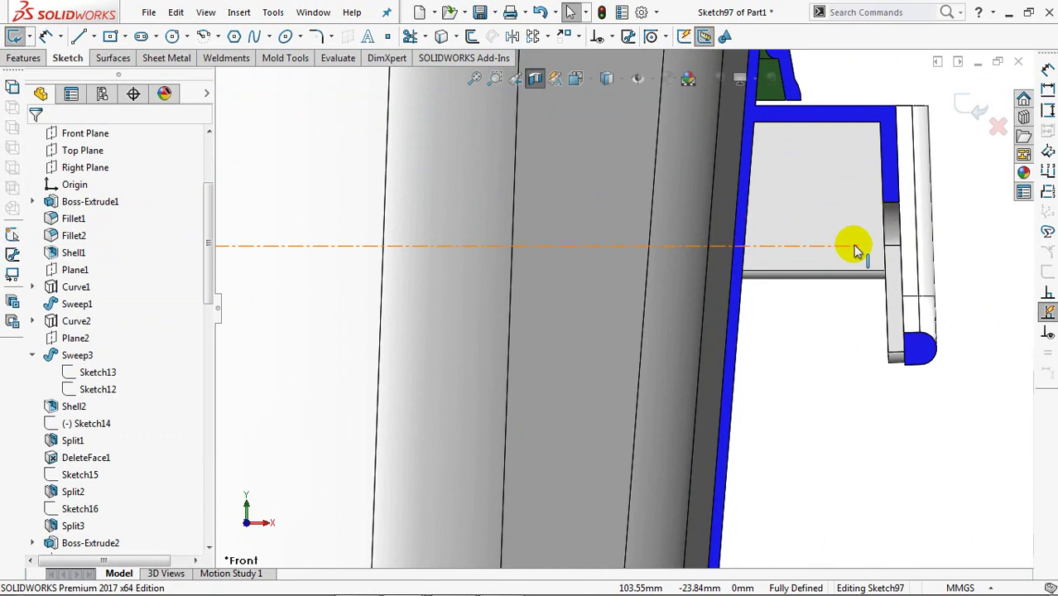
drag(855, 246, 900, 264)
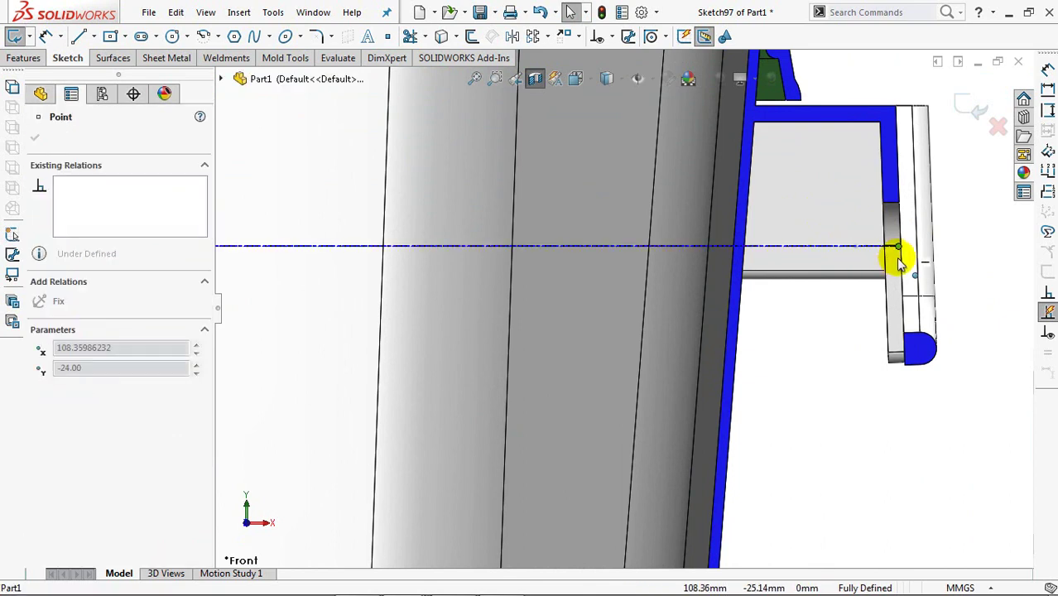
click(790, 335)
Draw a short vertical construction centerline at the right tab end.
click(94, 37)
click(108, 75)
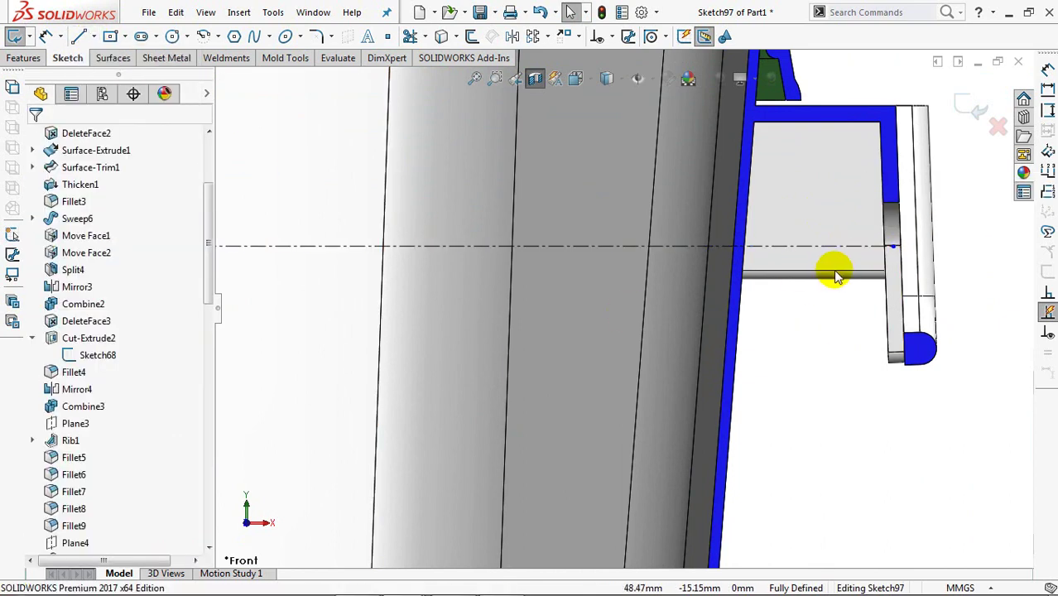
click(894, 247)
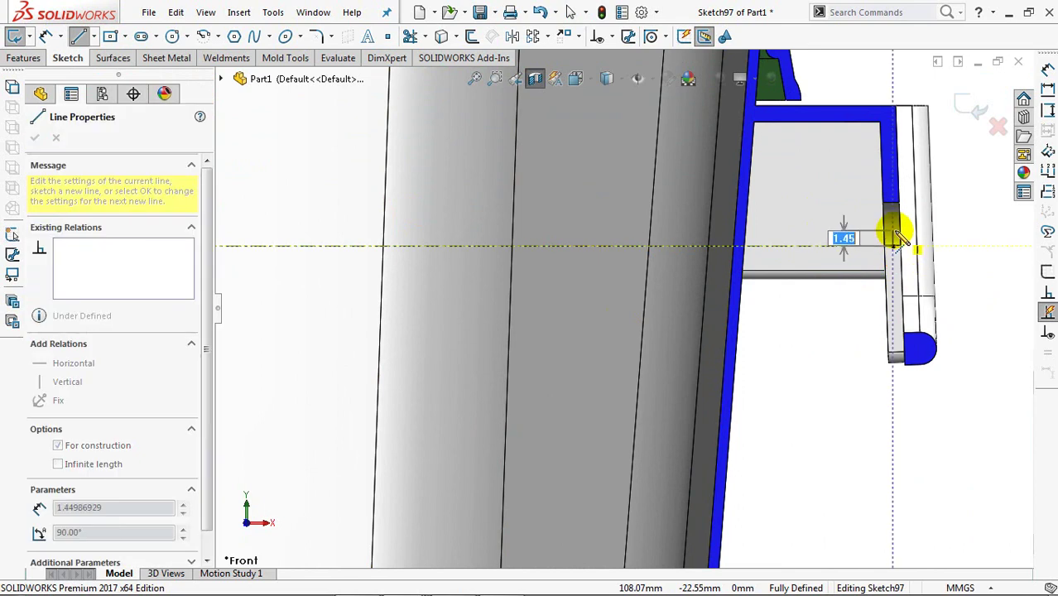
right_click(896, 216)
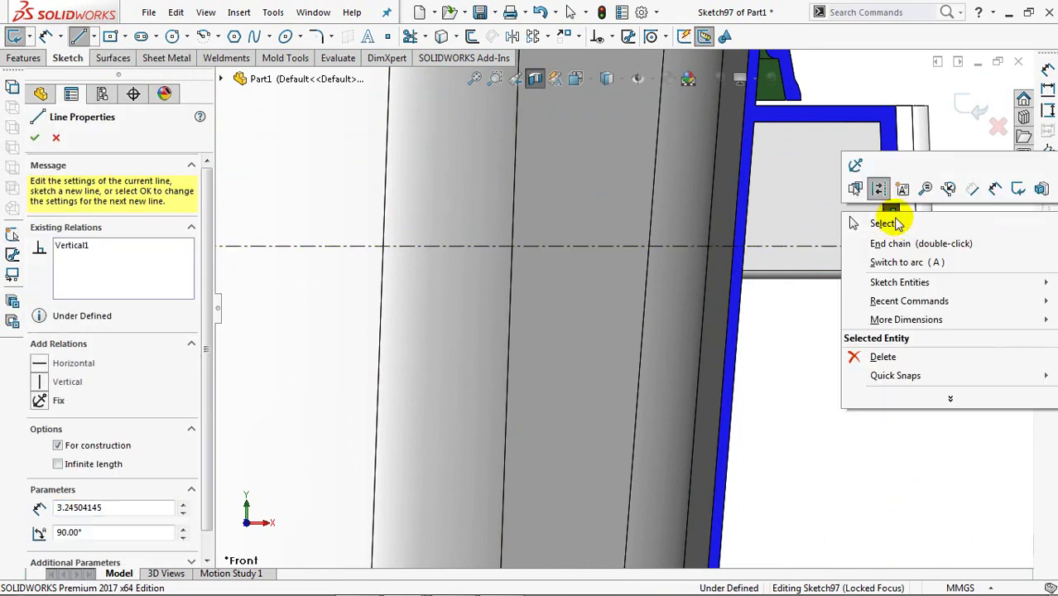
click(894, 219)
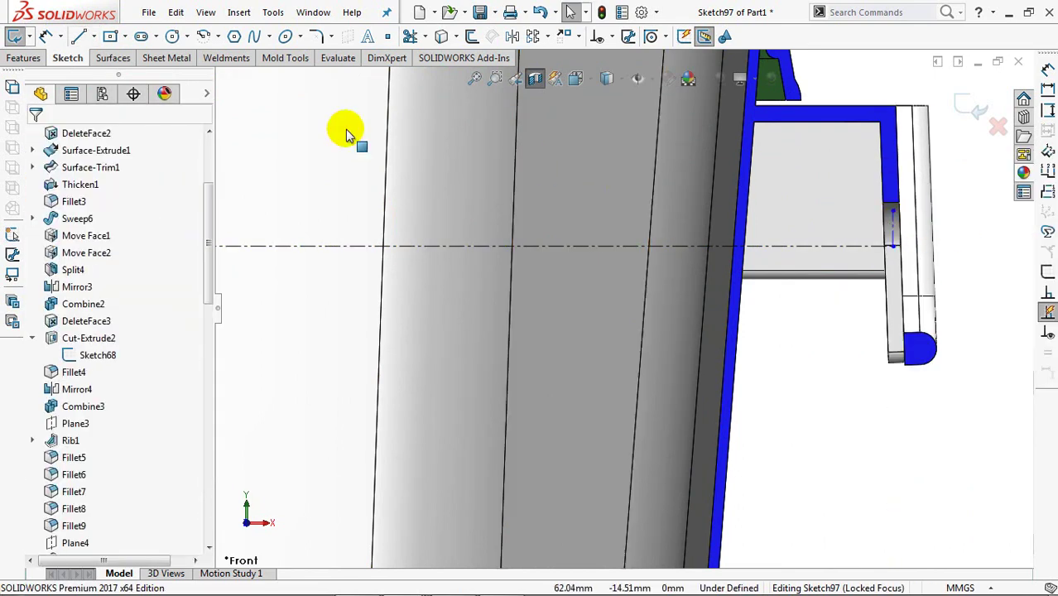
Add a length dimension to the horizontal centerline, placed below the bucket.
click(45, 38)
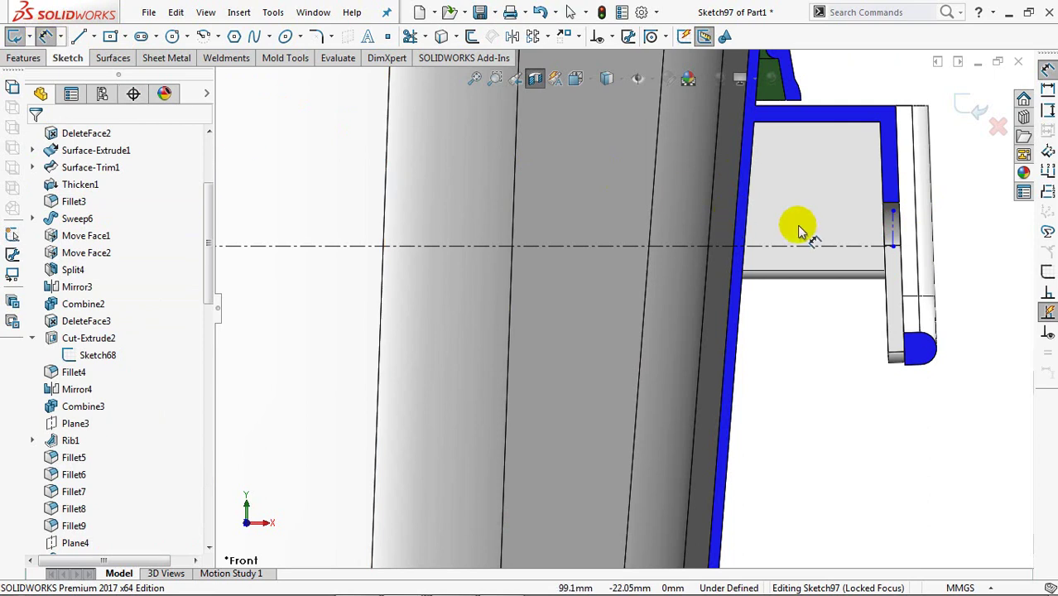
scroll(799, 231, up, 3)
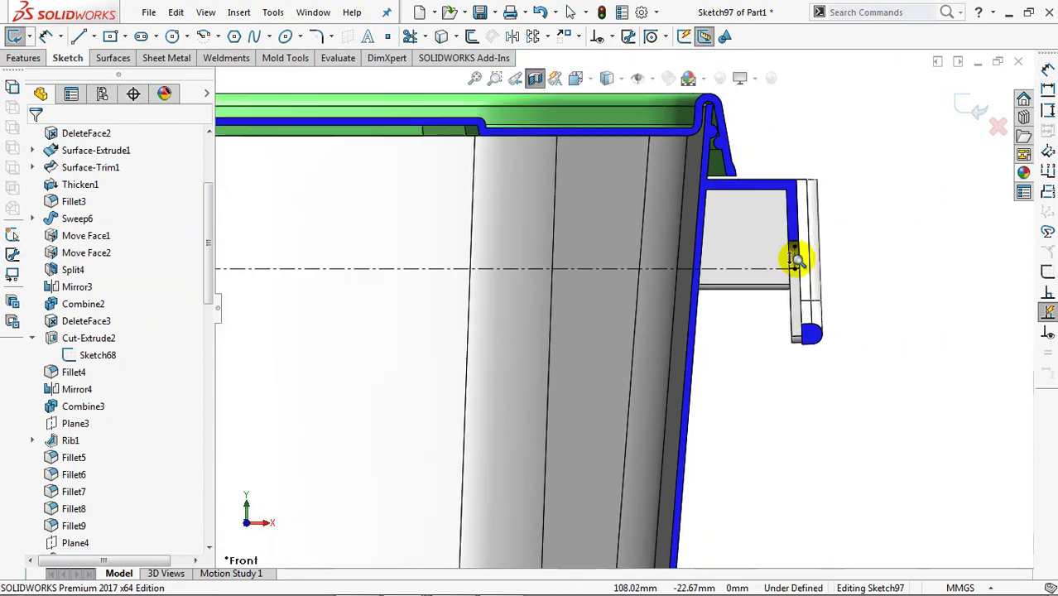
click(632, 289)
click(733, 375)
Set the horizontal centerline's length dimension to 215.60.
text(215.6)
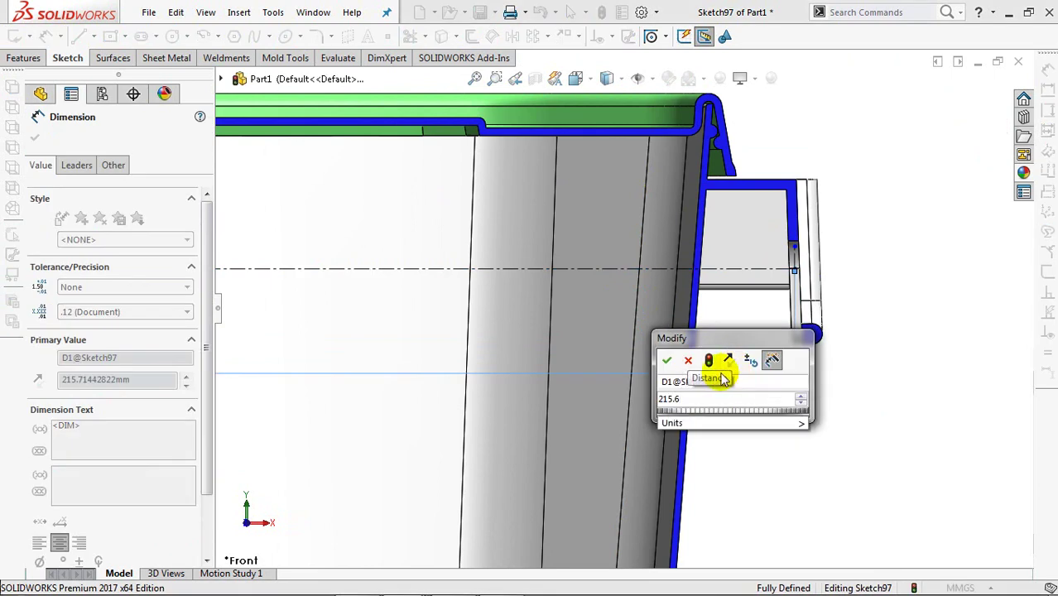
click(666, 360)
key(Escape)
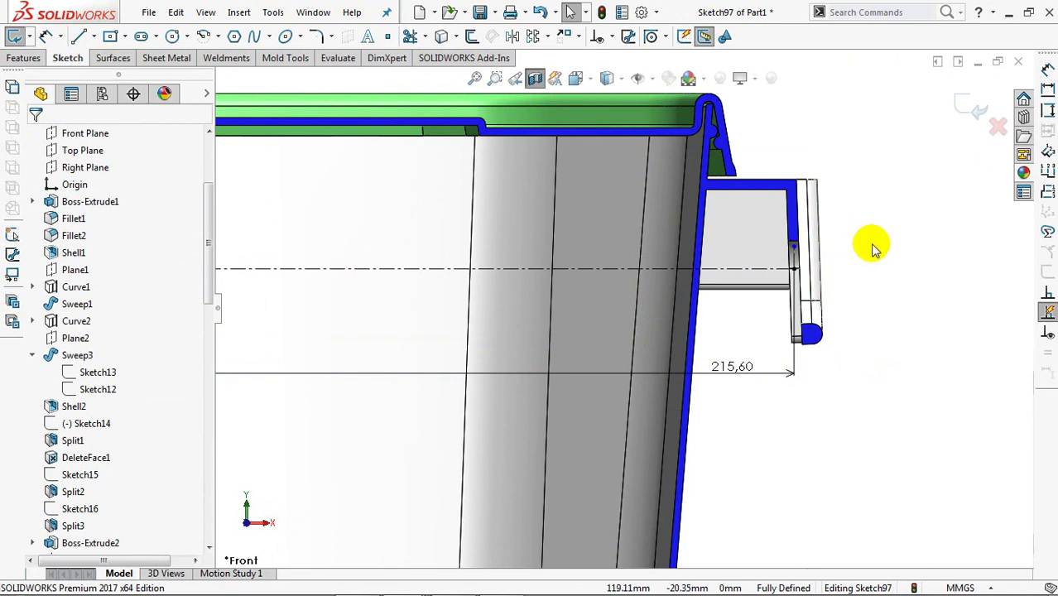
Centre the view on the right handle tab and start sketching a line.
scroll(873, 246, down, 3)
ctrl+middle_drag(811, 255, 654, 289)
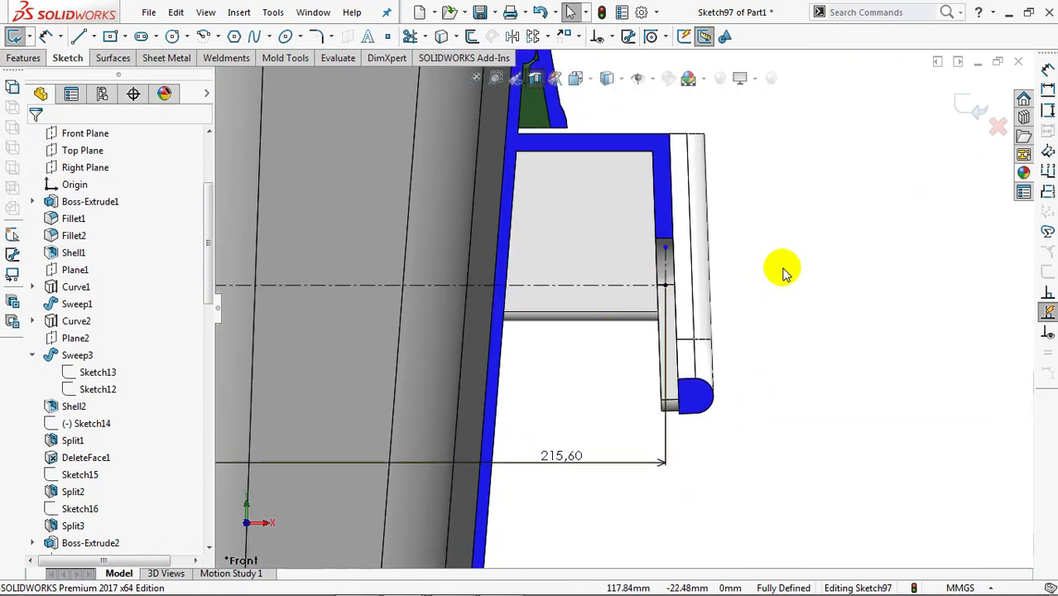
scroll(783, 248, down, 2)
click(78, 36)
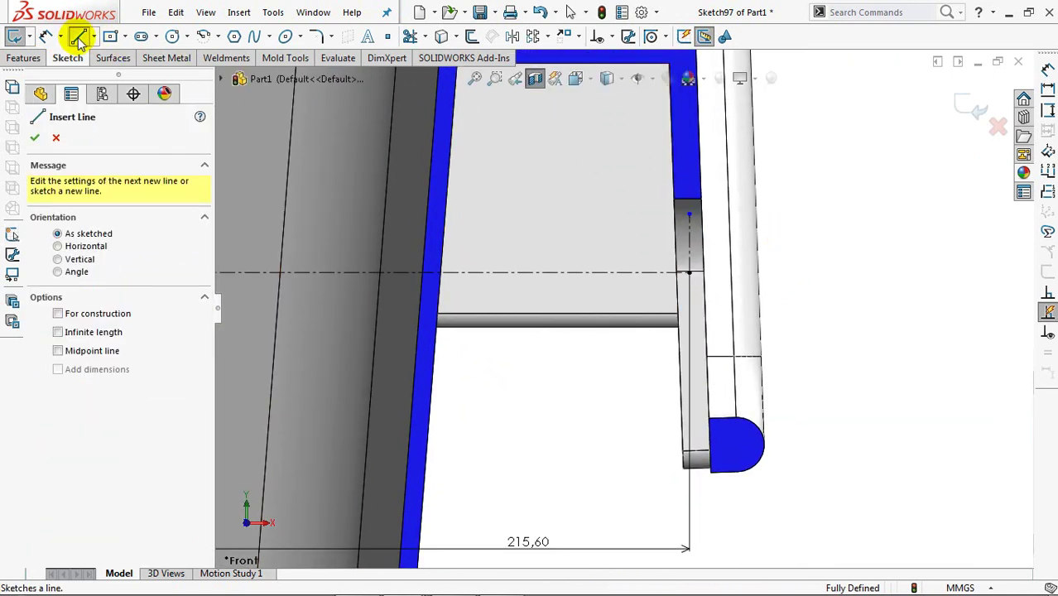
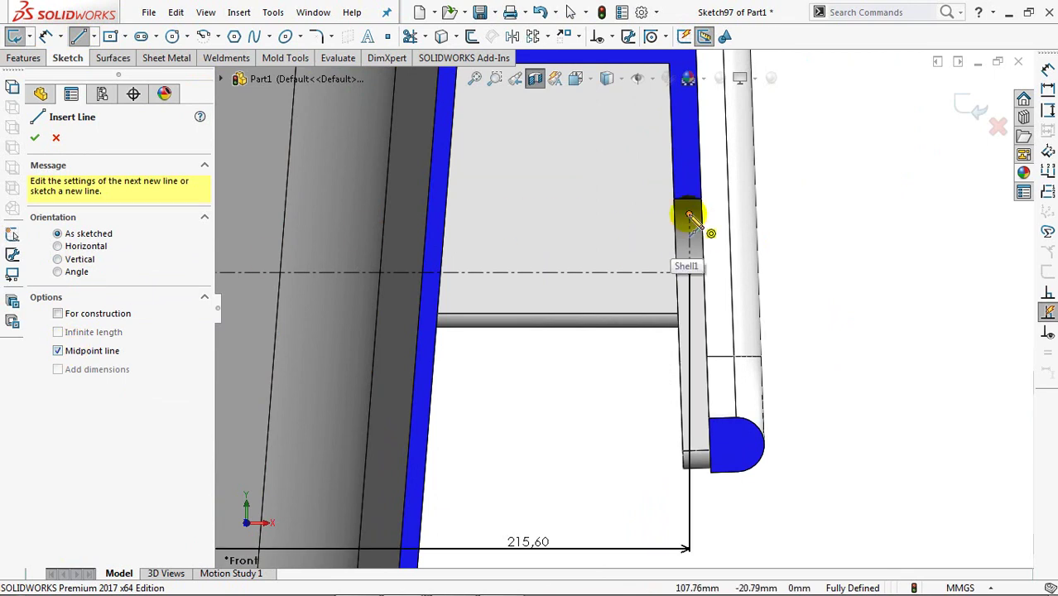
Draw the closed stepped line profile and convert its bottom edge on the axis into a centreline.
drag(689, 217, 721, 221)
click(724, 215)
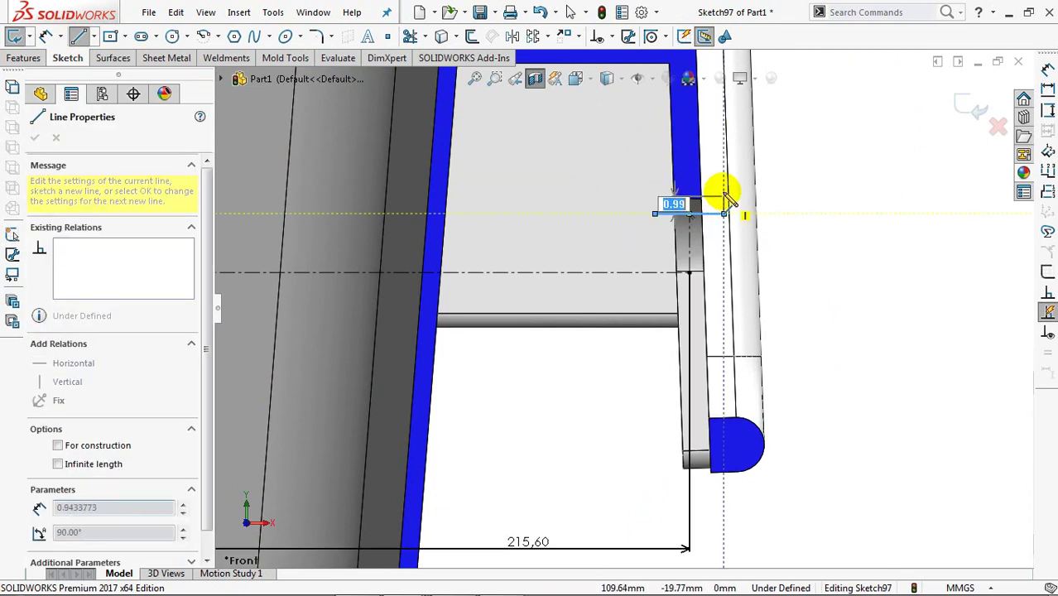
click(786, 177)
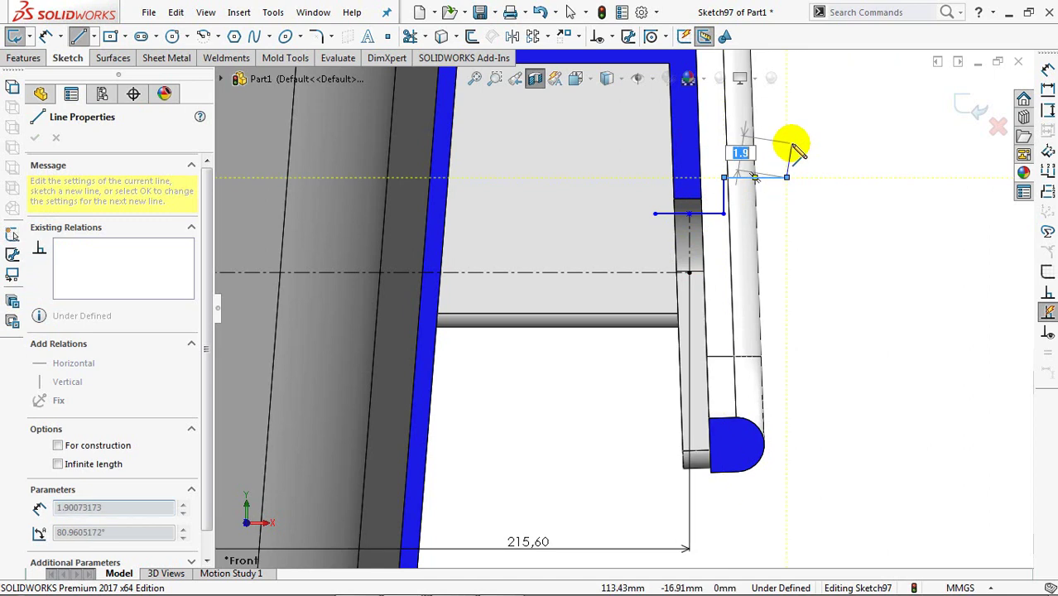
click(787, 141)
click(951, 141)
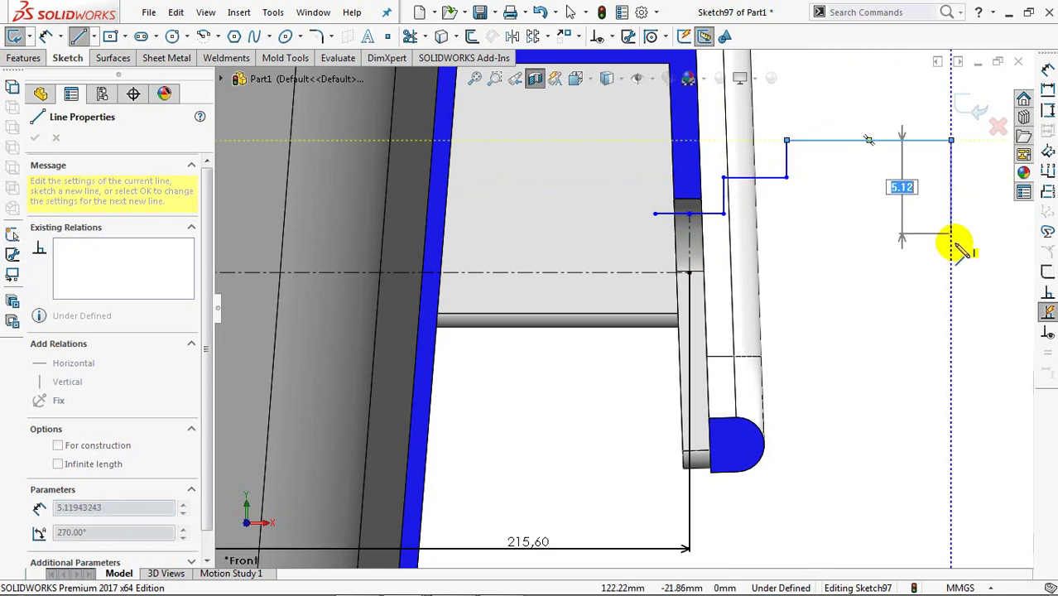
click(952, 272)
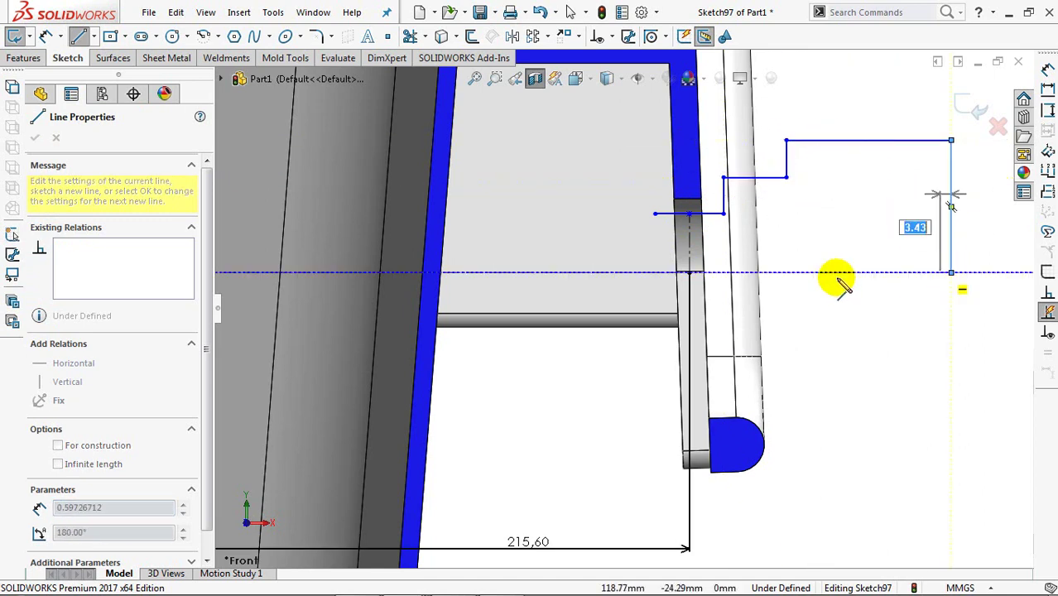
click(690, 273)
right_click(692, 274)
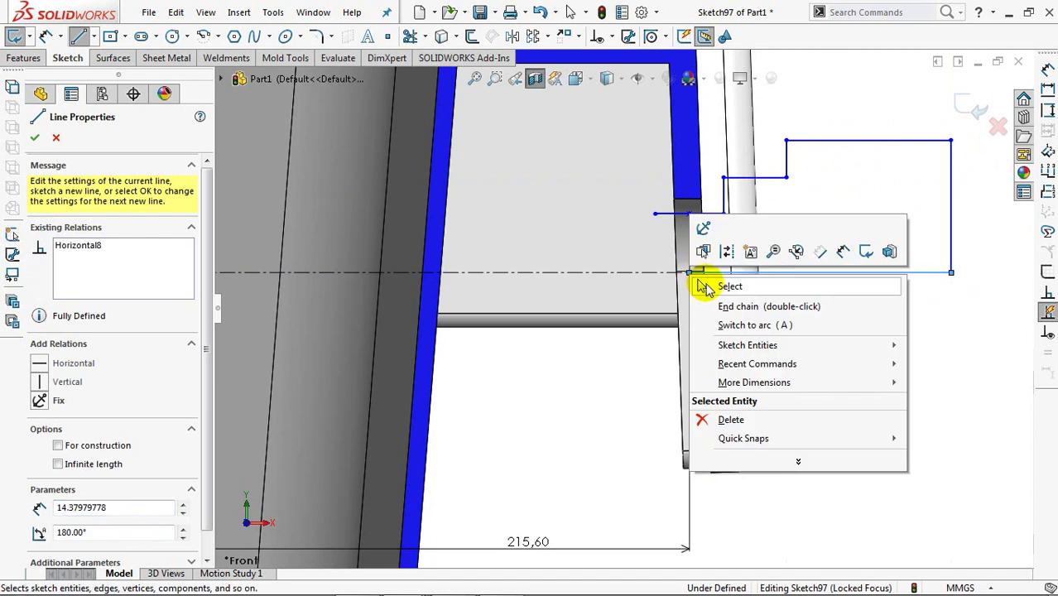
click(714, 283)
click(822, 273)
click(878, 230)
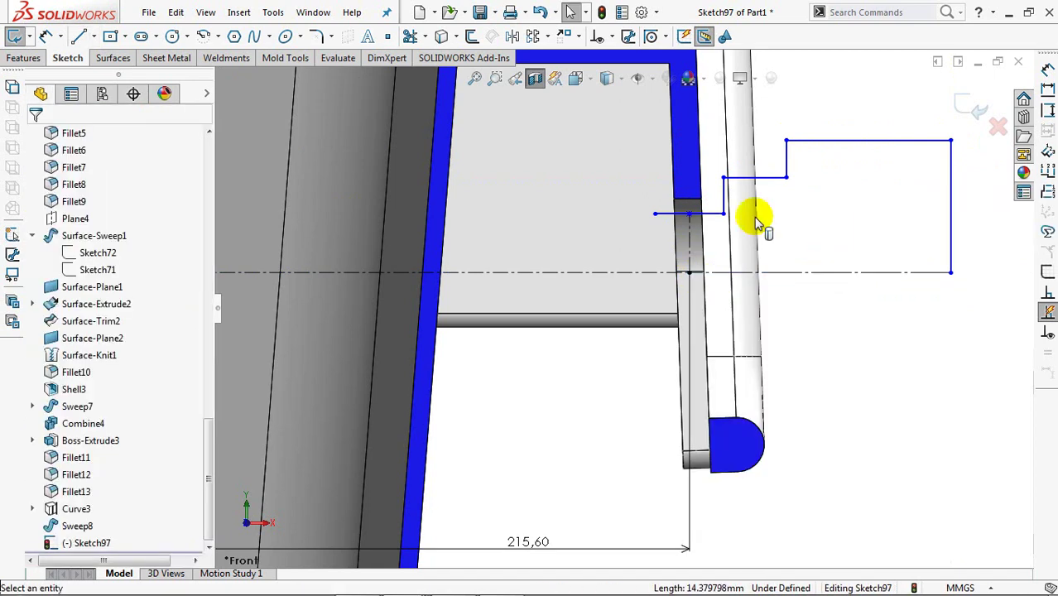
Add a short vertical line and a quarter arc ending down on the centreline.
click(79, 36)
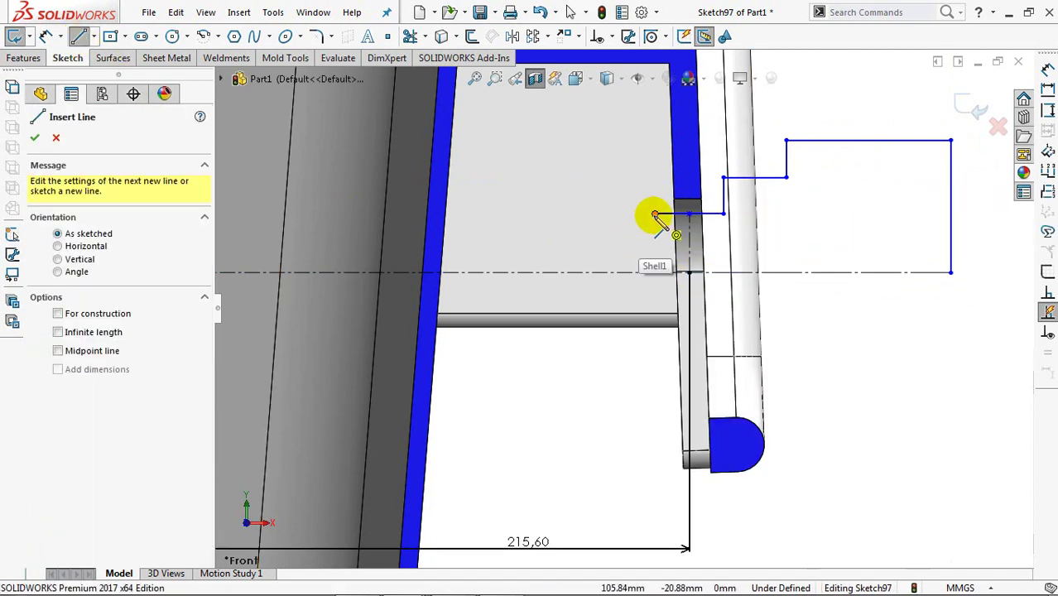
drag(655, 214, 654, 178)
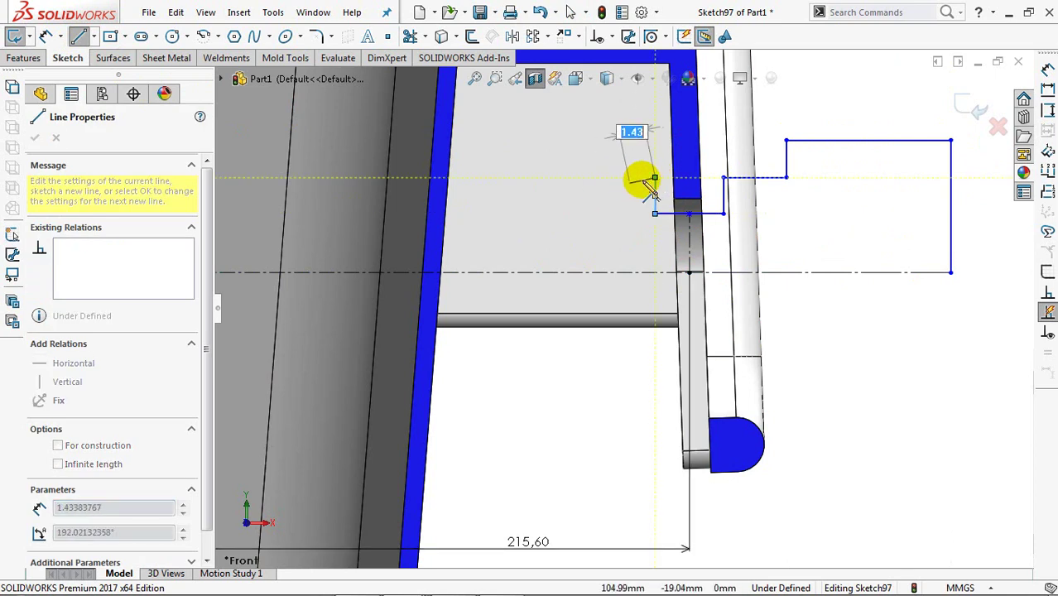
click(555, 272)
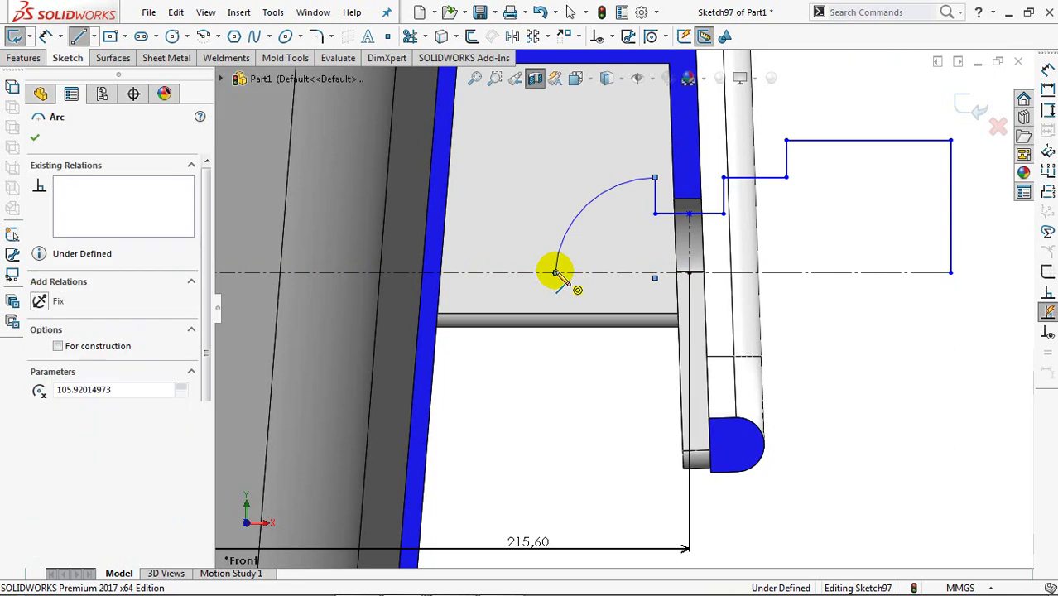
right_click(567, 279)
click(571, 281)
Make the arc endpoints coincident with the centreline and neighbouring line, and the two short ledges equal.
click(655, 279)
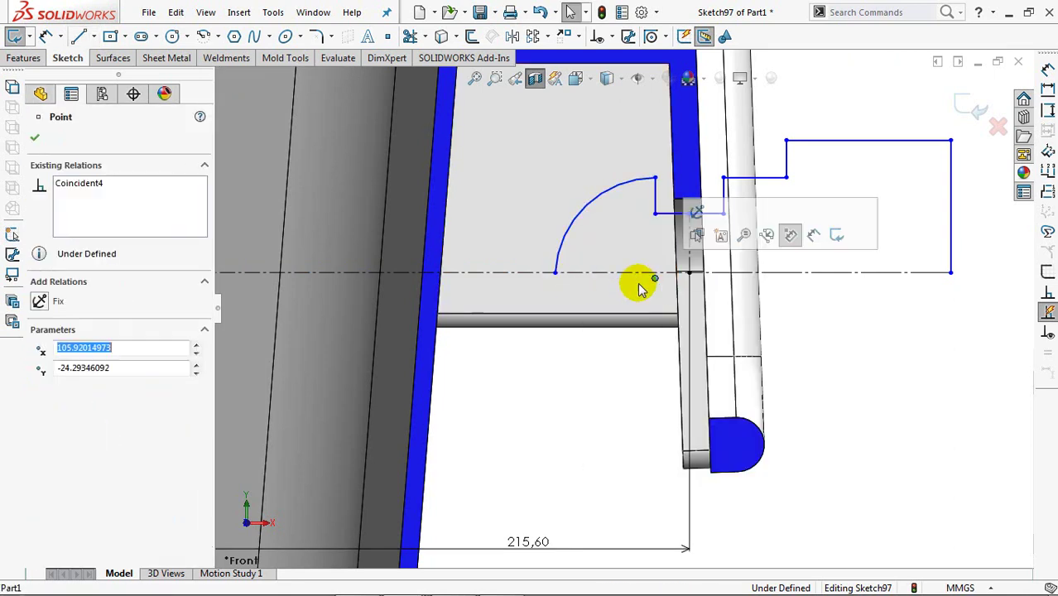
ctrl+click(619, 274)
click(688, 204)
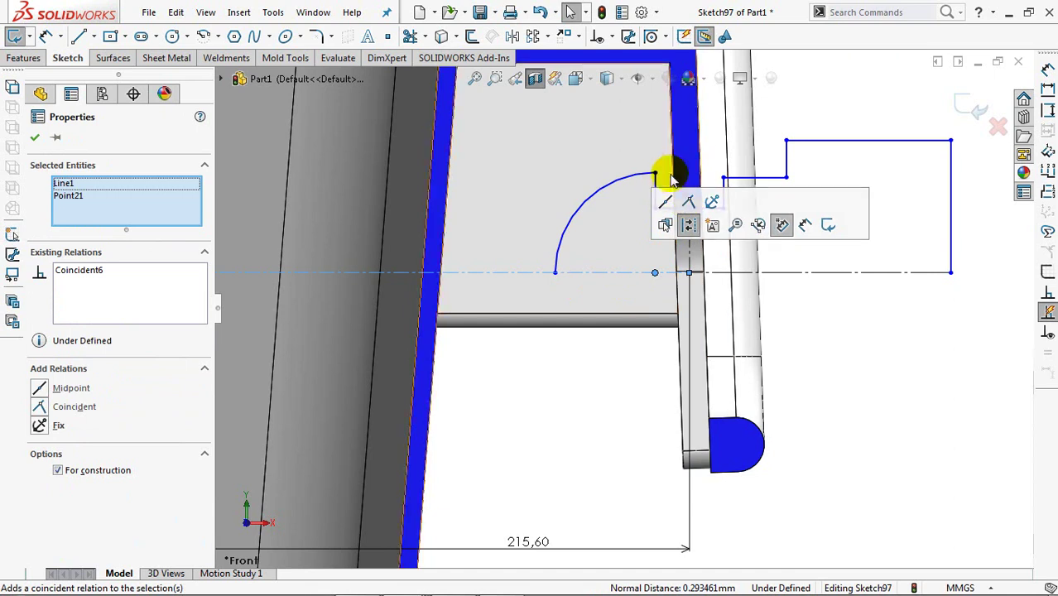
click(655, 174)
click(749, 178)
ctrl+click(753, 187)
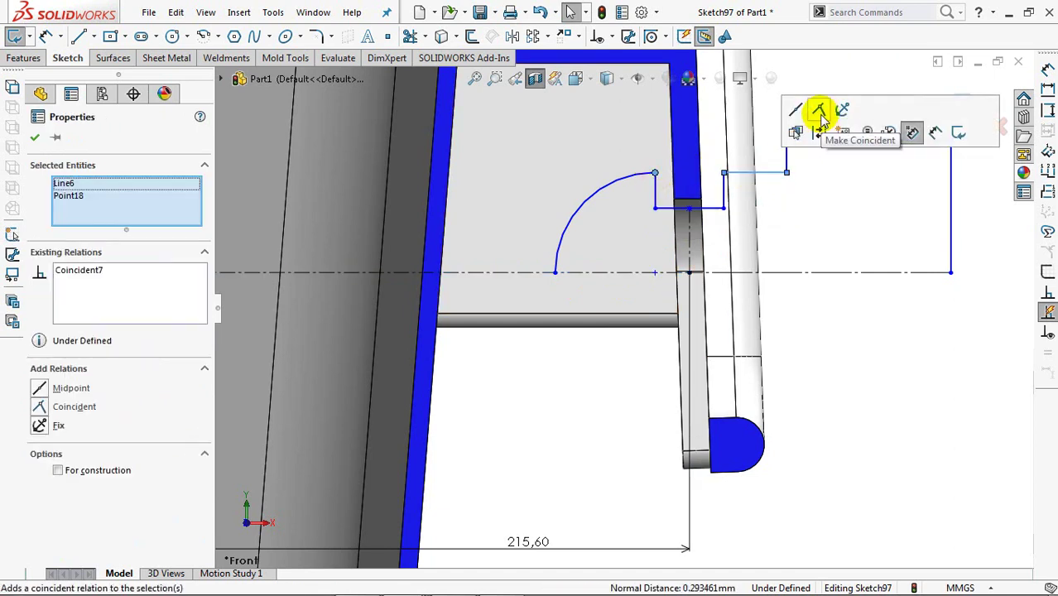
click(713, 208)
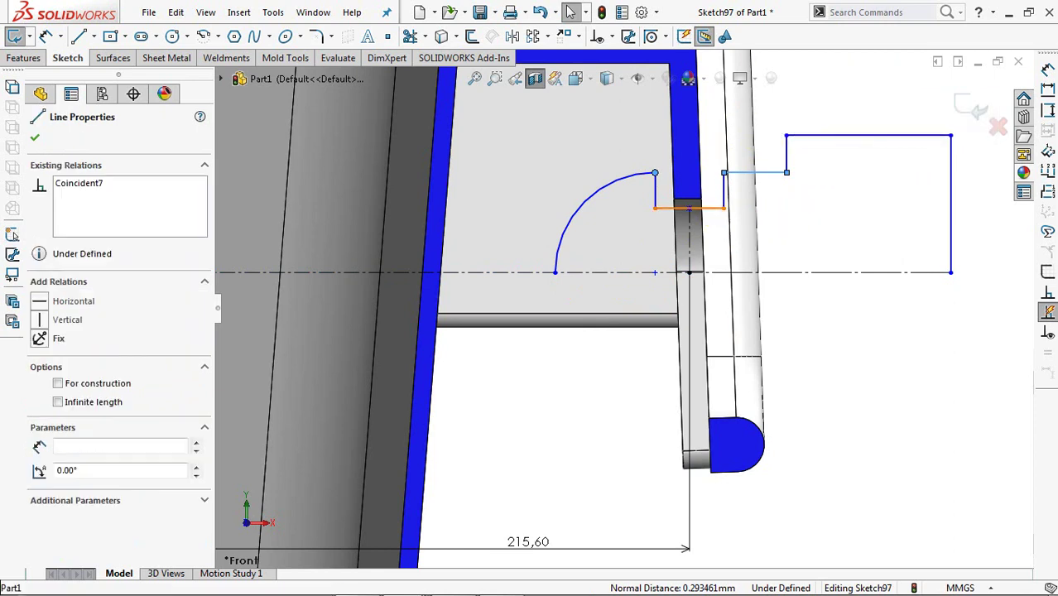
click(734, 173)
ctrl+click(729, 182)
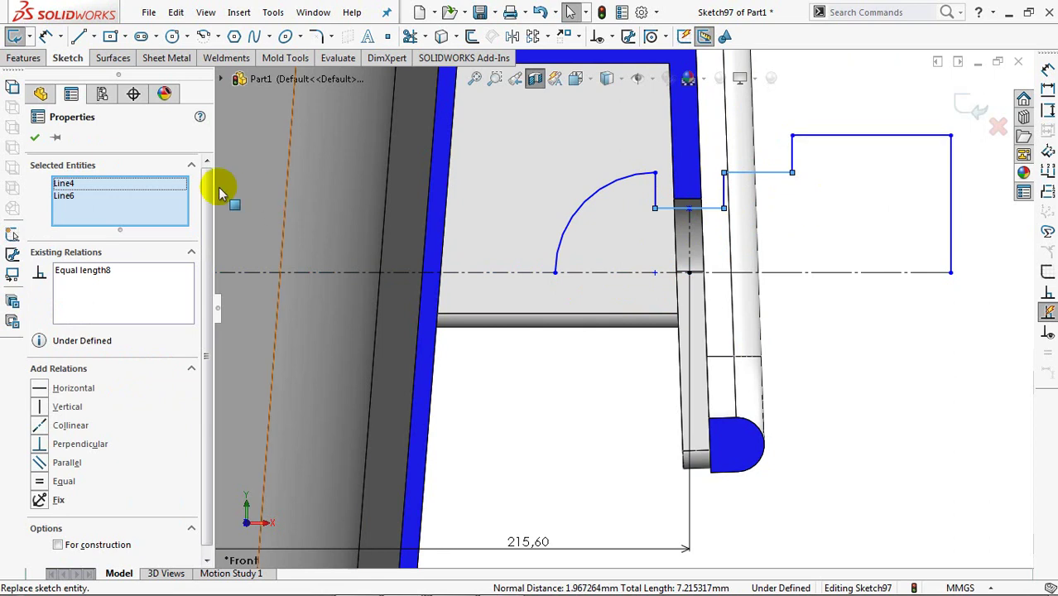
click(862, 318)
Dimension the short ledge at 3 mm and the top edge width at 7 mm.
key(d)
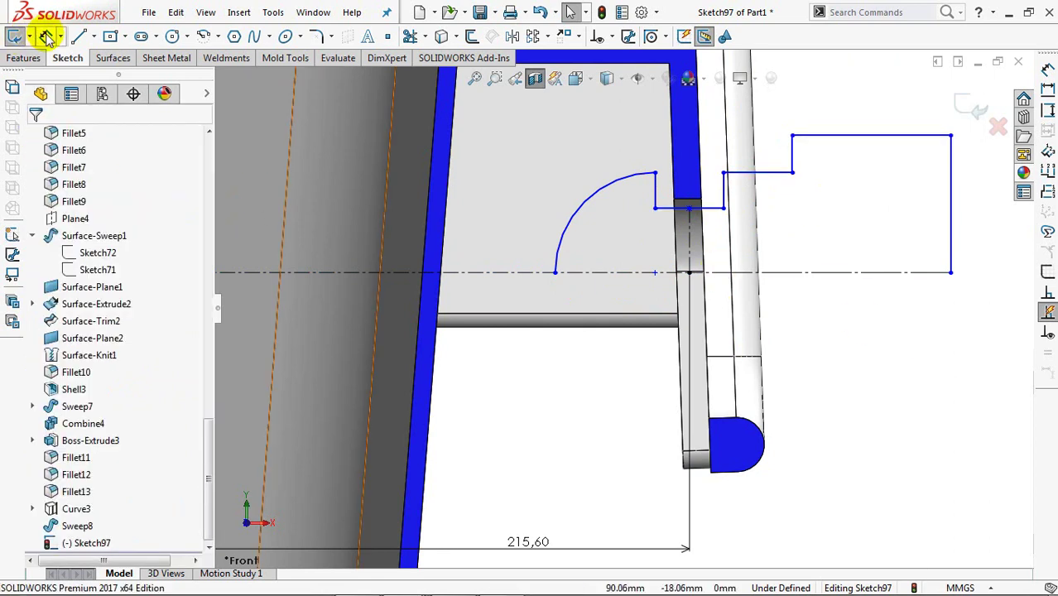
click(713, 209)
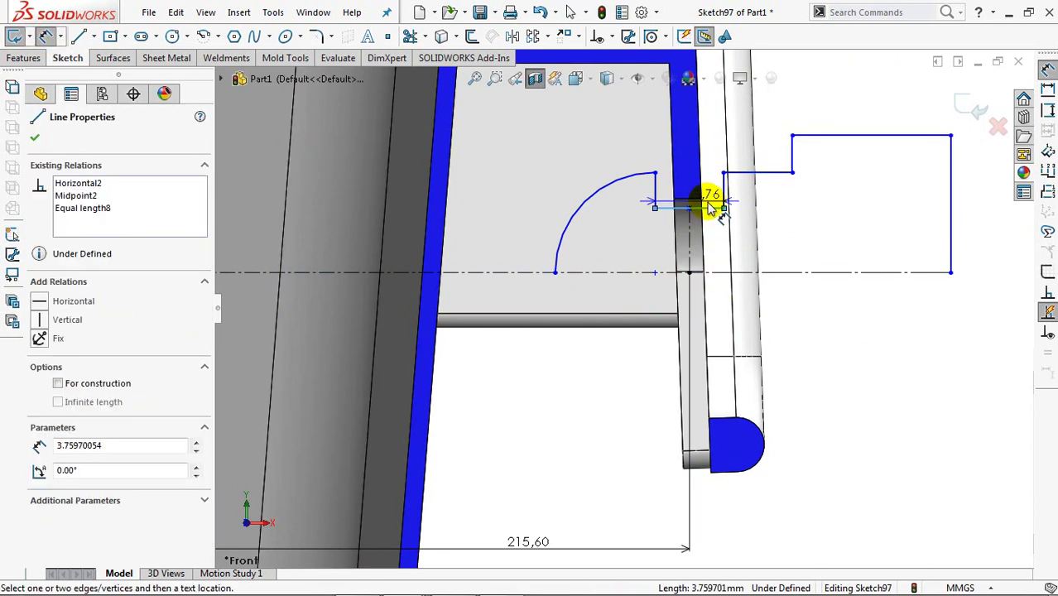
click(685, 130)
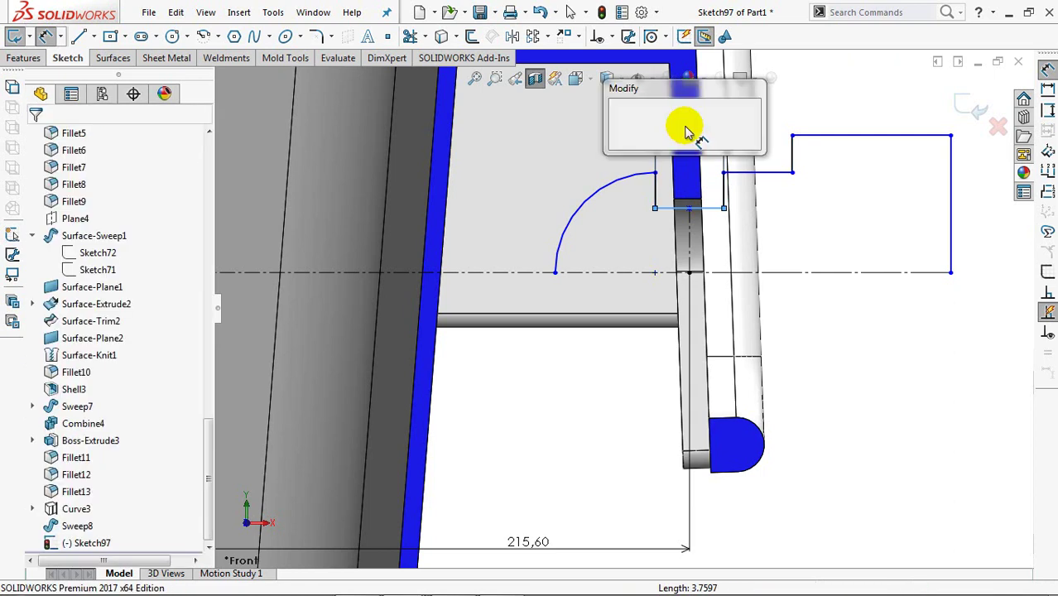
text(3)
click(619, 121)
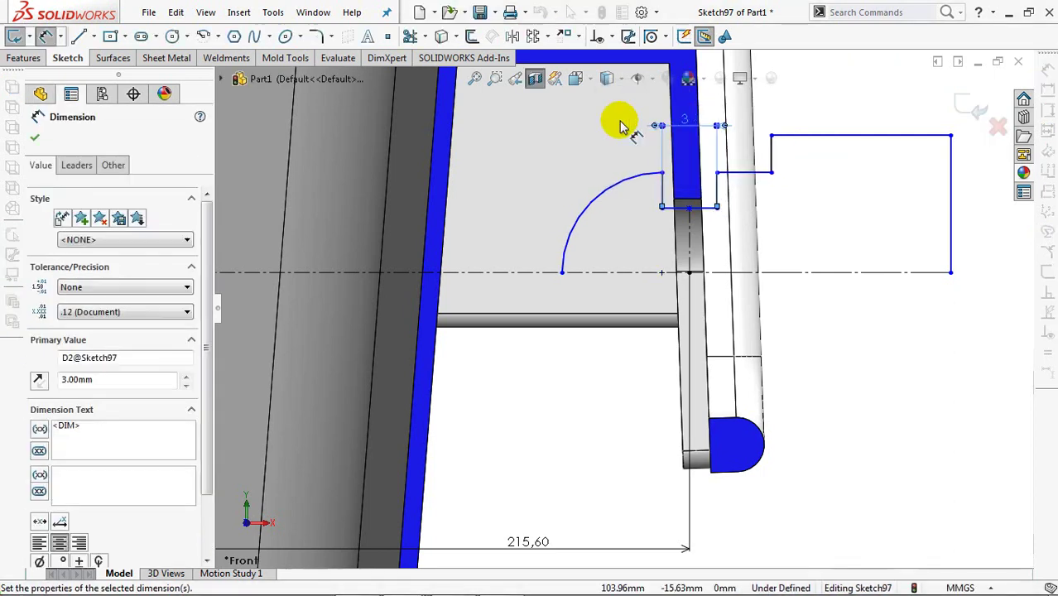
click(841, 135)
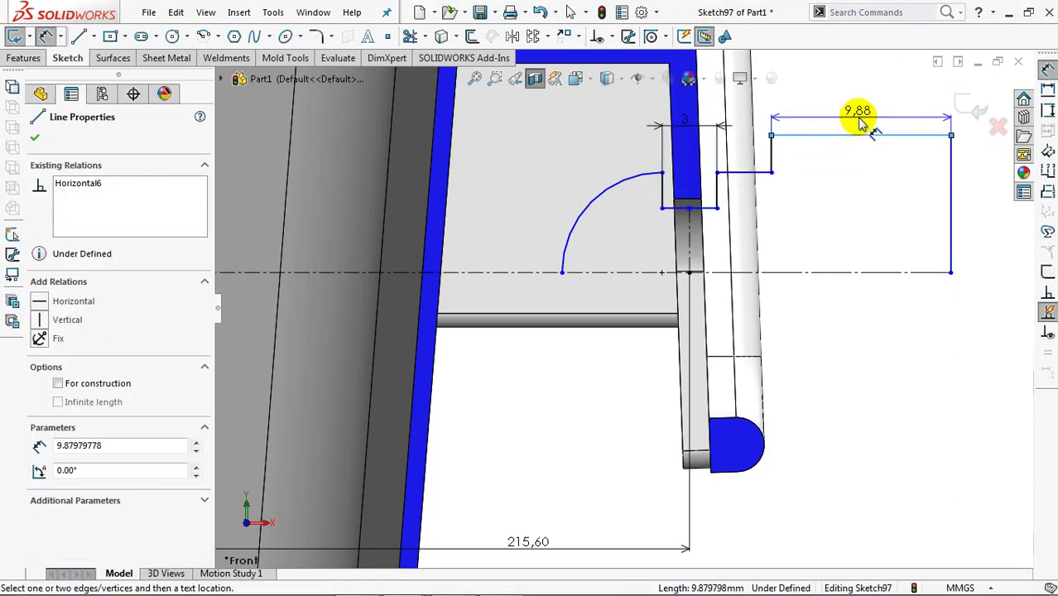
click(861, 123)
click(792, 112)
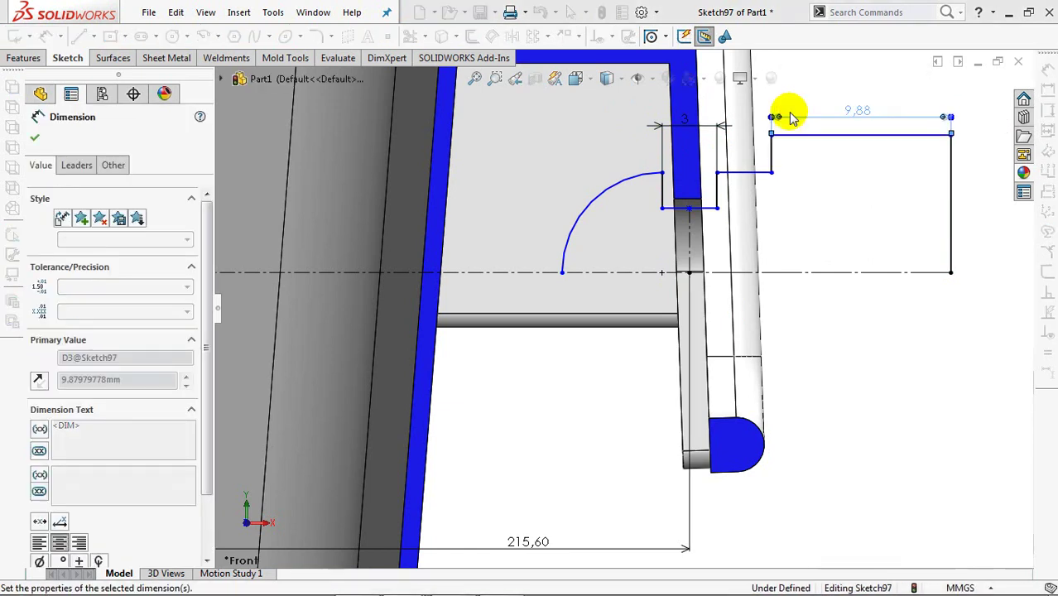
text(7)
key(Return)
click(832, 225)
Add diameter dimensions of 7.50, 9.50 and 14 against the centreline, then exit the sketch.
click(710, 209)
click(750, 271)
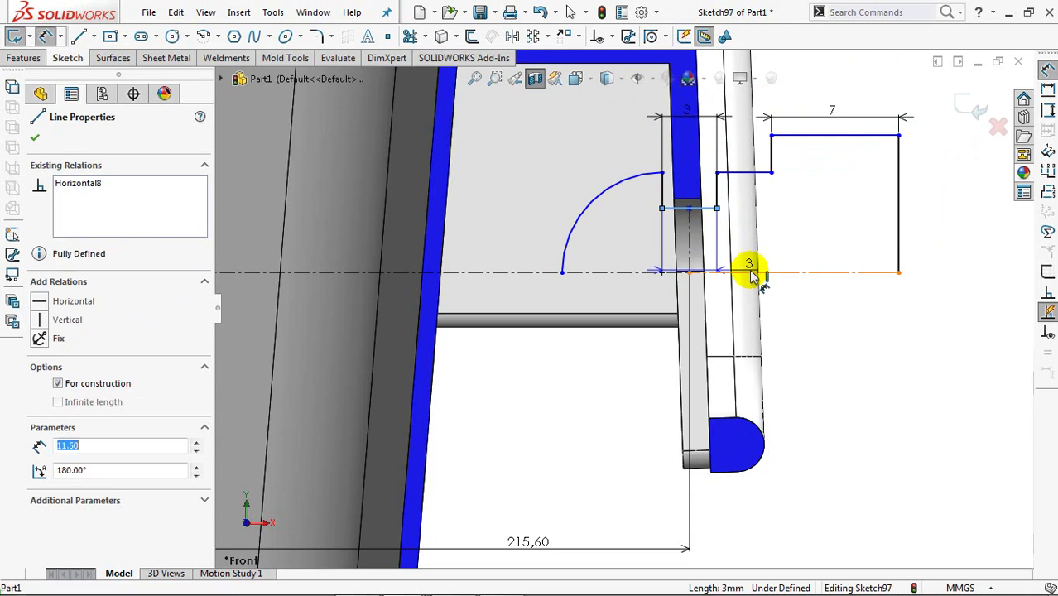
click(793, 303)
text(7.5)
click(726, 296)
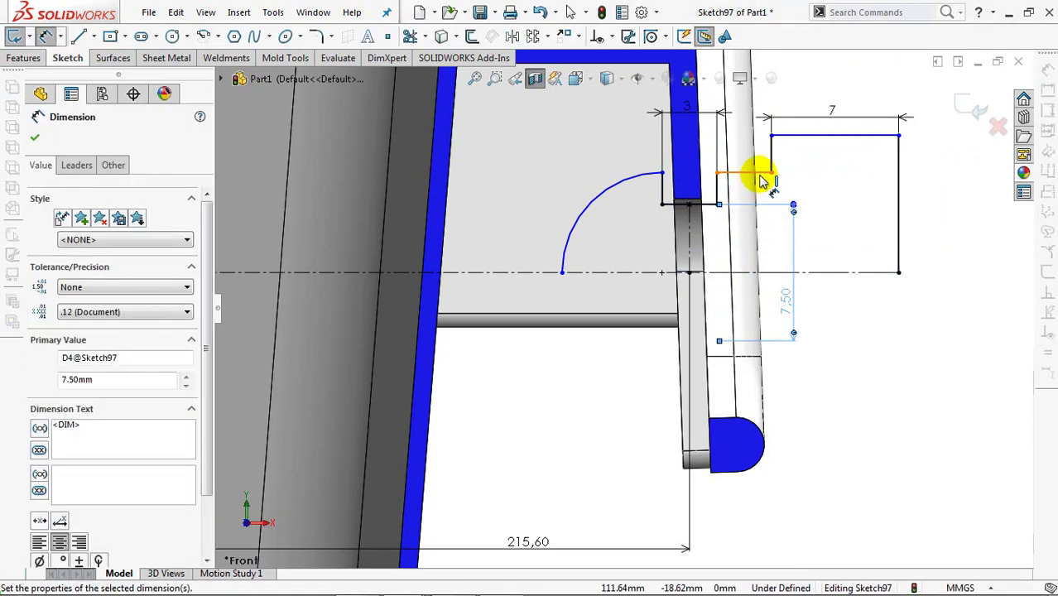
click(756, 174)
click(753, 298)
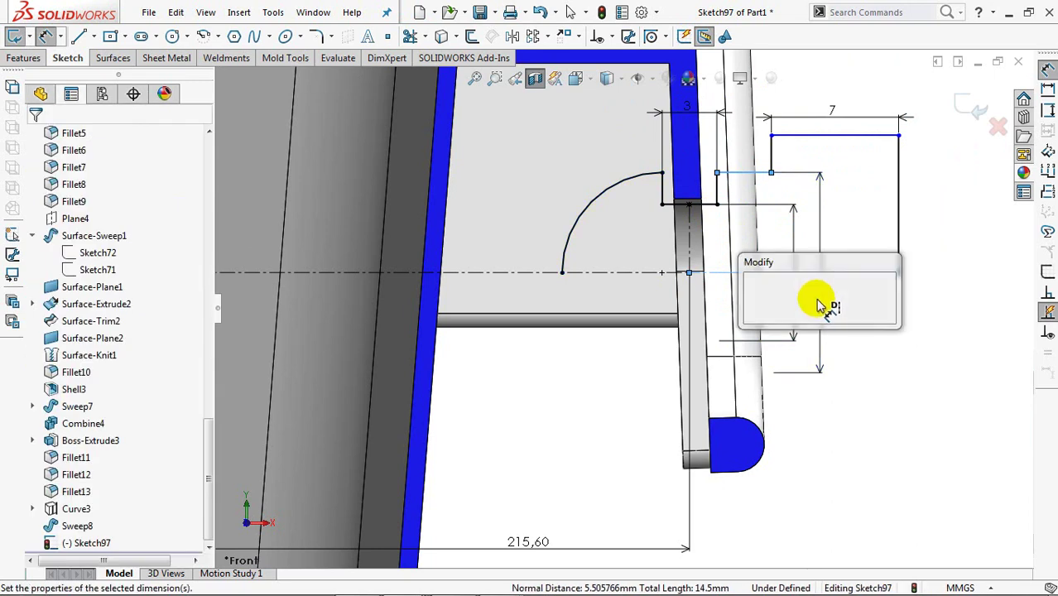
text(9.5)
click(754, 293)
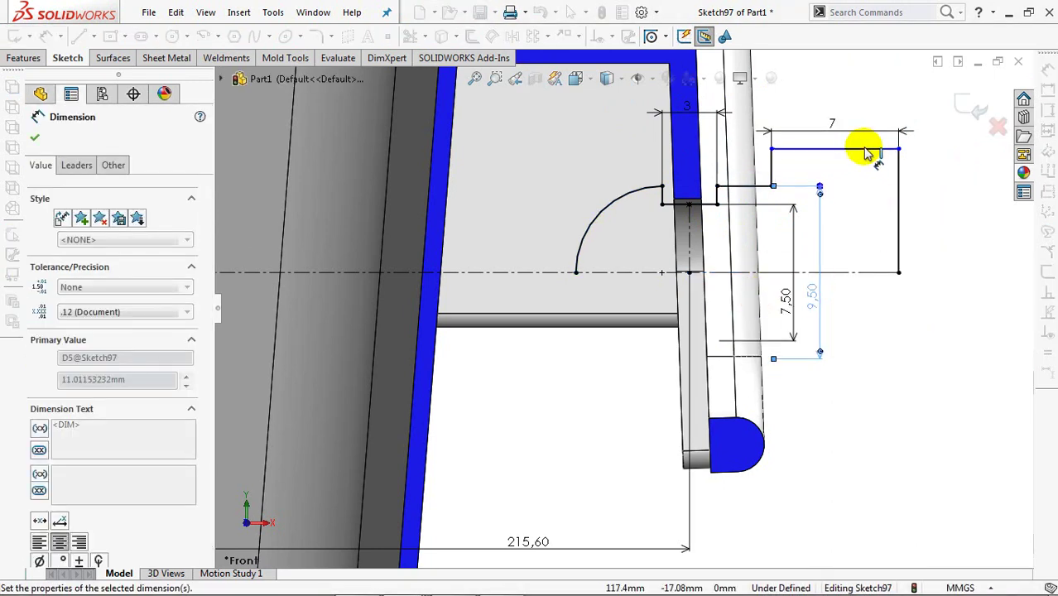
click(869, 150)
click(927, 293)
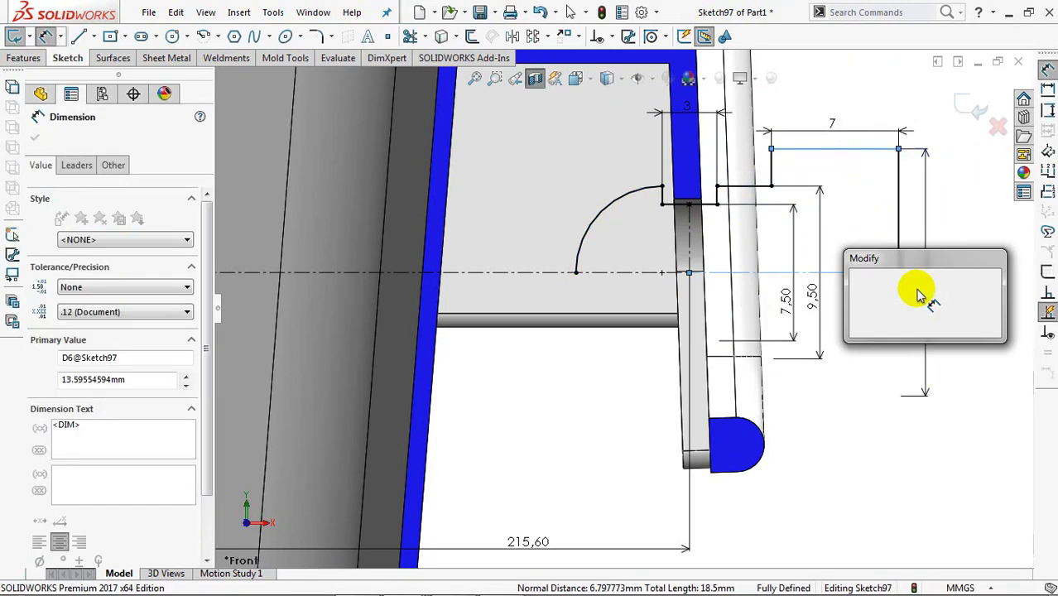
click(859, 277)
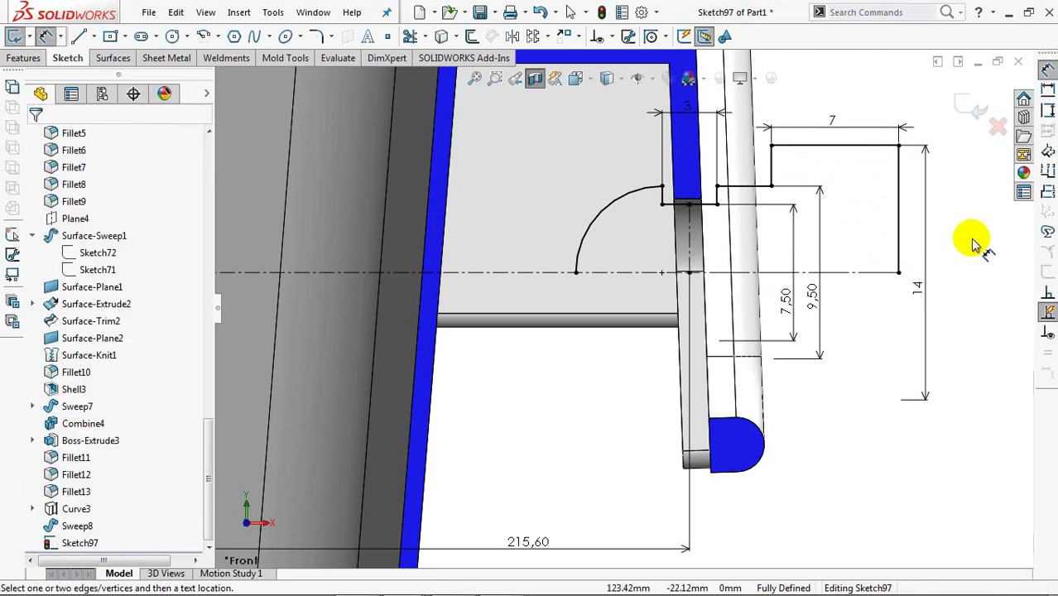
click(959, 104)
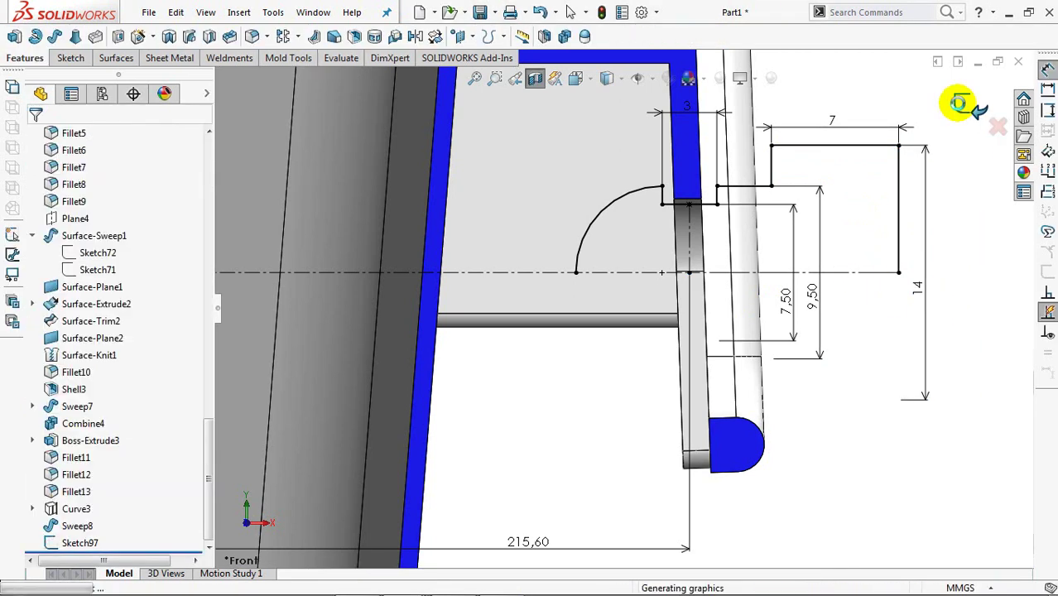
Revolve Sketch97 360° about its centreline into a stepped knob, then turn off the section view.
key(r)
click(568, 314)
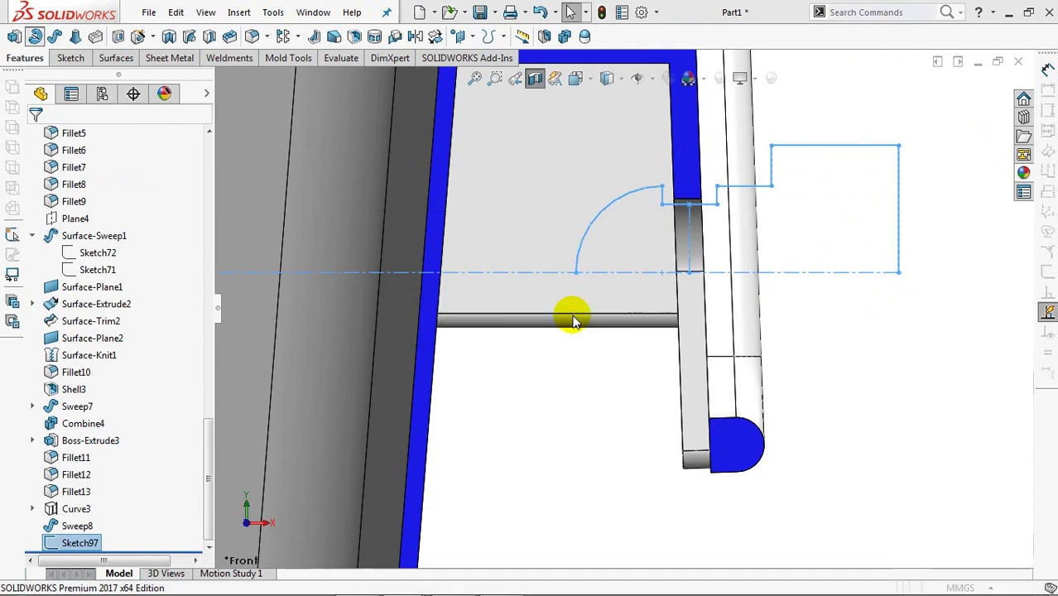
click(841, 273)
middle_drag(838, 320, 786, 360)
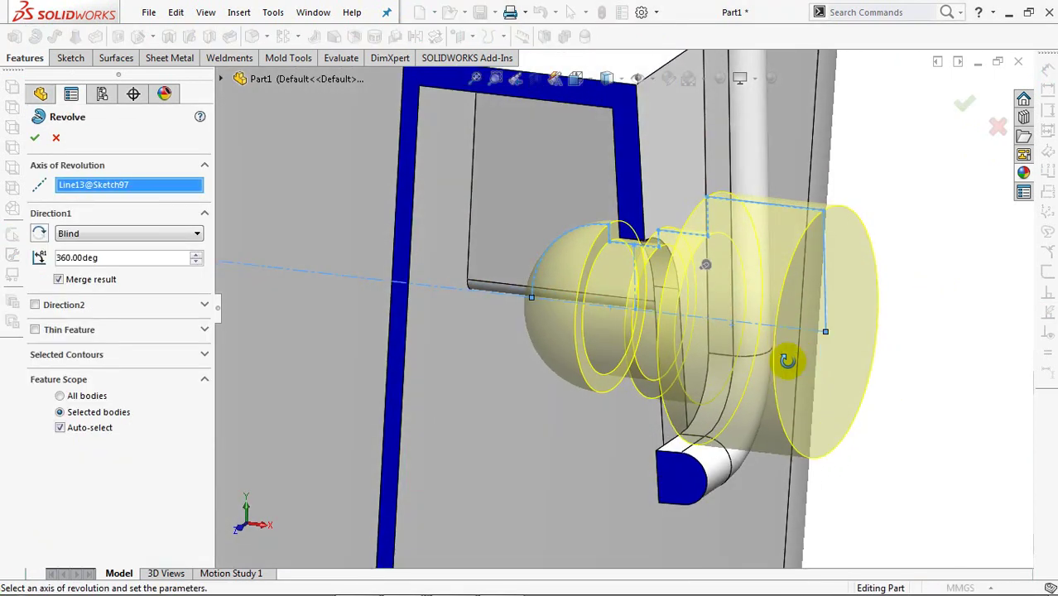
click(35, 141)
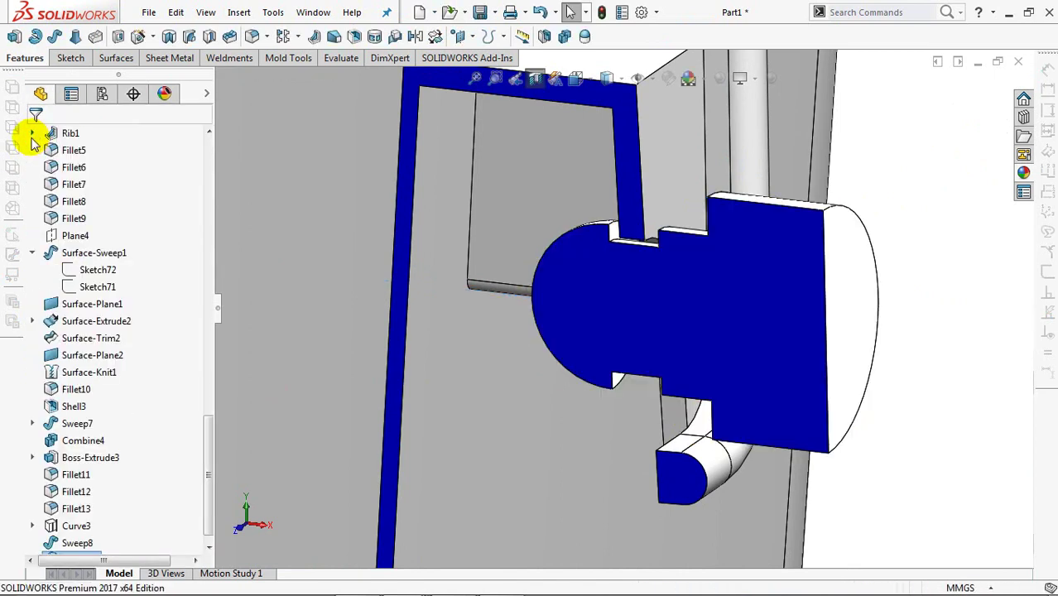
click(535, 78)
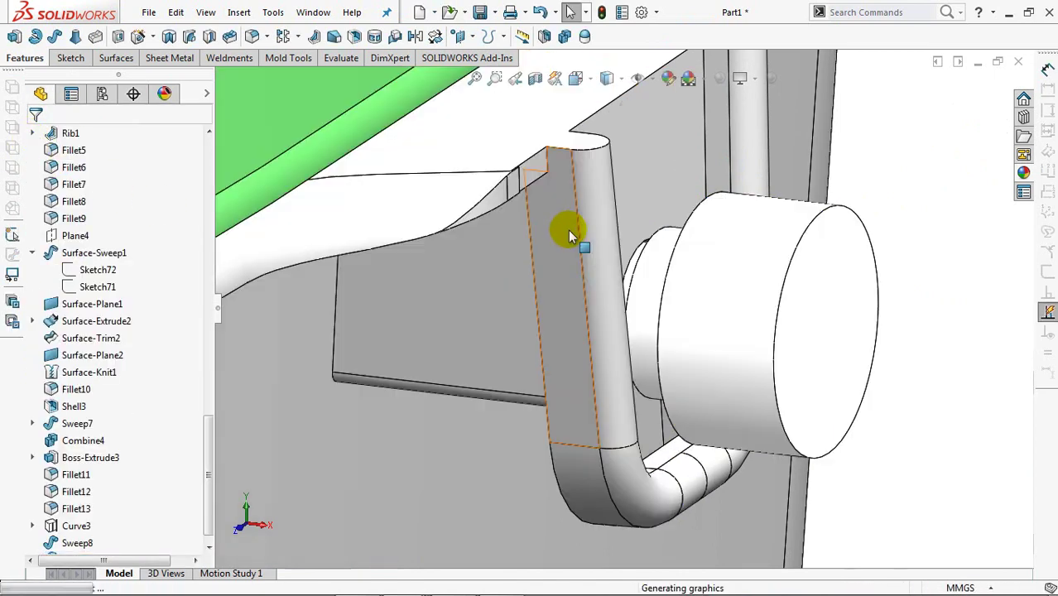
scroll(588, 303, down, 3)
Hide the large body around the handle and apply a 0.5 mm fillet to the knob's two groove edges.
click(503, 394)
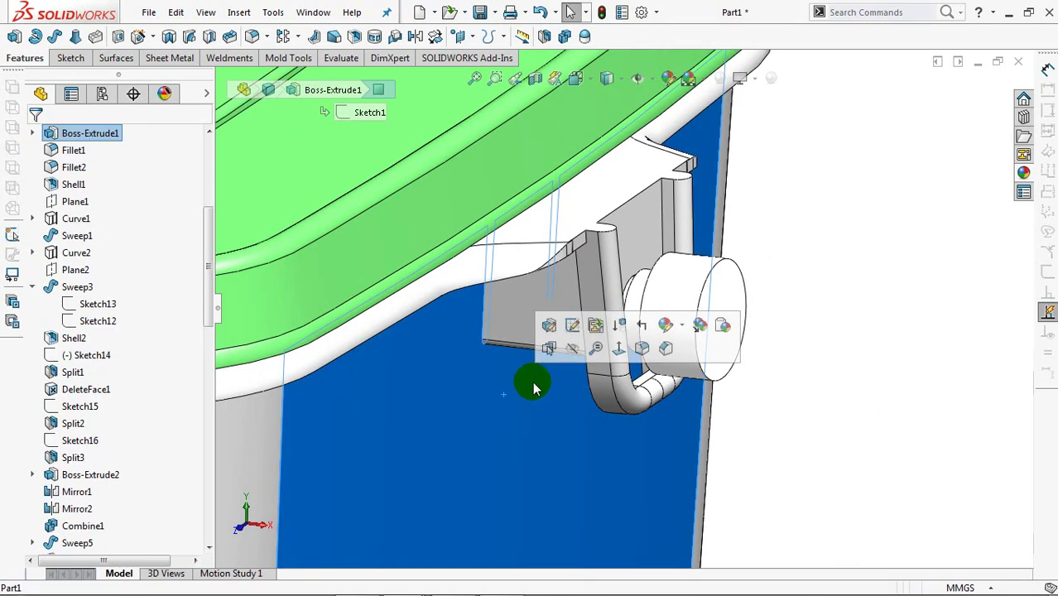
click(577, 356)
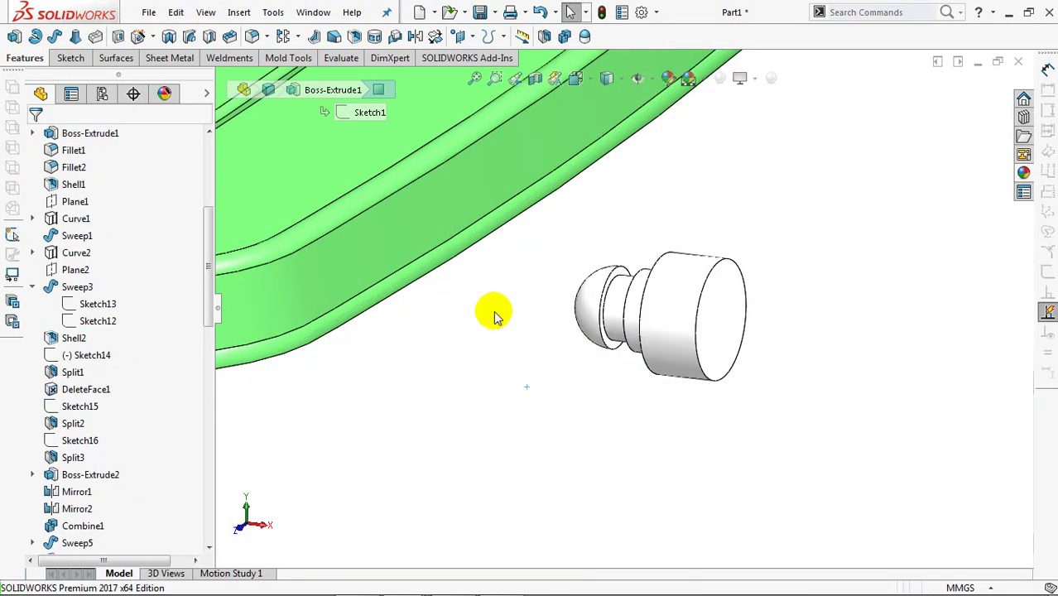
click(253, 37)
text(0.)
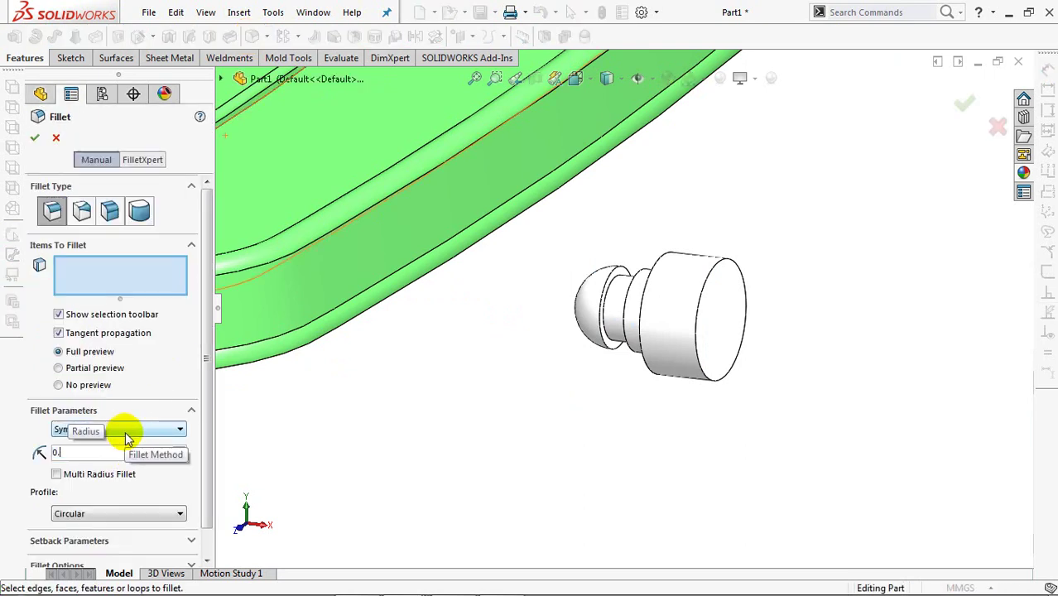
click(131, 278)
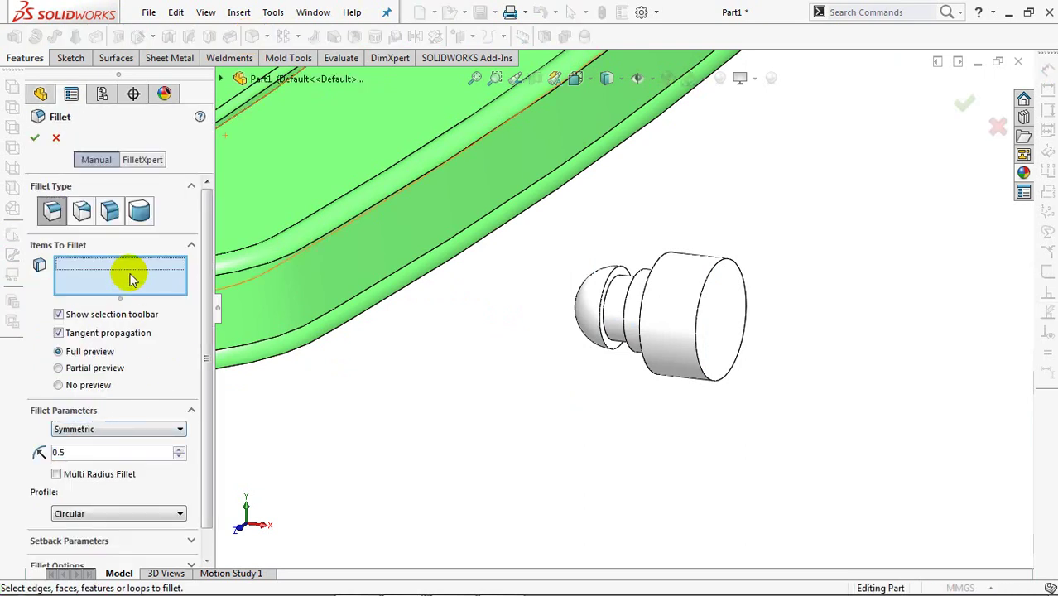
click(611, 356)
click(633, 354)
middle_drag(625, 390, 642, 390)
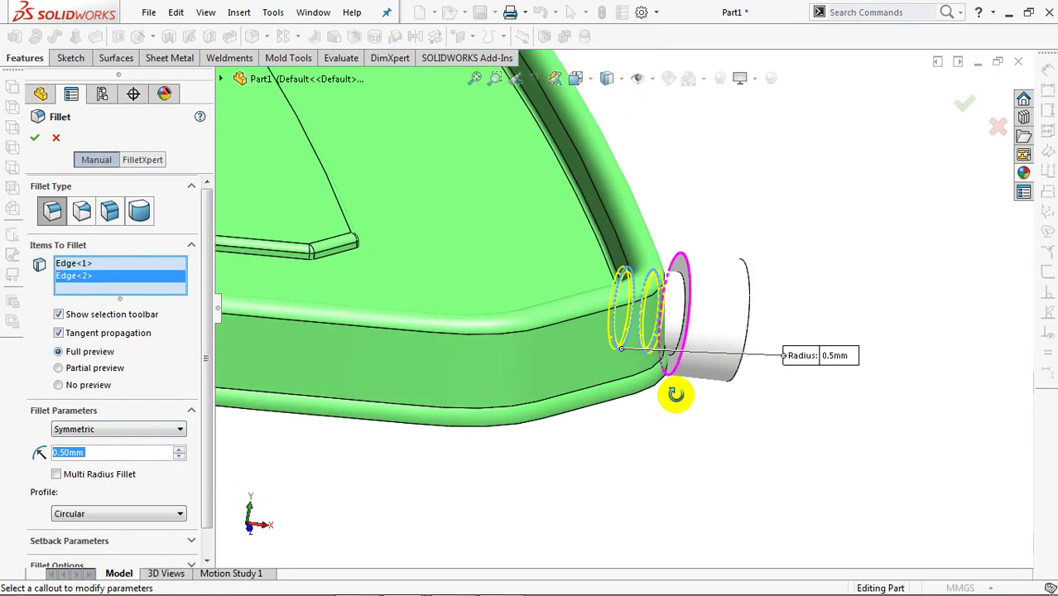
click(34, 136)
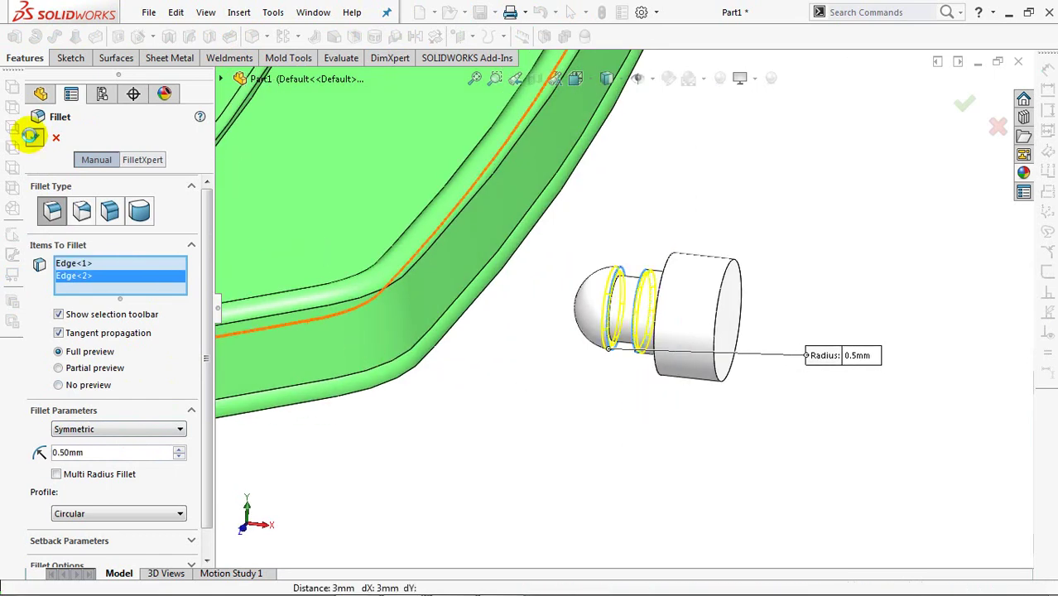
Start a new sketch on the Front Plane in front view, zoomed in on the knob.
key(ctrl+1)
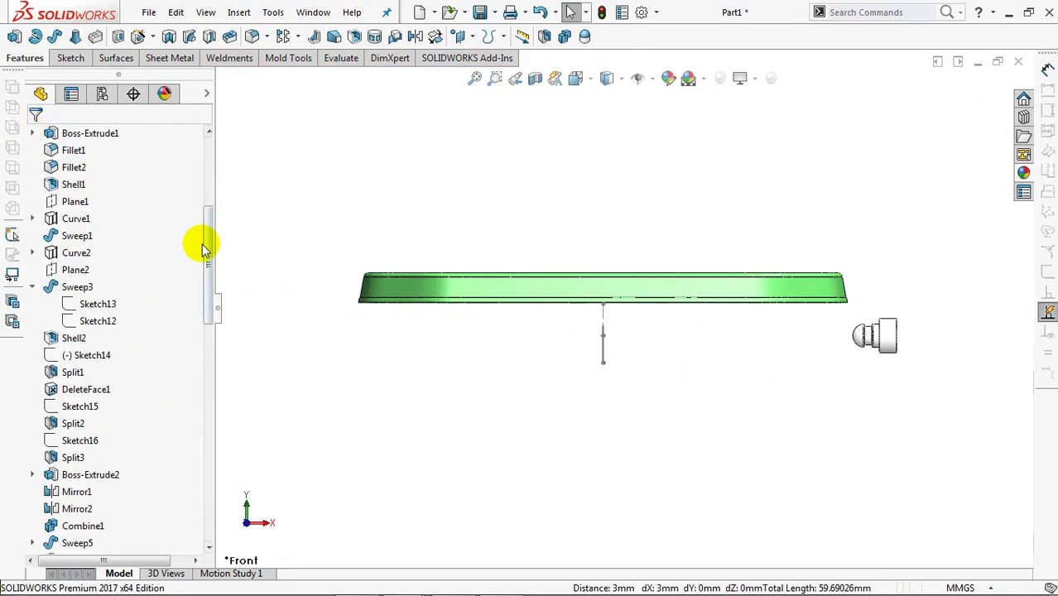
drag(208, 240, 208, 145)
click(85, 304)
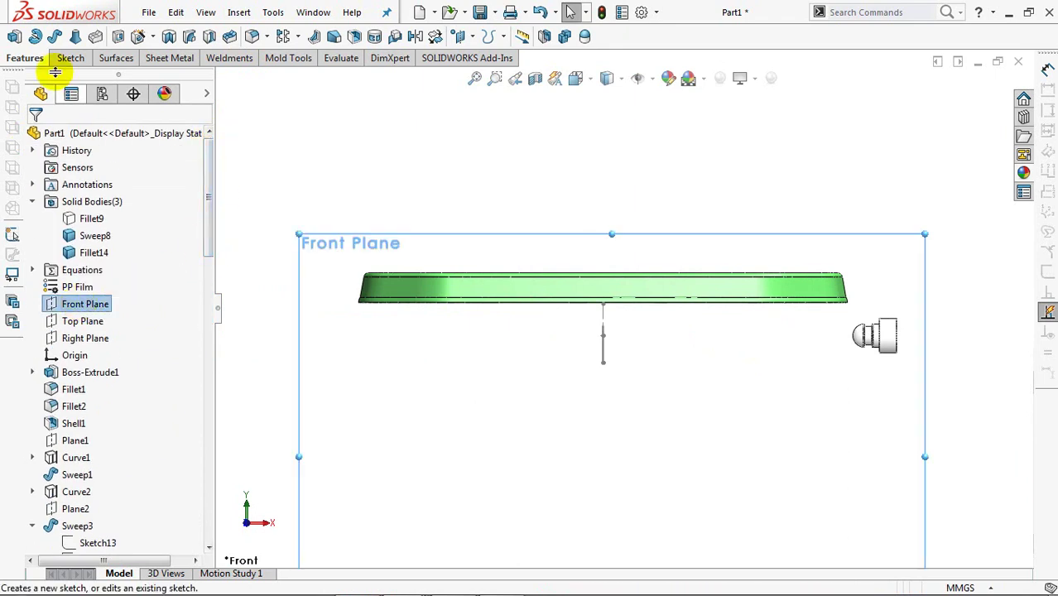
click(116, 38)
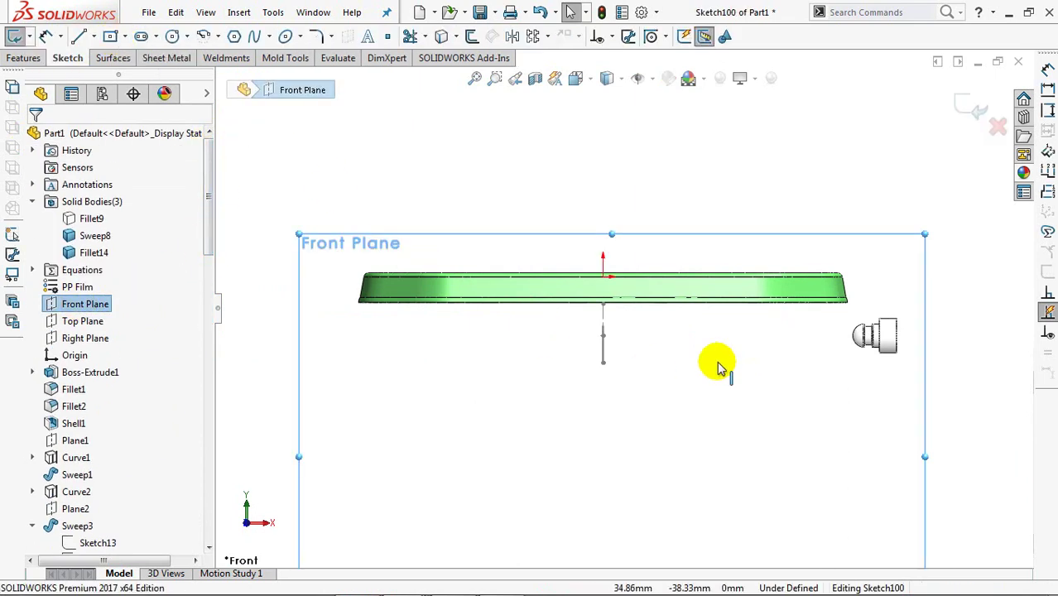
click(494, 81)
drag(831, 313, 900, 364)
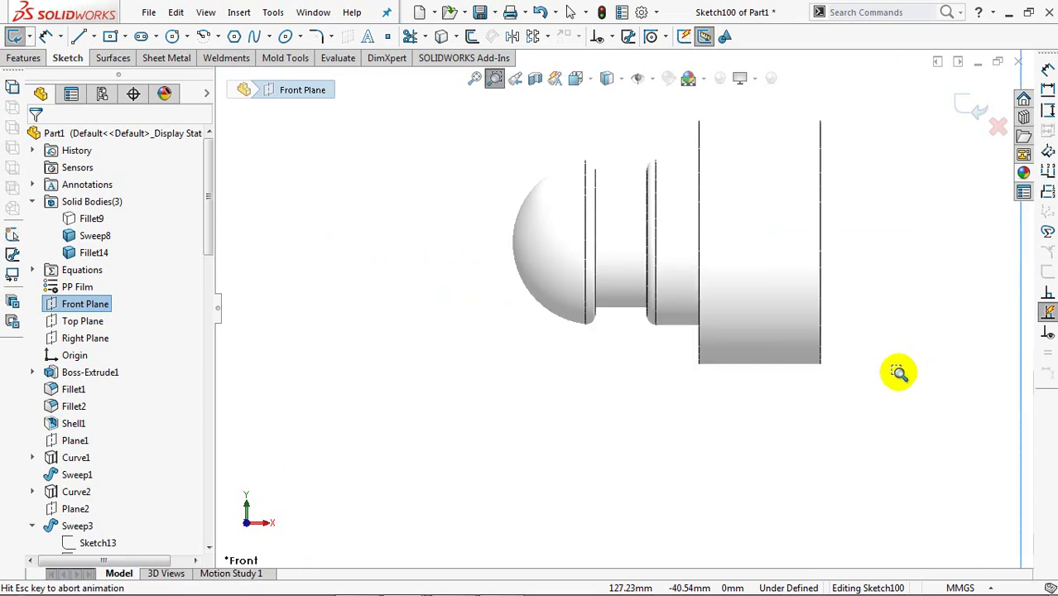
click(496, 78)
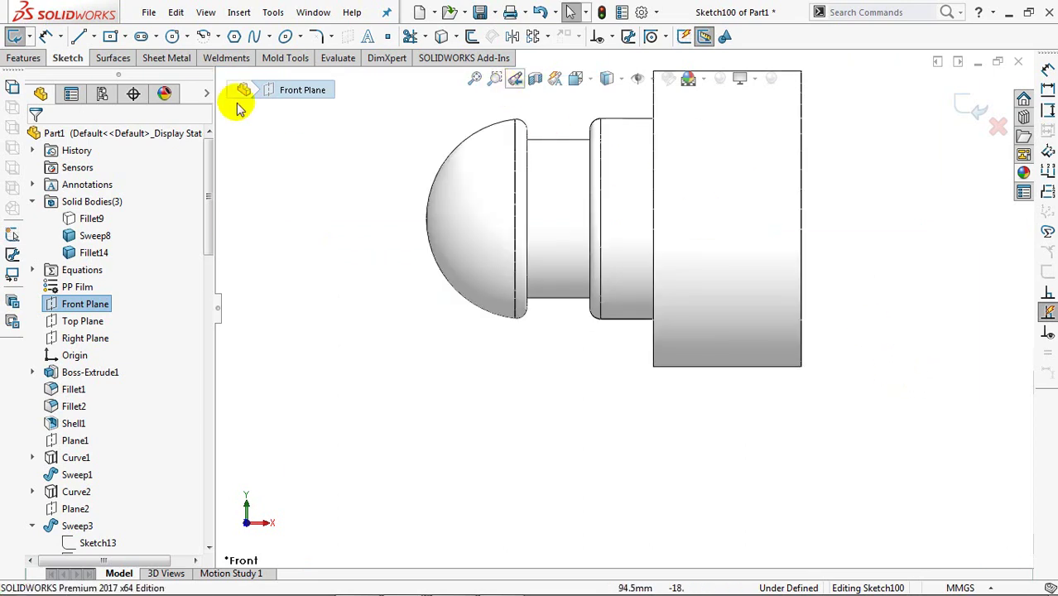
Draw a horizontal line from the knob's neck edge to the dome's left edge, then start an Extruded Cut.
click(78, 36)
click(588, 218)
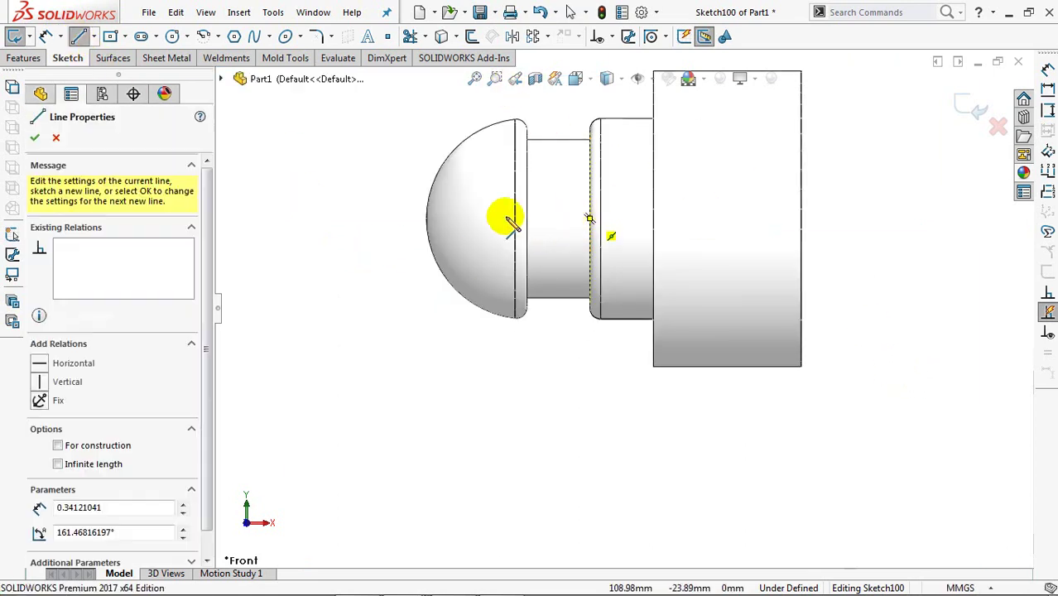
click(425, 218)
right_click(425, 219)
click(451, 231)
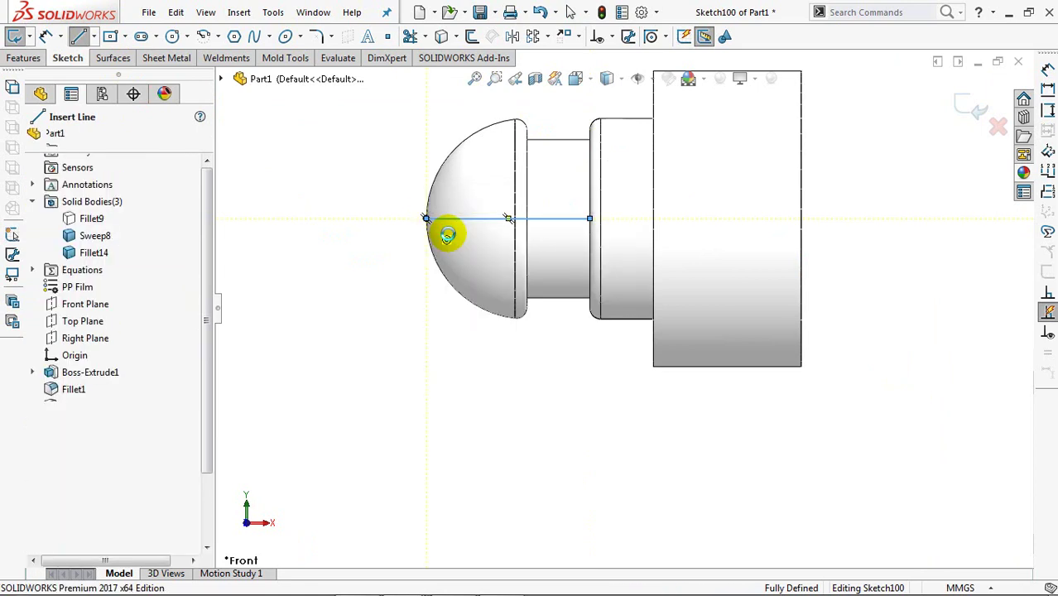
click(965, 103)
Cut Through All - Both as a 1.50 mm Mid-Plane thin feature, limited to body Fillet14.
click(123, 231)
click(116, 260)
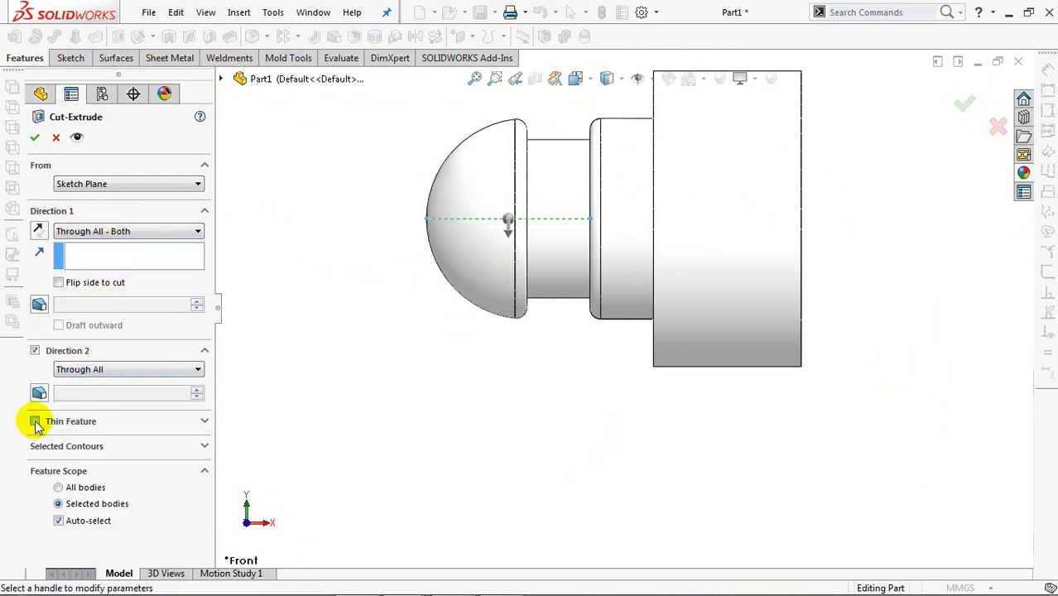
click(35, 424)
click(66, 439)
click(71, 467)
scroll(205, 515, down, 1)
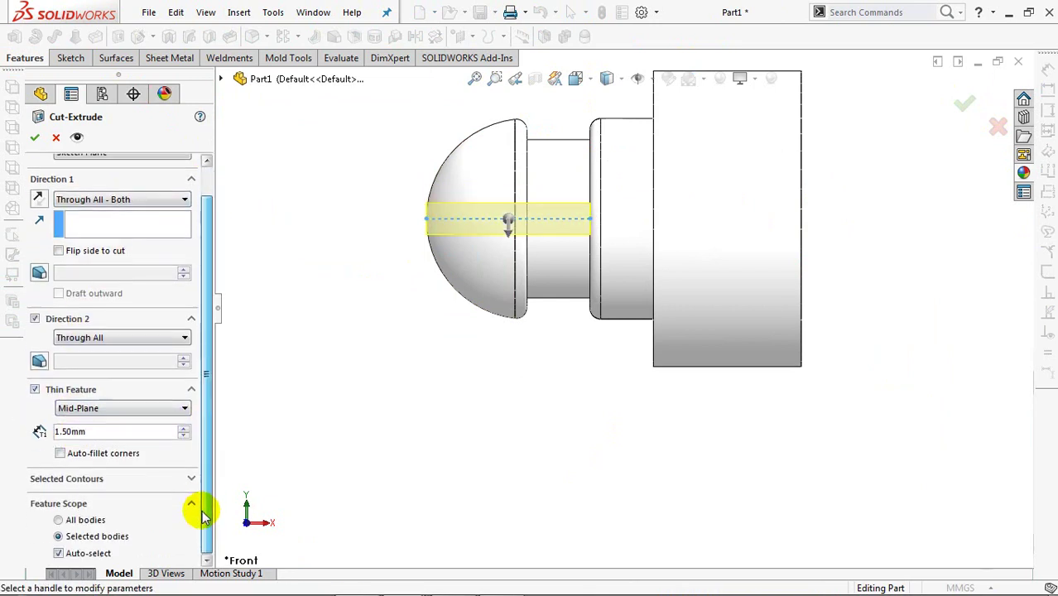
click(58, 553)
click(614, 321)
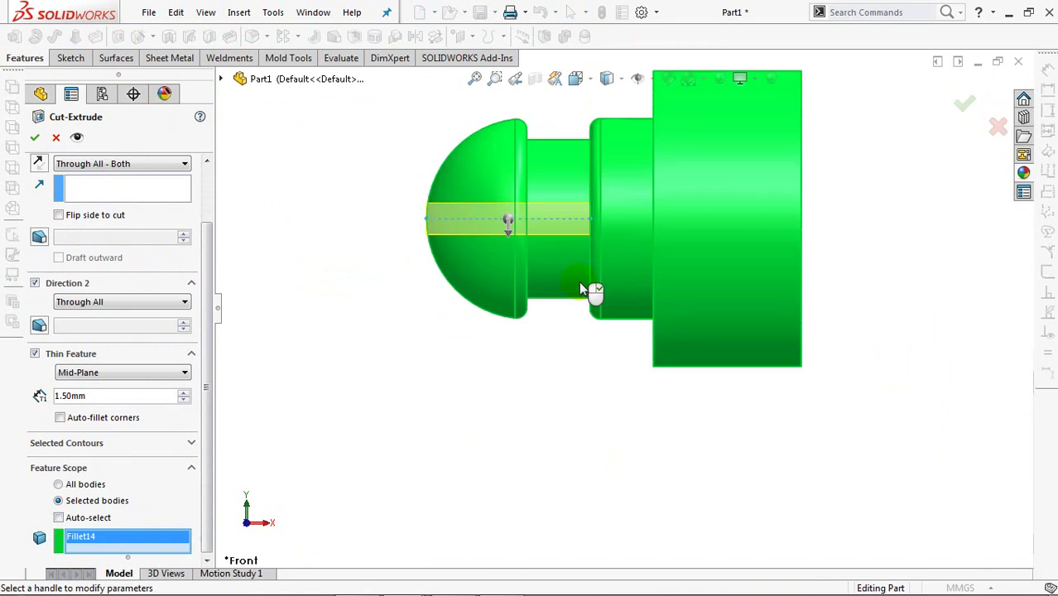
middle_drag(581, 286, 591, 290)
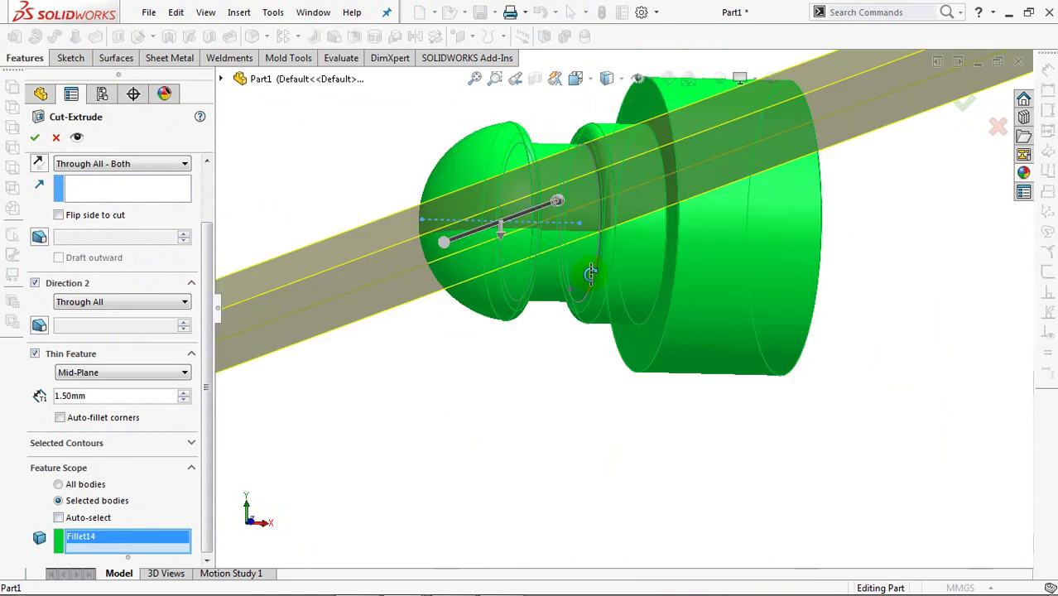
click(964, 106)
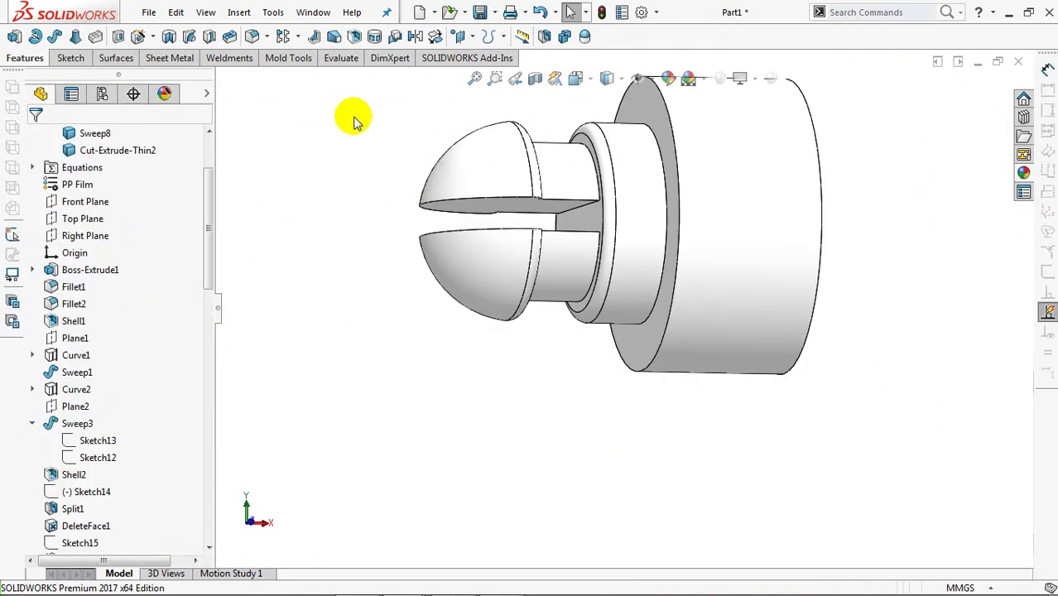
Fillet the six slot edges on the upper and lower dome halves at 0.5 mm.
click(252, 36)
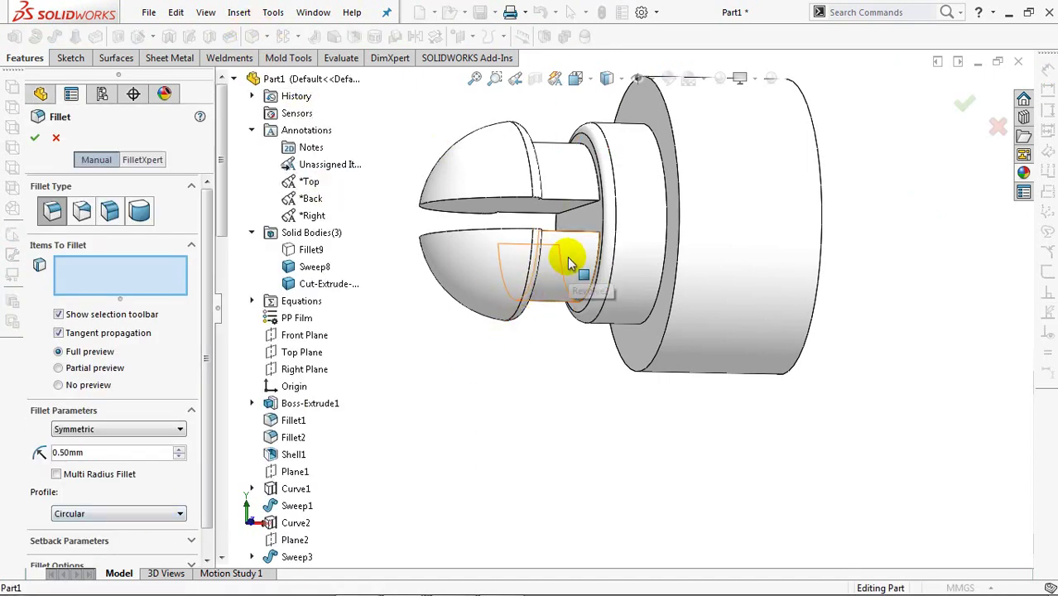
middle_drag(567, 256, 501, 204)
click(501, 201)
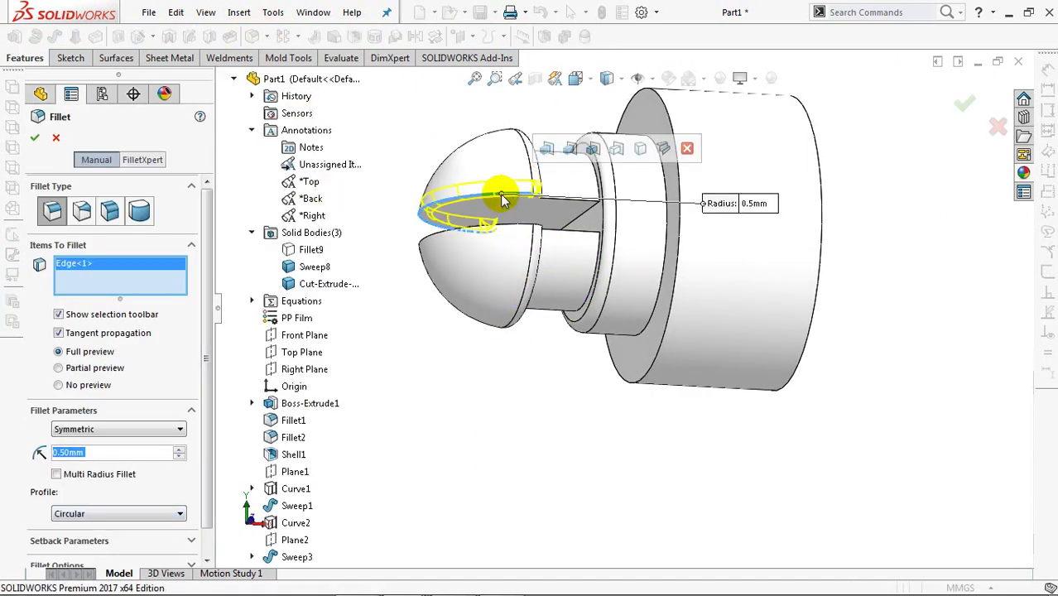
click(579, 201)
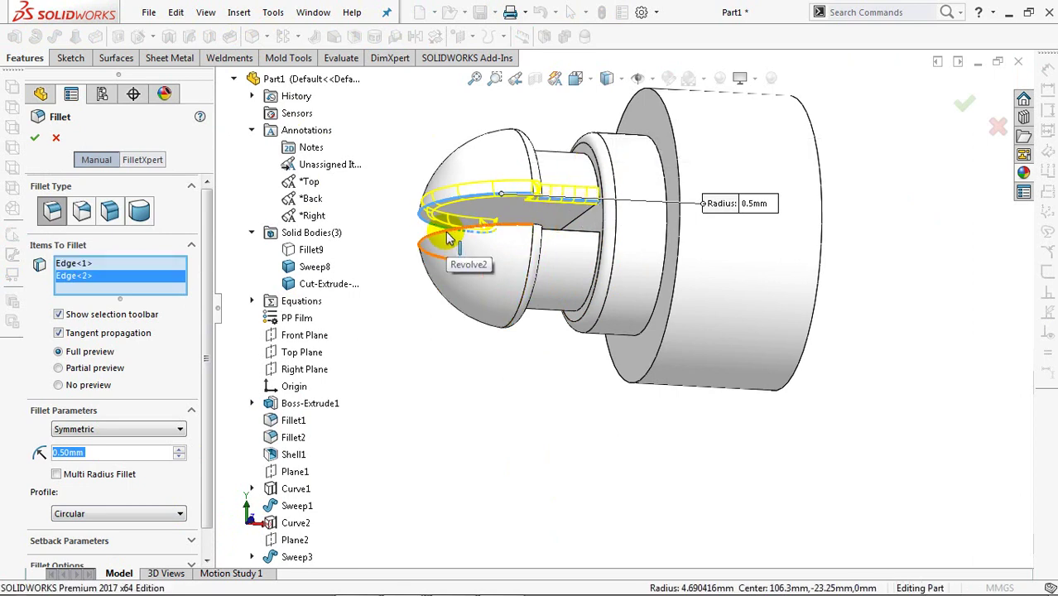
click(447, 239)
click(578, 236)
mouse_move(579, 236)
middle_down()
mouse_move(598, 258)
mouse_move(728, 279)
mouse_move(728, 238)
mouse_move(739, 227)
mouse_move(490, 203)
middle_up()
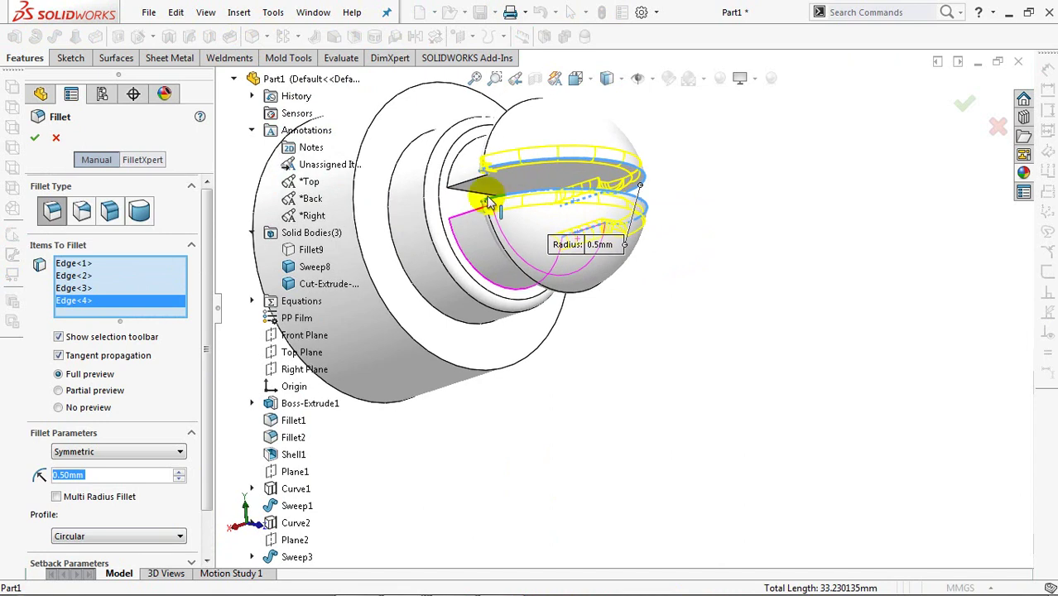
click(468, 217)
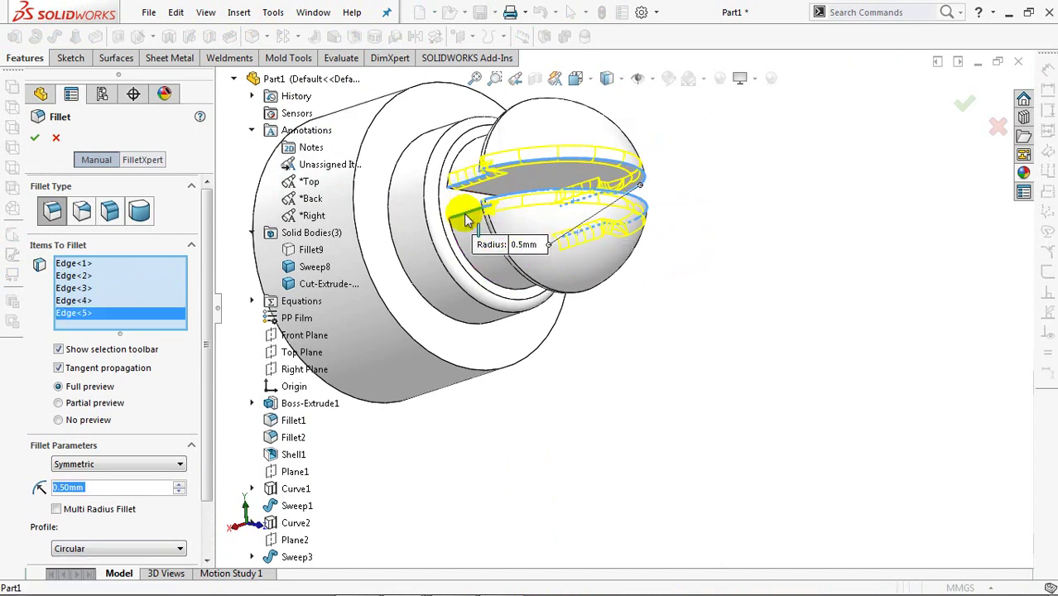
click(466, 218)
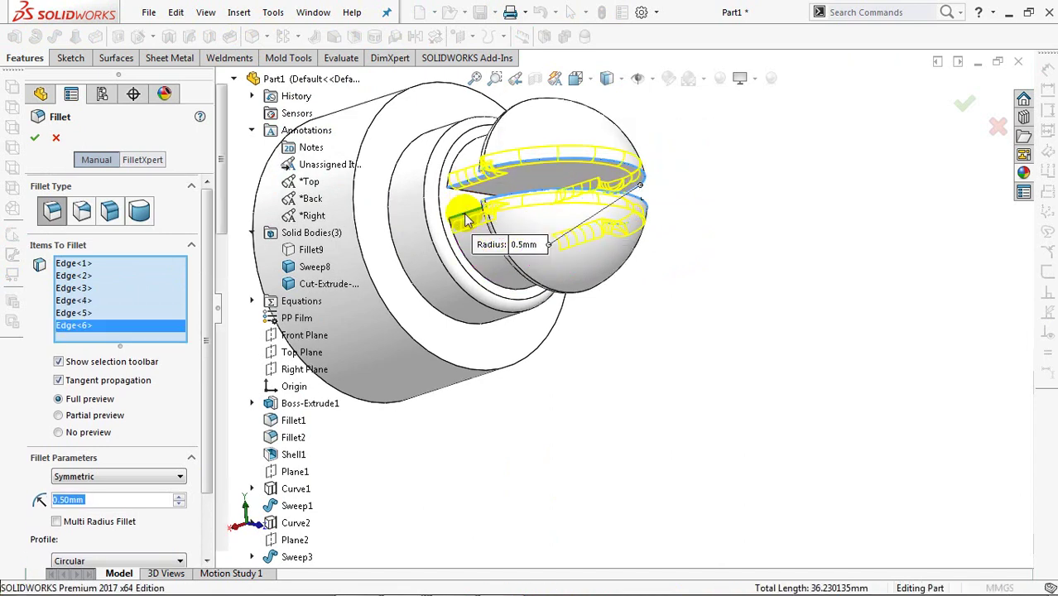
key(Return)
mouse_move(698, 232)
middle_down()
mouse_move(650, 259)
mouse_move(557, 243)
mouse_move(534, 269)
mouse_move(523, 215)
mouse_move(499, 265)
mouse_move(375, 294)
middle_up()
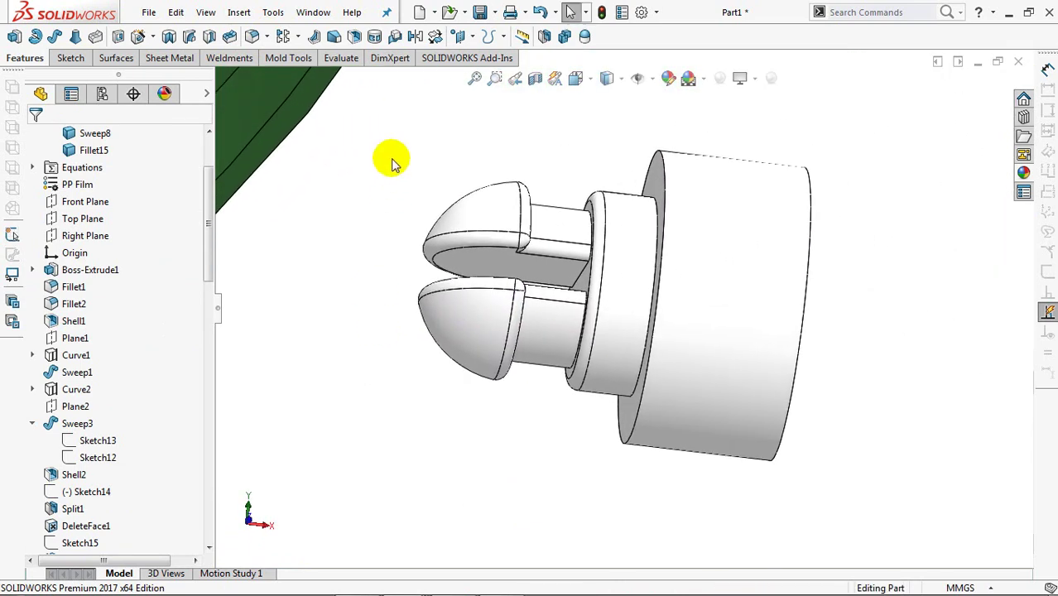
Rotate the knob body, without copying, 90° about Line1@Sketch100.
click(436, 38)
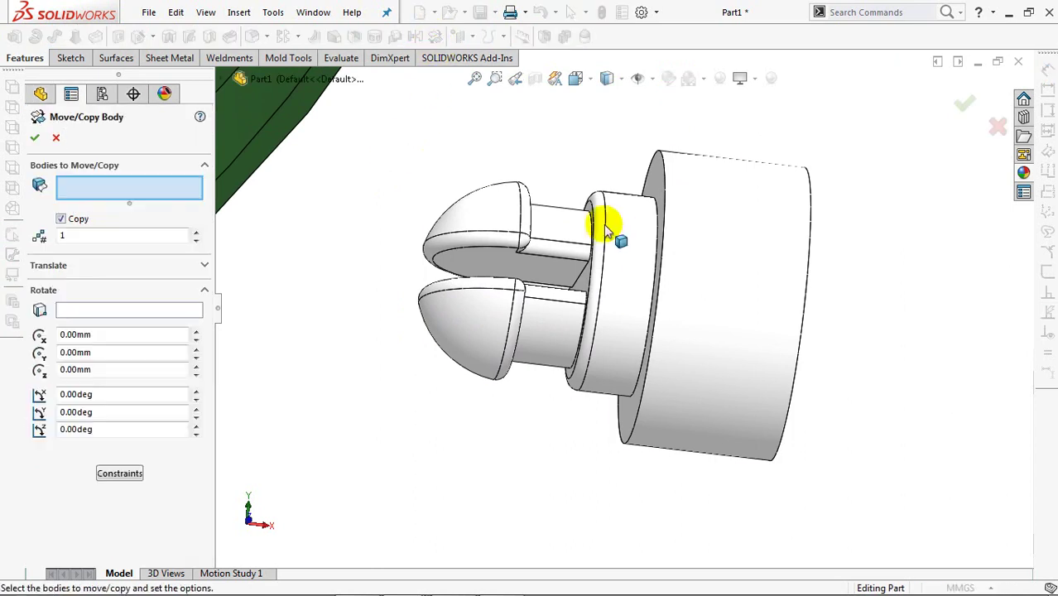
click(686, 281)
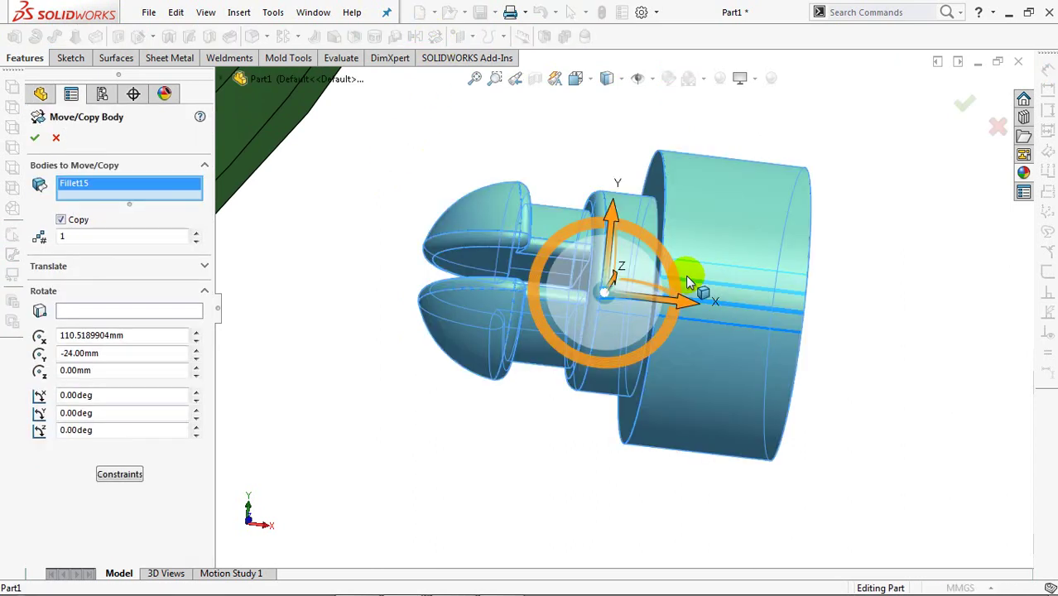
click(61, 221)
click(90, 292)
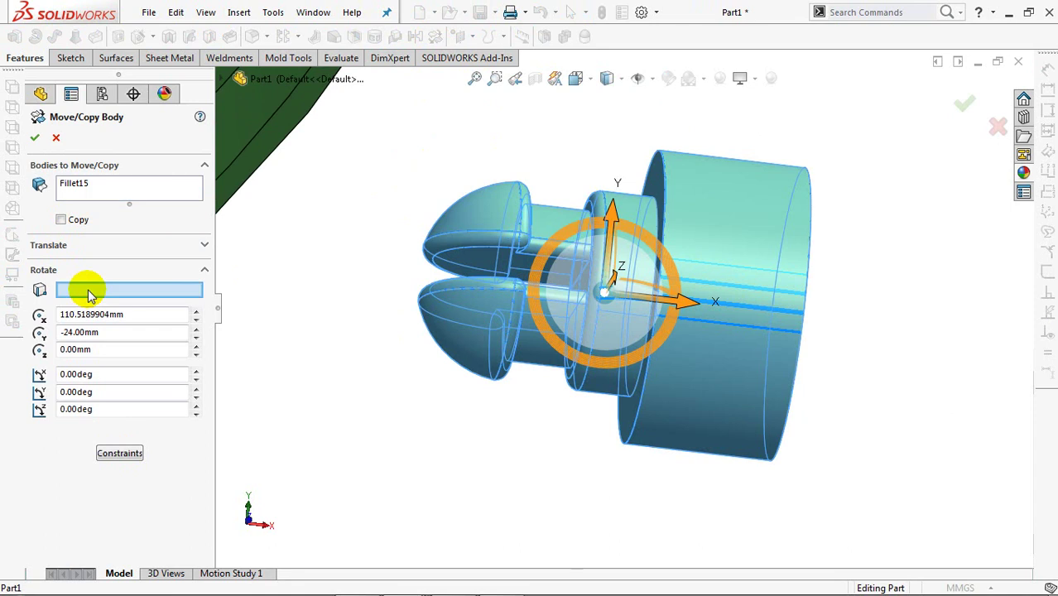
click(224, 80)
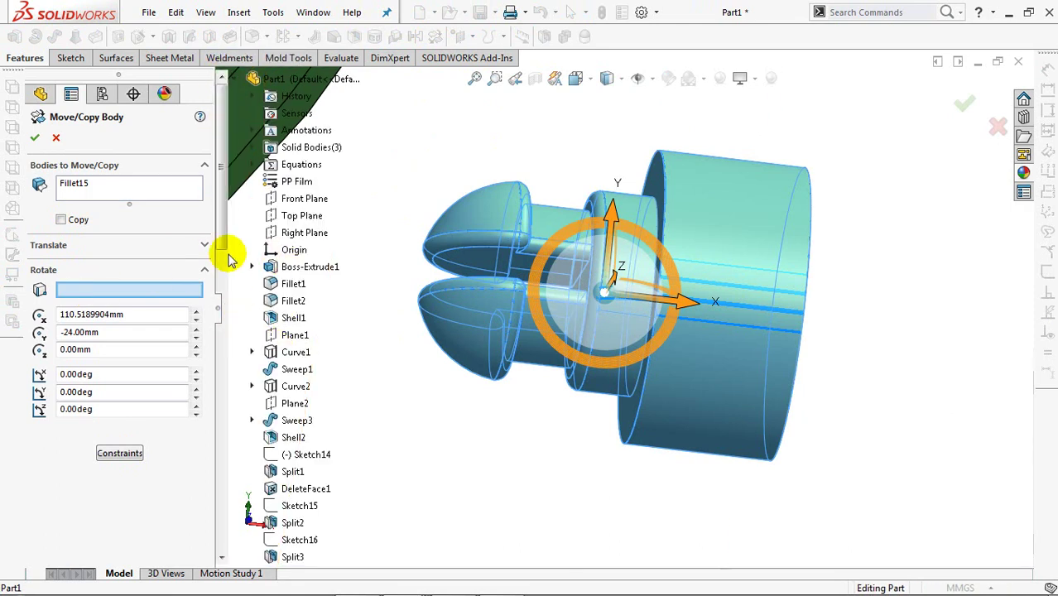
drag(218, 248, 213, 577)
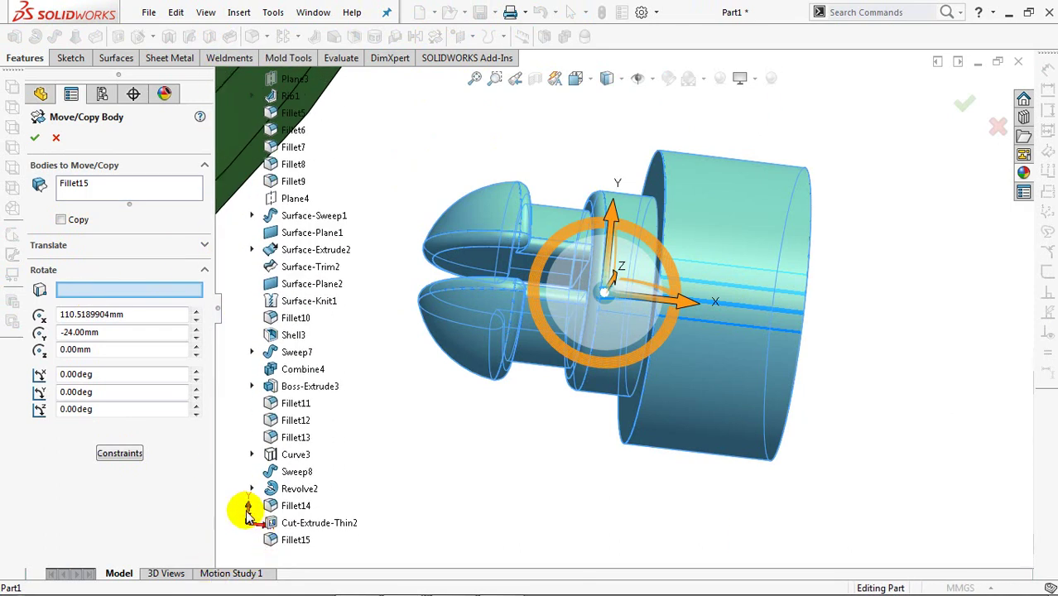
click(253, 523)
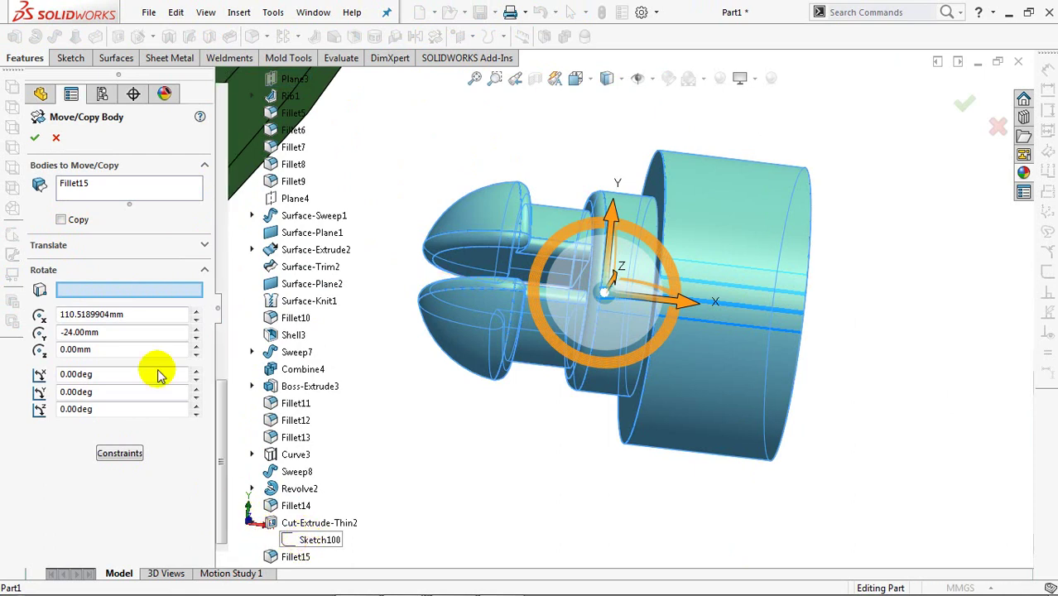
click(319, 540)
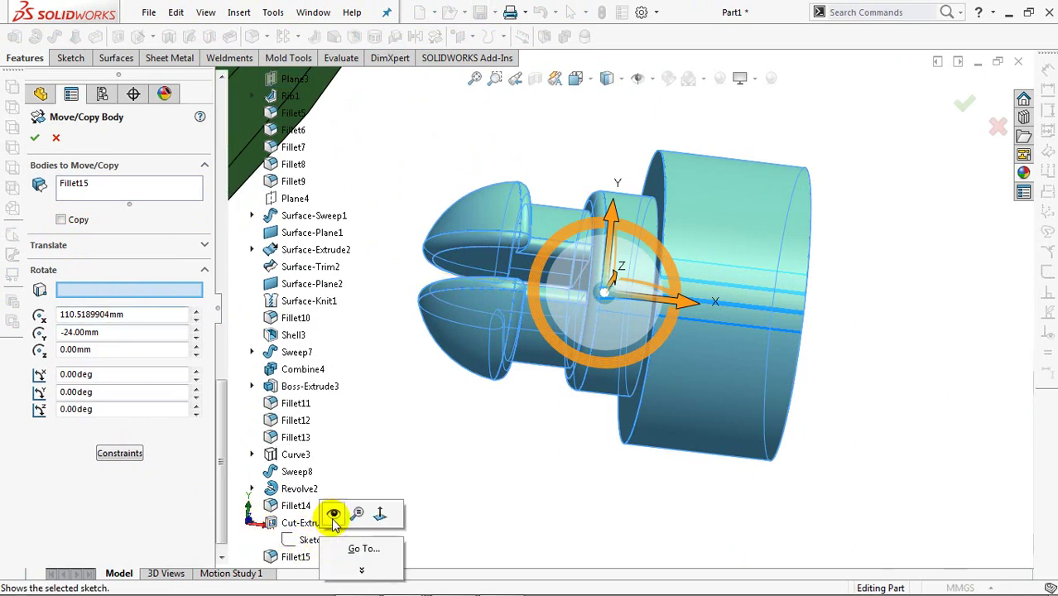
click(427, 277)
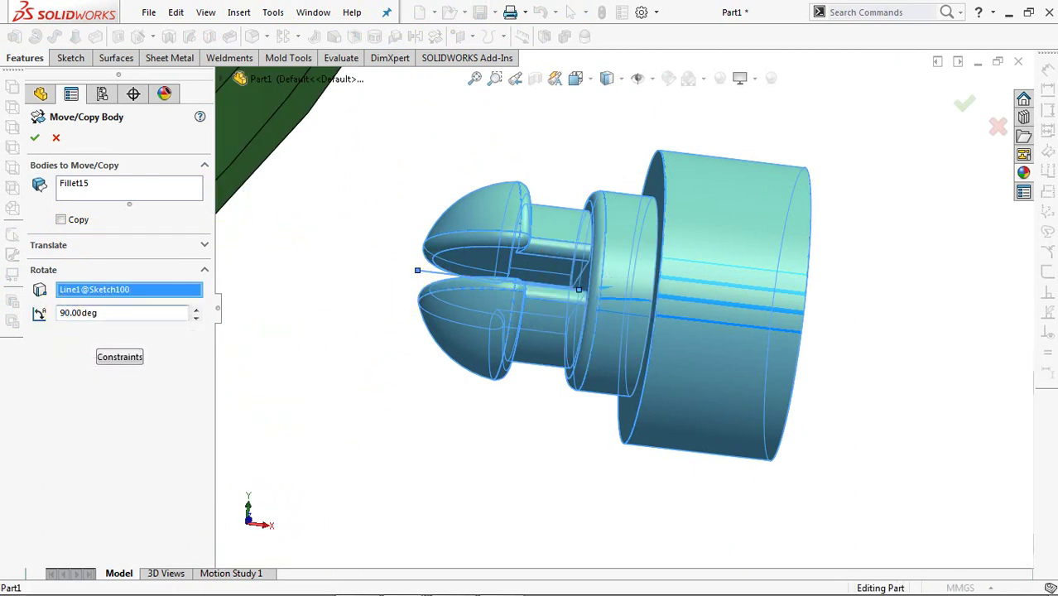
click(62, 313)
click(35, 138)
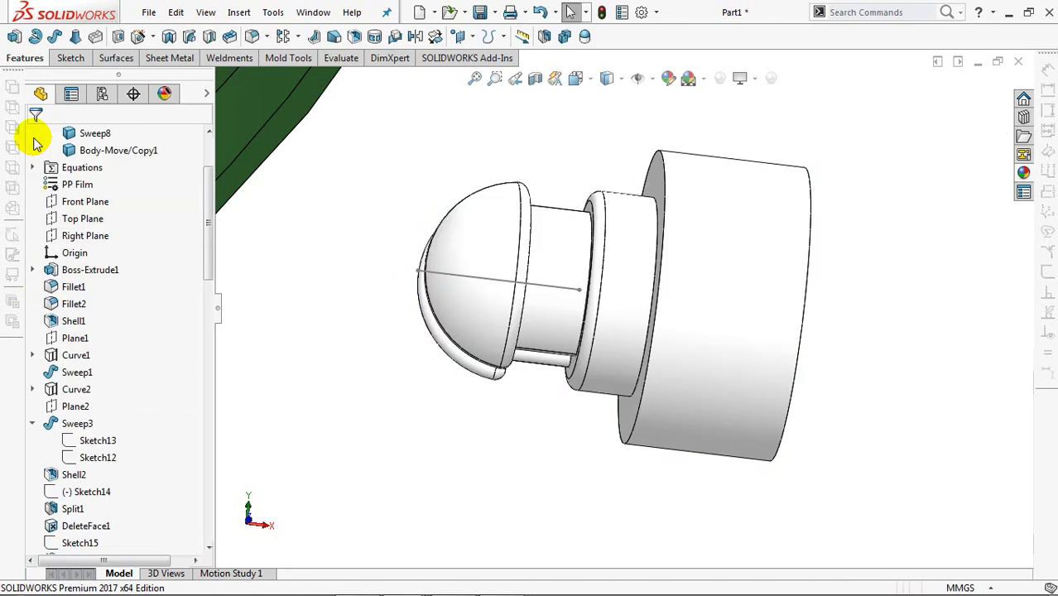
Hide the Sketch100 axis line on the model.
click(438, 342)
click(482, 279)
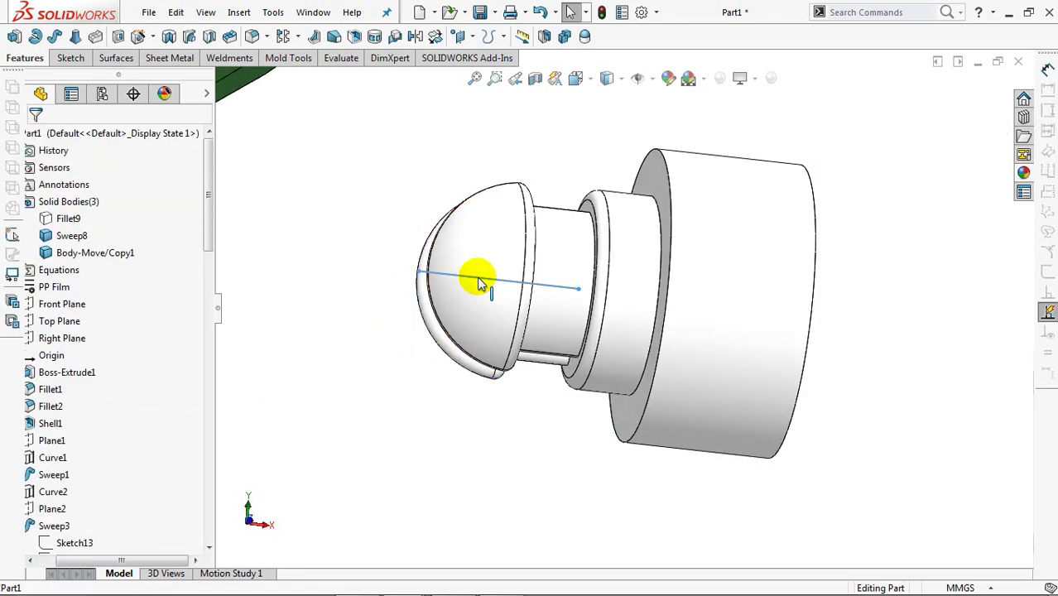
click(521, 230)
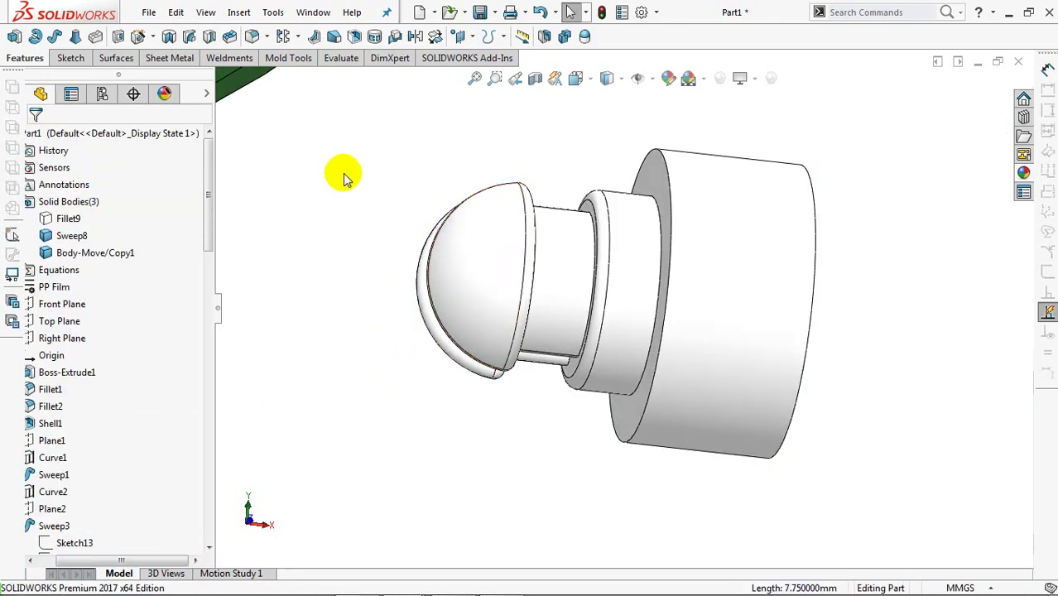
Split Body-Move/Copy1 with the cylinder's ring face as trim tool, checking body 1, into Split5[1] and Split5[2].
click(545, 37)
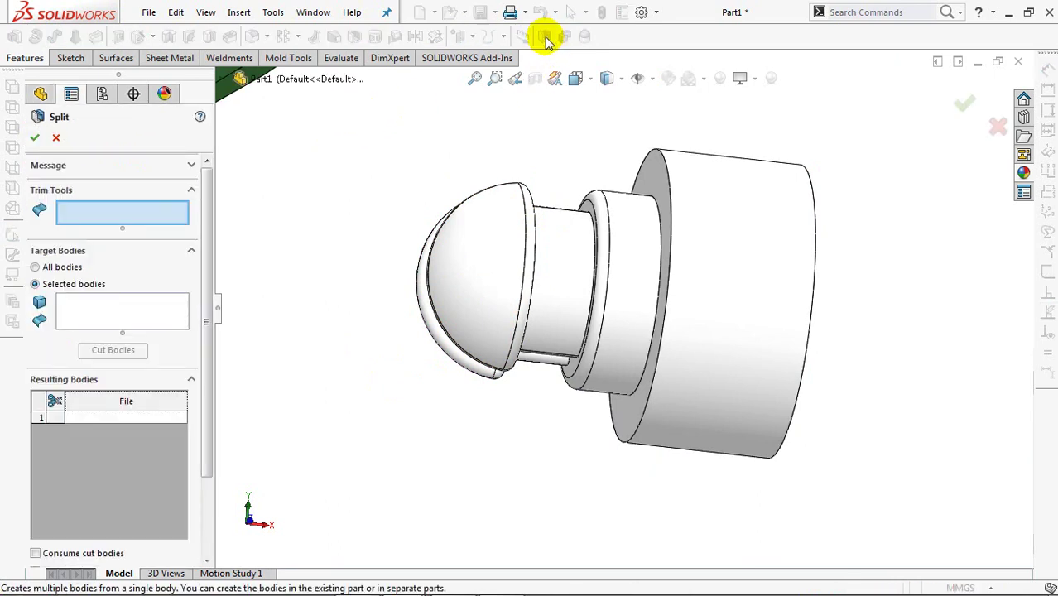
click(651, 187)
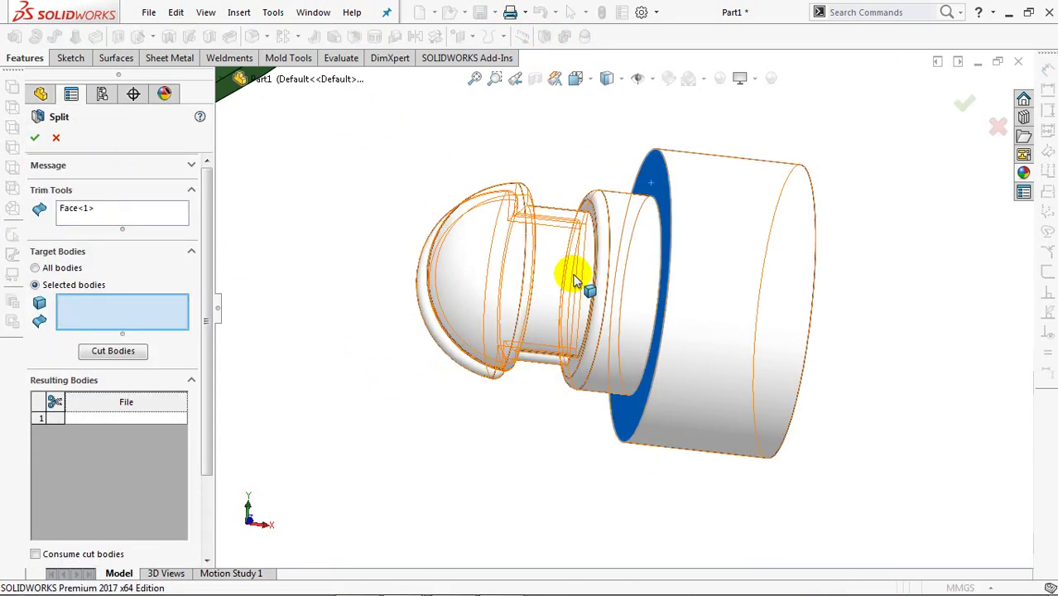
click(579, 277)
click(112, 351)
click(54, 421)
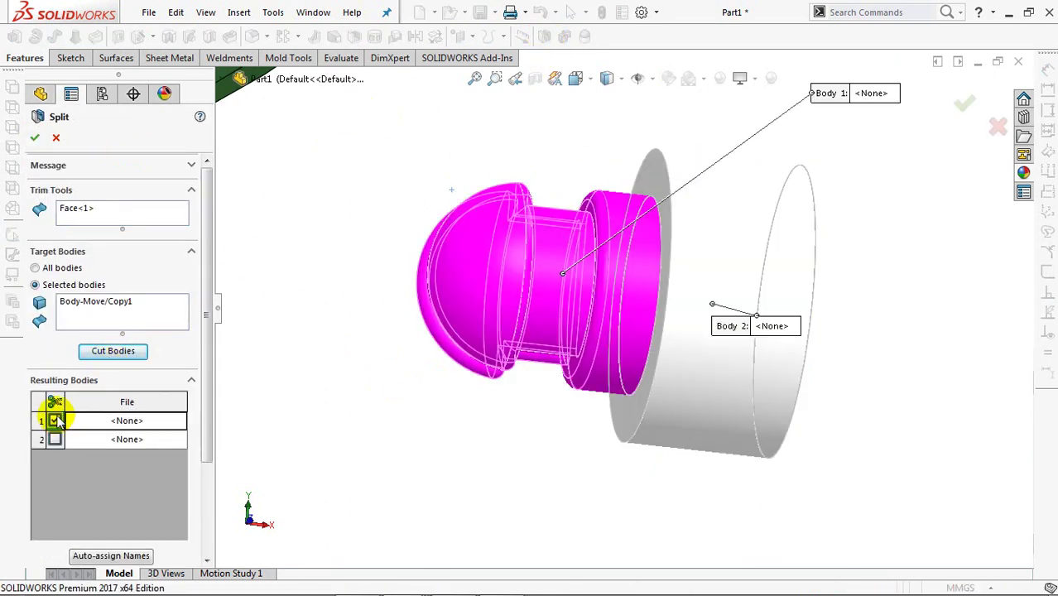
mouse_move(213, 373)
mouse_down()
mouse_move(208, 403)
mouse_move(208, 372)
mouse_up()
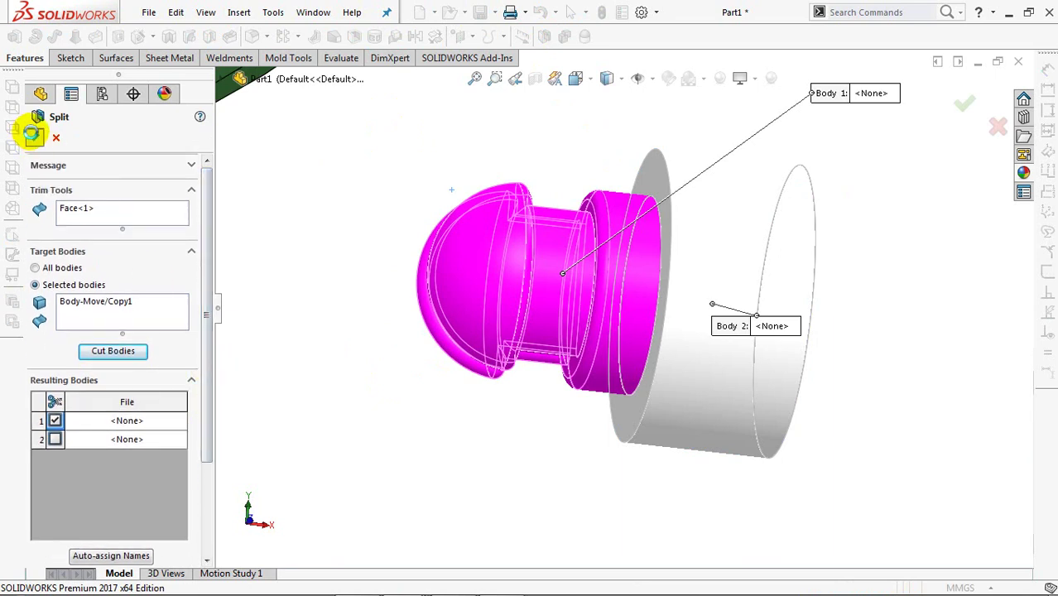
click(33, 134)
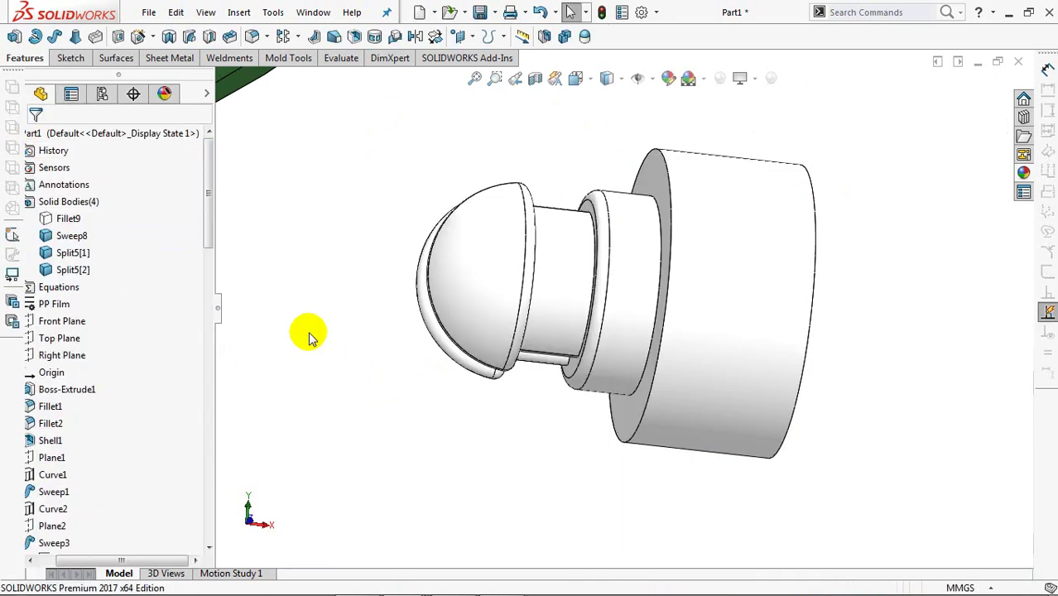
middle_drag(306, 385, 322, 384)
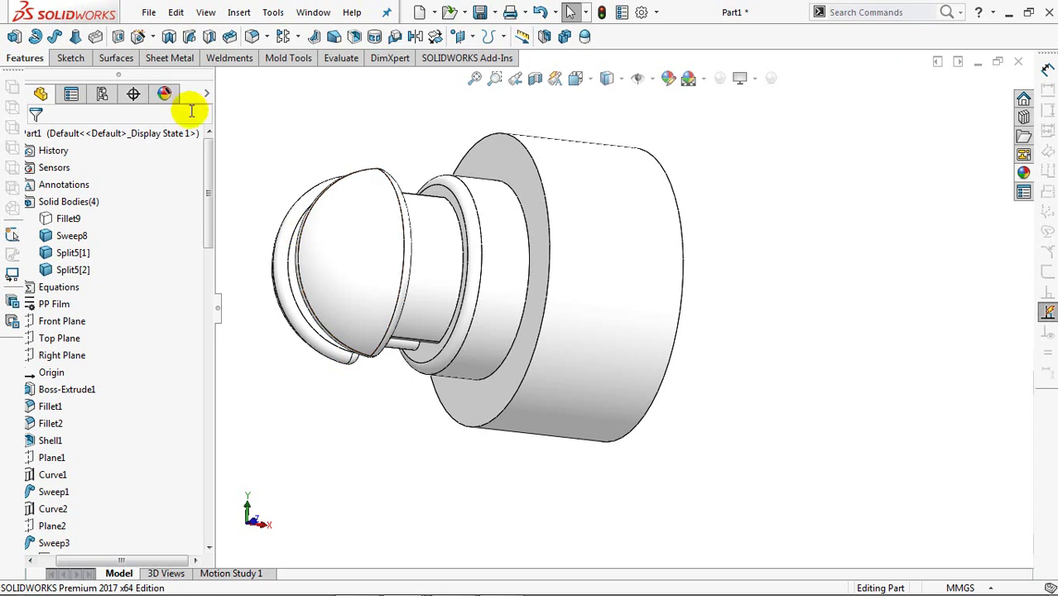
Sketch a single line across the cylinder's ring face and exit the sketch.
click(83, 59)
click(15, 35)
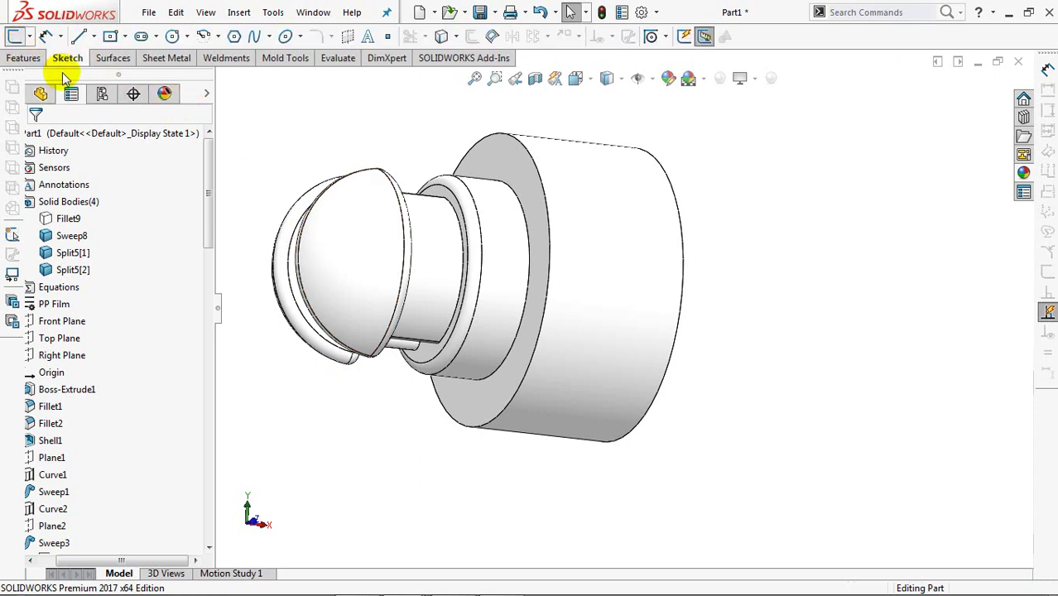
click(501, 385)
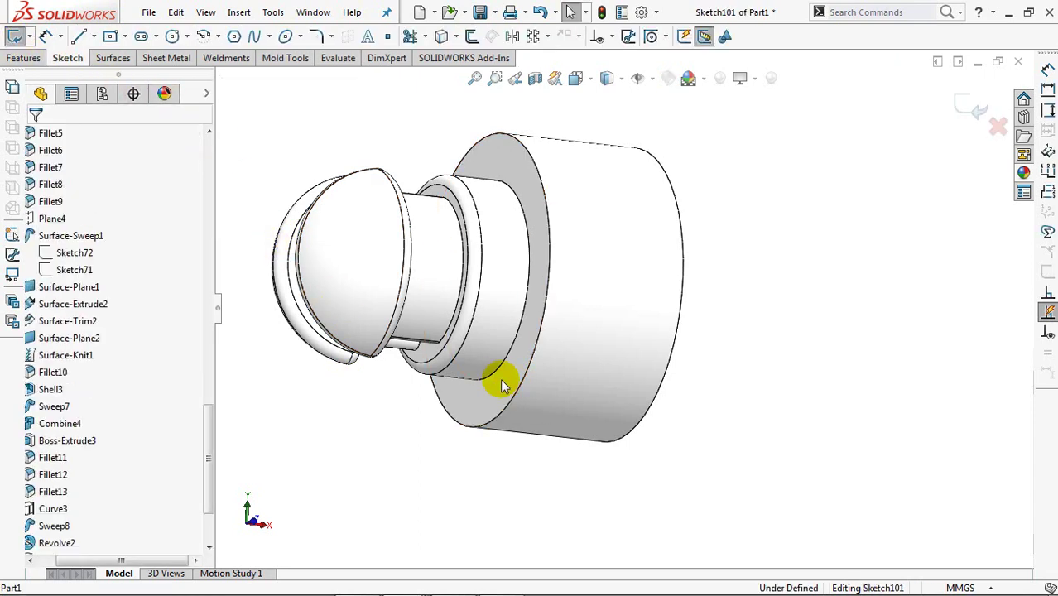
click(79, 37)
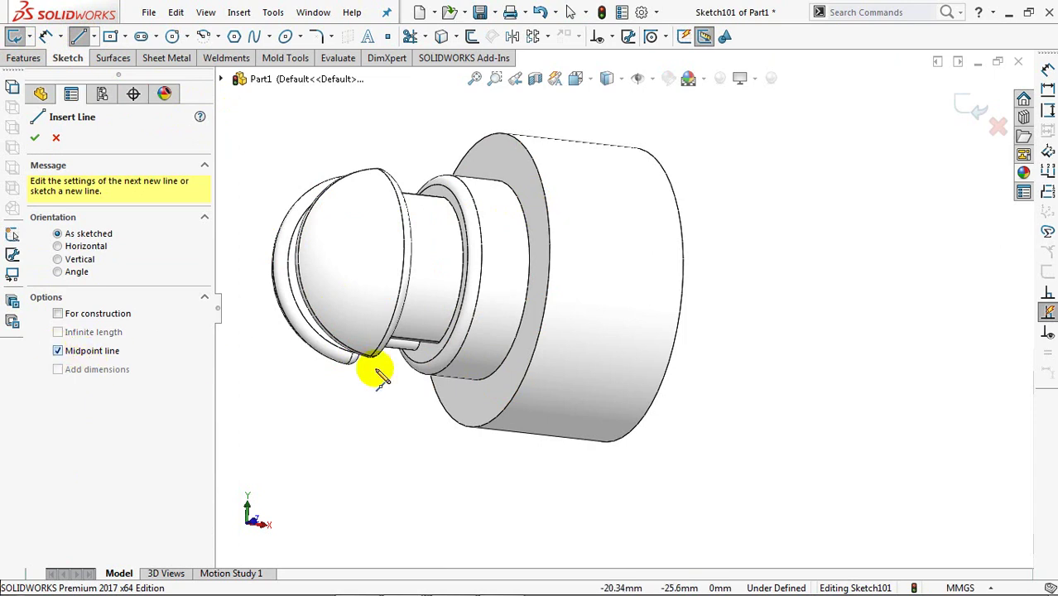
click(487, 281)
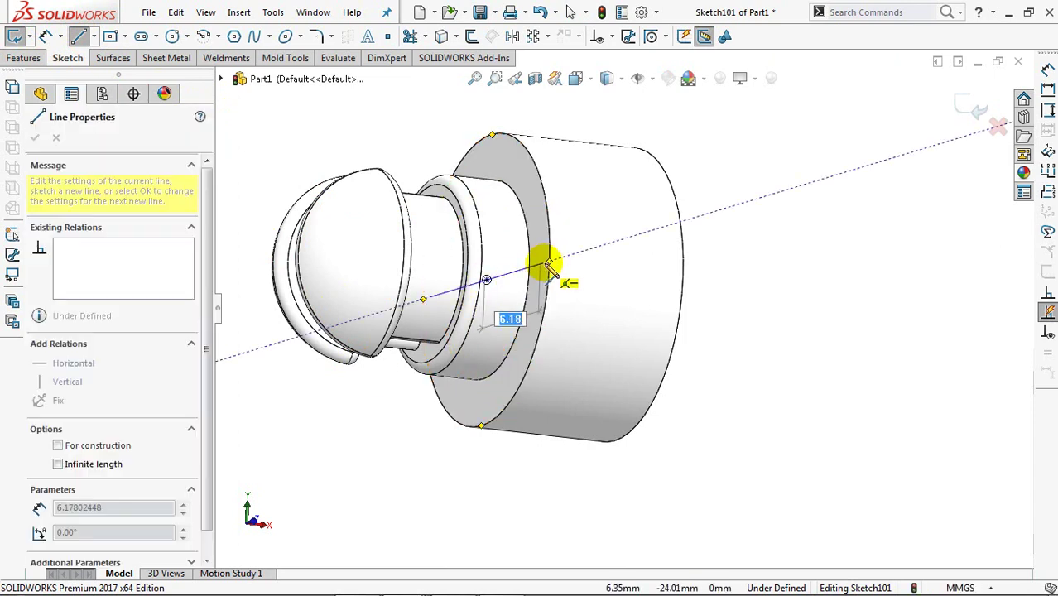
click(572, 255)
right_click(574, 254)
click(593, 271)
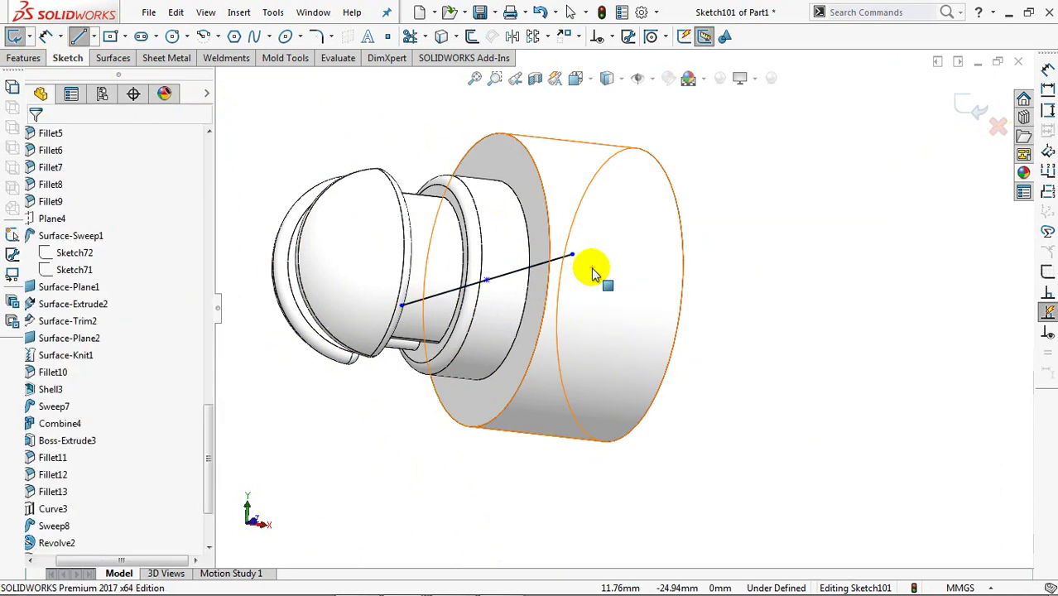
click(970, 99)
Project the line as a Split Line onto the shoulder, side and end faces of the cylinder.
click(33, 59)
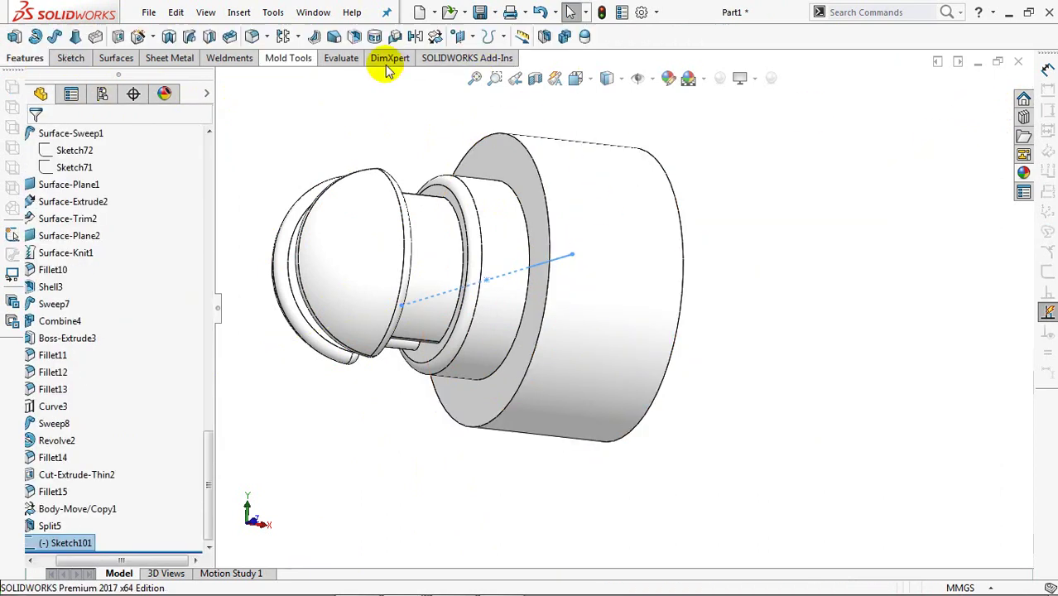
click(491, 36)
click(513, 77)
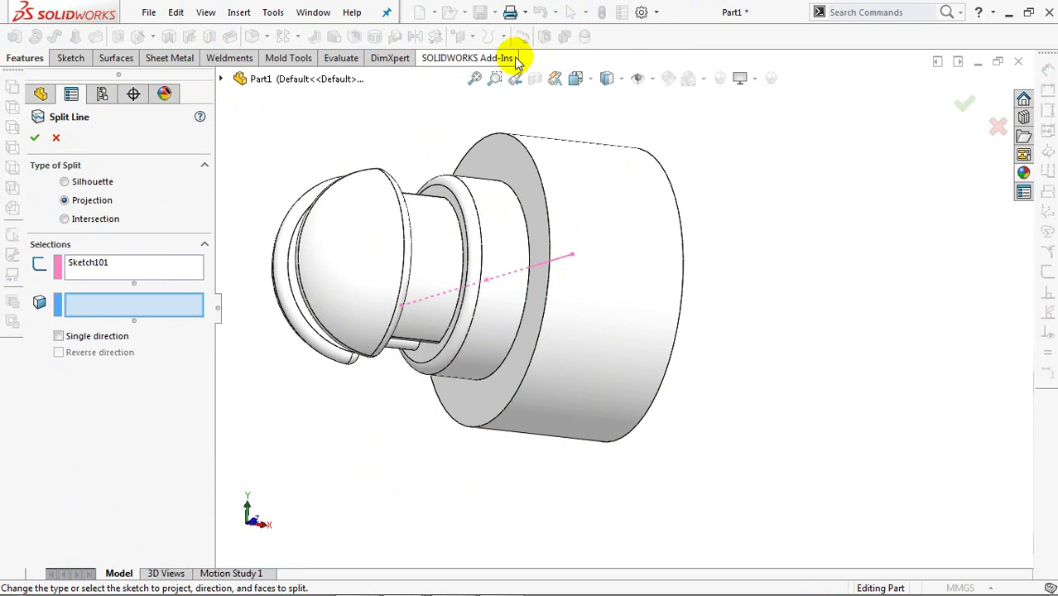
click(509, 170)
click(571, 230)
middle_drag(571, 230, 520, 217)
click(737, 263)
right_click(737, 259)
mouse_move(672, 236)
middle_down()
mouse_move(739, 254)
mouse_move(700, 217)
middle_up()
drag(209, 461, 214, 153)
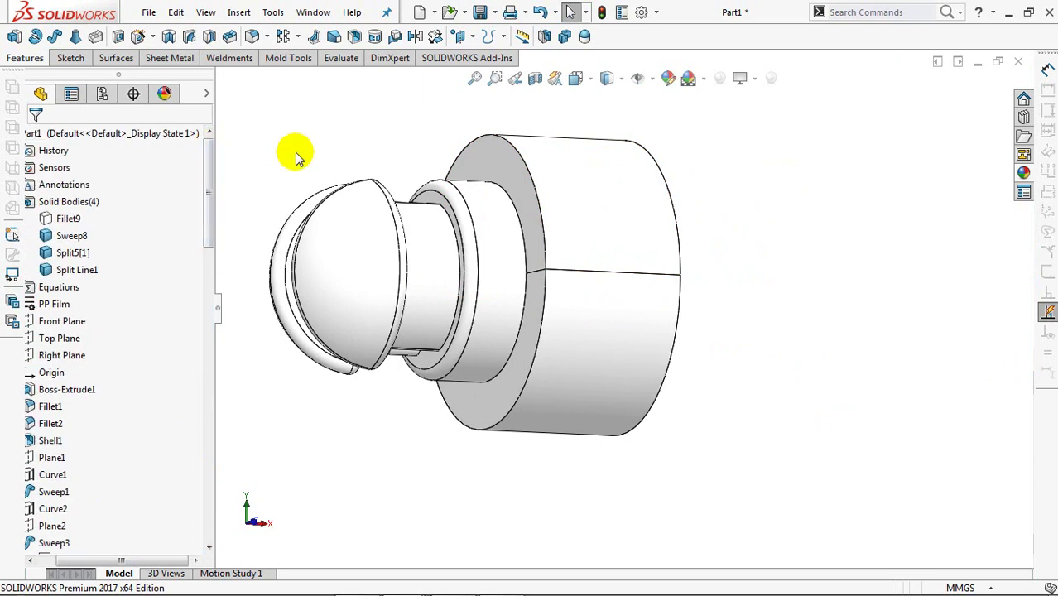
scroll(199, 414, down, 4)
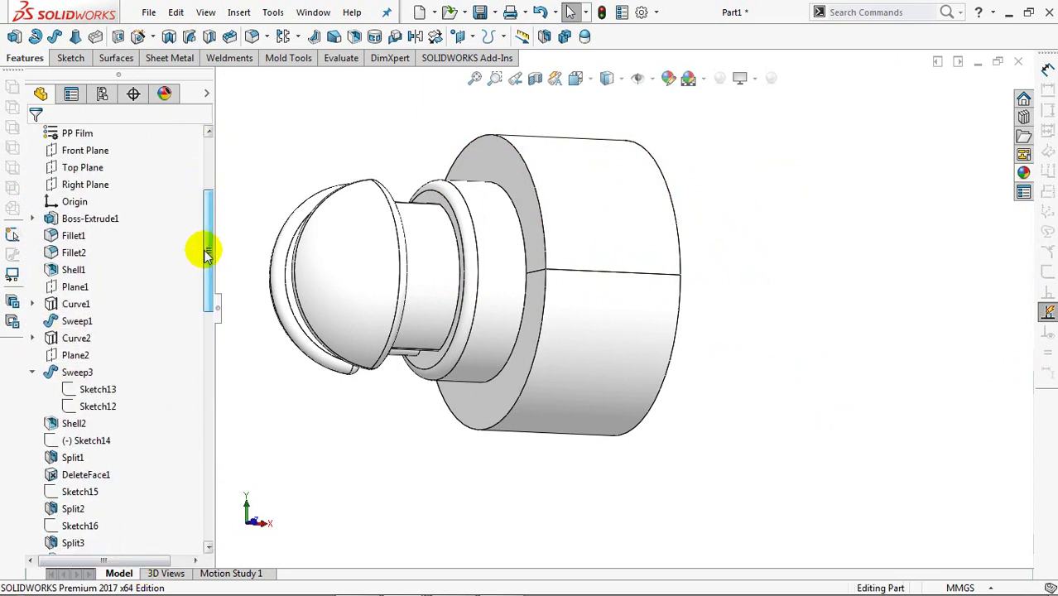
scroll(198, 249, up, 5)
Create Plane5 parallel to Top Plane through the split line's vertex.
click(81, 256)
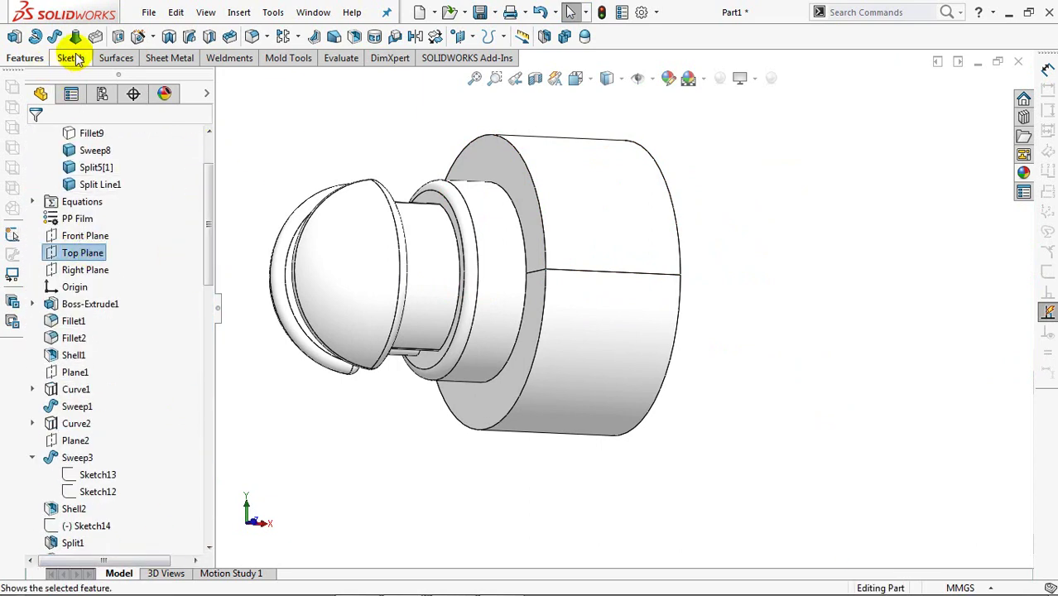
click(469, 38)
click(485, 52)
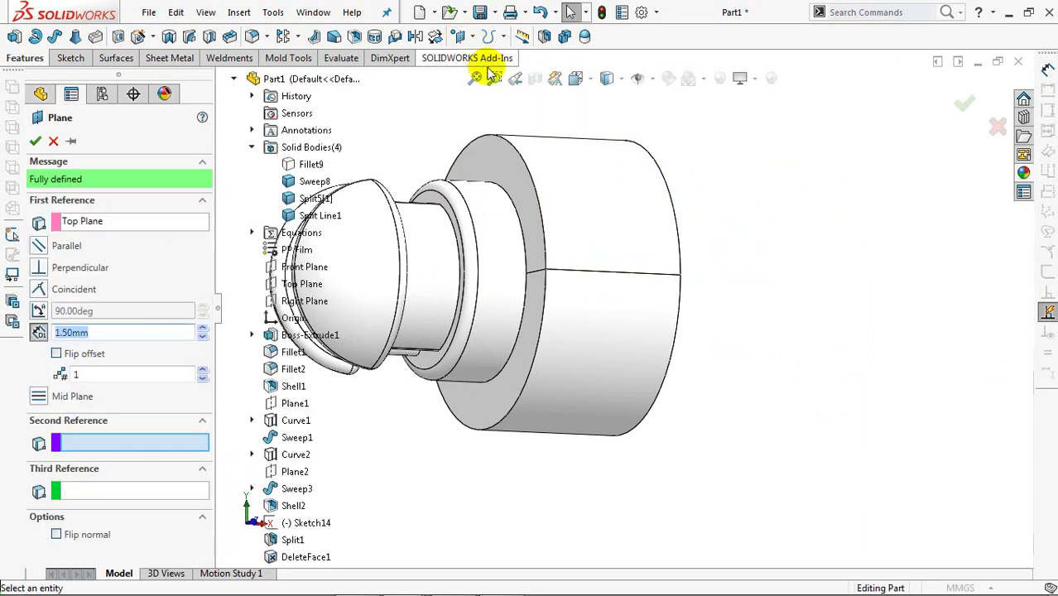
click(545, 272)
right_click(545, 271)
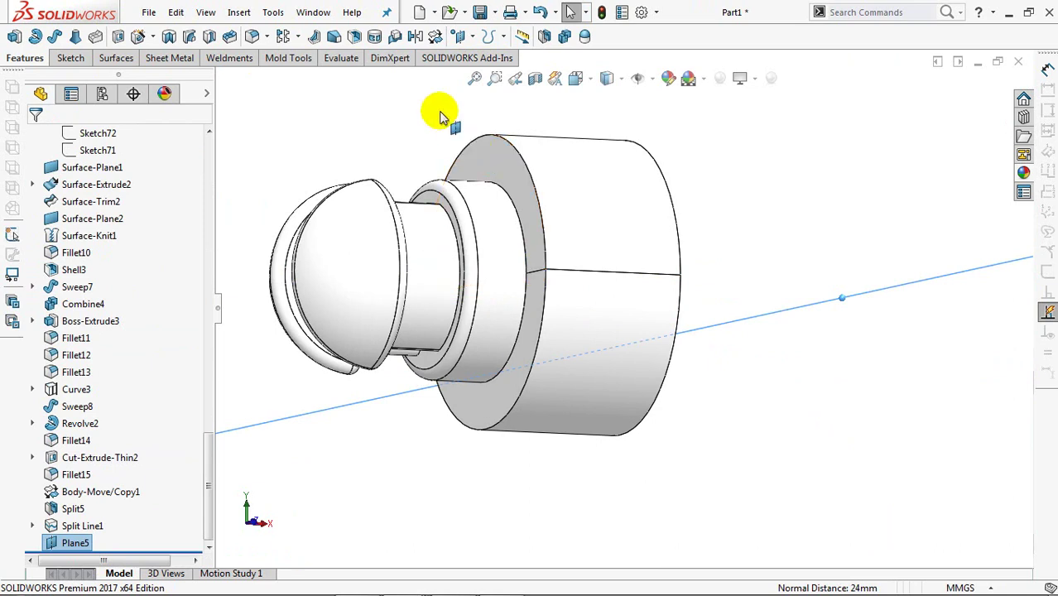
Apply a 1° draft about Plane5 to the flange face and the cylinder's end face.
click(335, 41)
click(504, 165)
mouse_move(568, 218)
middle_down()
mouse_move(502, 229)
mouse_move(738, 236)
middle_up()
click(734, 240)
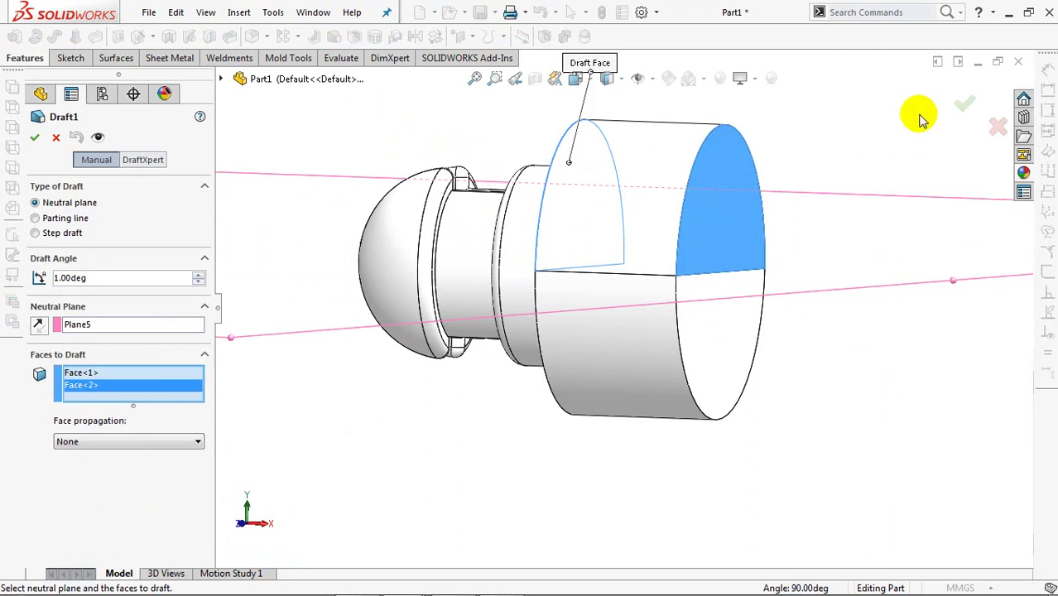
click(966, 103)
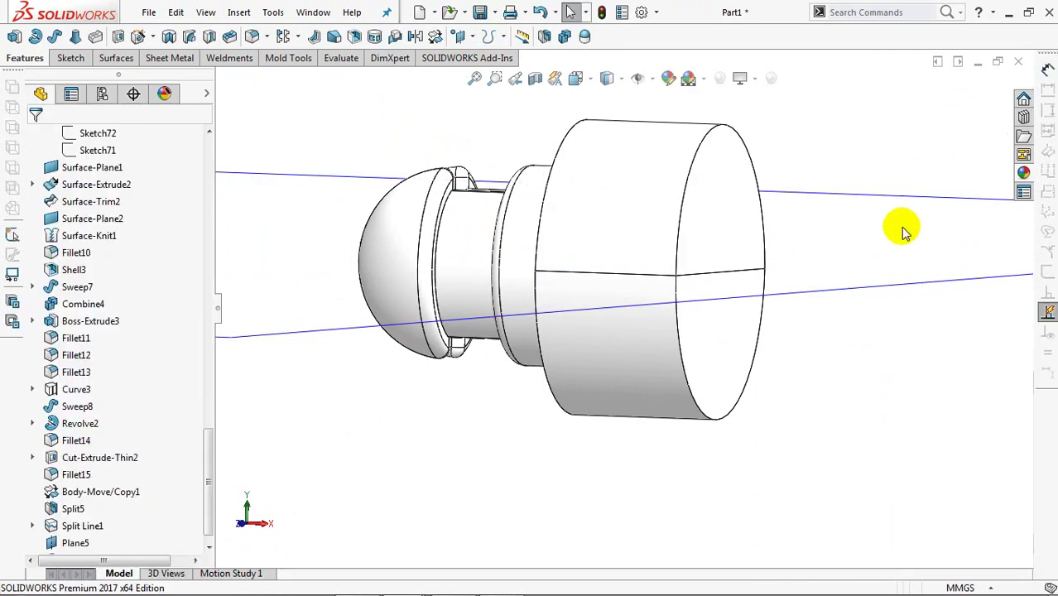
click(904, 196)
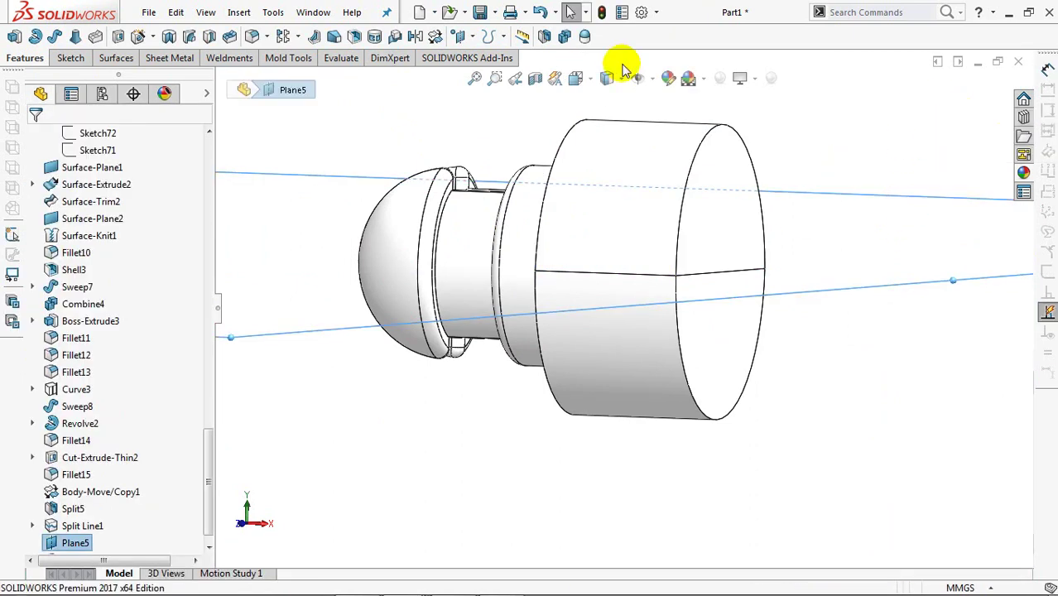
Start a second draft on the lower side face and inner step face, then cancel it.
click(334, 42)
click(704, 348)
mouse_move(695, 351)
middle_down()
mouse_move(747, 341)
mouse_move(538, 406)
middle_up()
click(537, 400)
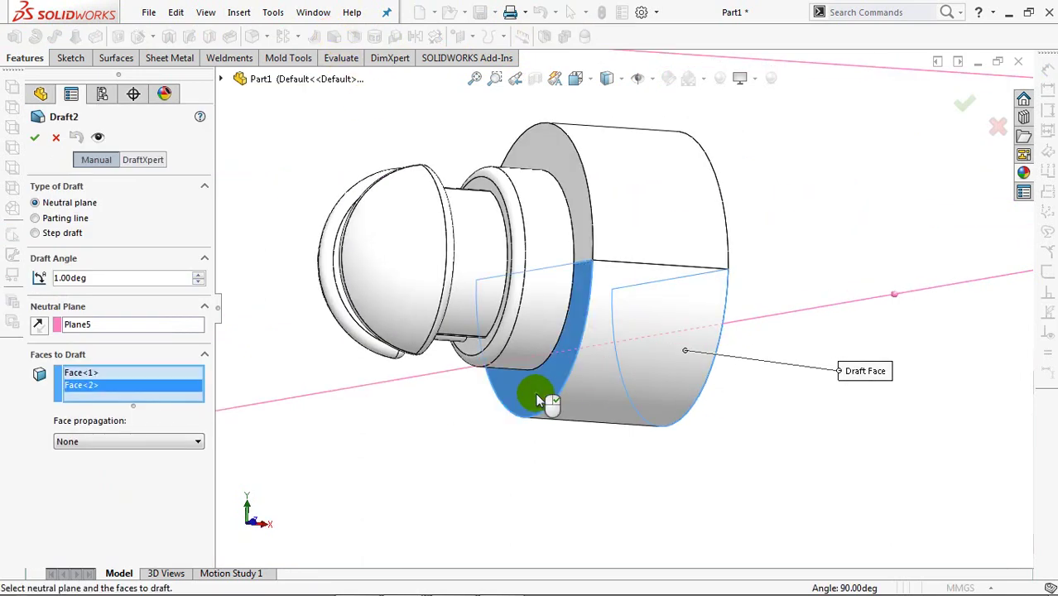
scroll(612, 337, up, 5)
scroll(611, 450, up, 2)
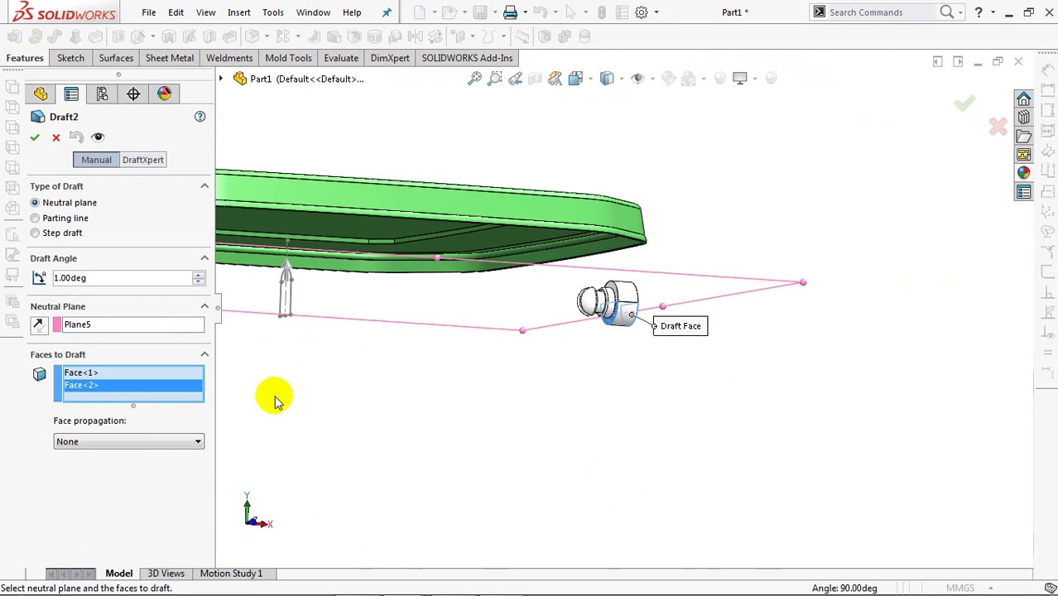
scroll(646, 298, down, 5)
scroll(646, 207, down, 3)
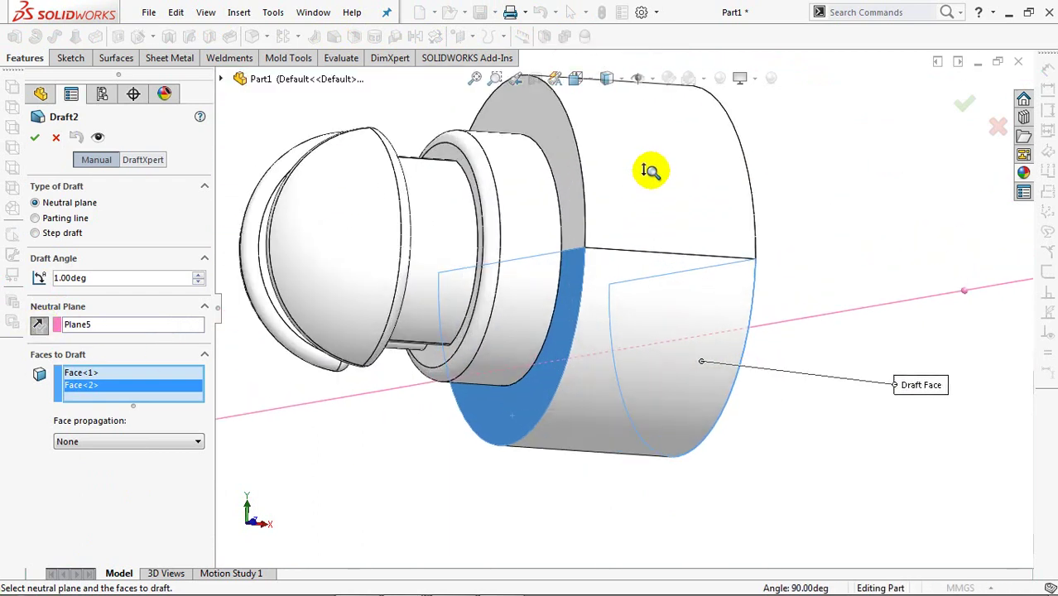
click(35, 139)
Hide the large cylinder body and Plane5.
mouse_move(538, 337)
middle_down()
mouse_move(509, 348)
mouse_move(526, 355)
middle_up()
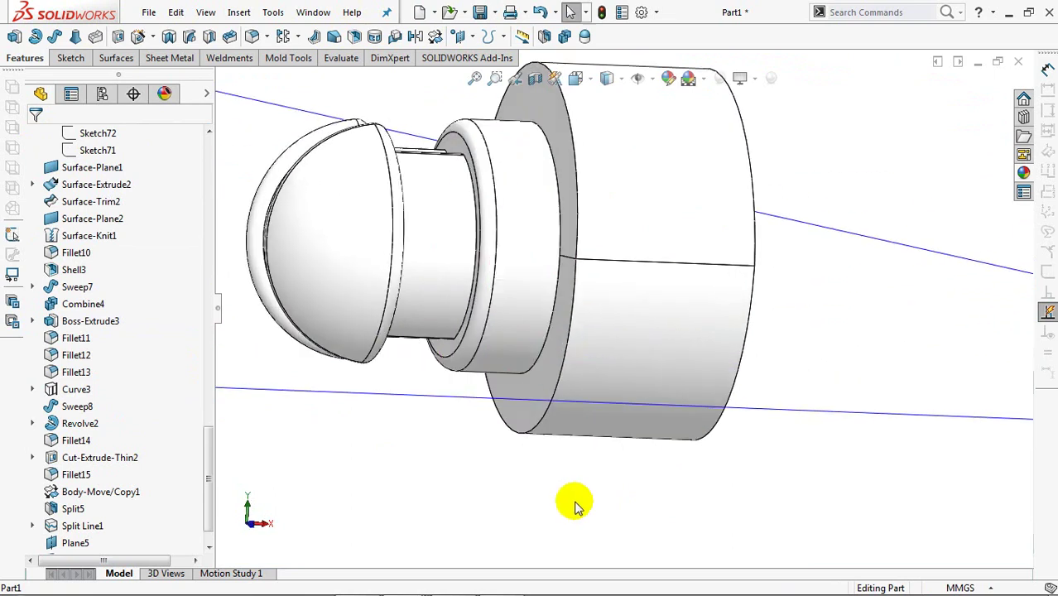
click(679, 165)
click(741, 111)
mouse_move(704, 220)
middle_down()
mouse_move(645, 253)
mouse_move(810, 480)
mouse_move(780, 362)
middle_up()
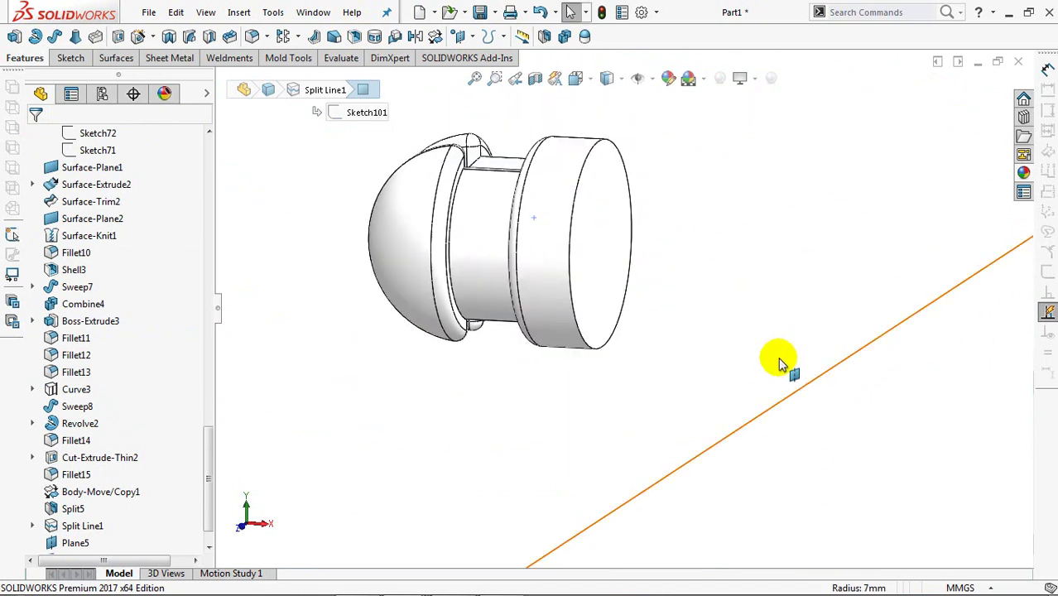
click(779, 362)
click(825, 313)
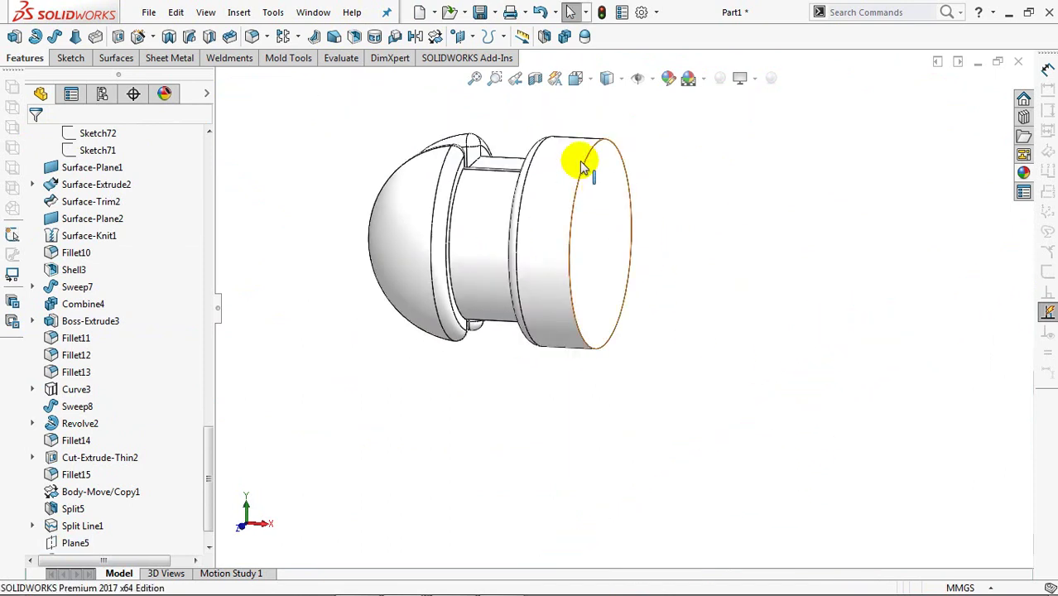
Offset the clip's flat round end face outward 1 mm with Move Face, then frame the tray and clip.
click(289, 63)
click(242, 37)
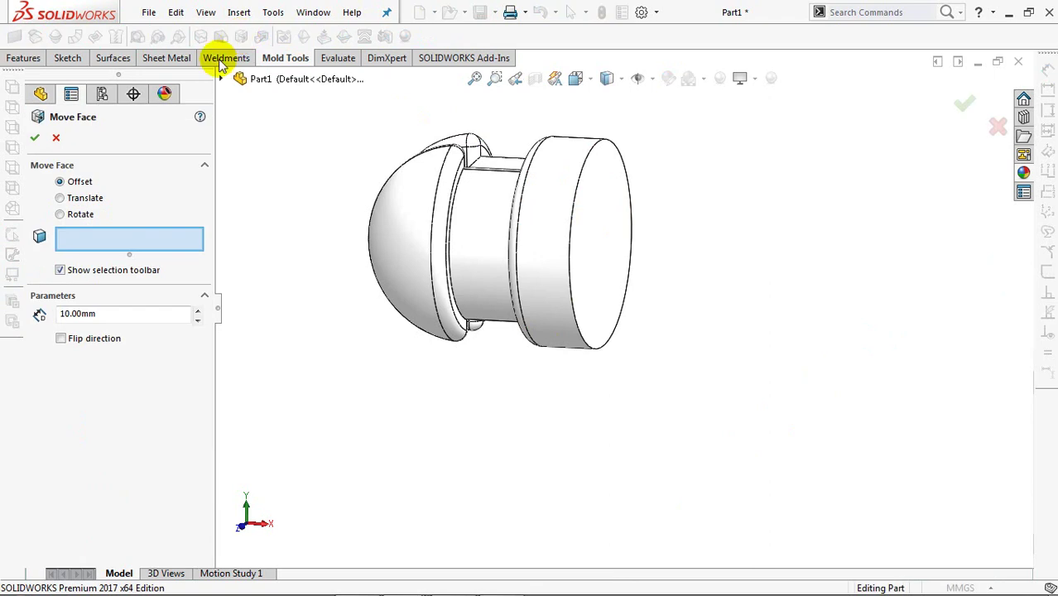
click(586, 285)
key(Return)
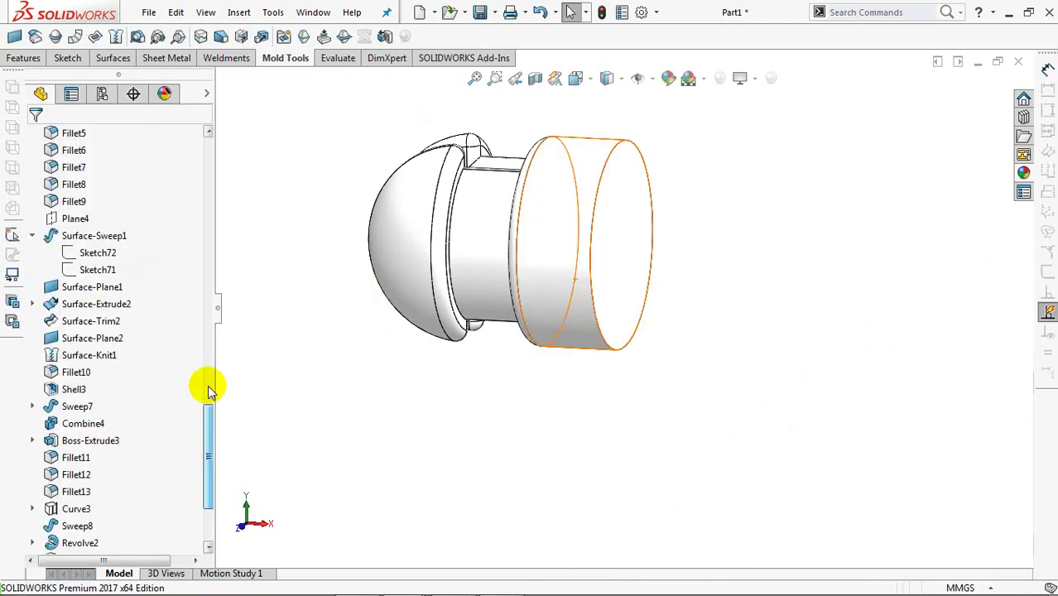
scroll(209, 389, up, 10)
click(91, 253)
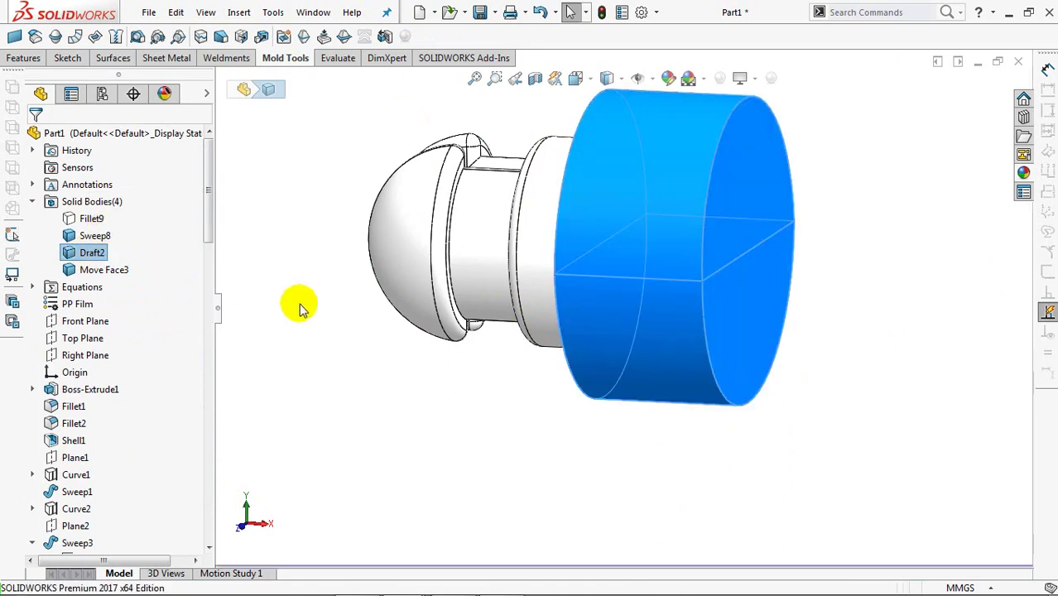
click(322, 286)
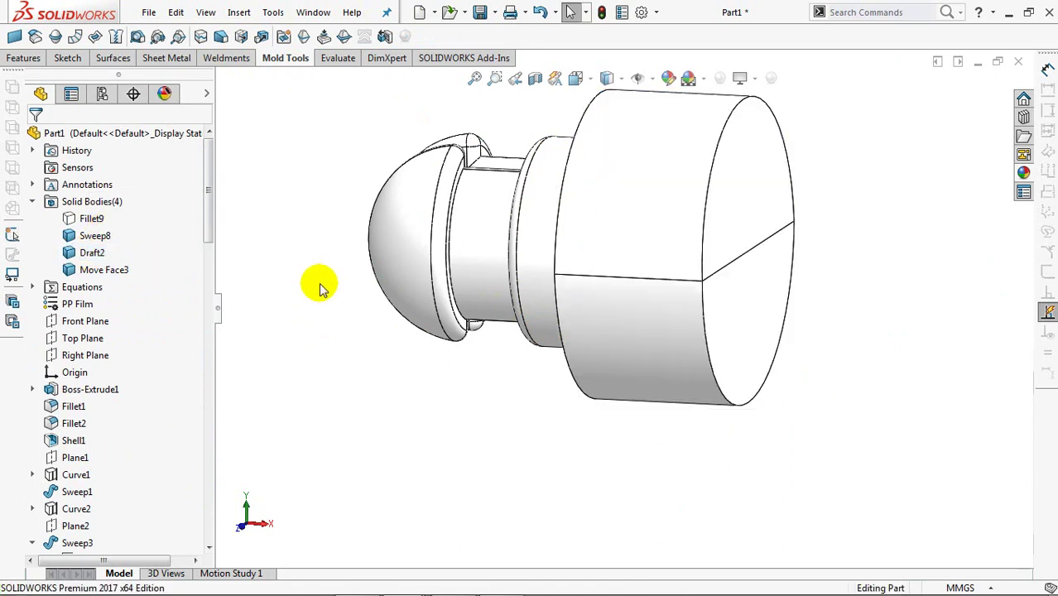
scroll(315, 389, up, 5)
ctrl+middle_drag(314, 414, 575, 402)
scroll(576, 401, up, 3)
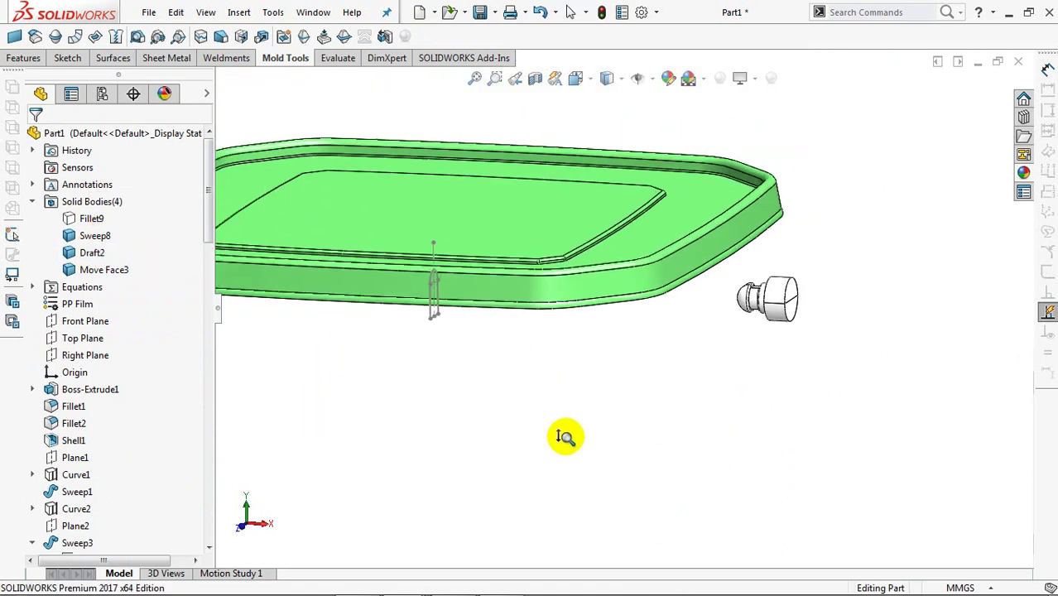
Mirror the Move Face3 and Draft2 bodies across Right Plane to the tray's opposite end.
click(81, 358)
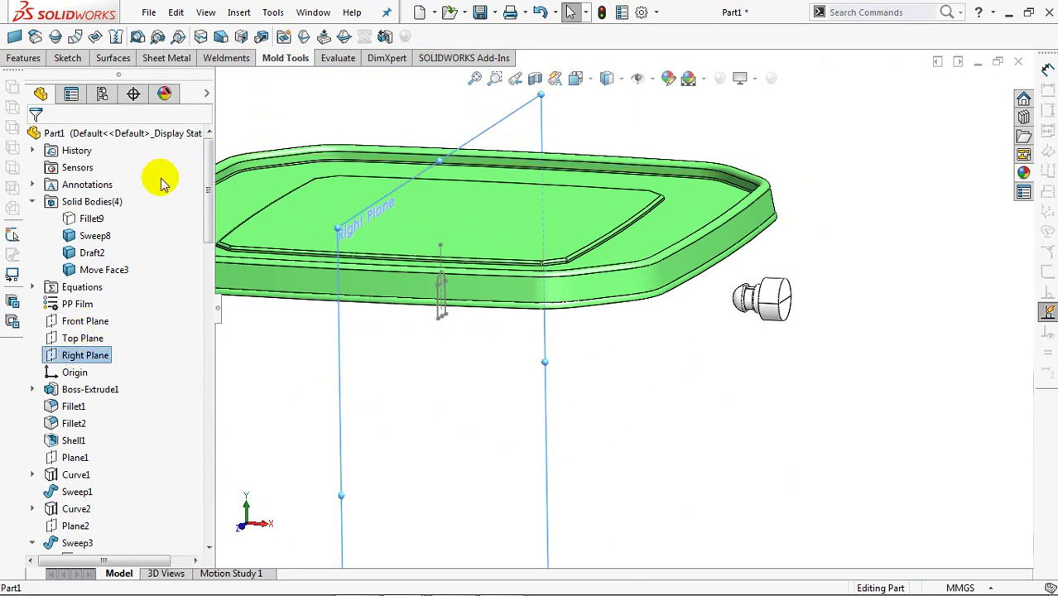
click(16, 61)
click(413, 36)
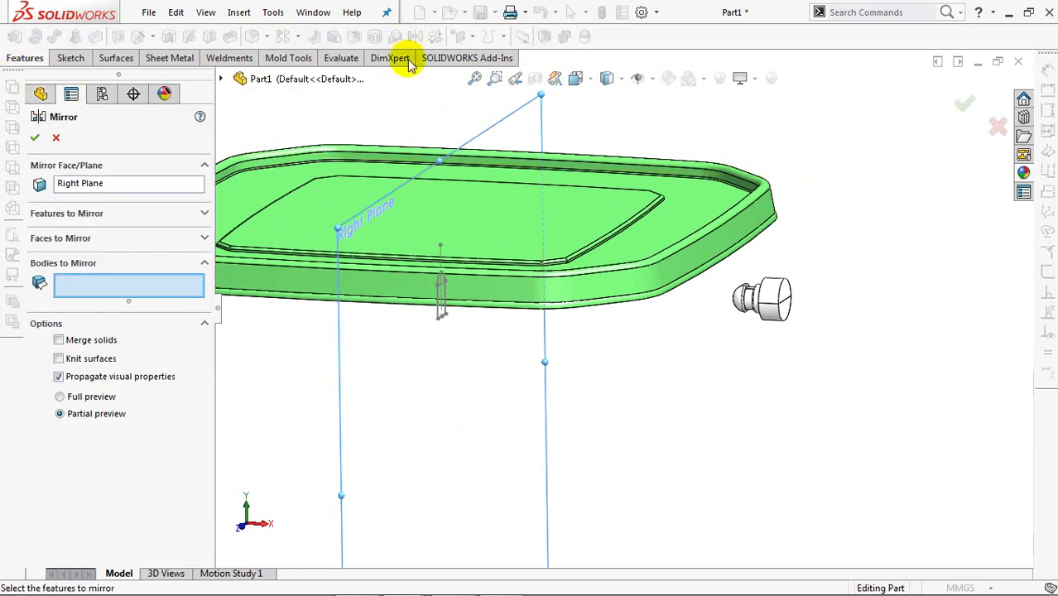
click(770, 323)
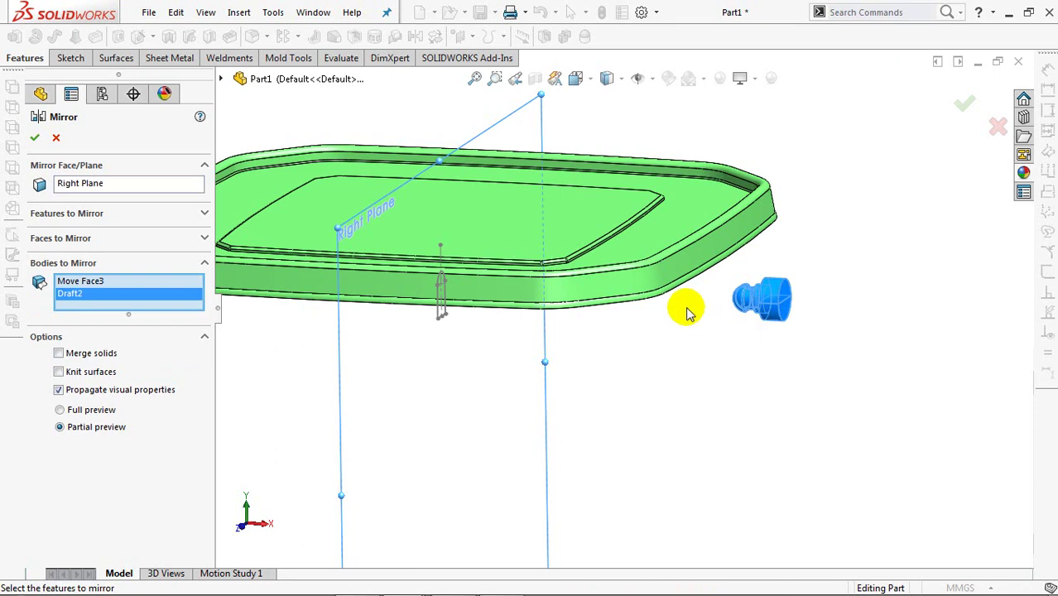
scroll(684, 331, up, 3)
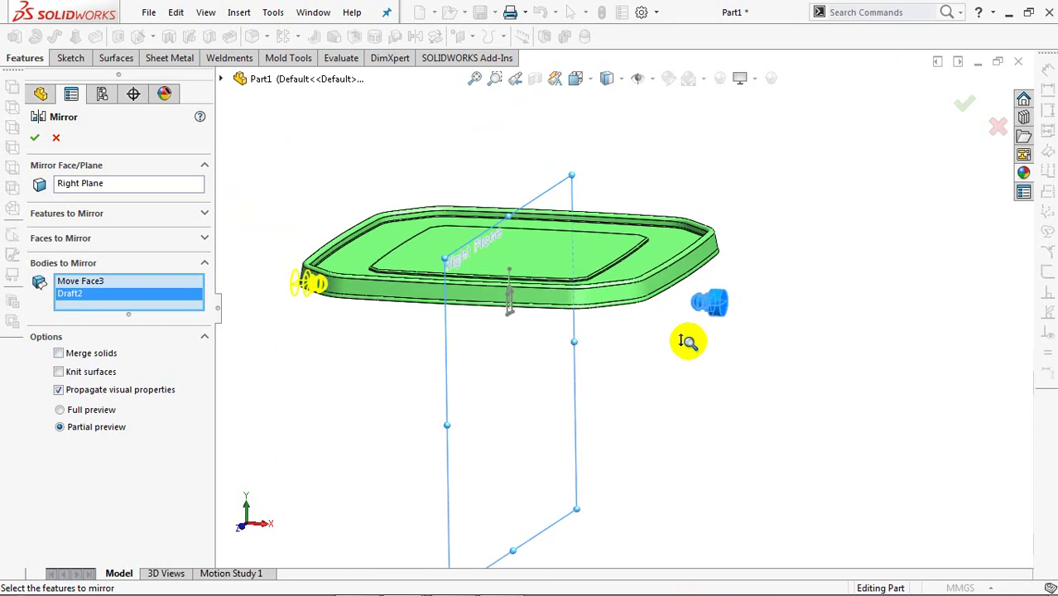
click(35, 141)
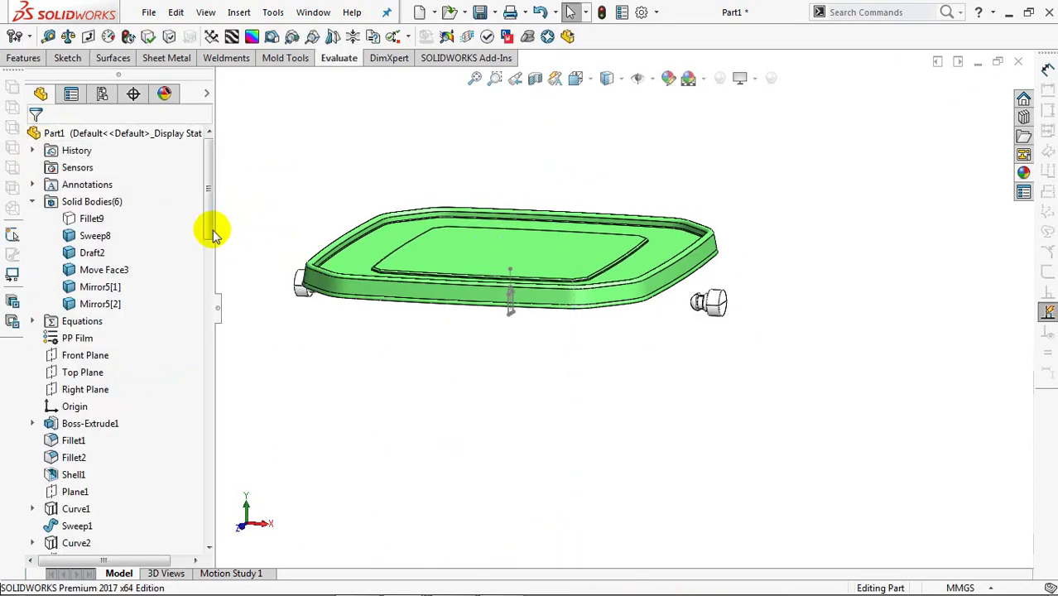
drag(211, 230, 214, 534)
Open a new sketch on Plane5 and zoom in on the clip beside the rim.
click(75, 474)
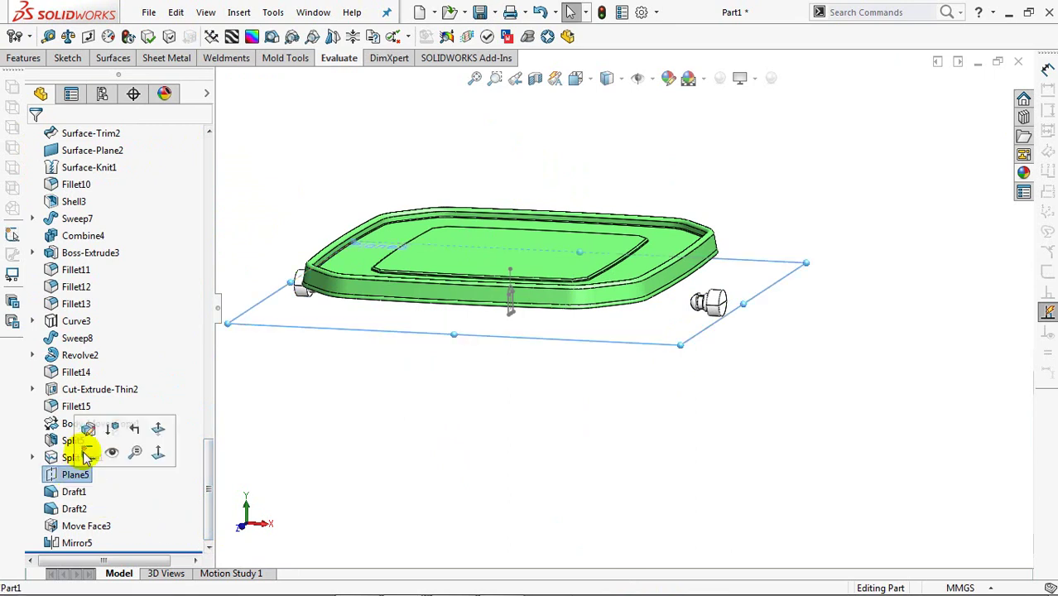
click(25, 58)
click(15, 36)
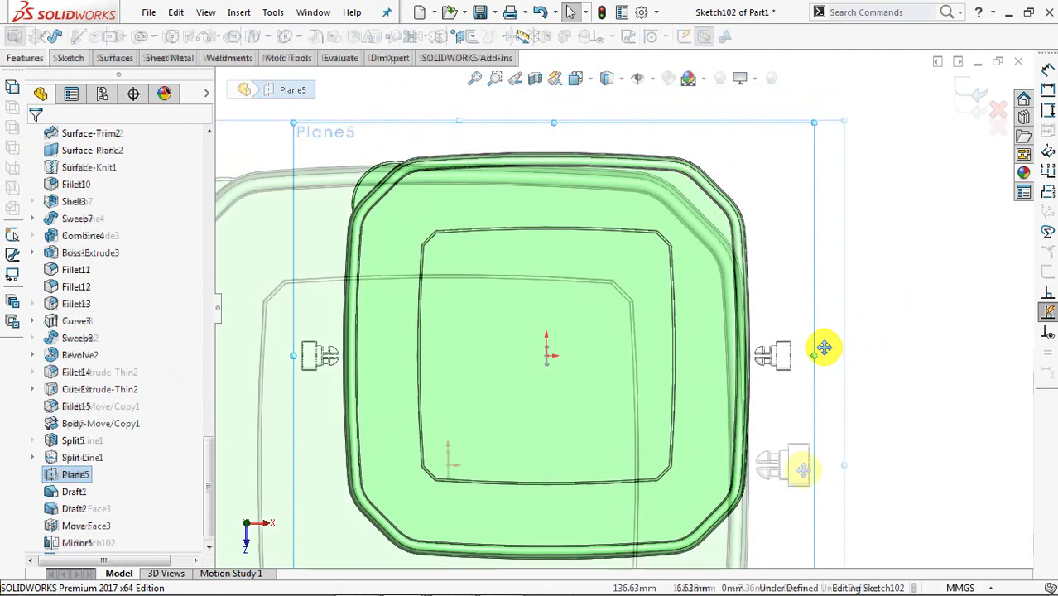
scroll(824, 348, down, 2)
scroll(798, 469, down, 2)
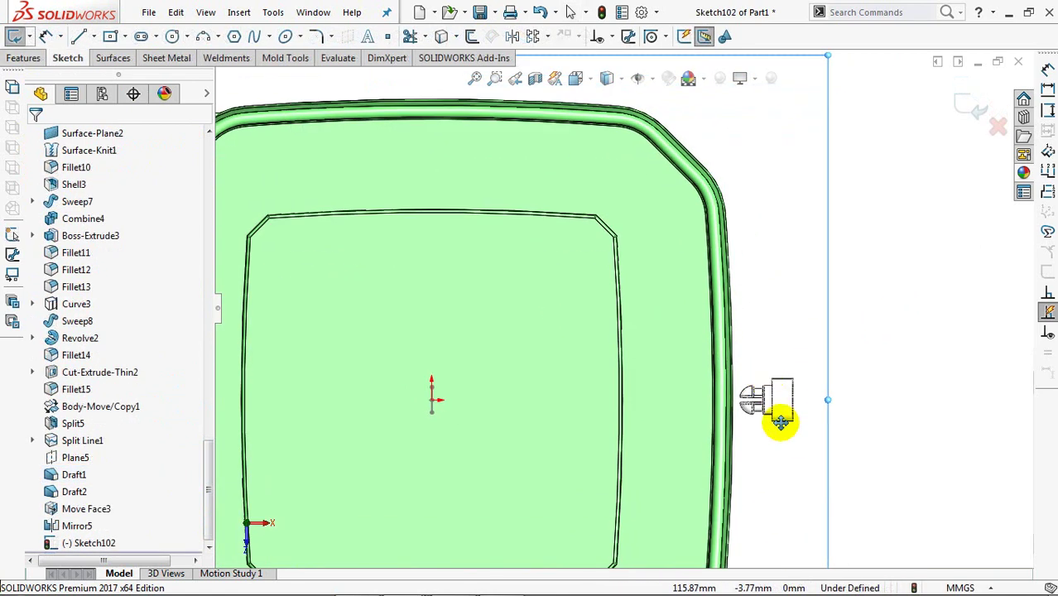
scroll(780, 420, down, 2)
scroll(779, 345, down, 2)
ctrl+middle_drag(820, 401, 538, 325)
scroll(668, 420, down, 1)
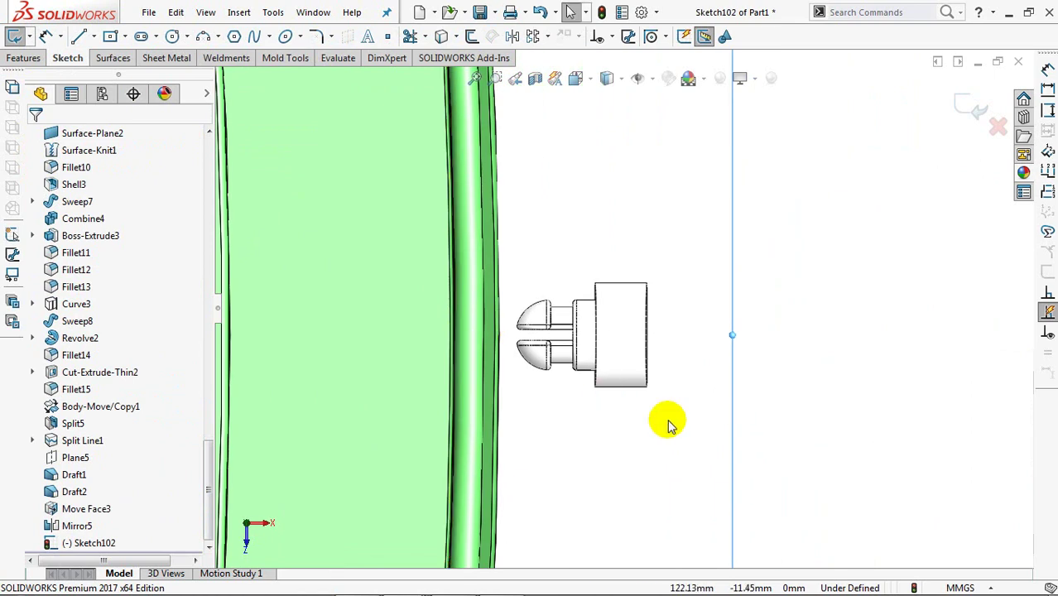
scroll(656, 336, down, 2)
scroll(654, 331, down, 2)
right_click(401, 329)
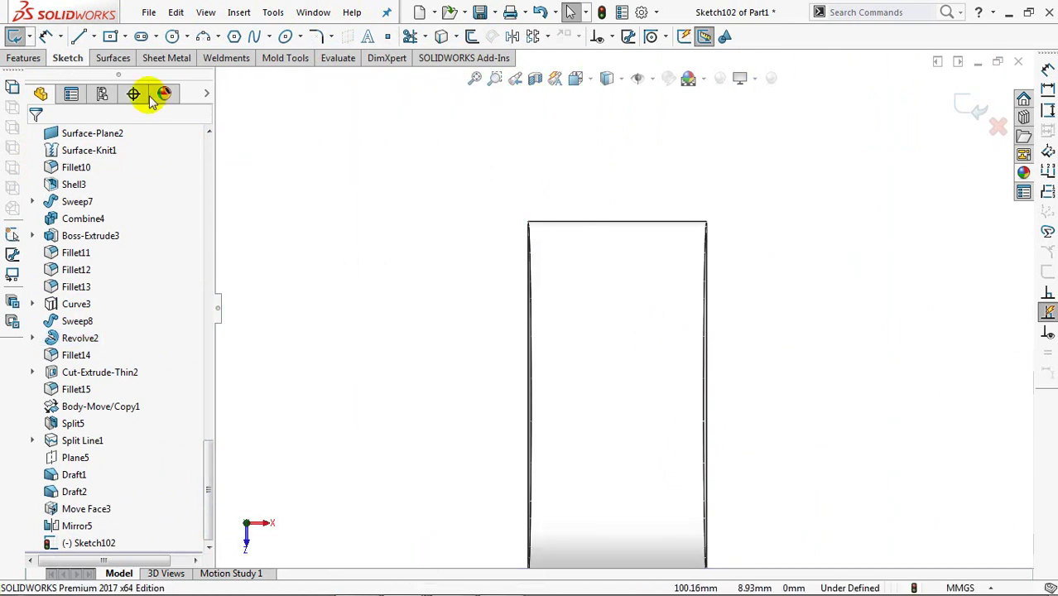
Draw a horizontal line across the clip block from its left edge to its right edge.
click(79, 38)
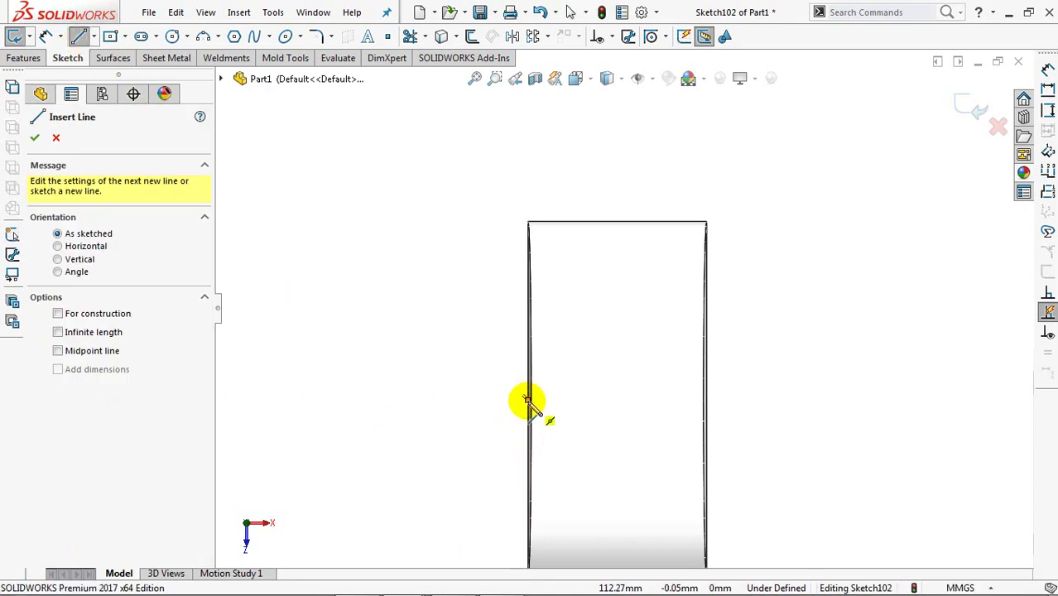
click(528, 403)
click(706, 401)
right_click(706, 402)
click(735, 410)
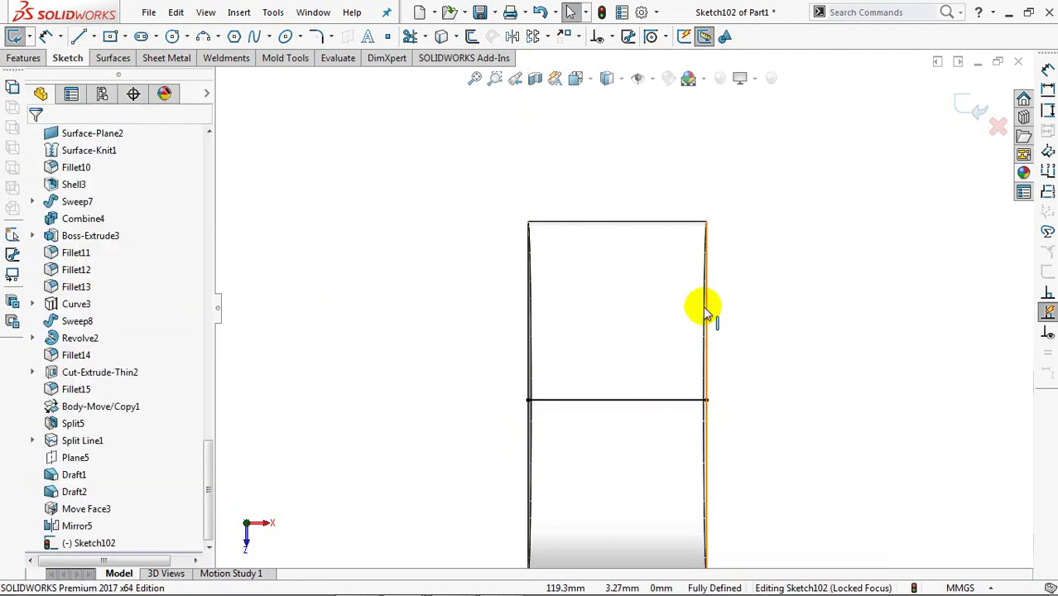
Start a vertical centerline from the origin.
scroll(706, 313, up, 3)
scroll(713, 373, up, 2)
scroll(674, 279, up, 1)
scroll(801, 363, up, 2)
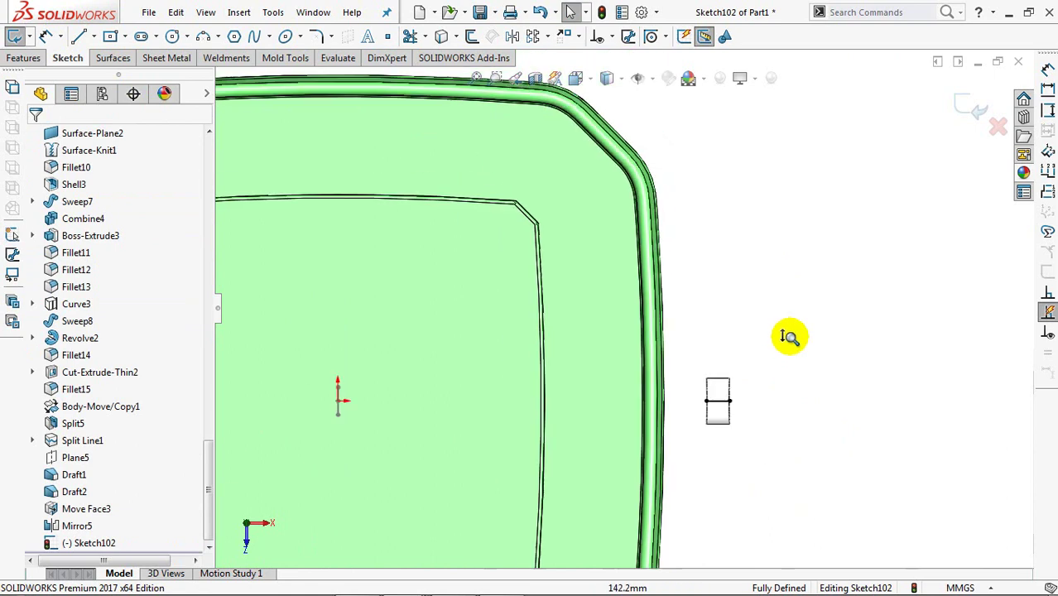
scroll(788, 335, up, 2)
scroll(827, 318, up, 1)
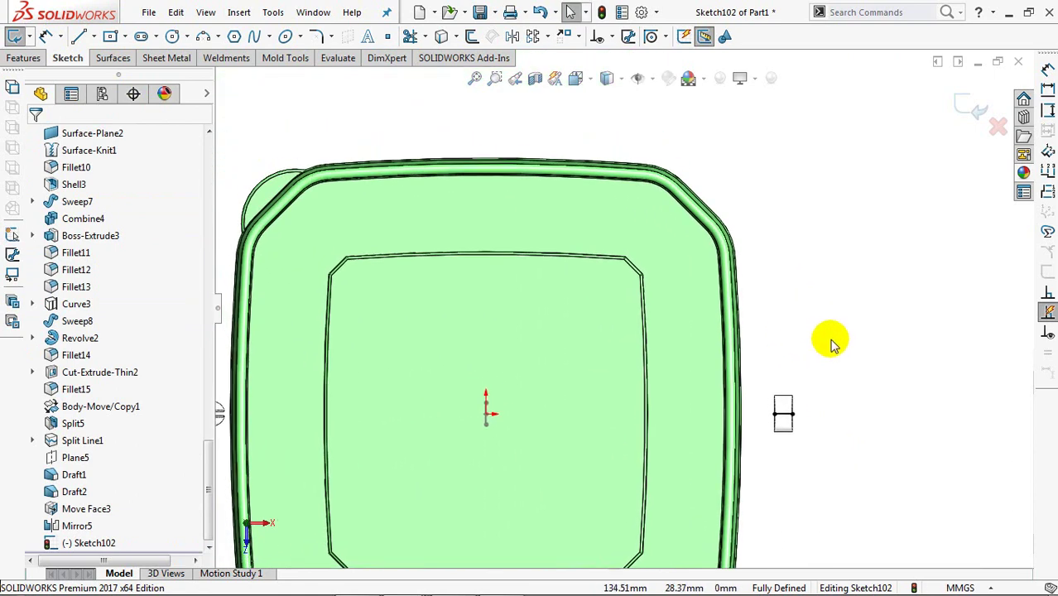
click(94, 37)
click(113, 83)
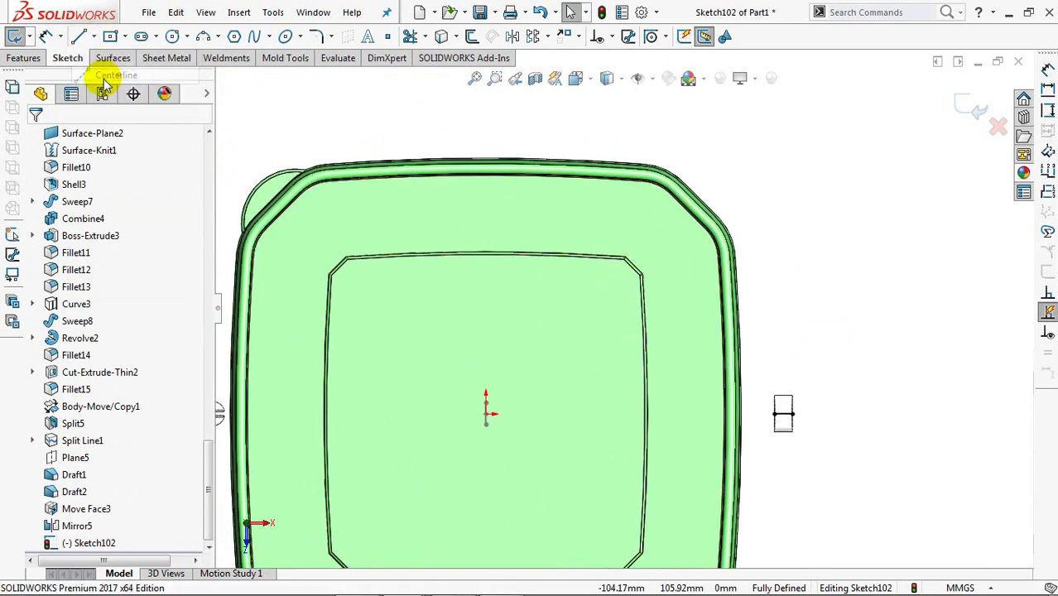
click(486, 414)
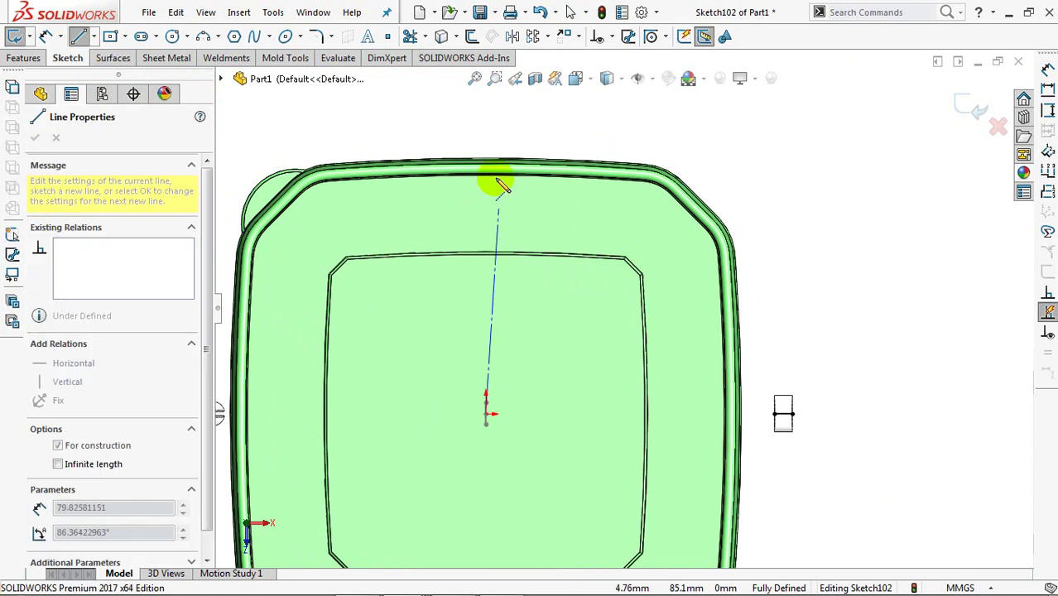
Finish the centerline above the tray and add a midpoint horizontal line at its top.
click(486, 110)
right_click(495, 118)
click(495, 117)
click(93, 36)
click(97, 74)
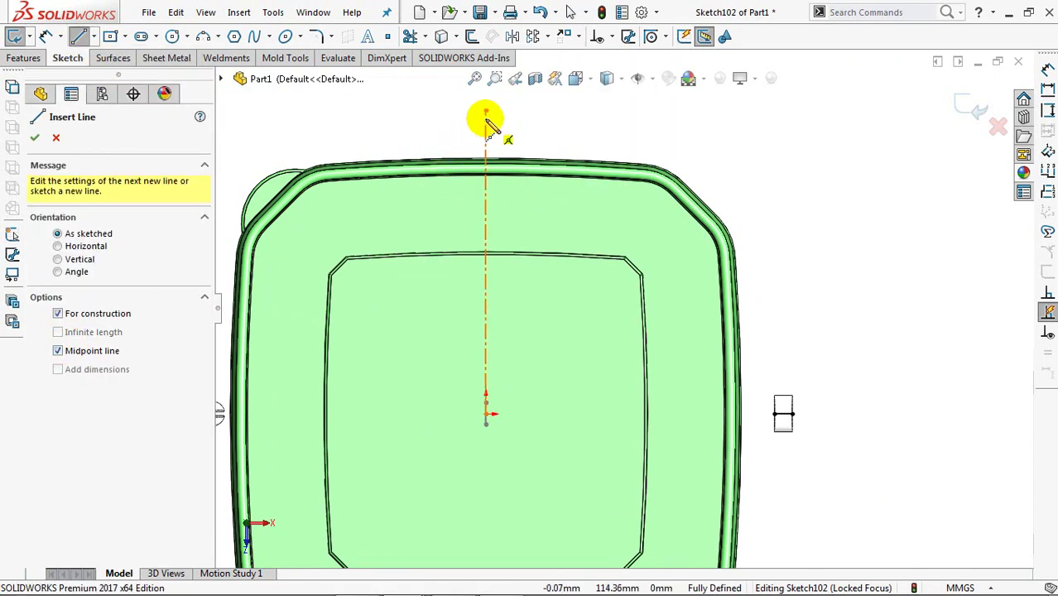
click(486, 110)
click(555, 111)
right_click(556, 113)
click(567, 122)
Draw a vertical centerline at the clip block's middle and an arc up to the horizontal line's end.
click(94, 36)
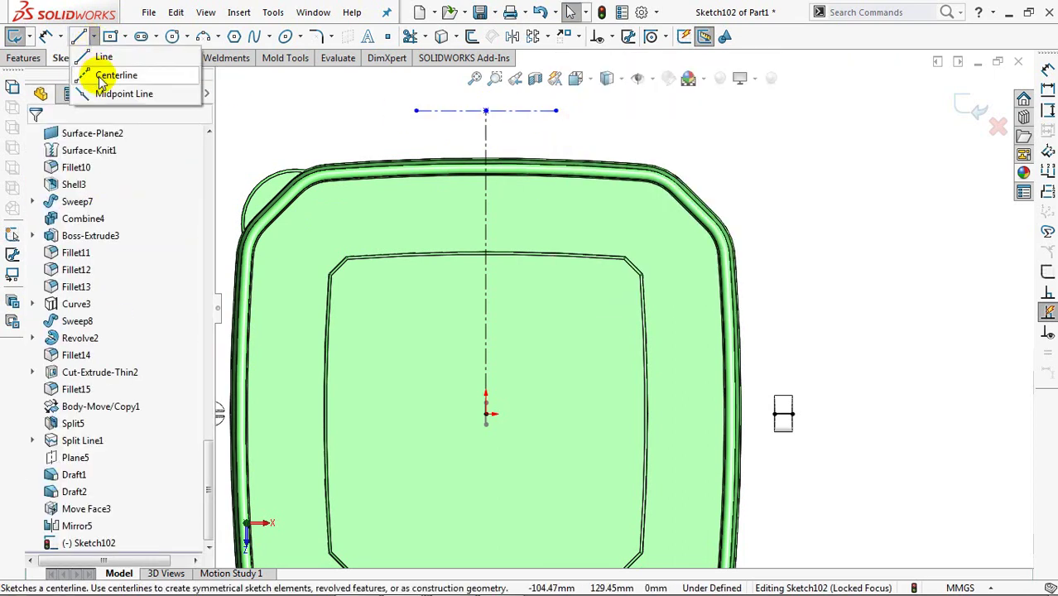
click(101, 76)
click(783, 414)
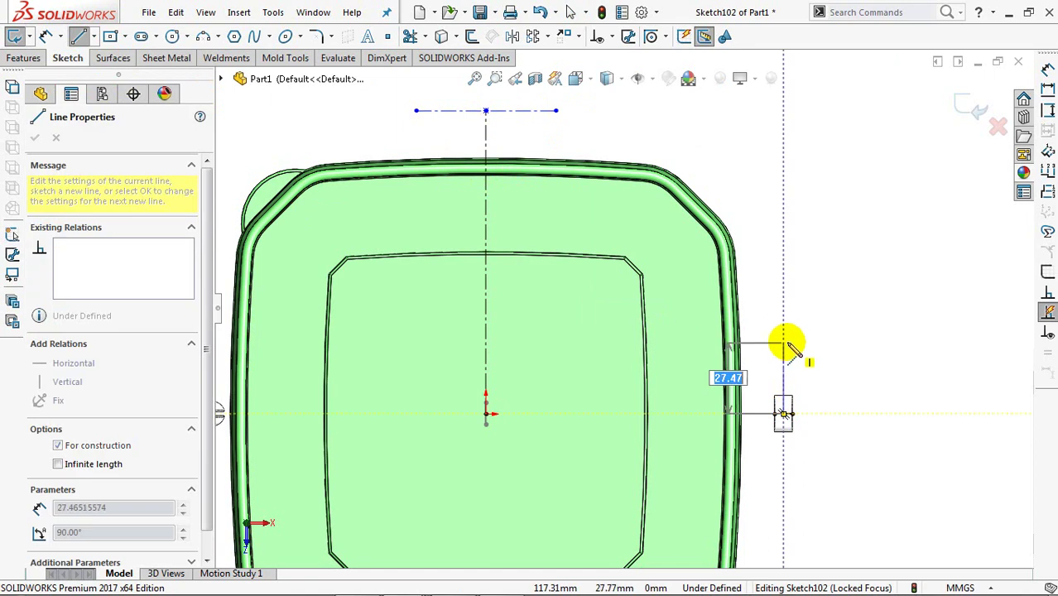
click(783, 331)
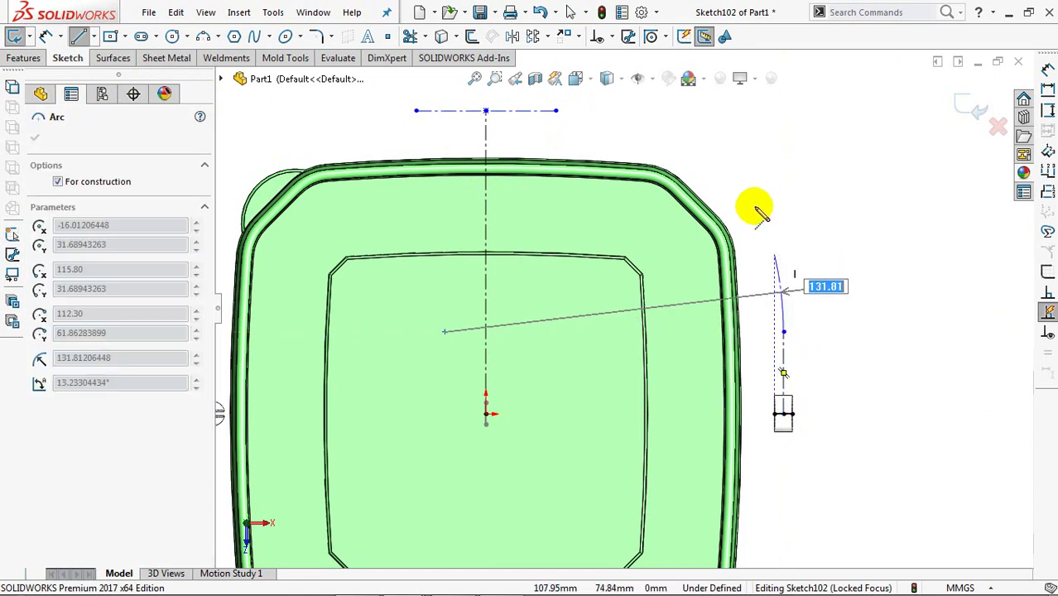
click(555, 110)
right_click(556, 110)
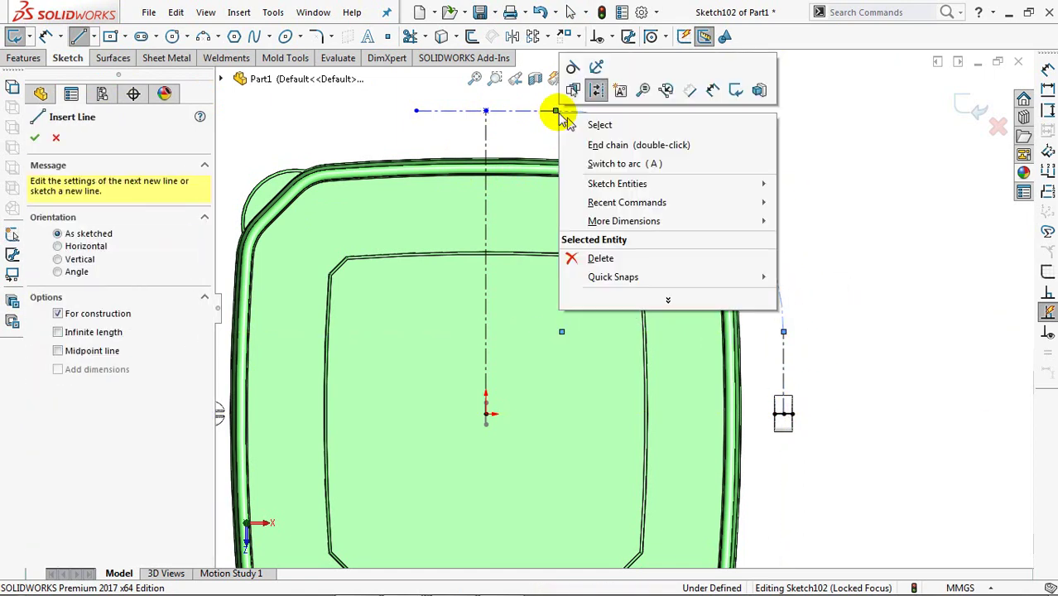
click(584, 127)
Make the handle arc tangent to the top horizontal line.
click(575, 113)
ctrl+click(515, 111)
click(39, 388)
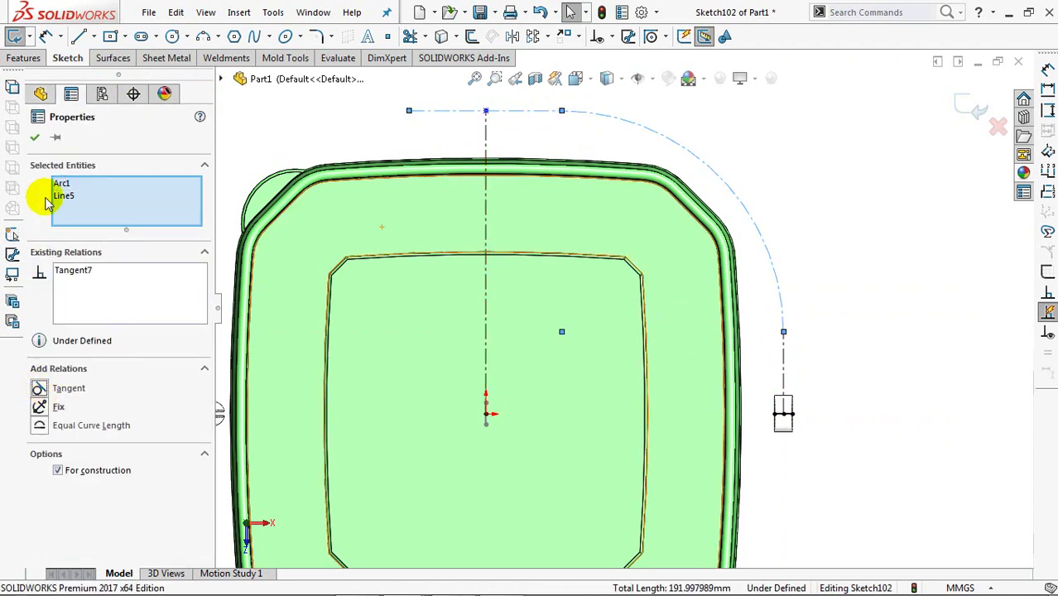
click(34, 137)
Dimension the top line 120 mm above the origin and the arc radius to 84 mm.
click(46, 36)
click(518, 112)
click(486, 413)
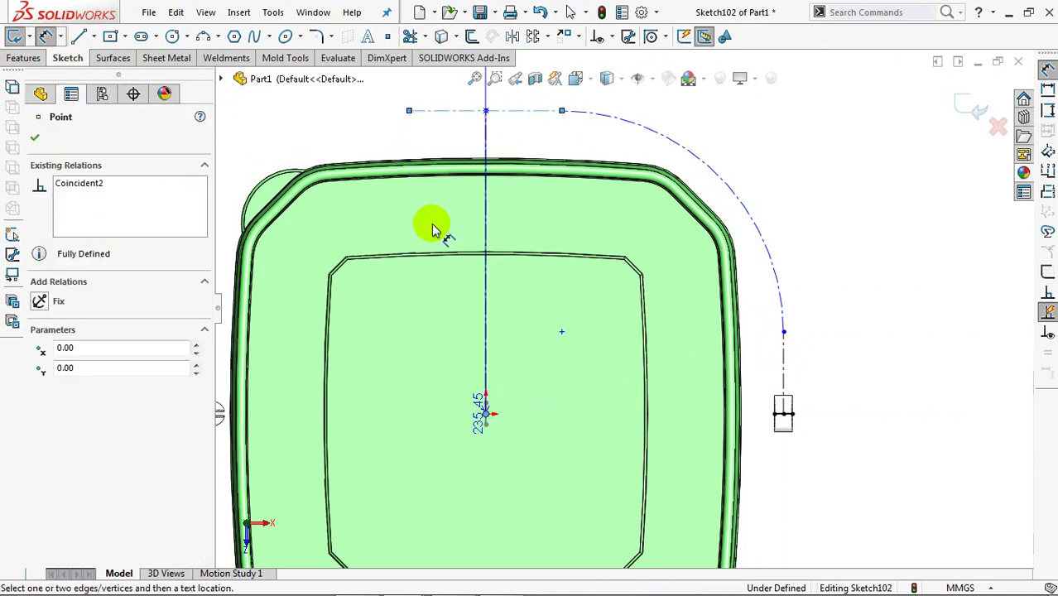
click(432, 224)
text(120)
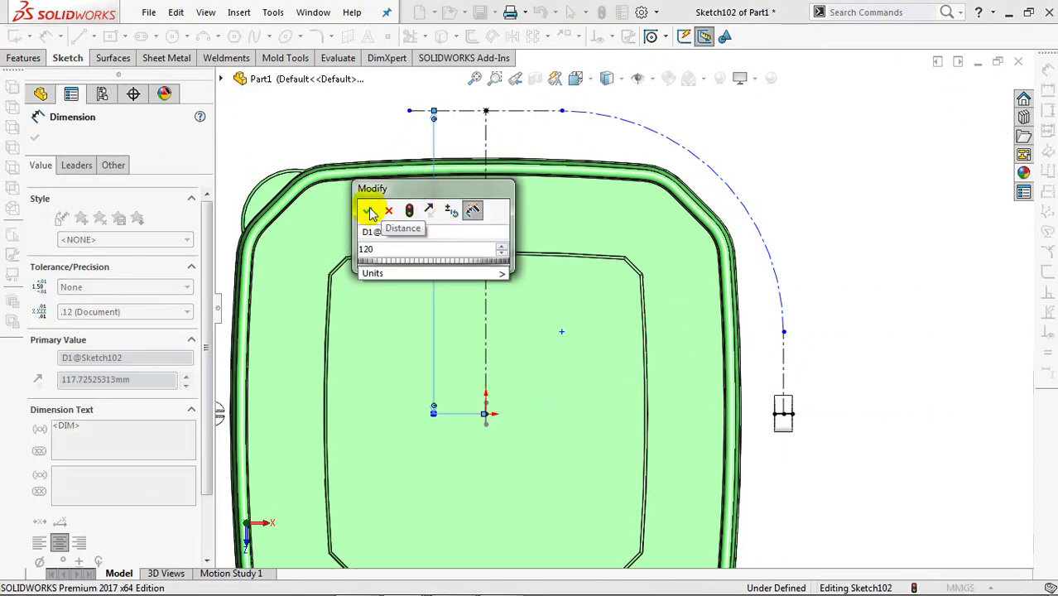
click(370, 210)
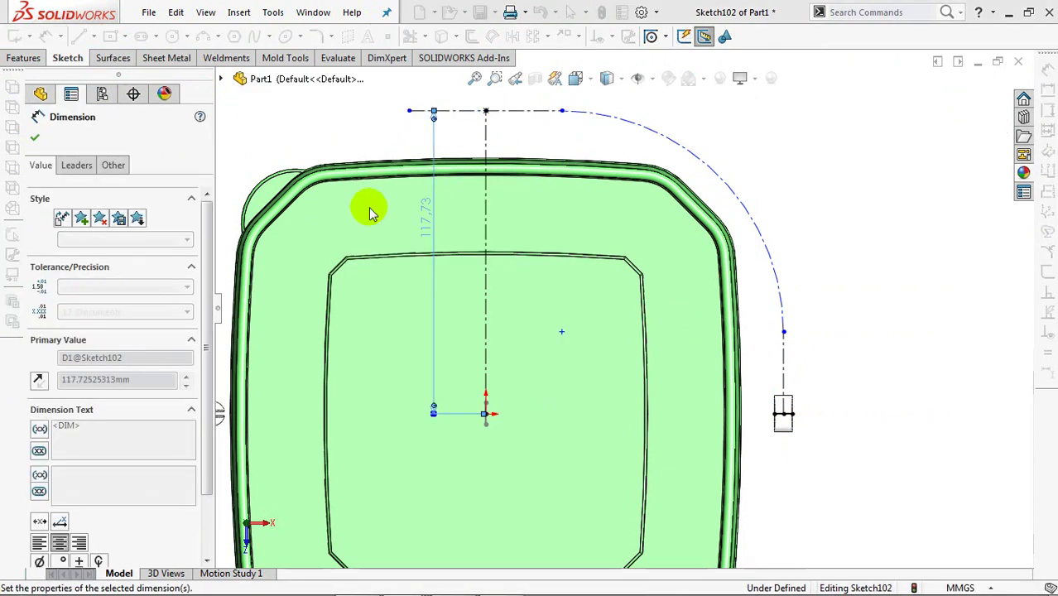
click(765, 236)
click(813, 207)
text(84)
click(746, 196)
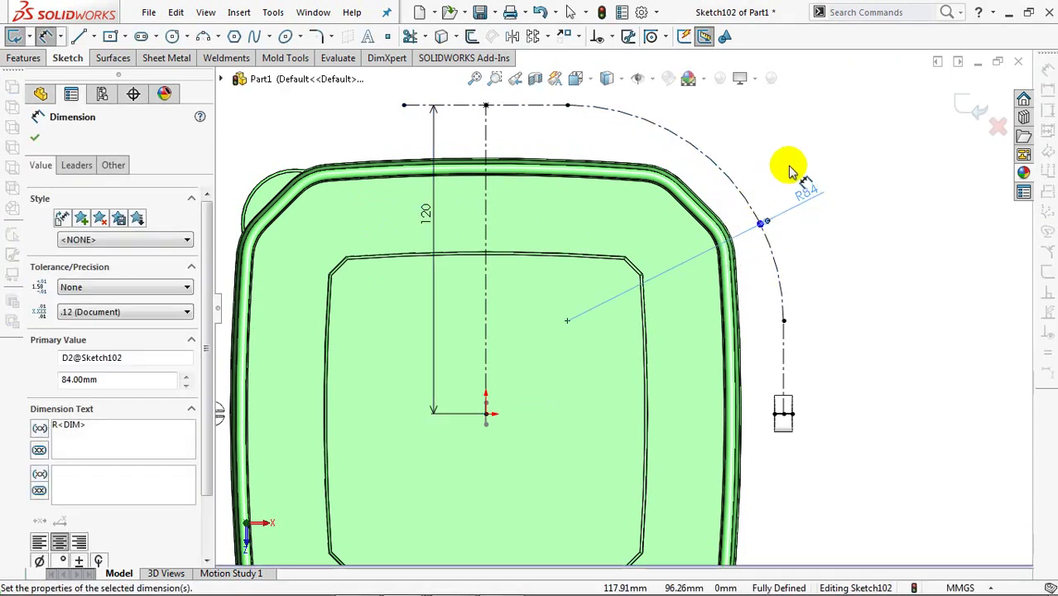
ctrl+middle_drag(765, 168, 822, 194)
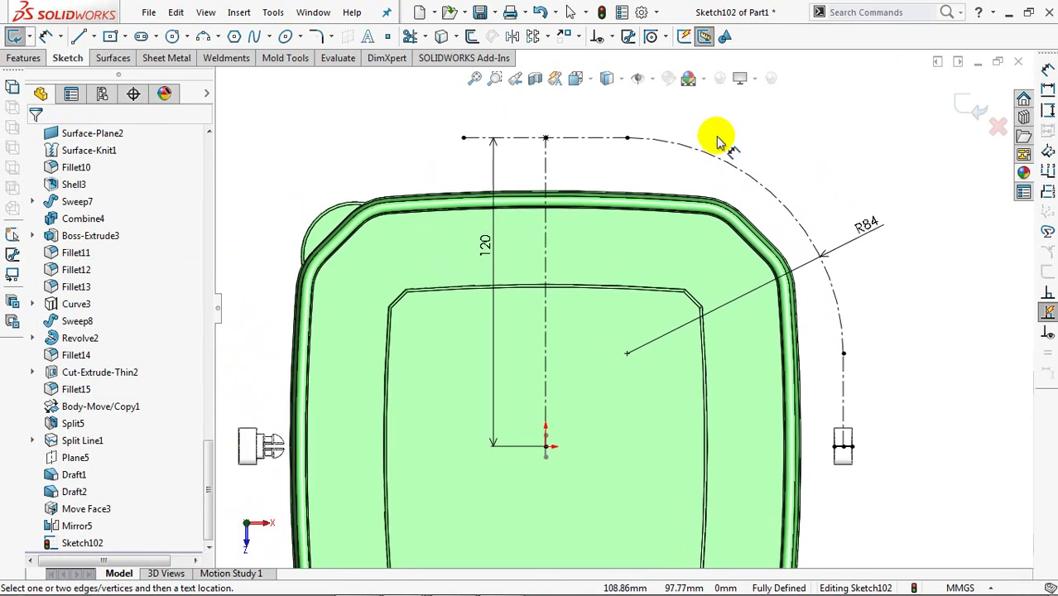
click(513, 36)
Mirror the handle arc and right leg line about the vertical centerline.
click(704, 154)
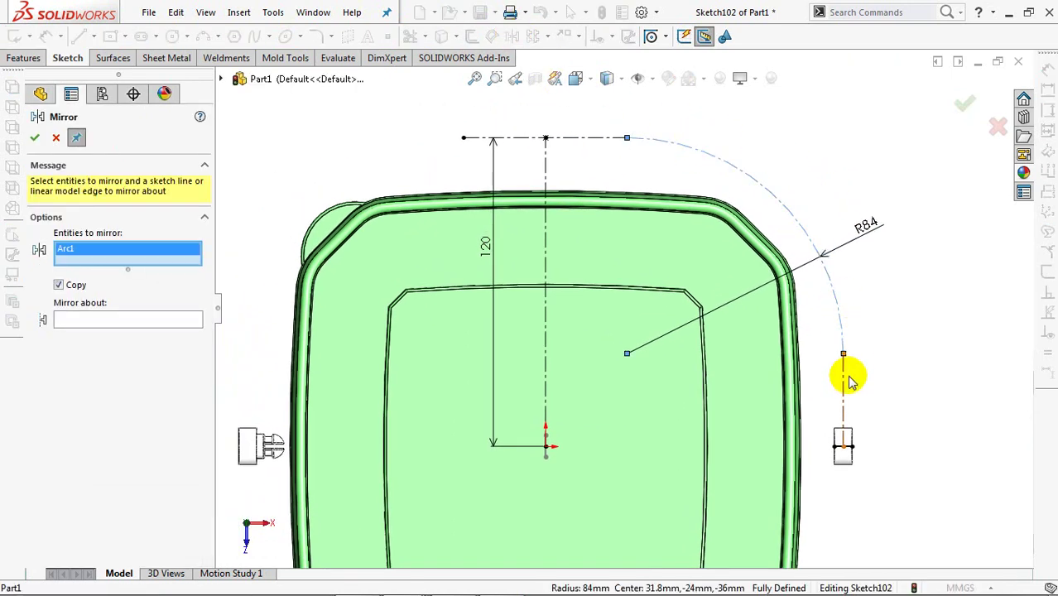
click(845, 383)
click(546, 258)
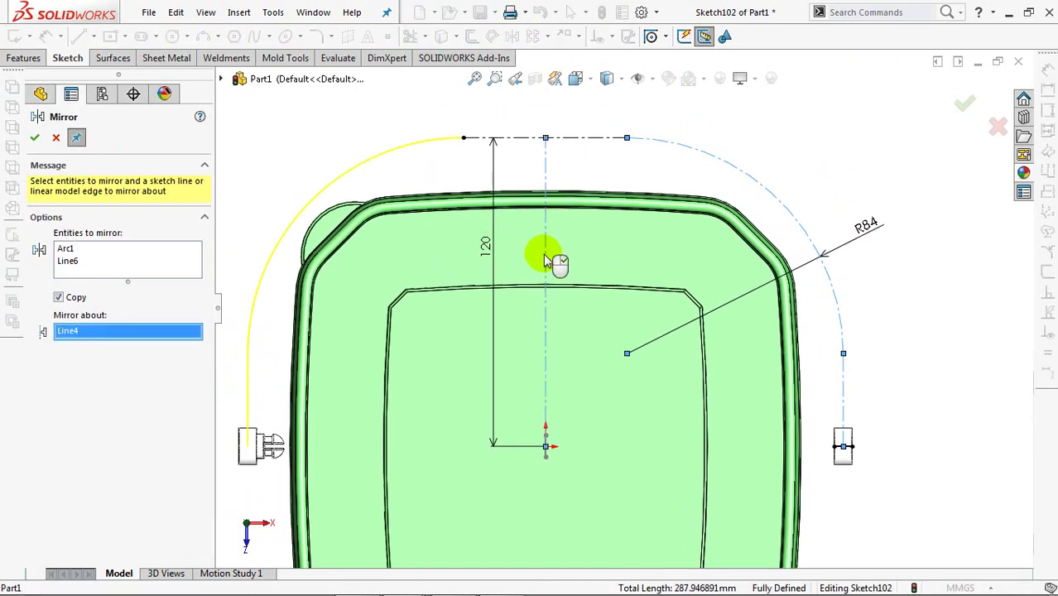
right_click(546, 260)
click(33, 137)
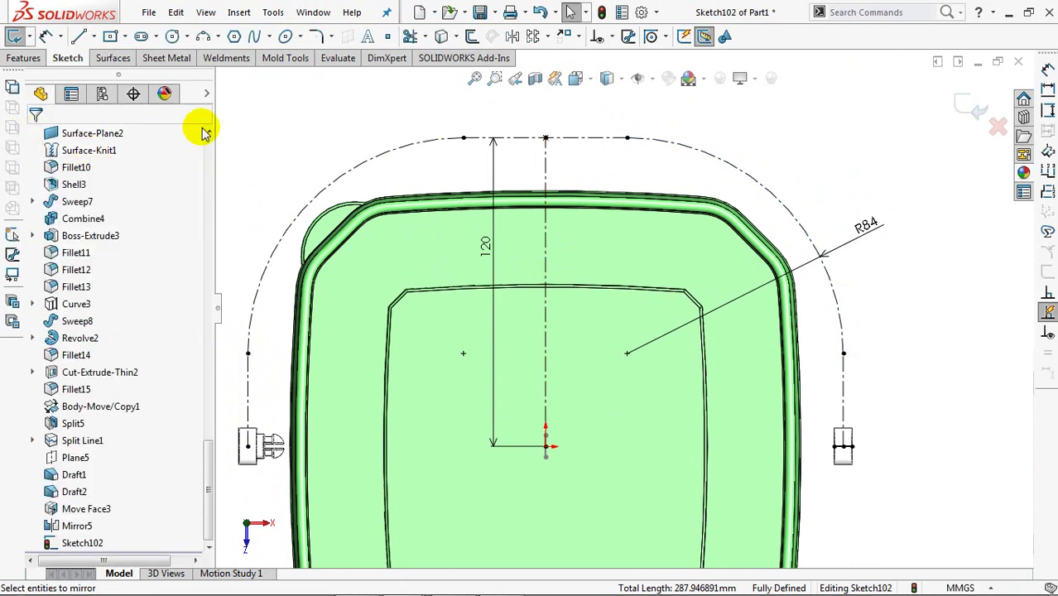
Offset the handle chain and the left leg 3.50 mm in both directions.
click(472, 35)
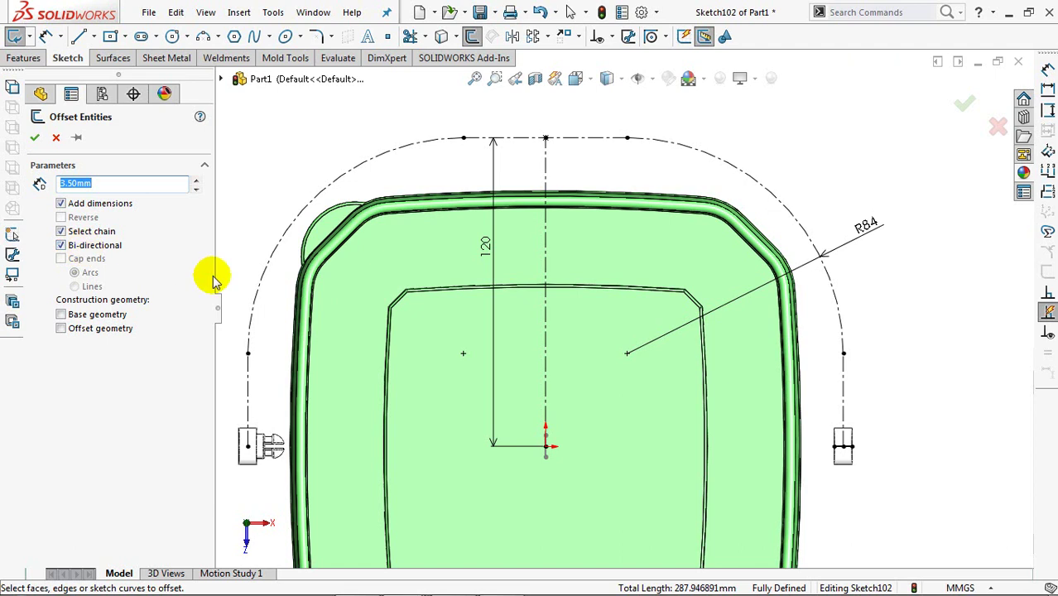
click(843, 386)
click(836, 313)
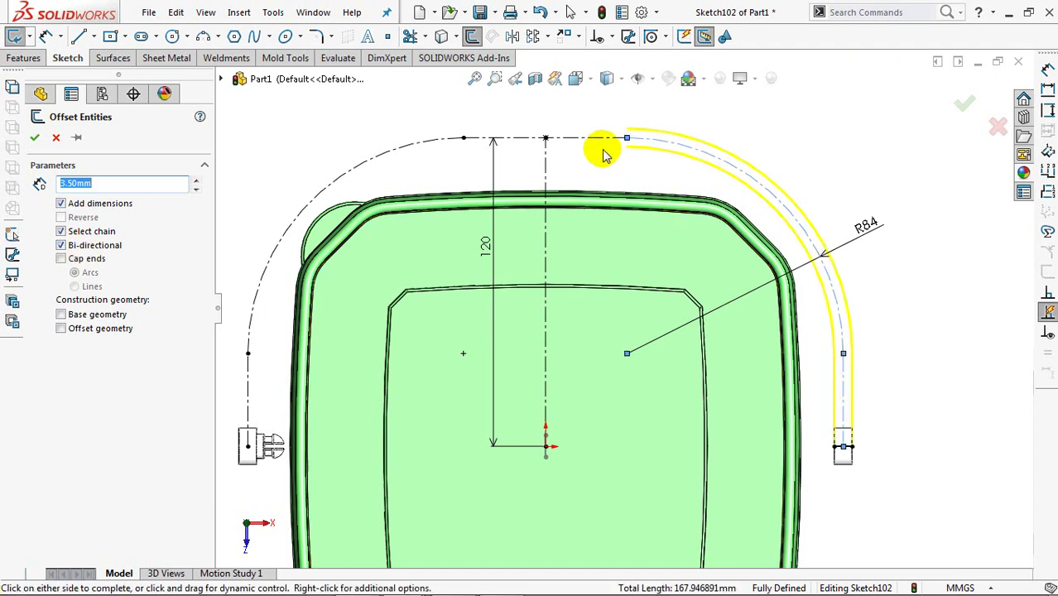
click(427, 142)
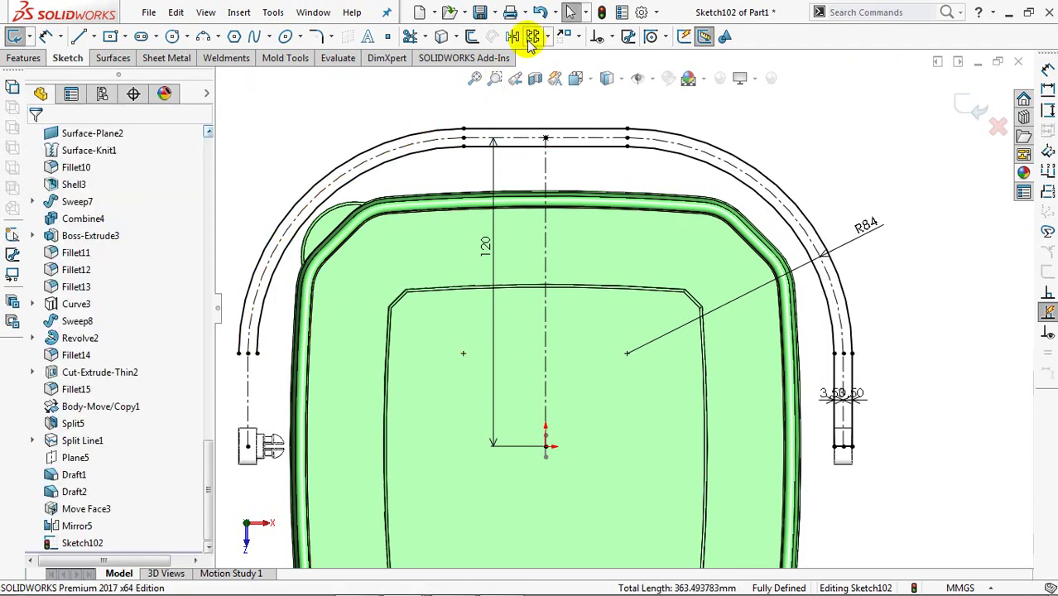
click(471, 36)
click(249, 382)
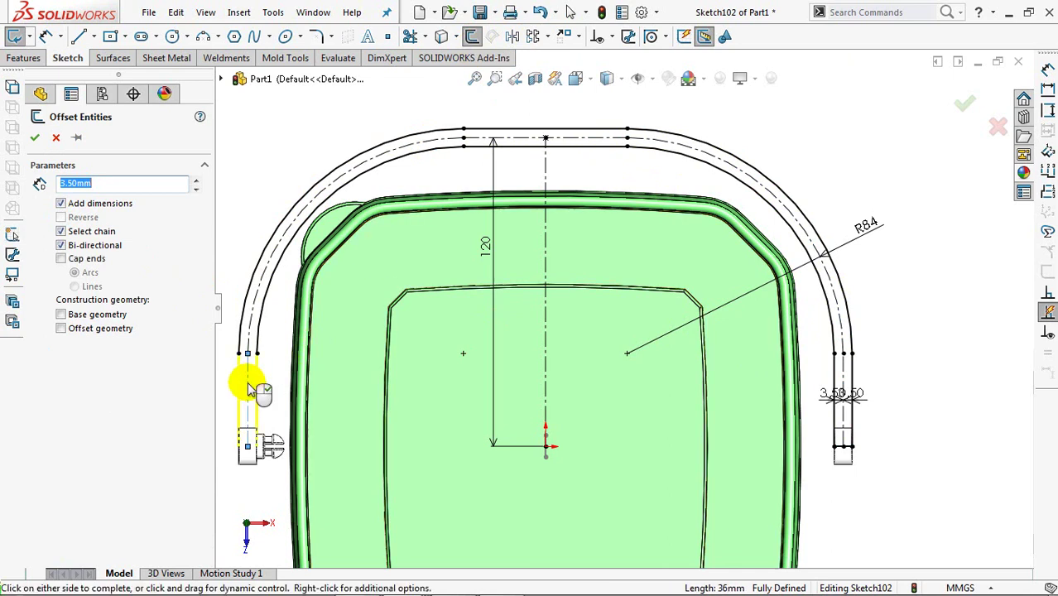
click(249, 390)
click(79, 36)
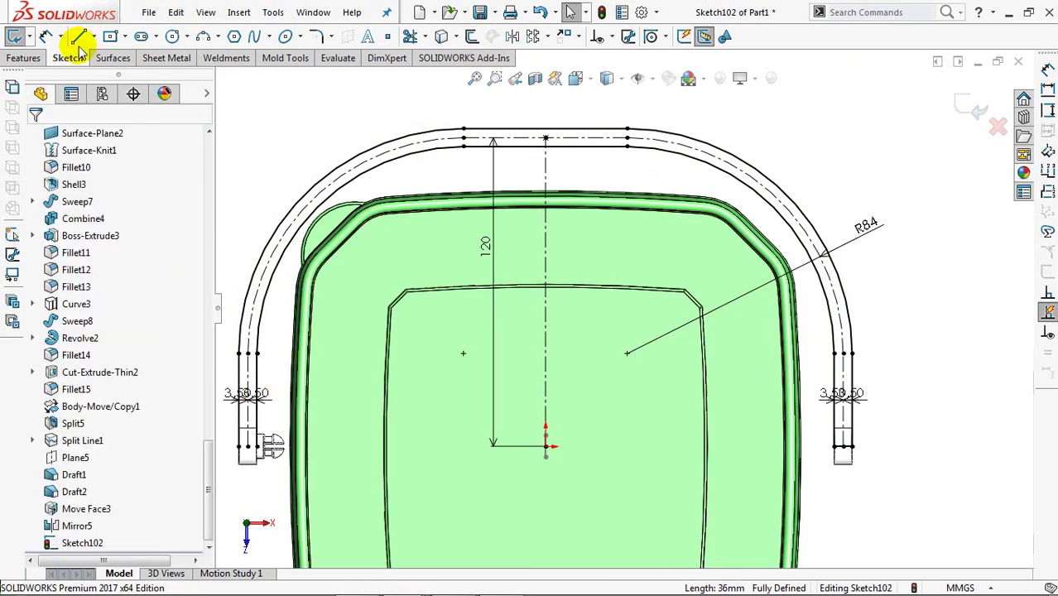
Finish the last line at the left leg's end and exit the Line tool.
click(249, 447)
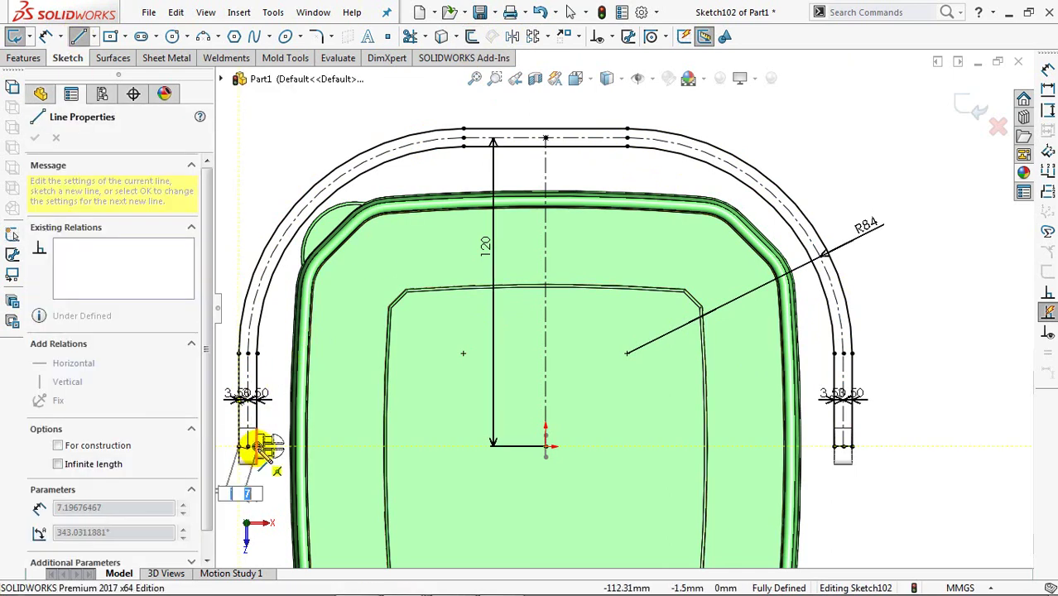
right_click(253, 447)
click(265, 446)
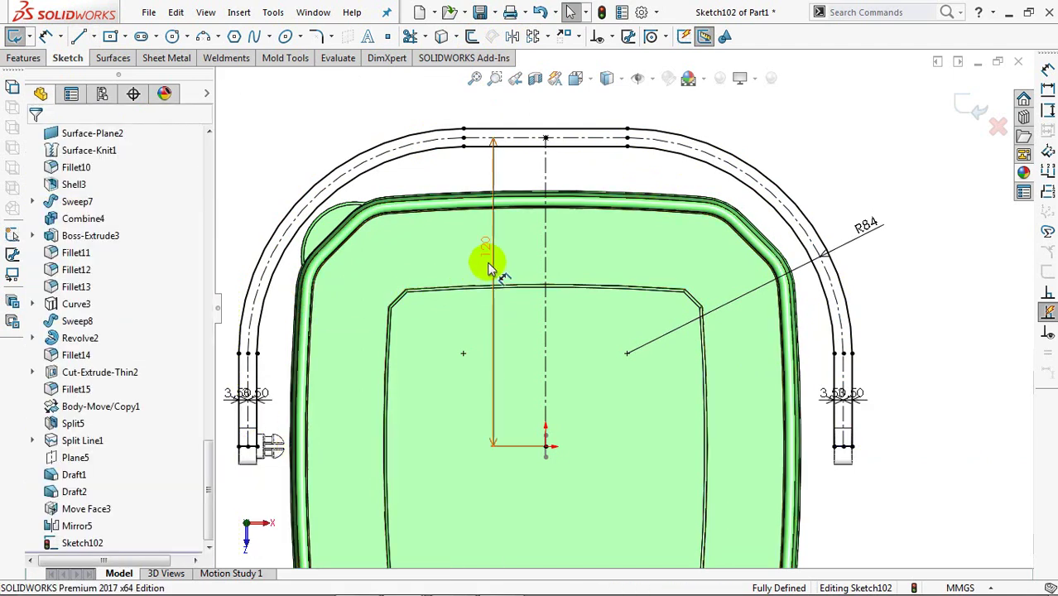
Draw a shallow centre-point arc just below the handle's top span.
ctrl+middle_drag(485, 290, 483, 355)
scroll(507, 240, up, 3)
click(220, 38)
click(249, 57)
click(575, 186)
click(515, 294)
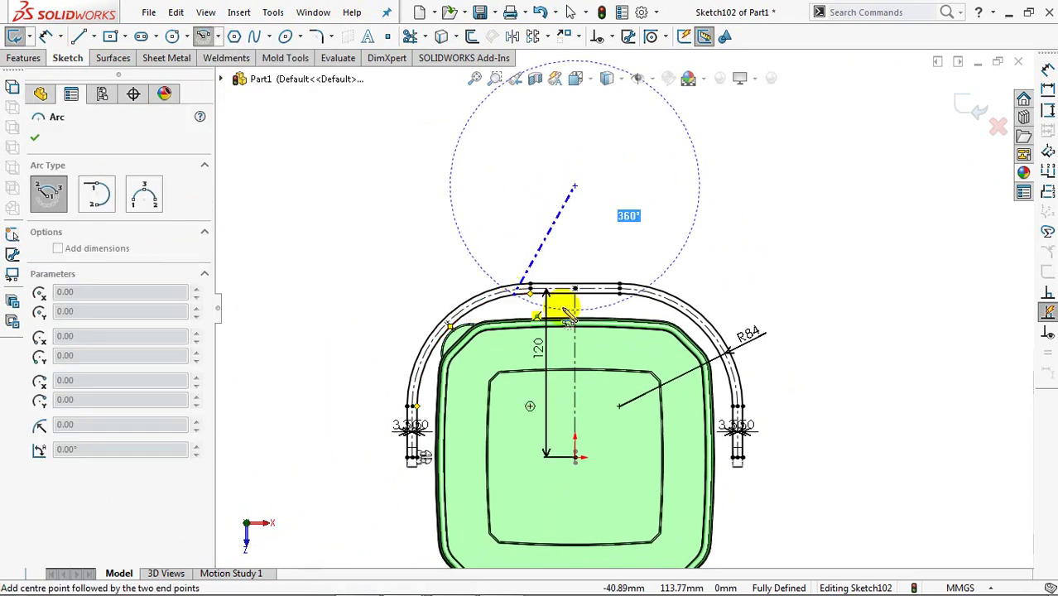
click(636, 294)
right_click(649, 300)
click(663, 305)
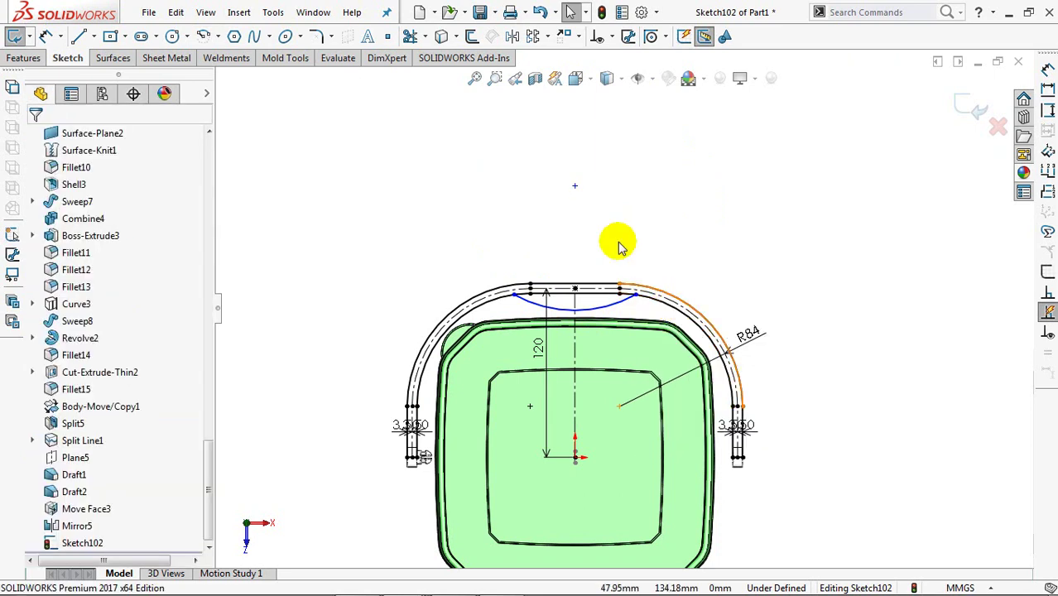
Relate the arc's centre point to the vertical centerline.
click(575, 185)
ctrl+click(576, 359)
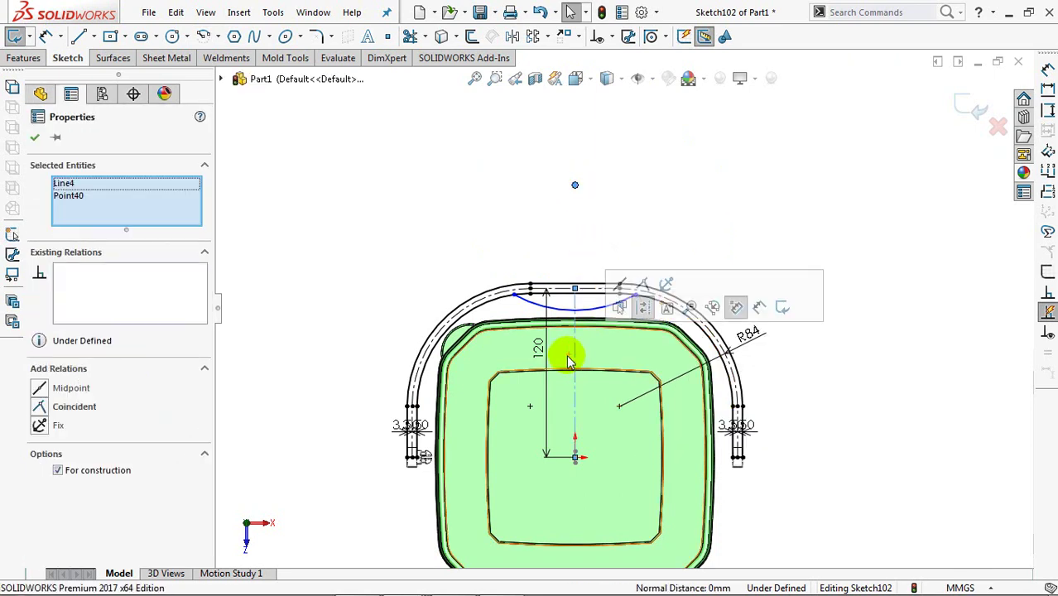
click(35, 138)
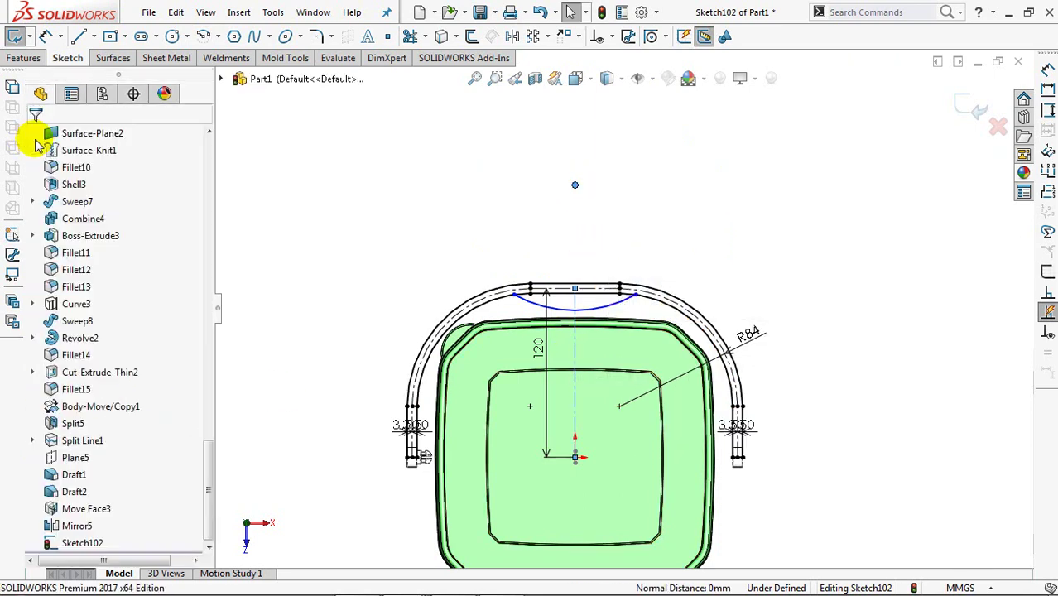
click(474, 78)
Fillet the shallow arc into the left handle arc and the adjacent fillet.
scroll(489, 132, down, 3)
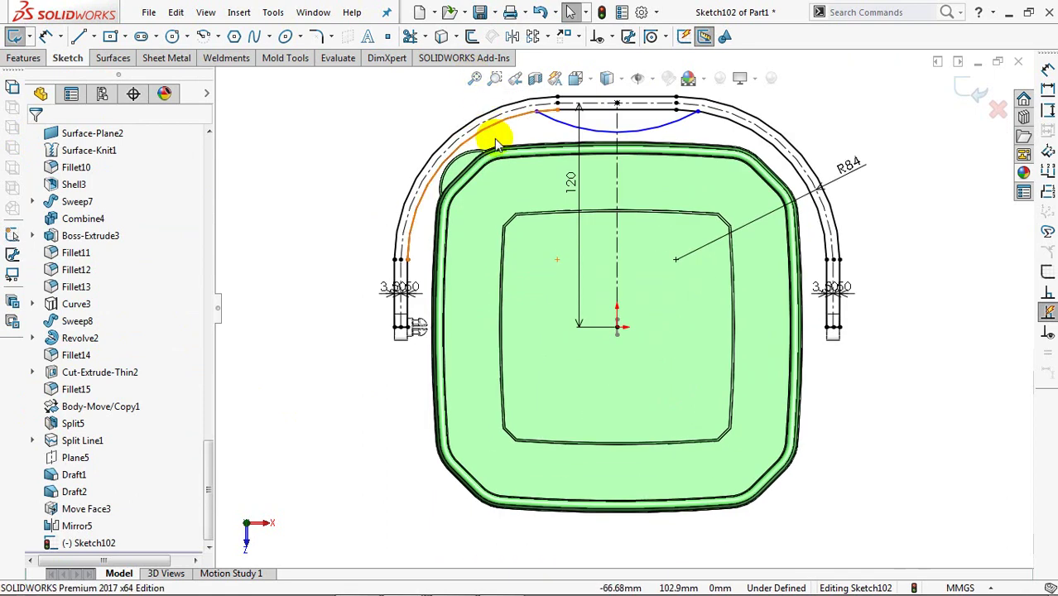
ctrl+middle_drag(489, 133, 437, 272)
scroll(405, 161, up, 1)
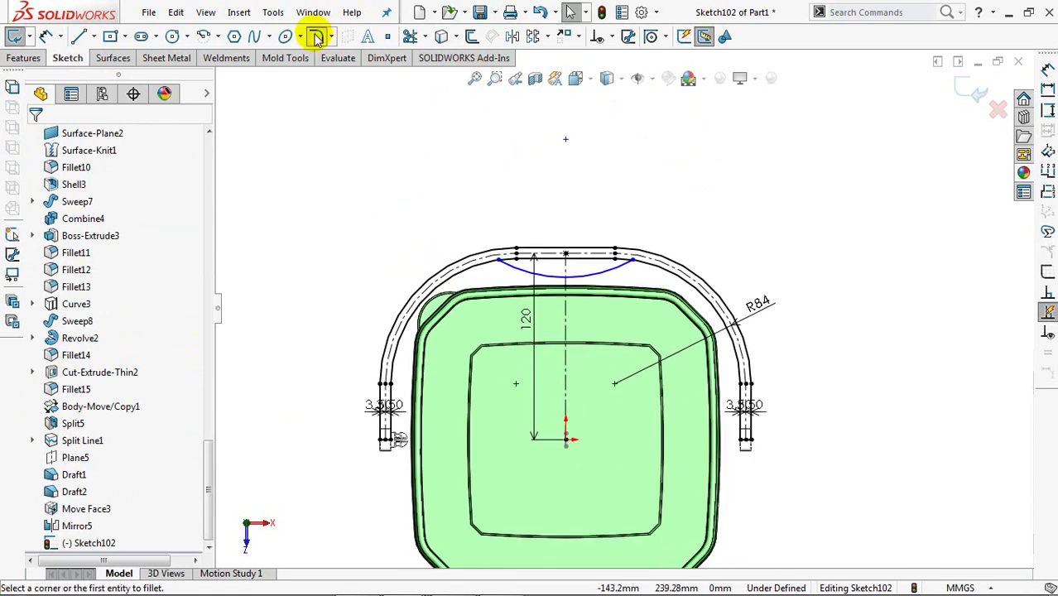
click(317, 38)
text(50)
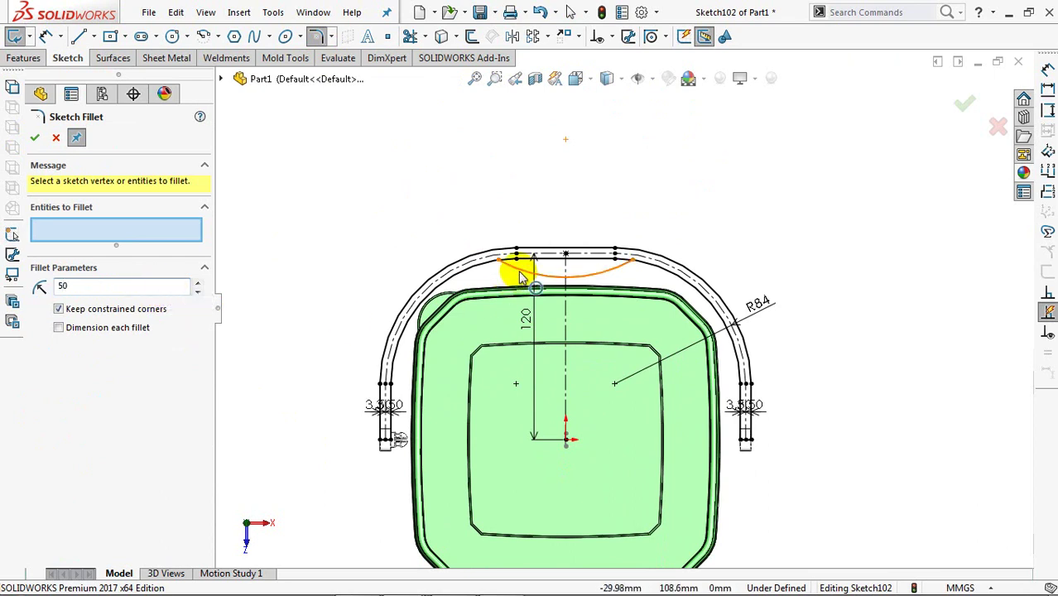
click(521, 277)
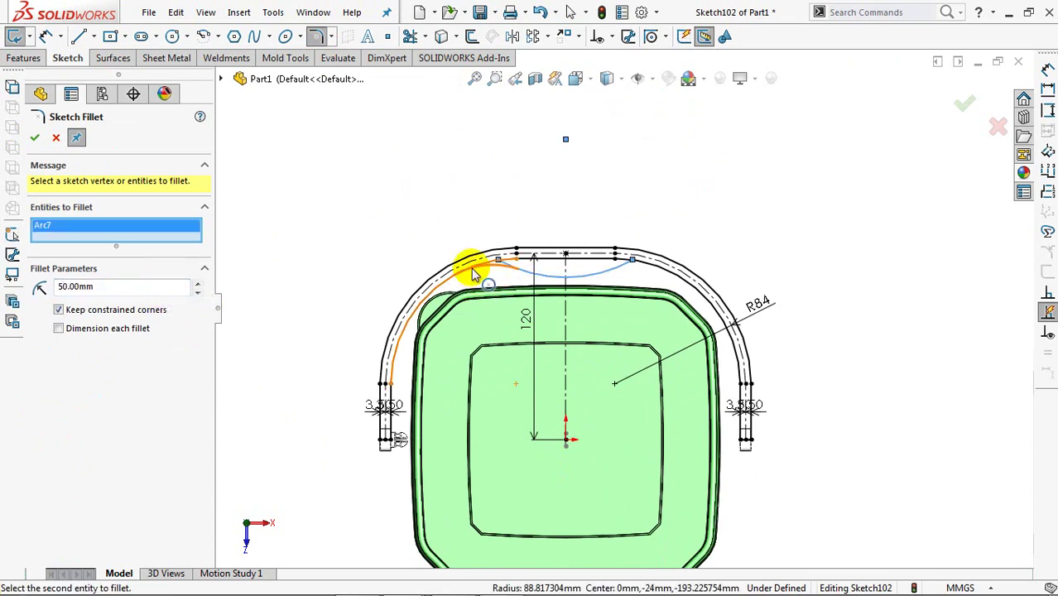
click(474, 273)
click(569, 310)
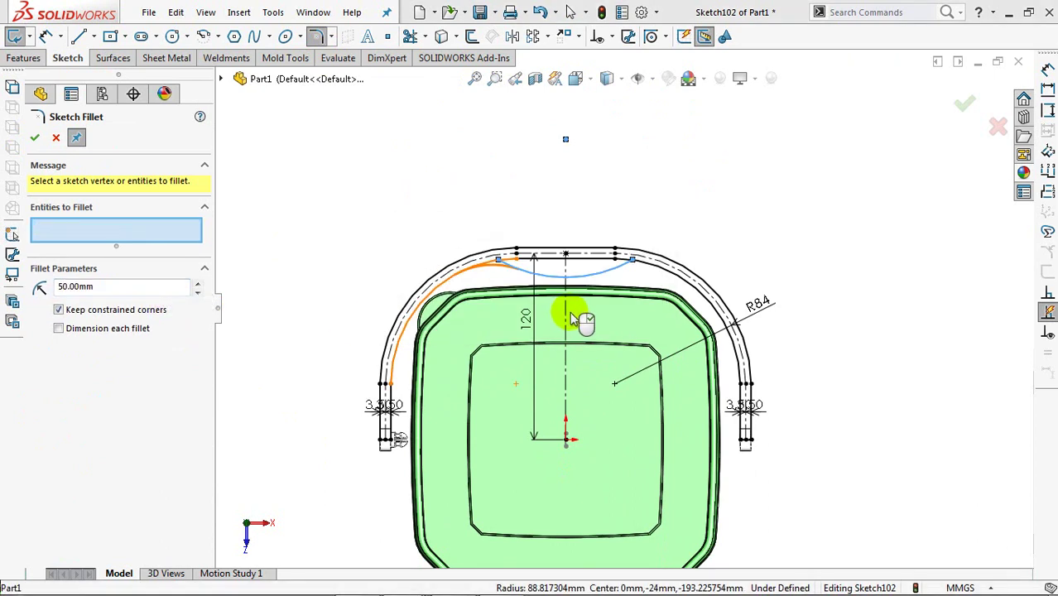
click(661, 274)
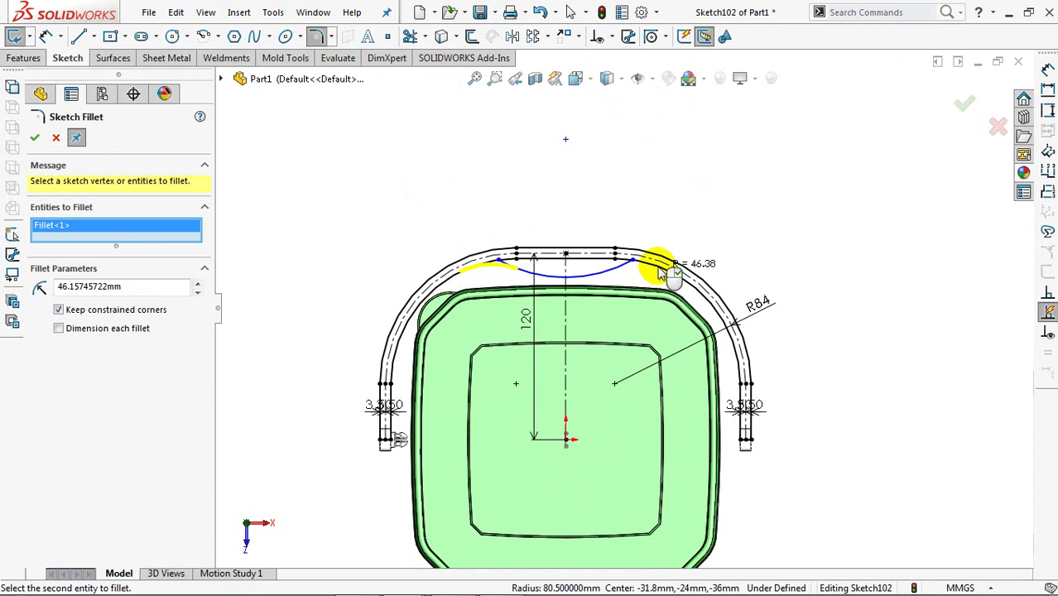
click(608, 275)
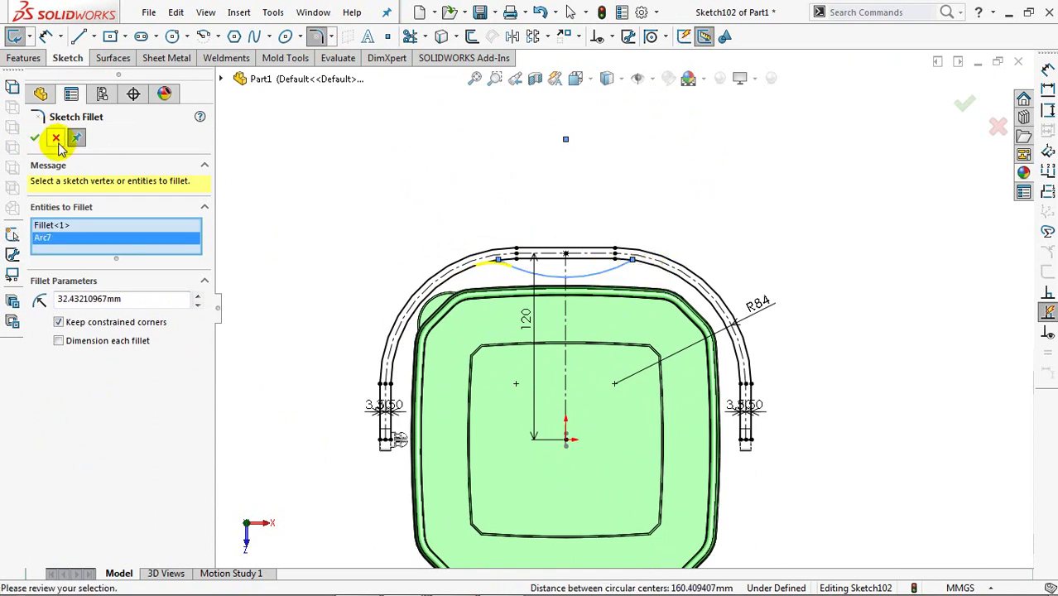
click(56, 140)
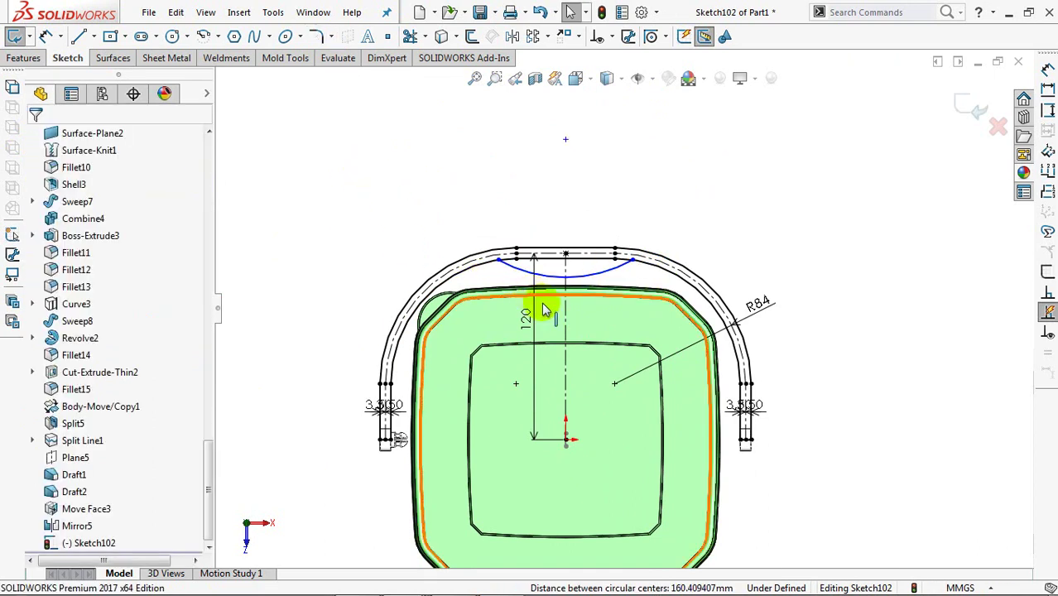
Dimension from the handle's top line to the shallow arc's lowest point.
scroll(579, 290, down, 3)
scroll(583, 284, down, 2)
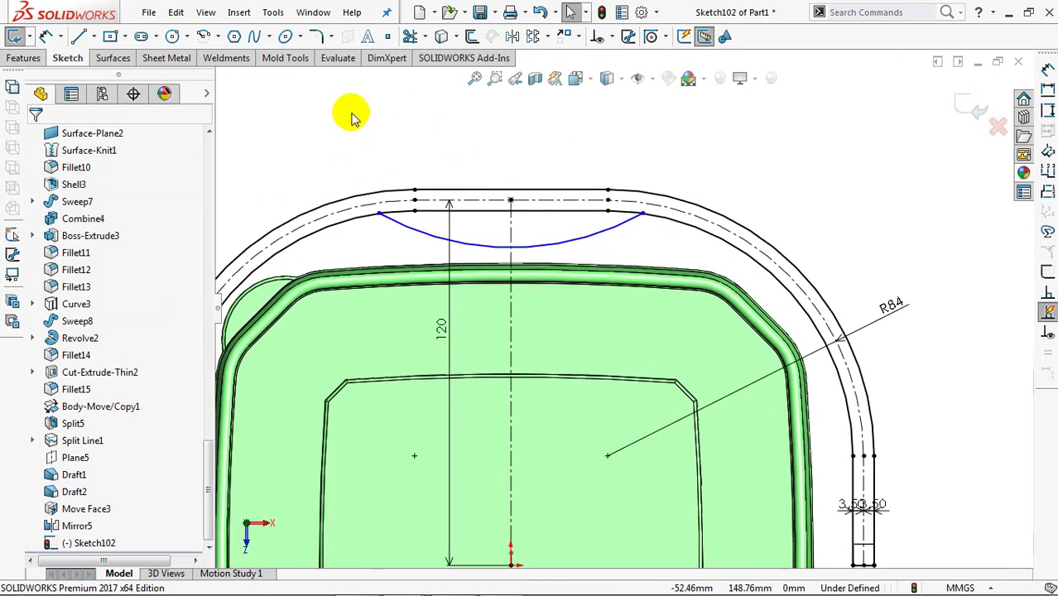
click(47, 36)
click(526, 192)
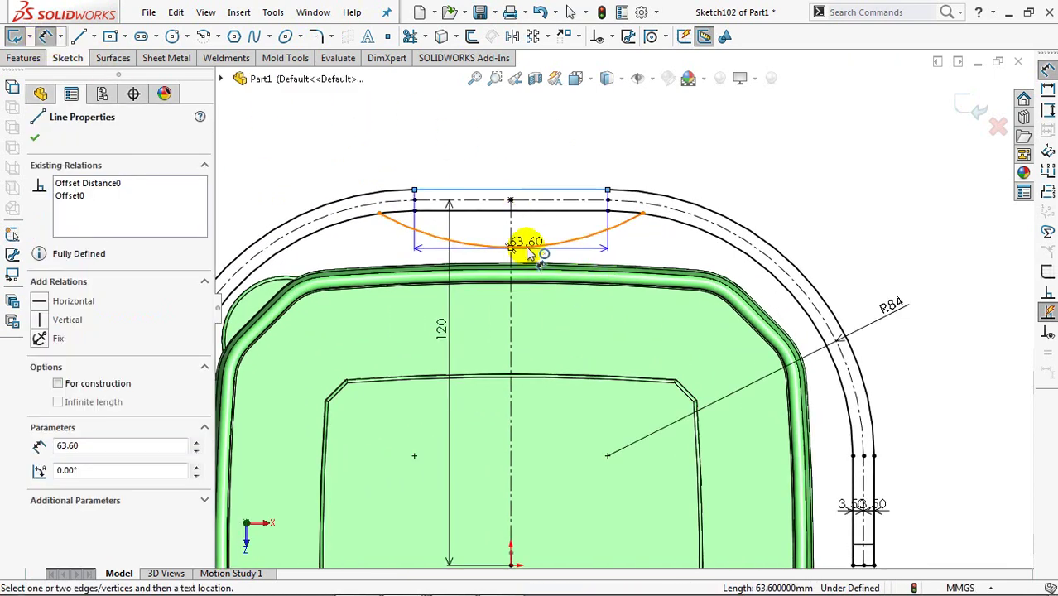
click(534, 245)
click(751, 201)
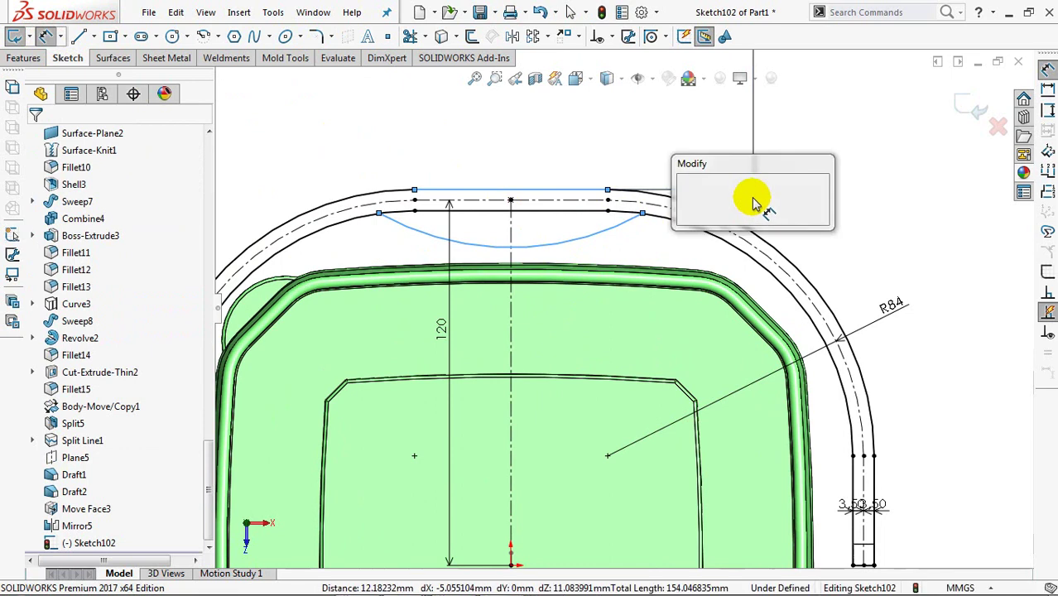
click(687, 195)
click(76, 165)
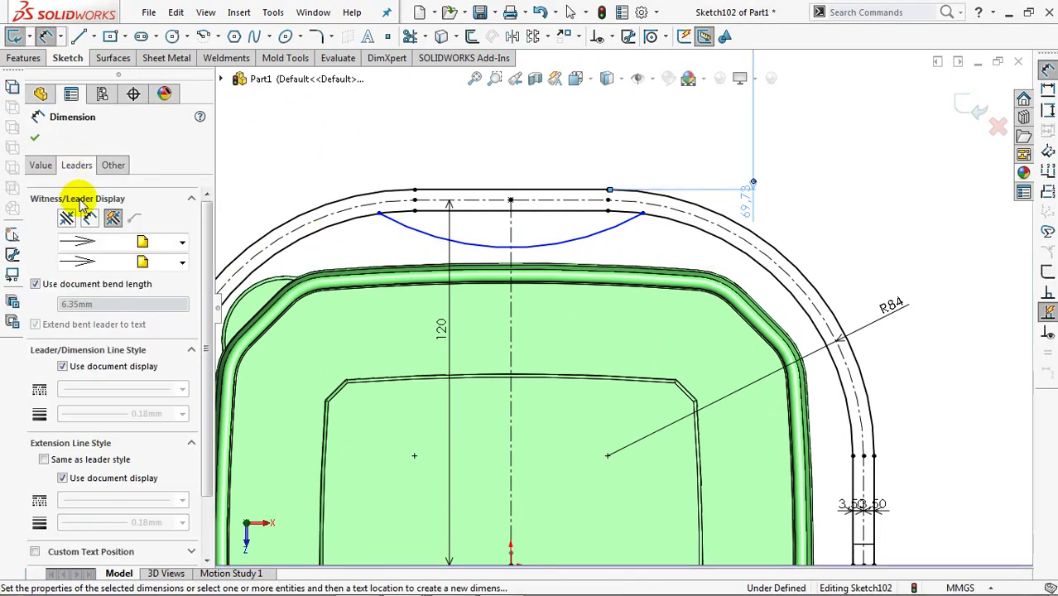
scroll(95, 513, down, 3)
click(100, 536)
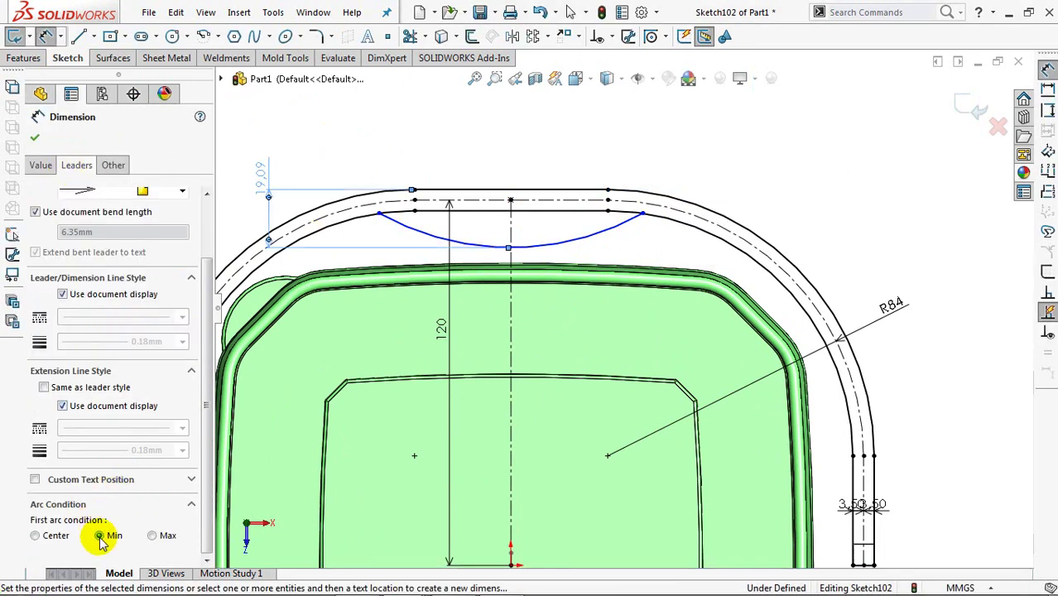
Change that 19.09 dimension to 14 mm and close the Dimension PropertyManager.
double_click(262, 171)
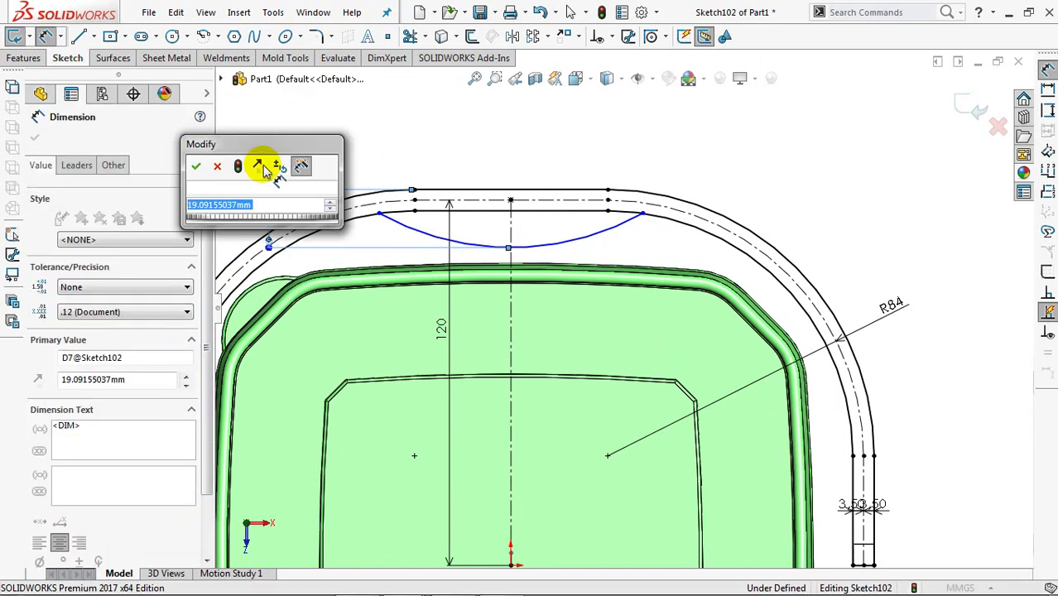
text(14)
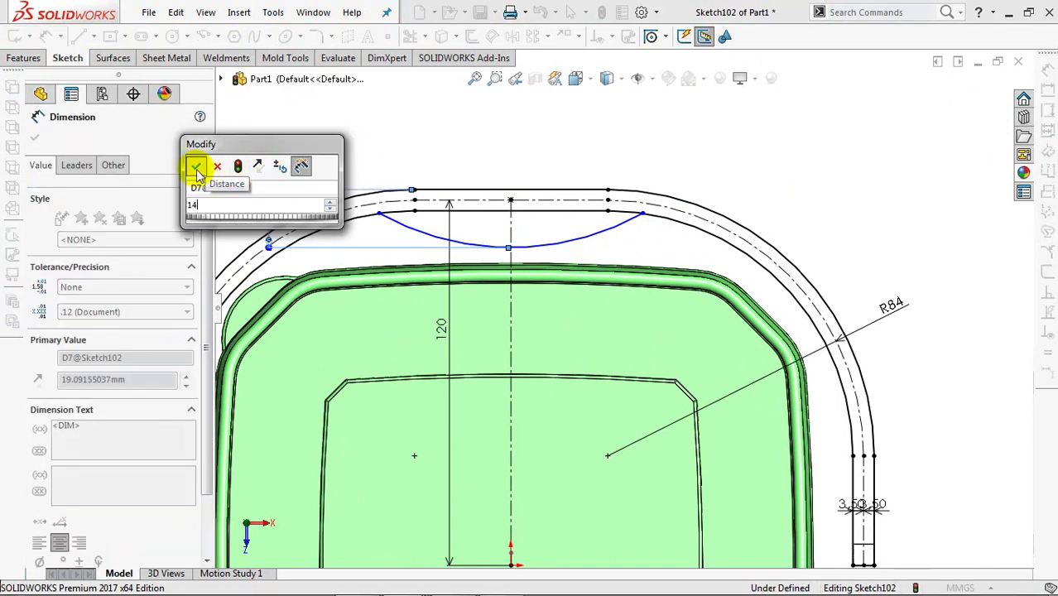
click(197, 172)
click(323, 149)
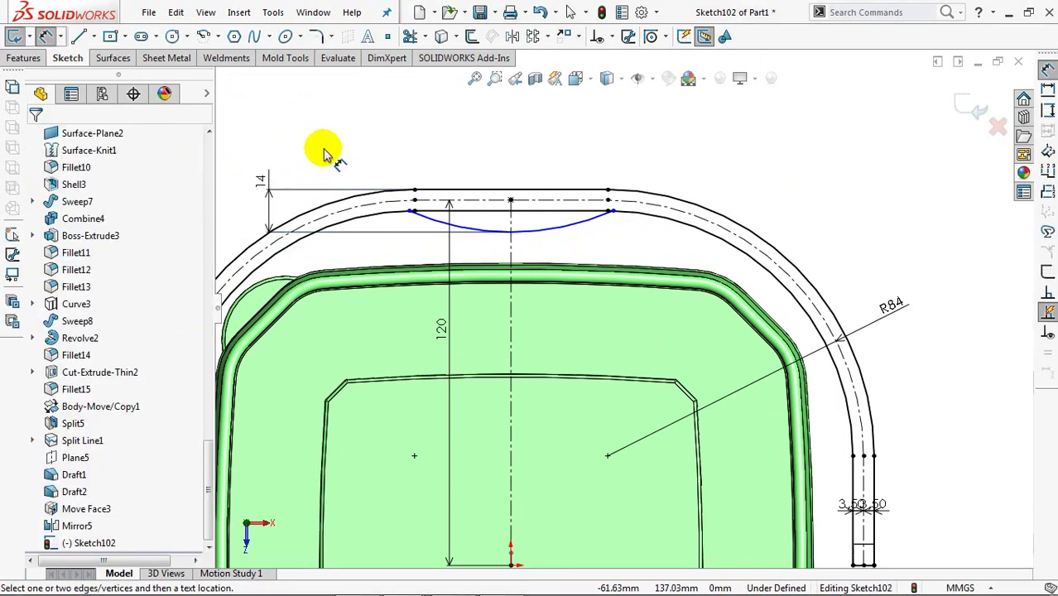
Round both ends of the dip with 50 mm sketch fillets, accepting the relation warnings.
click(316, 38)
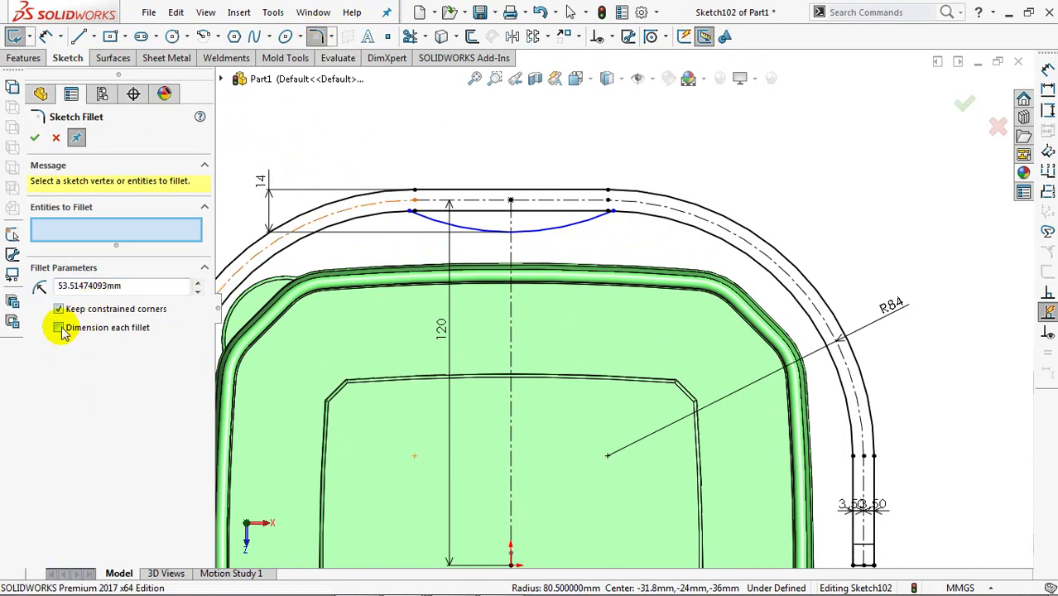
text(50.00mm)
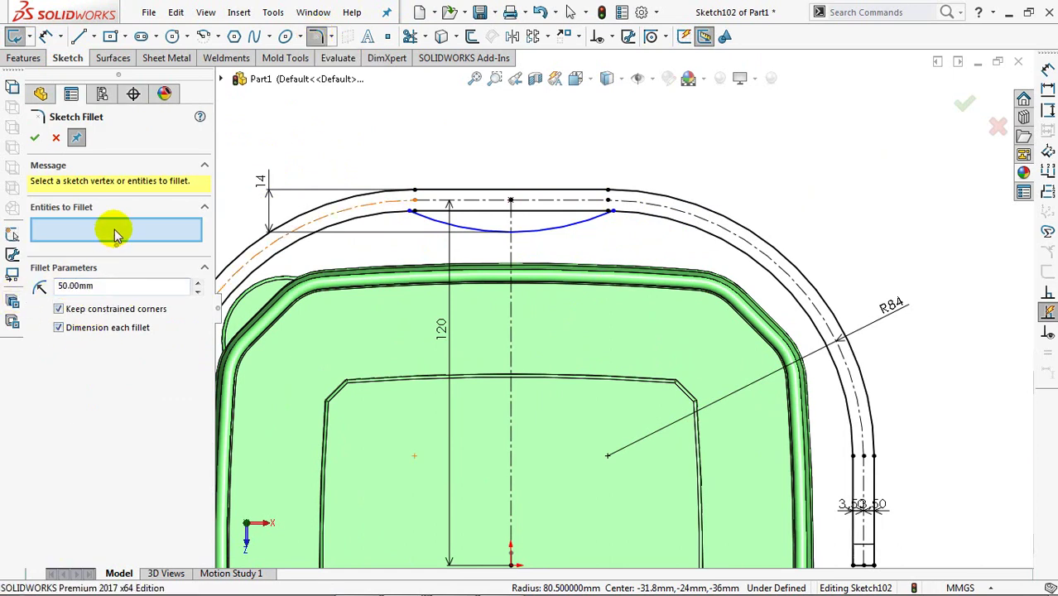
click(413, 213)
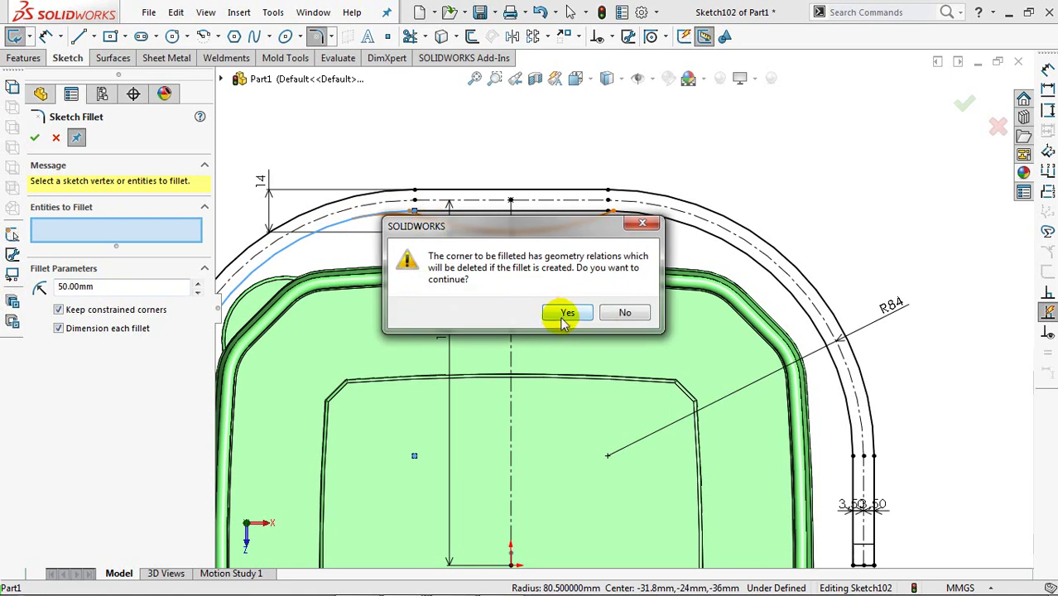
click(565, 315)
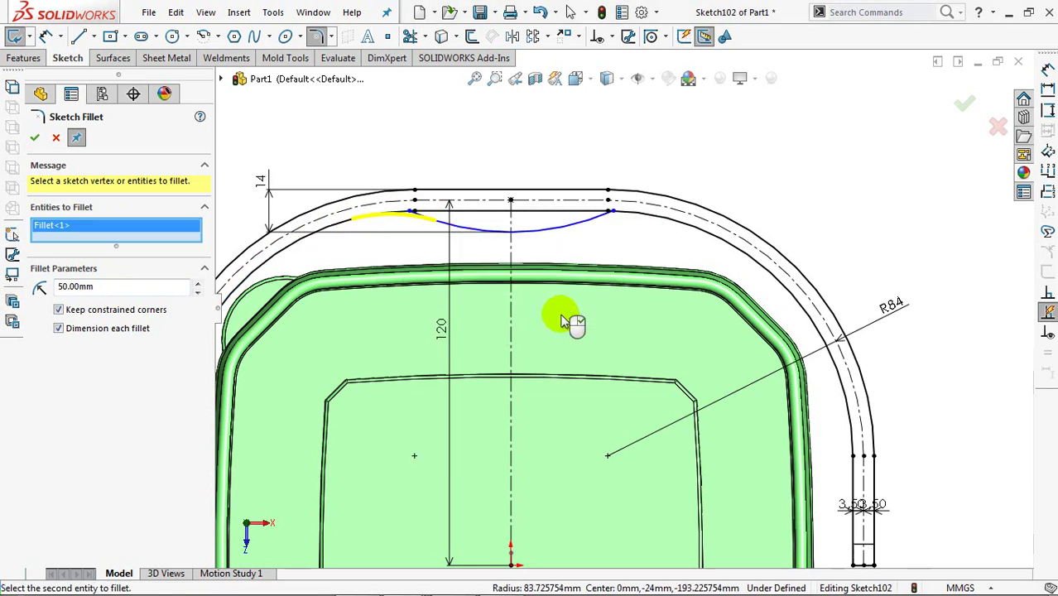
click(34, 139)
click(642, 217)
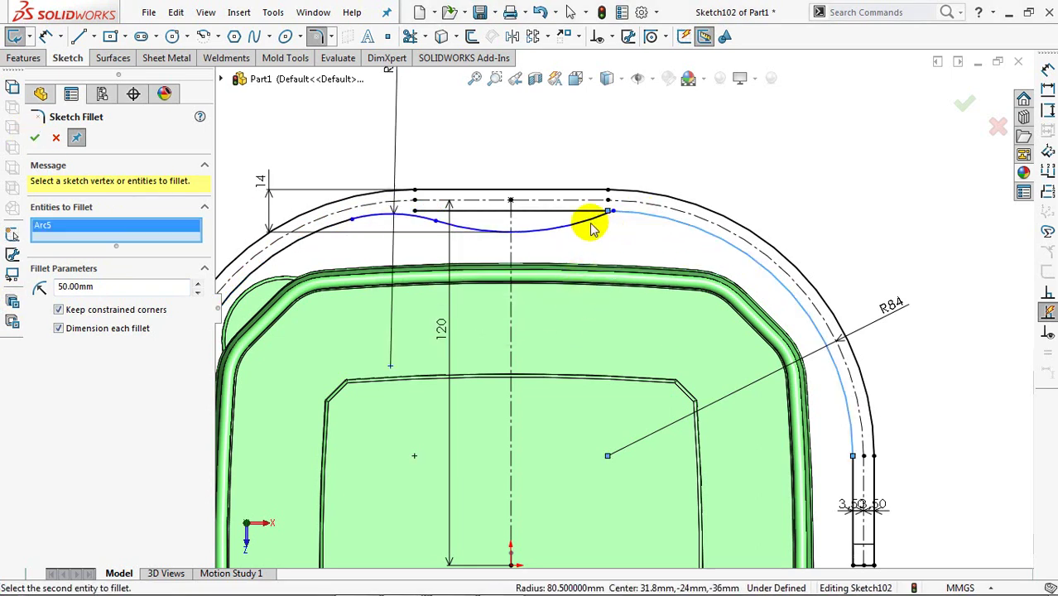
click(592, 229)
click(567, 312)
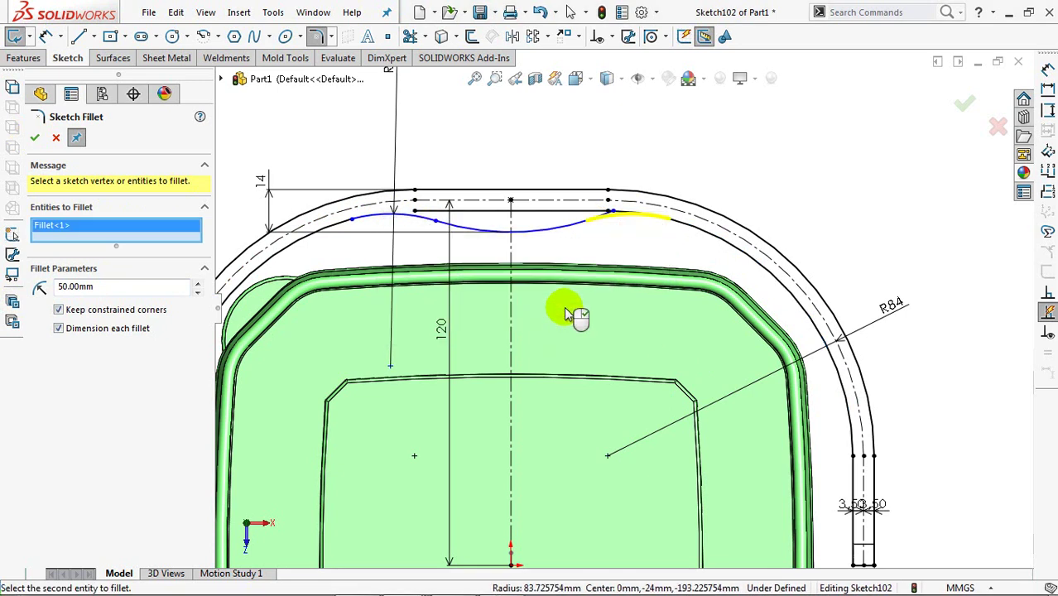
click(37, 141)
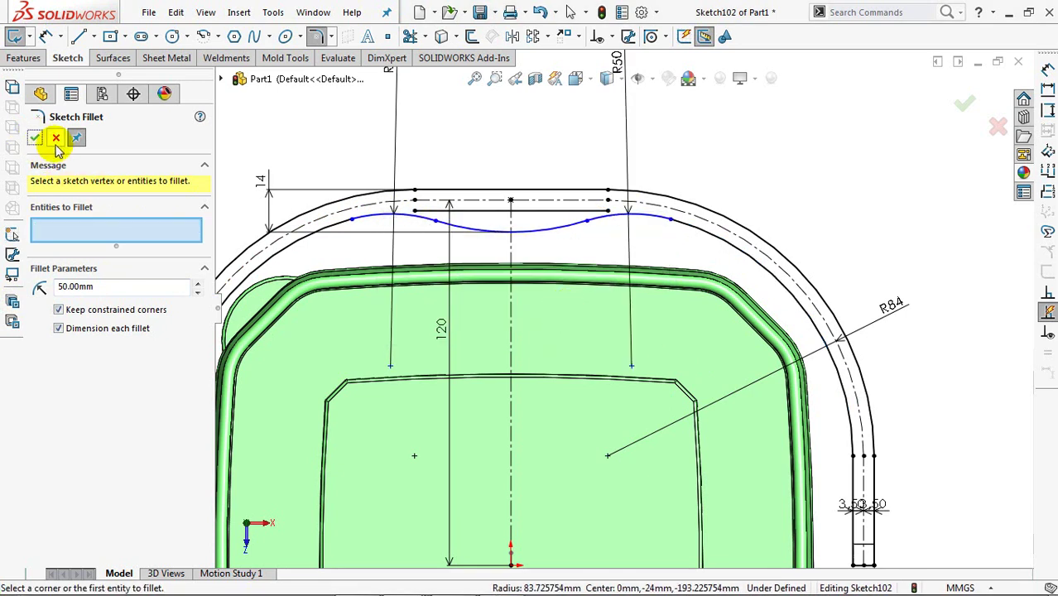
click(55, 139)
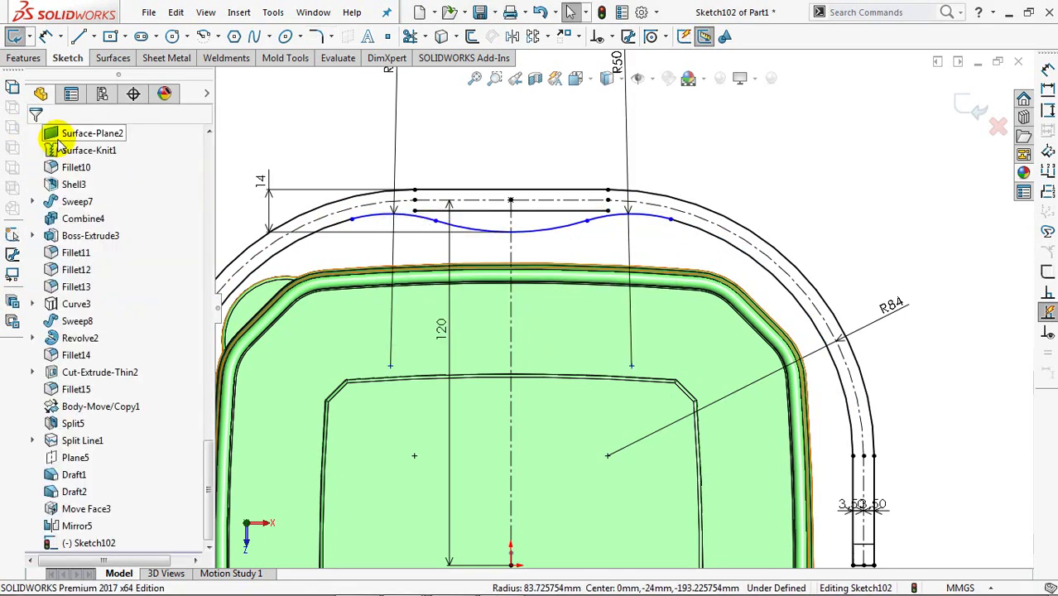
Dimension the spacing between the two fillet endpoints to 70 mm.
click(46, 37)
click(436, 221)
click(586, 220)
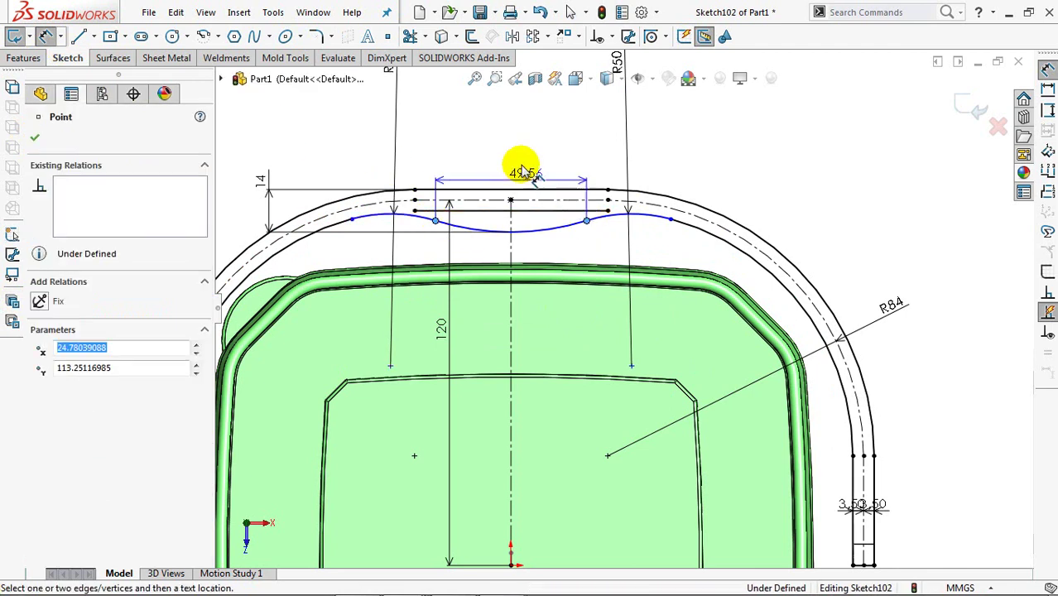
click(519, 152)
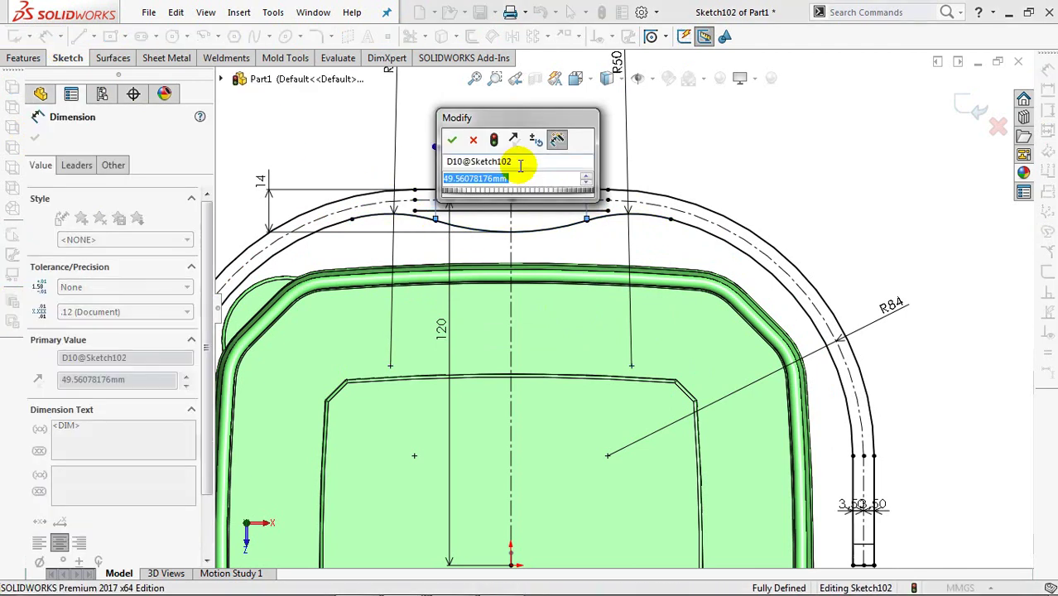
text(70)
click(452, 144)
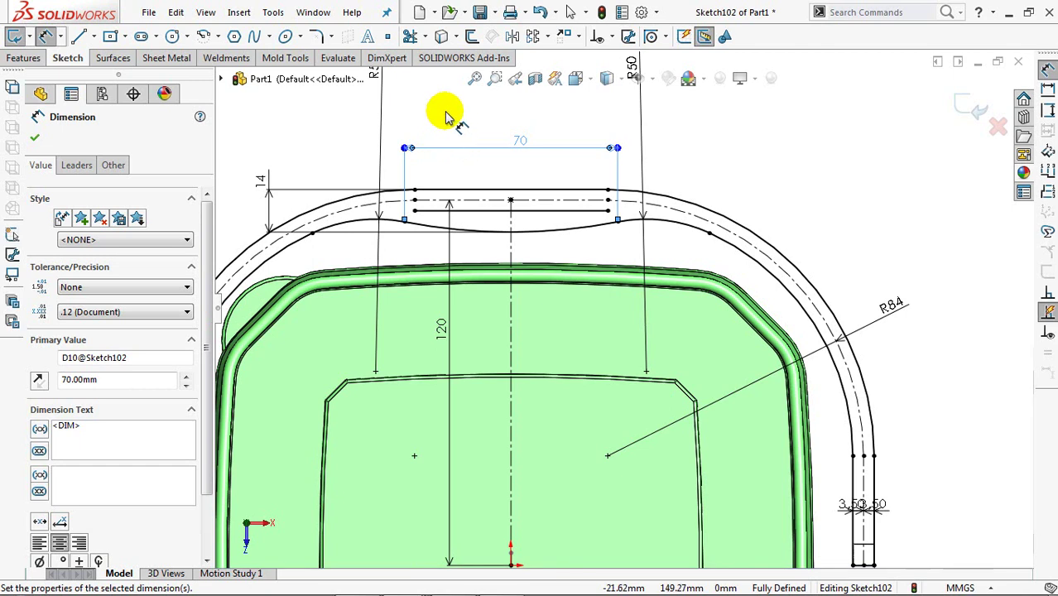
Convert the straight line above the dip to construction geometry.
right_click(443, 123)
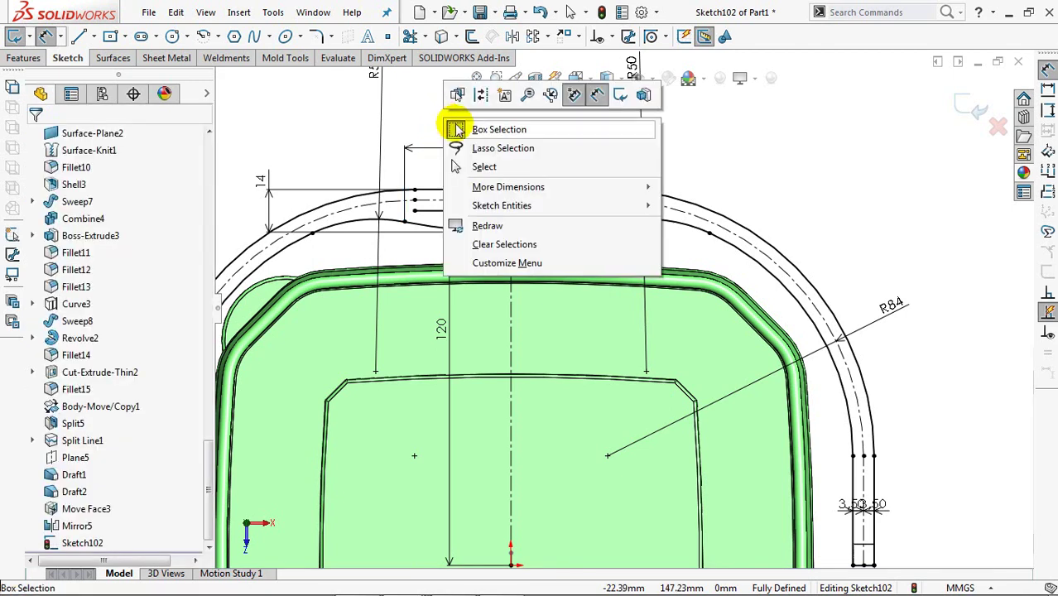
click(484, 168)
click(475, 218)
click(541, 175)
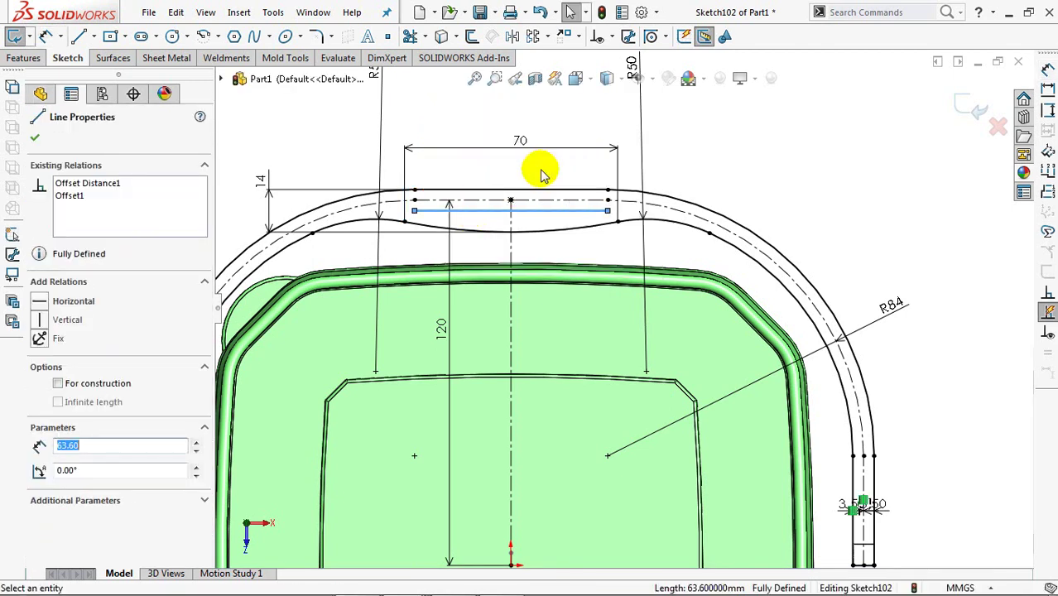
click(543, 176)
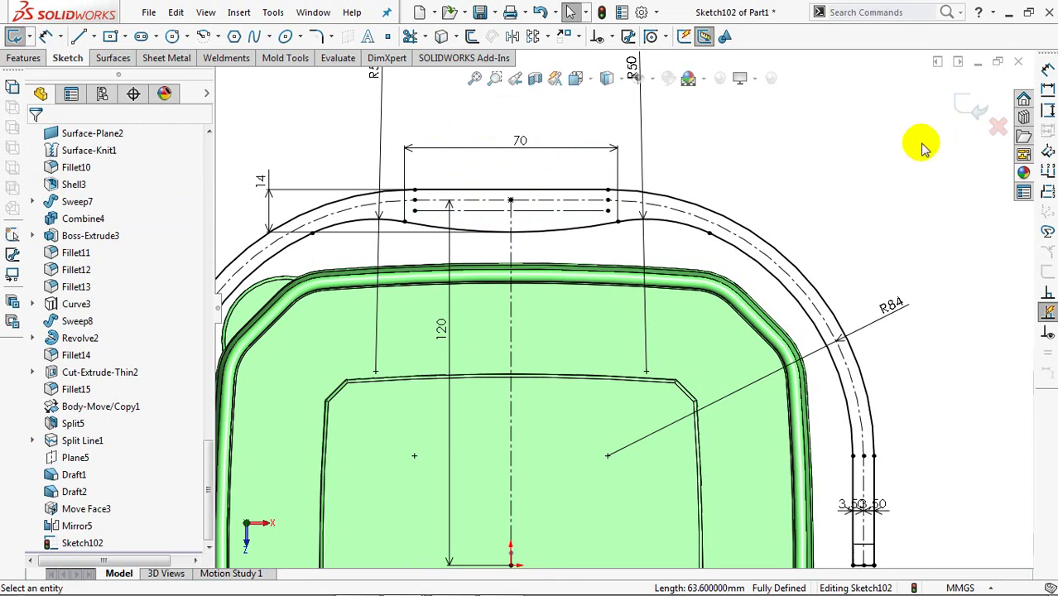
key(f)
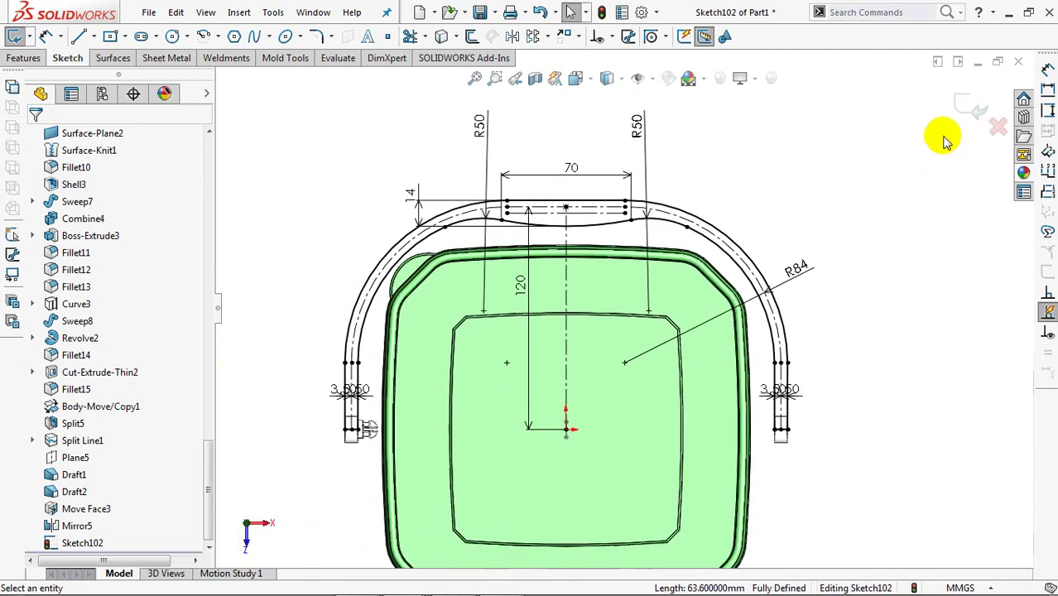
Extrude the handle region Mid Plane 11 mm with Thin Feature turned off.
click(970, 106)
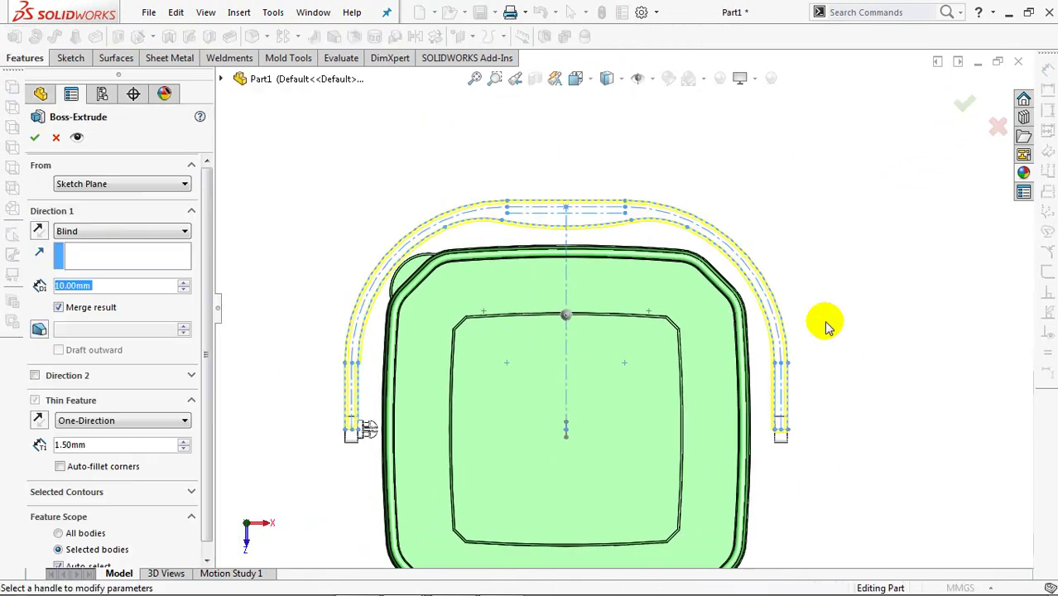
click(152, 231)
click(124, 303)
click(128, 286)
text(11)
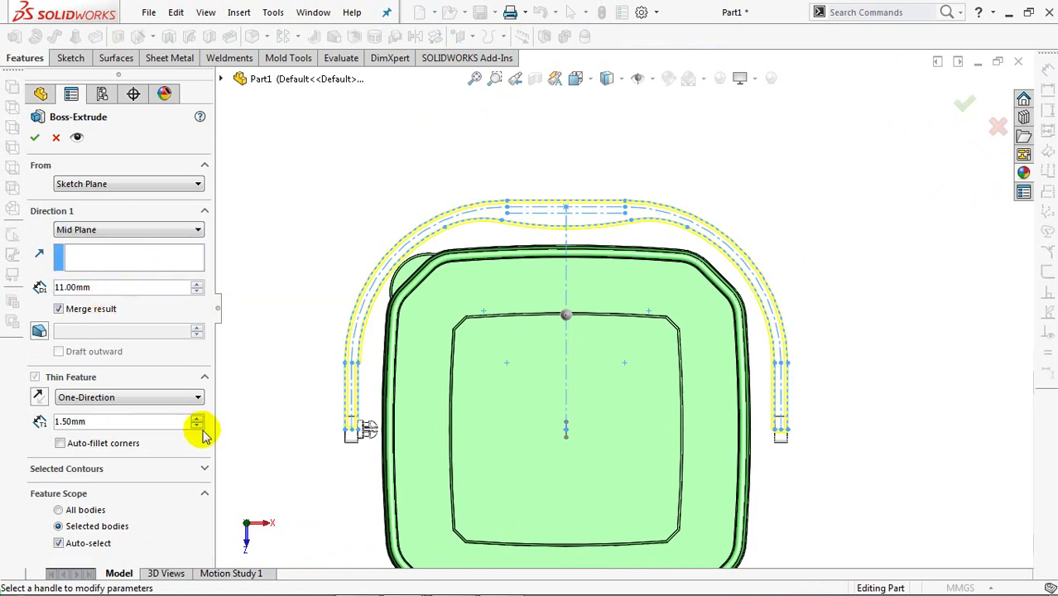
click(80, 469)
right_click(107, 494)
click(114, 502)
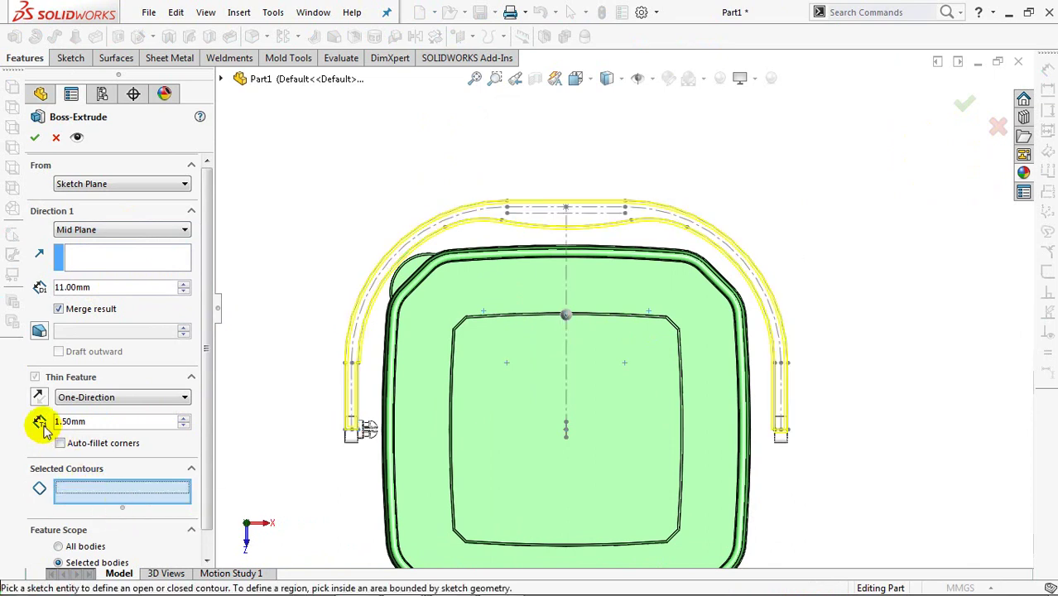
click(542, 227)
middle_drag(425, 378, 433, 300)
click(35, 377)
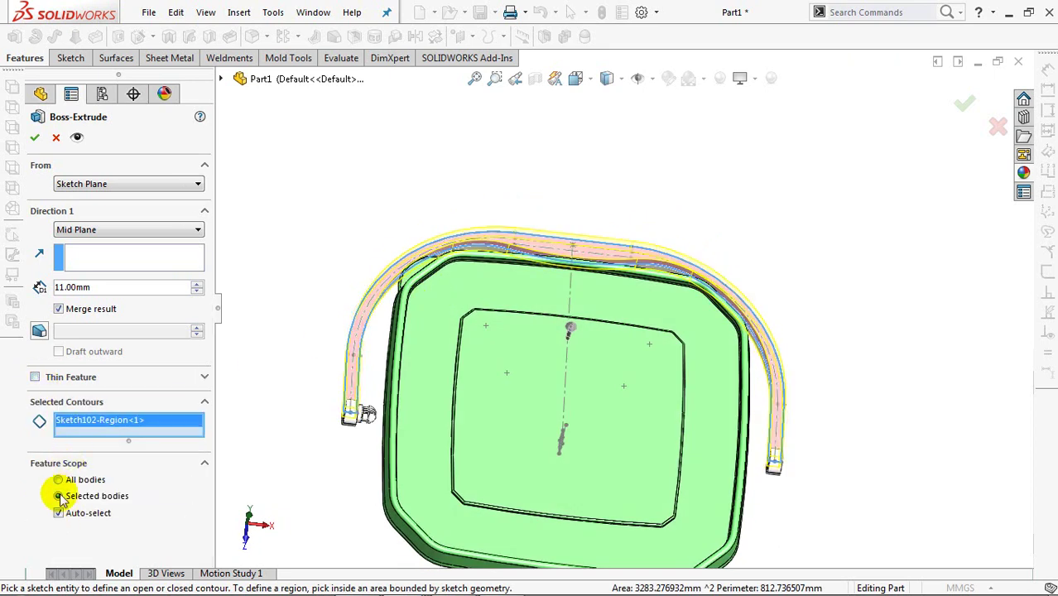
Scope the extrusion to both end pieces, add a 1° draft, and confirm Boss-Extrude5.
click(58, 514)
click(350, 420)
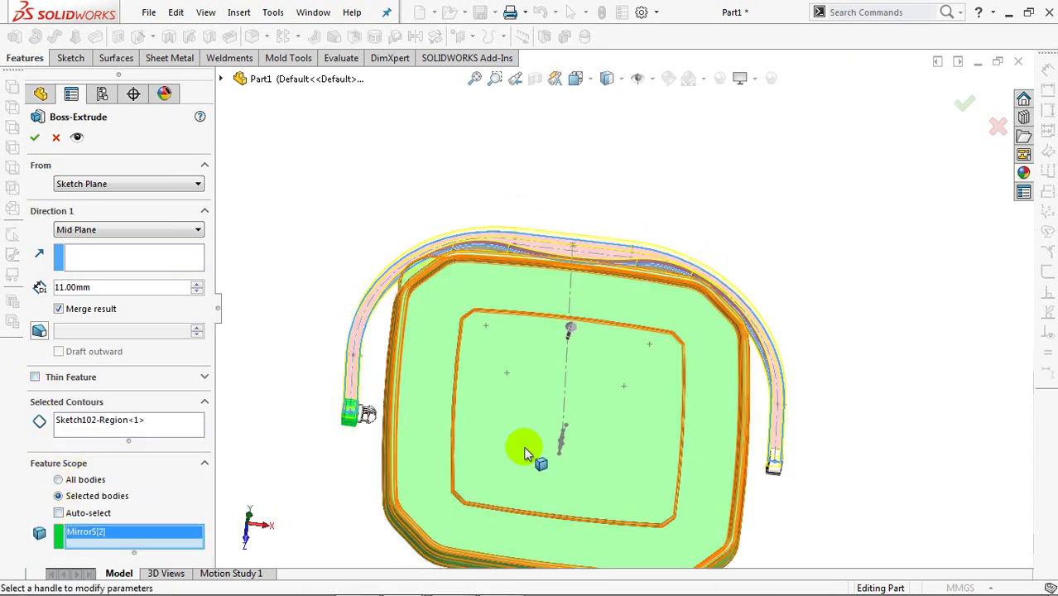
click(773, 465)
middle_drag(376, 450, 192, 392)
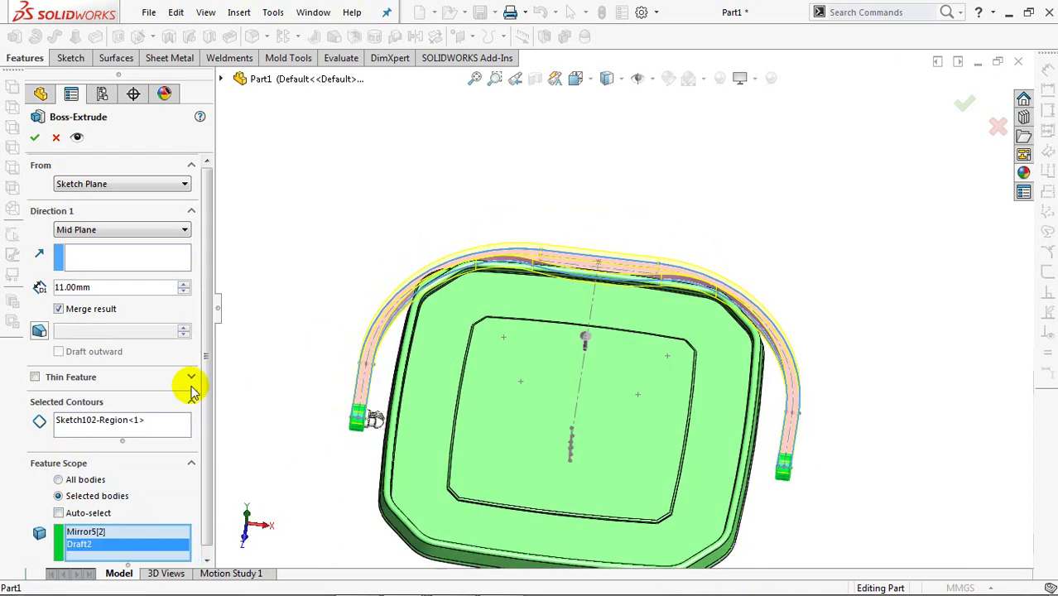
click(38, 332)
text(1)
key(Return)
mouse_move(324, 379)
middle_down()
mouse_move(323, 396)
mouse_move(390, 437)
middle_up()
scroll(381, 398, down, 3)
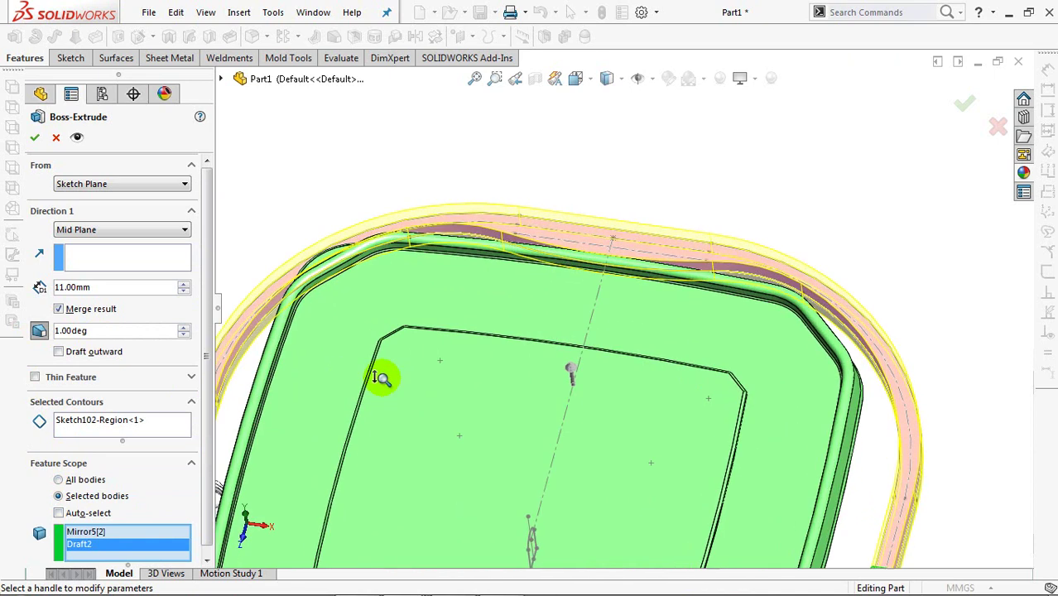
ctrl+middle_drag(574, 385, 516, 294)
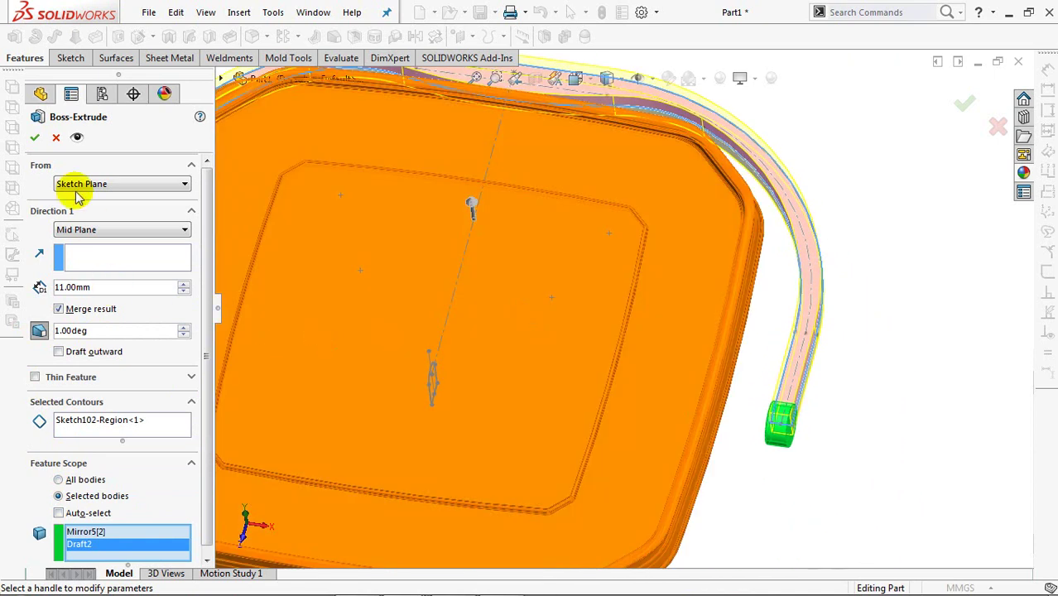
click(34, 137)
Start a new sketch on the handle face.
mouse_move(814, 429)
middle_down()
mouse_move(818, 437)
mouse_move(739, 426)
mouse_move(751, 431)
mouse_move(751, 370)
mouse_move(725, 372)
mouse_move(768, 449)
mouse_move(695, 304)
middle_up()
click(134, 36)
click(578, 217)
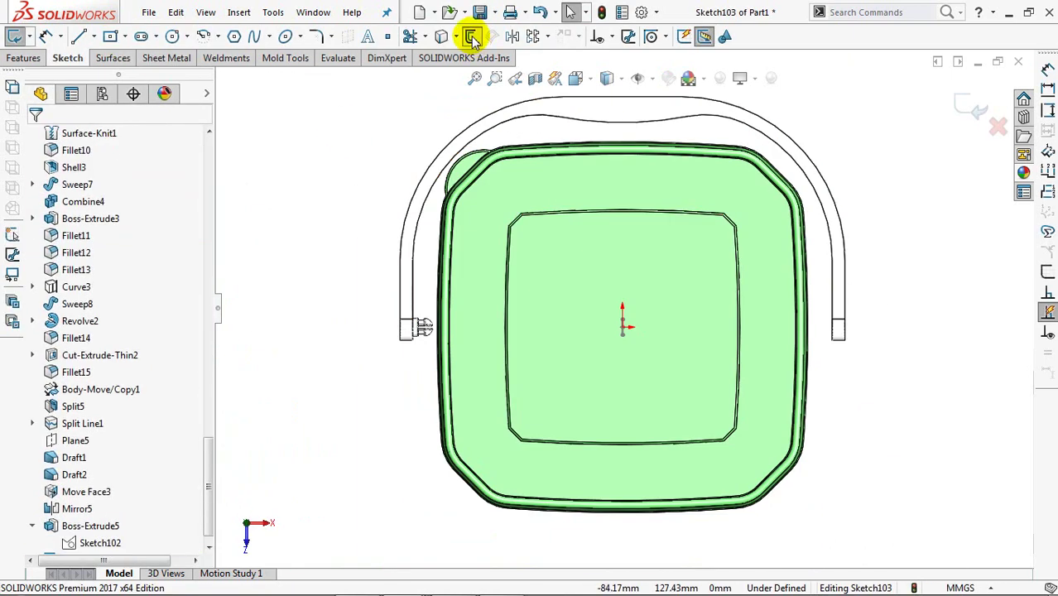
Offset the handle's outer arc 2 mm to the inner side.
click(471, 37)
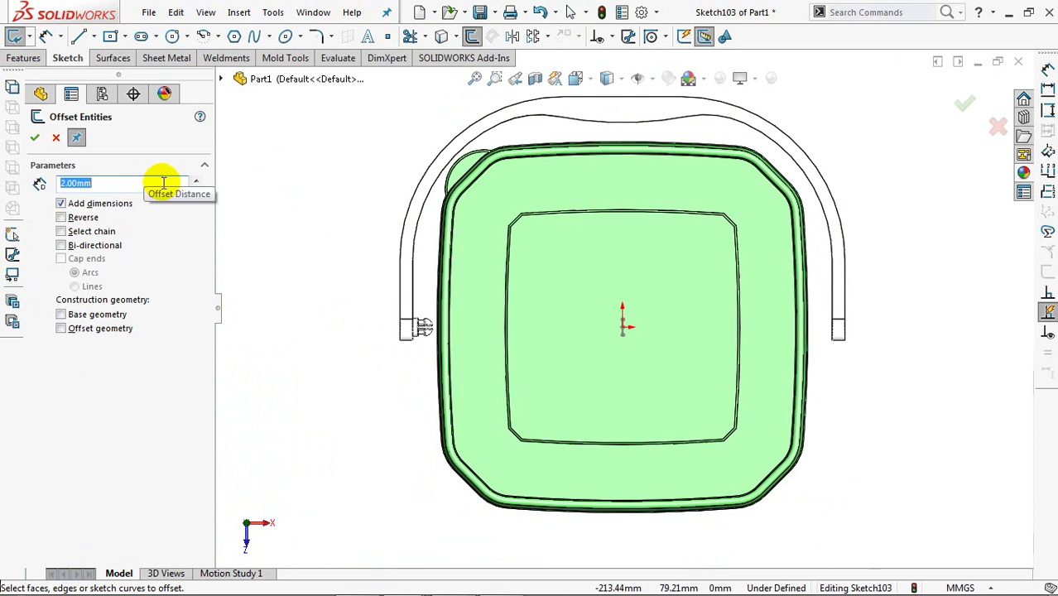
click(612, 109)
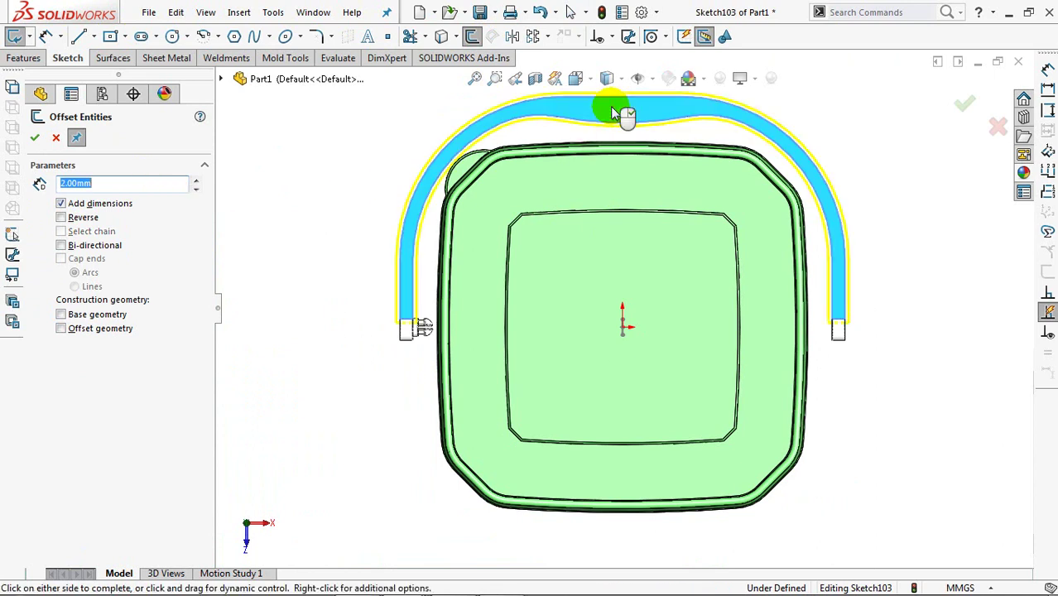
click(61, 218)
click(294, 293)
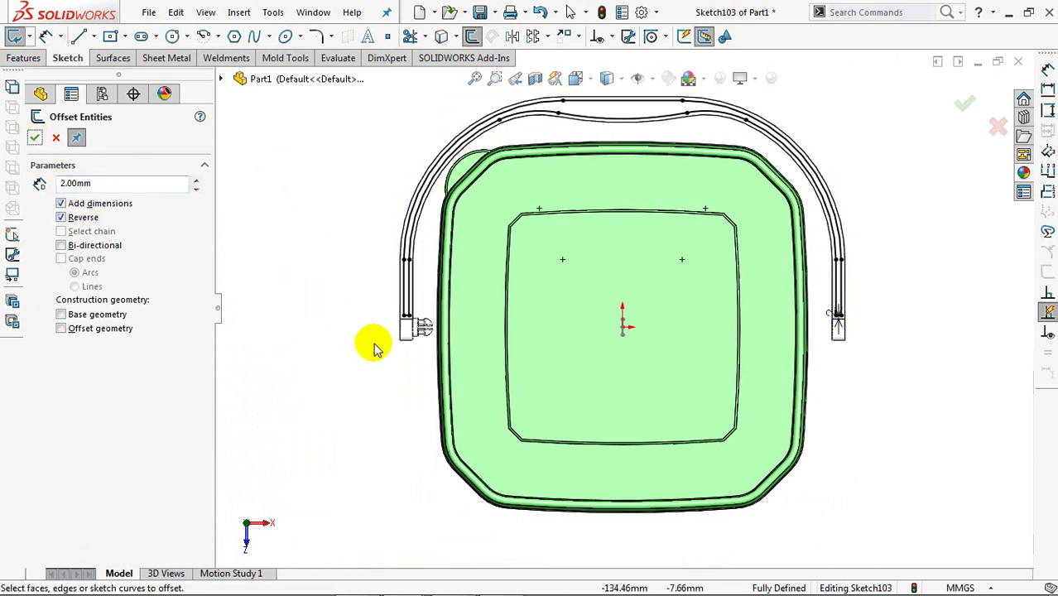
Offset the clip's edges at the handle end by 2 mm.
click(494, 78)
drag(370, 309, 463, 378)
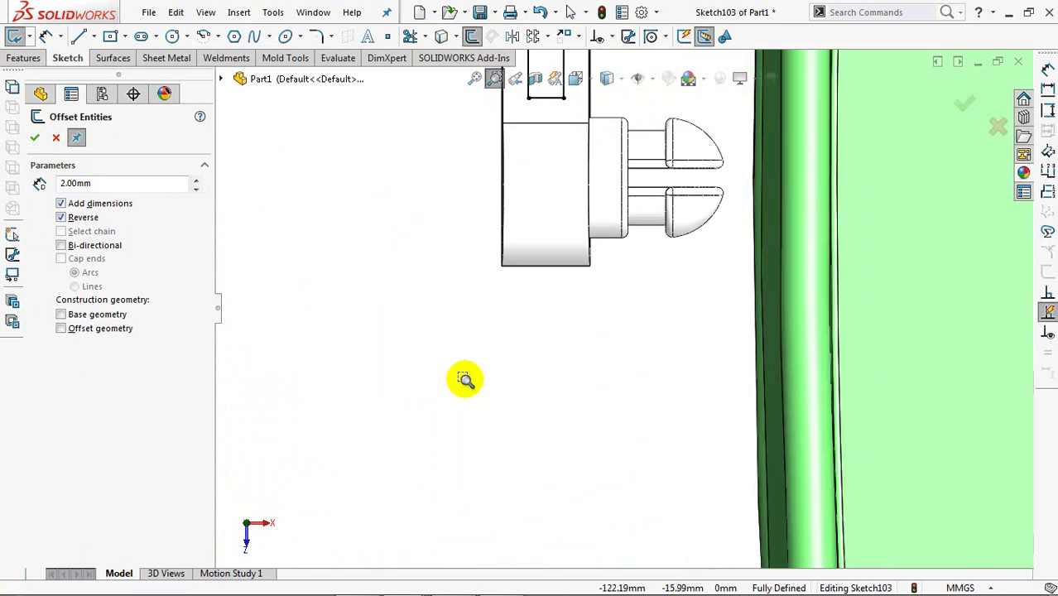
click(494, 77)
click(554, 271)
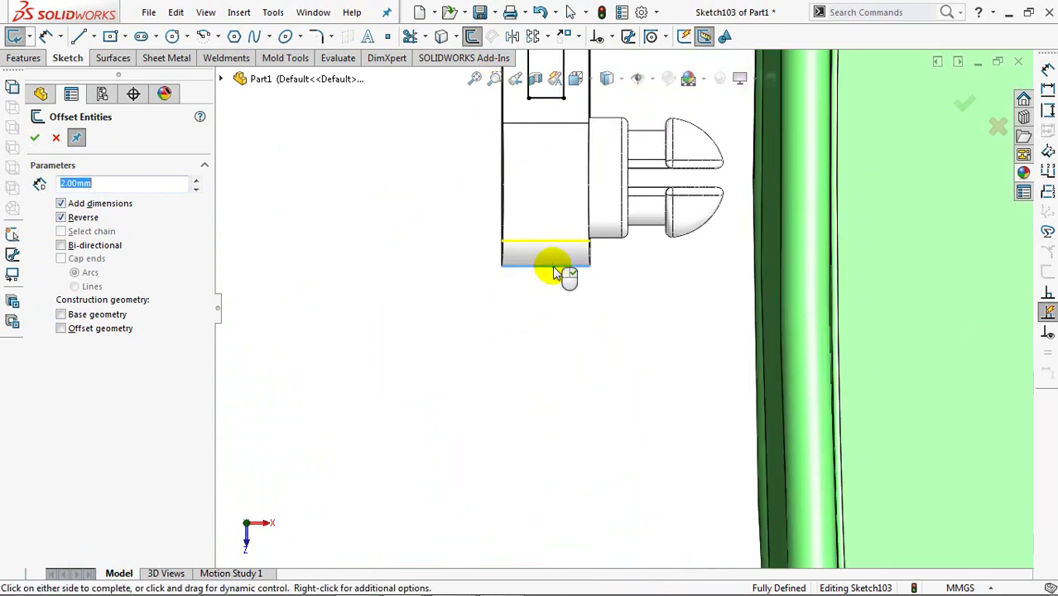
click(554, 271)
key(f)
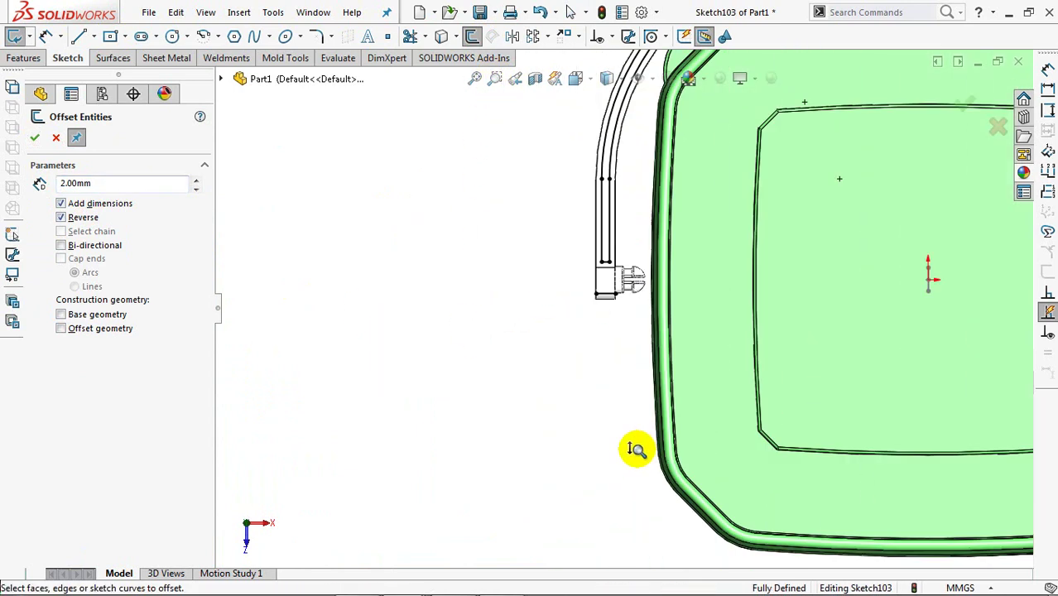
ctrl+middle_drag(997, 295, 756, 293)
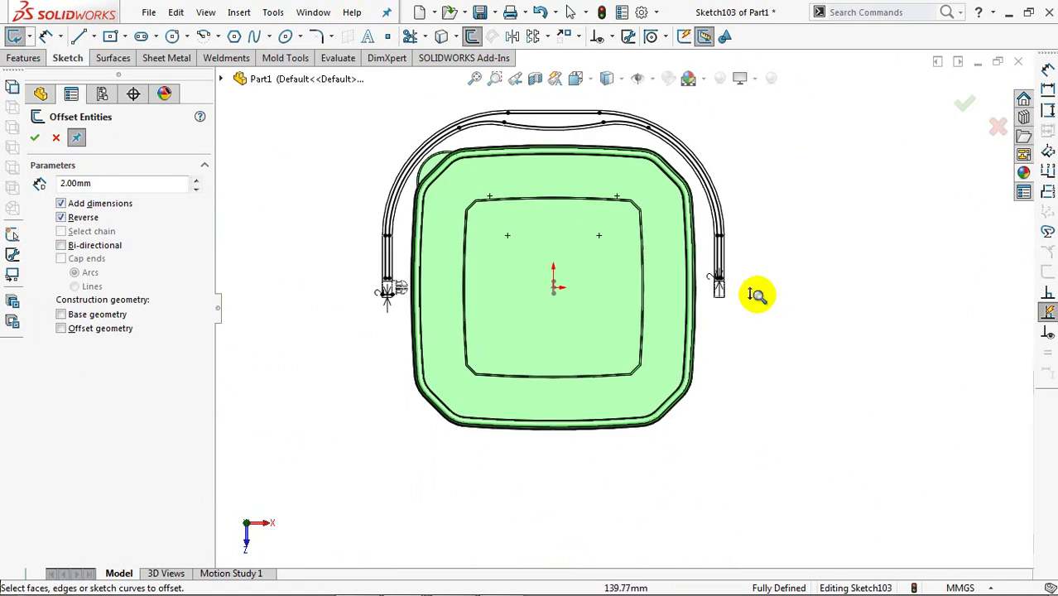
scroll(915, 282, down, 5)
click(981, 267)
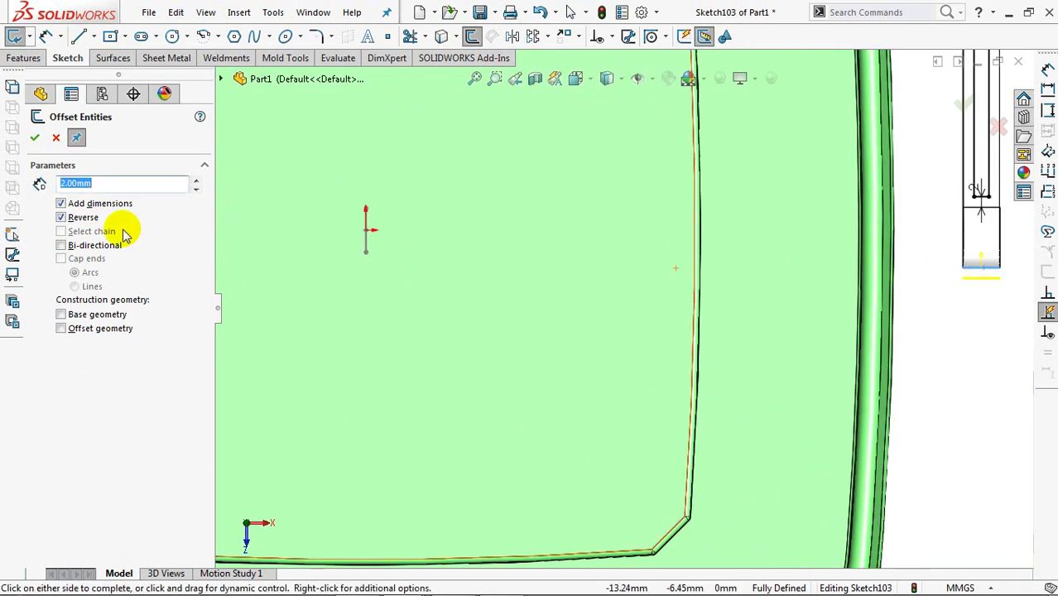
click(35, 137)
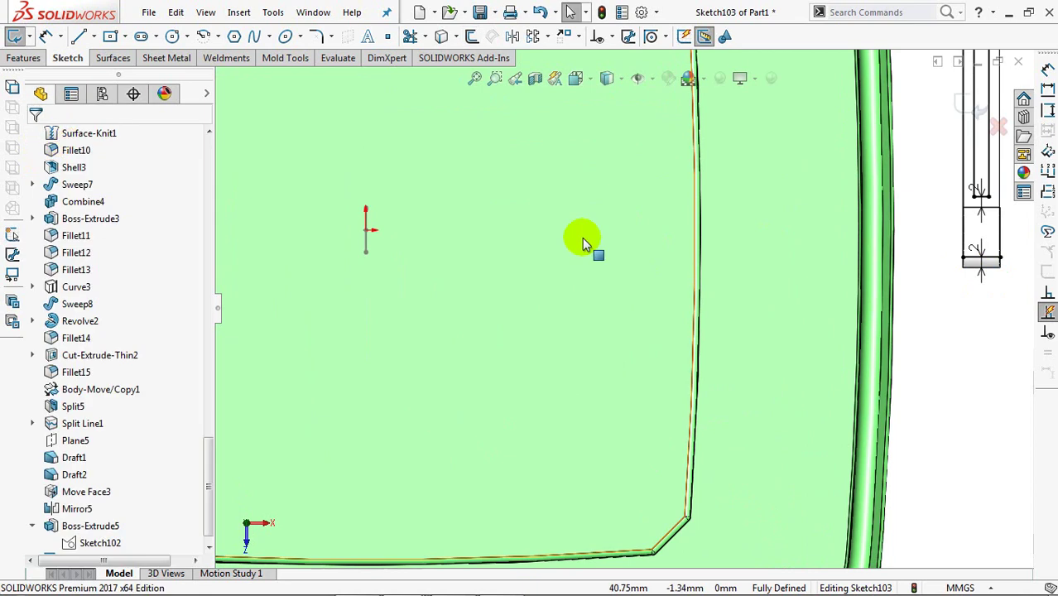
Convert one of the new offset lines to construction geometry.
ctrl+middle_drag(1008, 329, 703, 325)
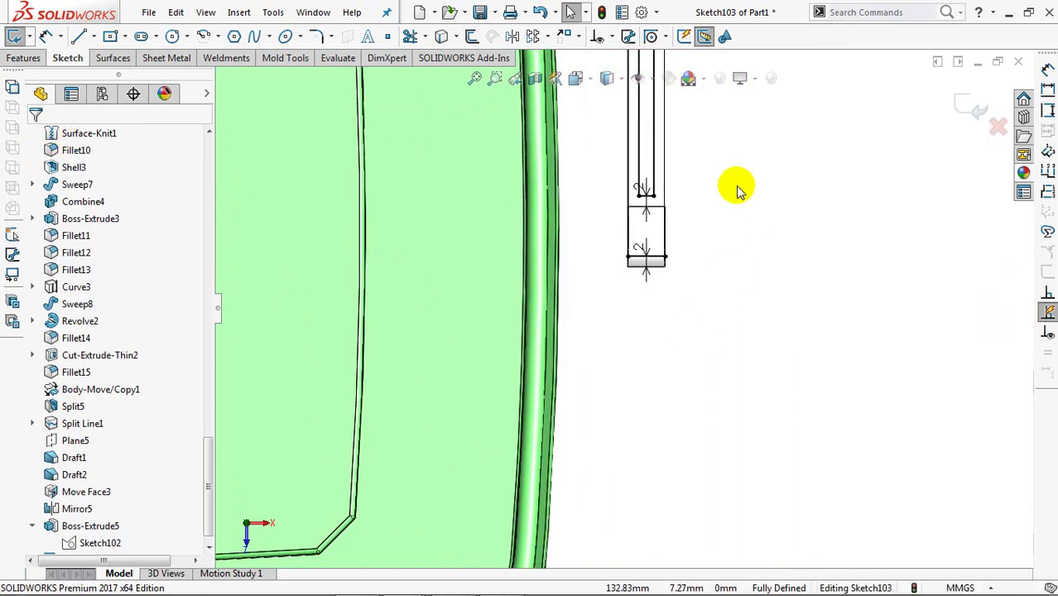
scroll(738, 188, down, 2)
click(660, 155)
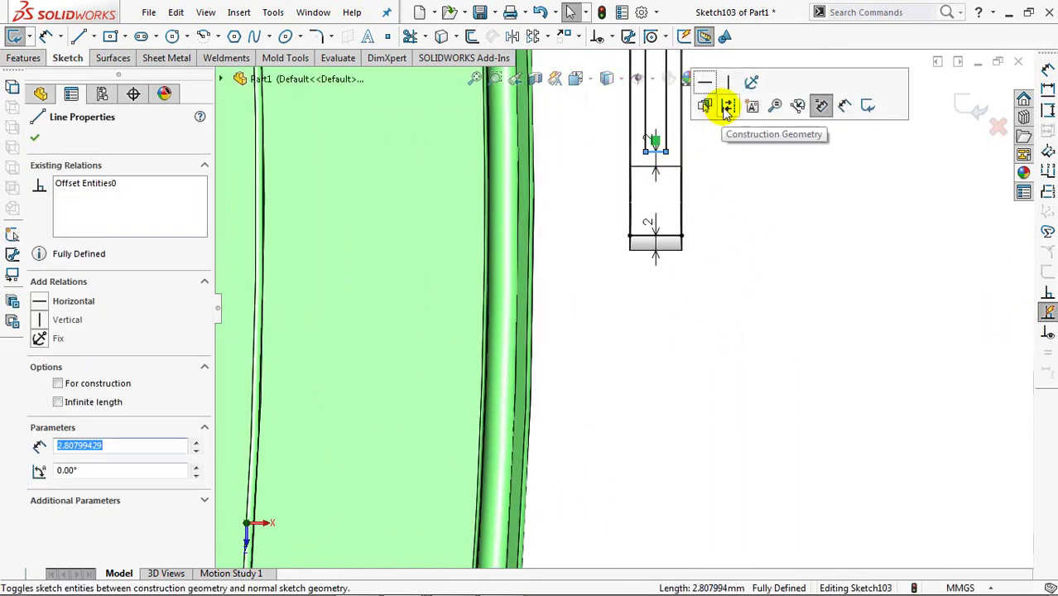
click(725, 105)
Corner-trim the first offset line to the bottom line.
click(410, 38)
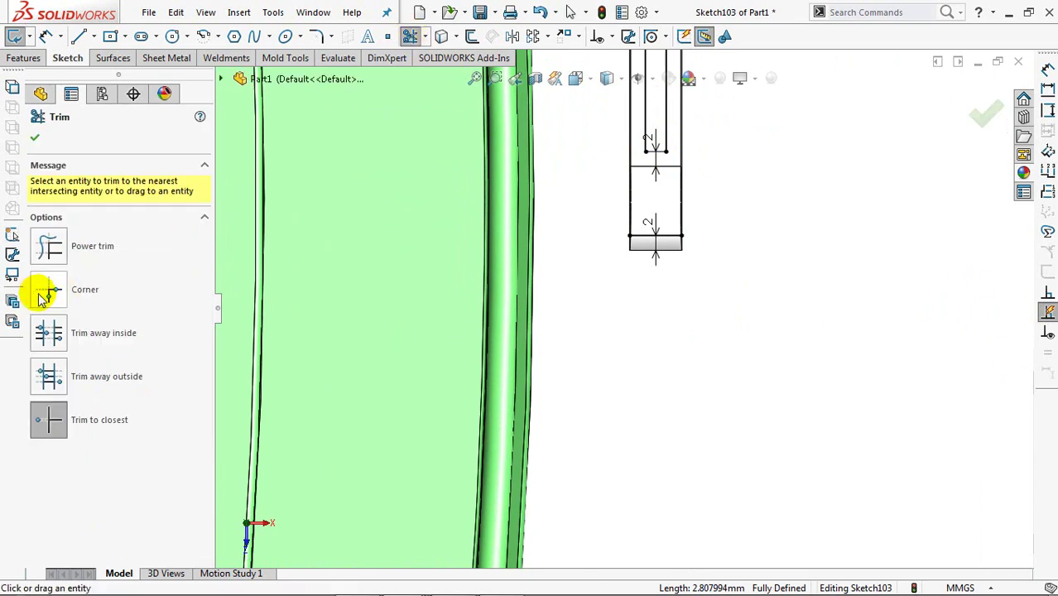
click(45, 286)
click(651, 118)
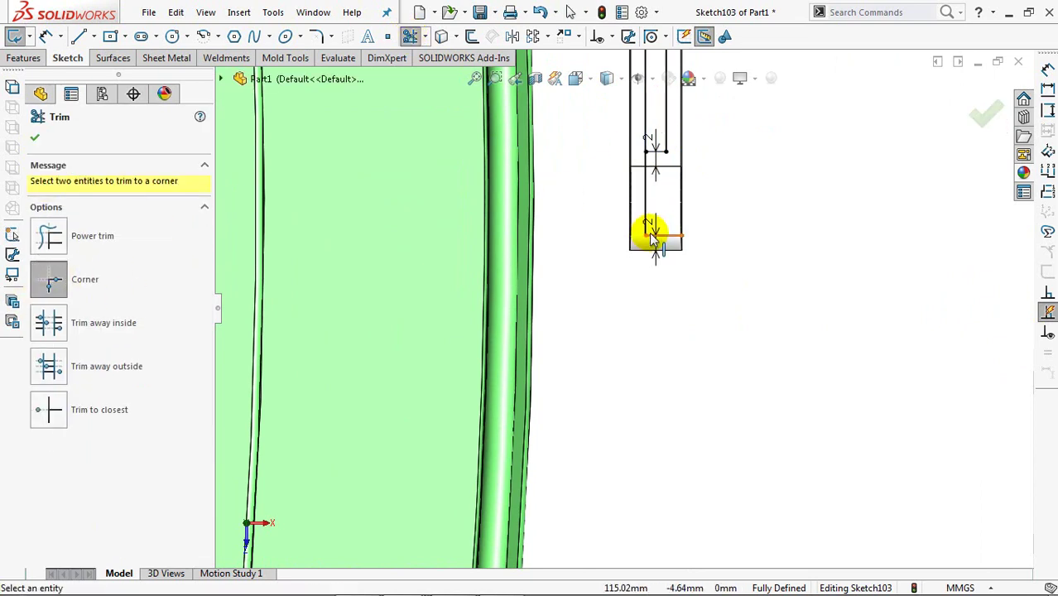
click(652, 238)
click(669, 145)
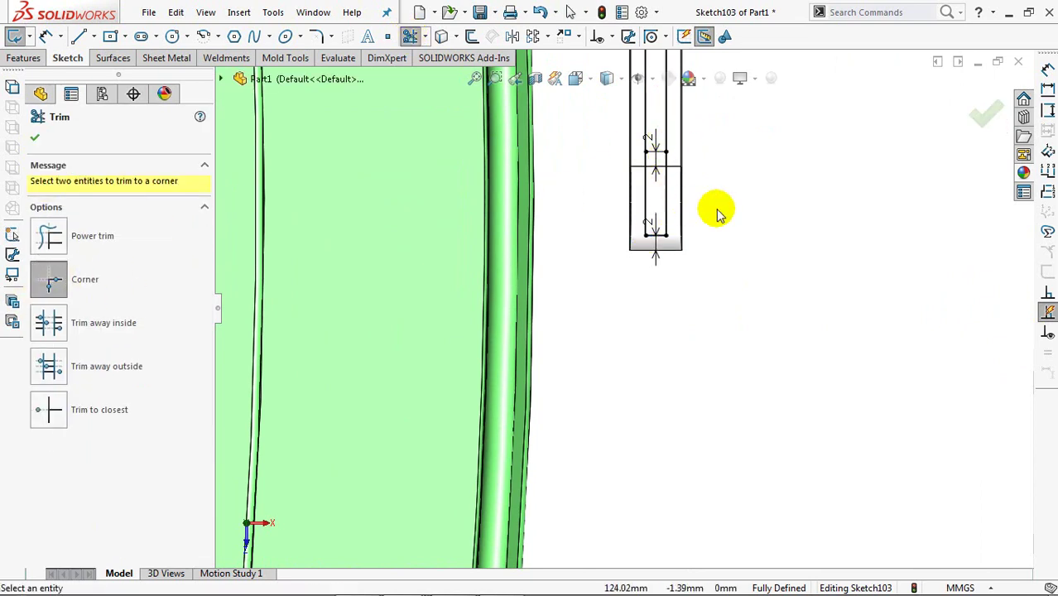
Corner-trim the left and right vertical lines to the bottom edge to close the profile.
scroll(717, 289, up, 5)
ctrl+middle_drag(385, 321, 402, 265)
scroll(466, 279, up, 2)
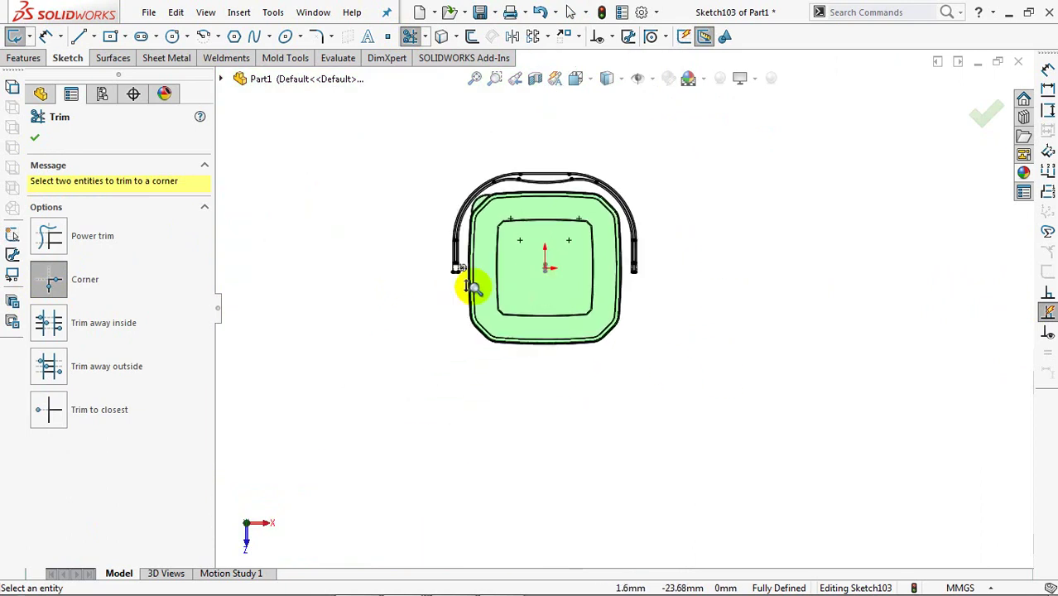
ctrl+middle_drag(458, 214, 468, 332)
scroll(468, 333, down, 2)
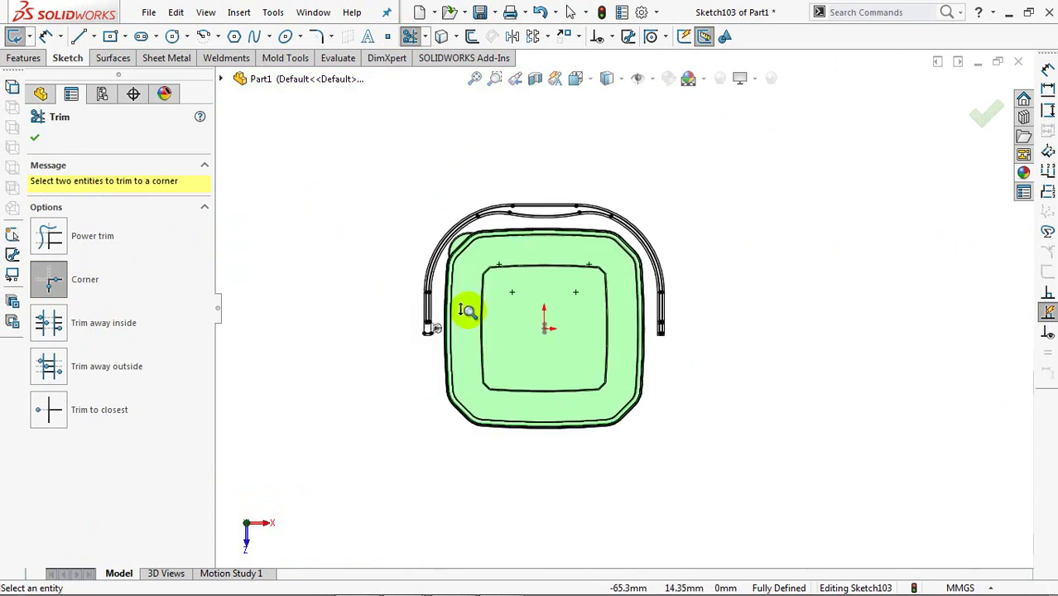
scroll(472, 307, down, 3)
scroll(401, 354, down, 2)
scroll(562, 336, down, 2)
ctrl+middle_drag(473, 291, 634, 303)
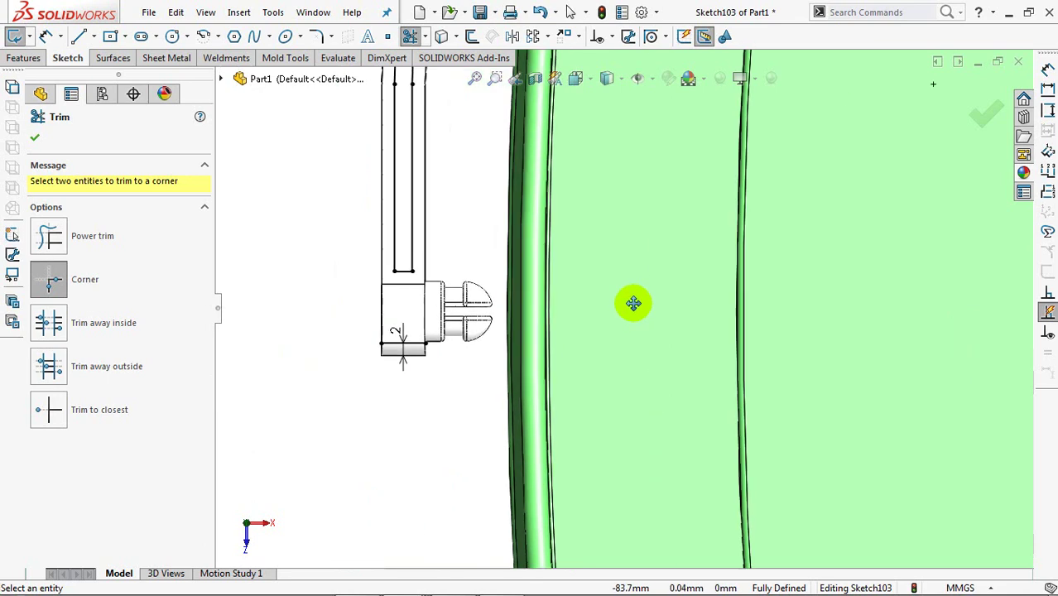
click(450, 249)
click(464, 328)
click(467, 236)
click(464, 332)
key(Escape)
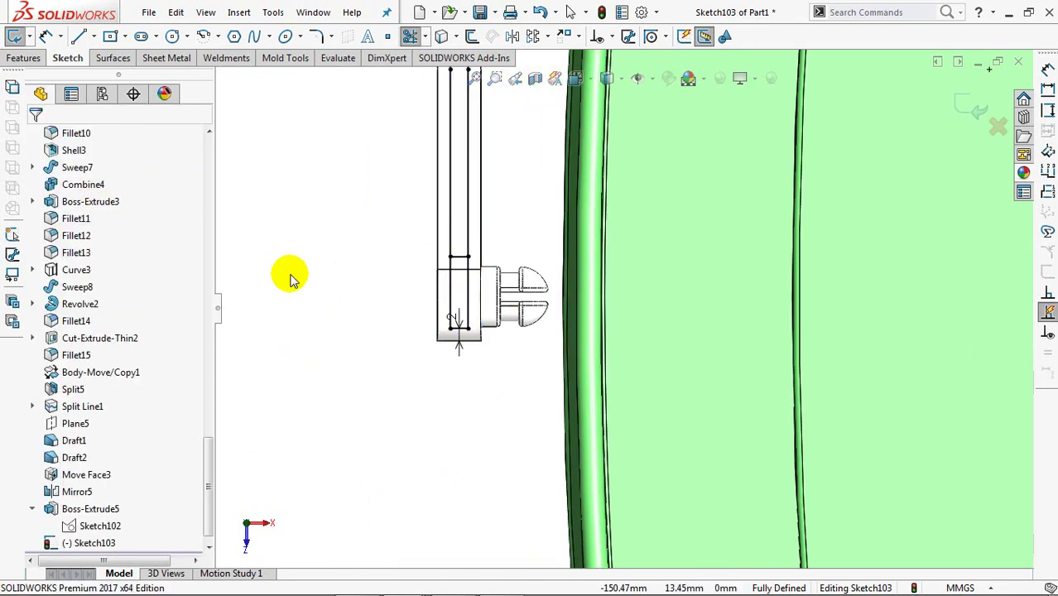
click(457, 257)
key(Escape)
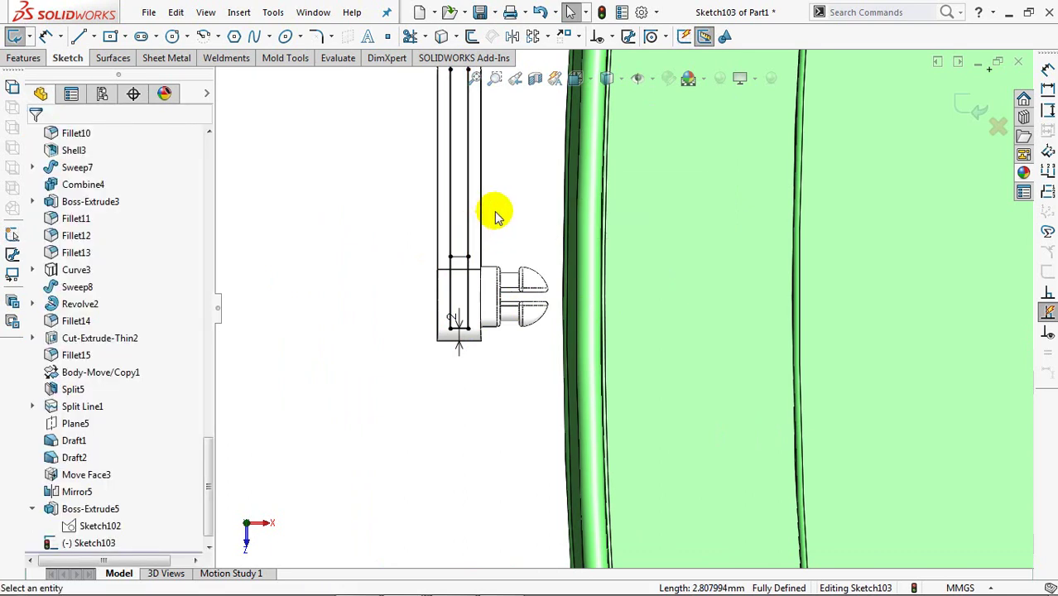
key(f)
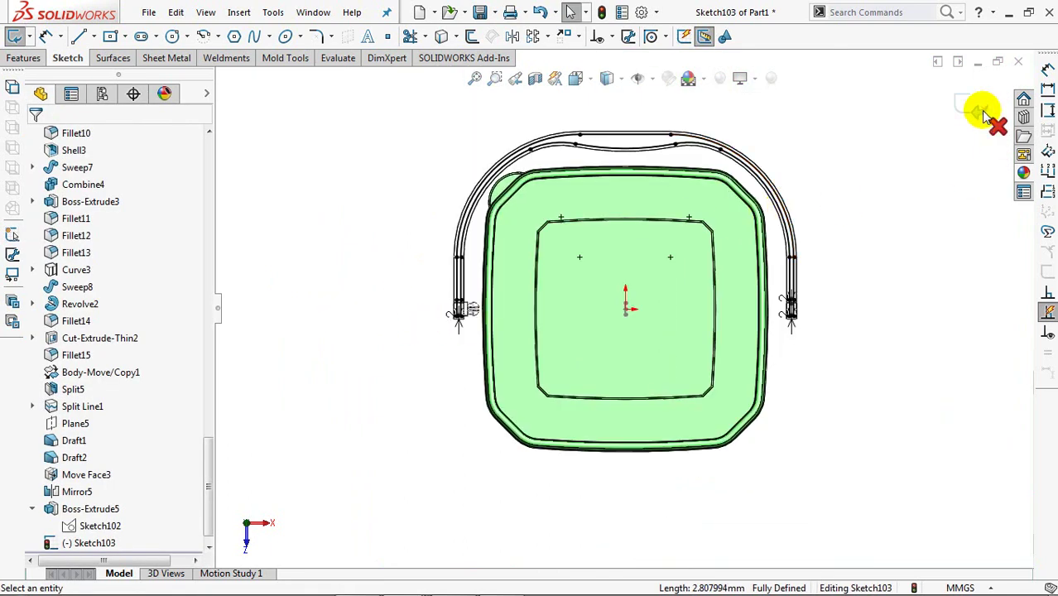
Start an extruded cut from the finished sketch with a 4.5 mm depth.
click(965, 106)
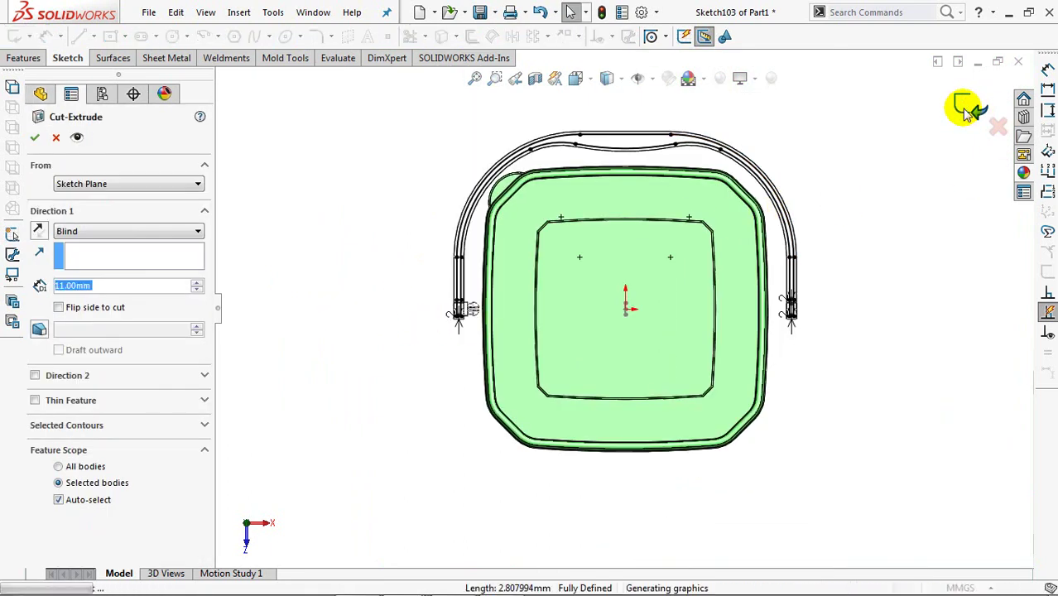
text(4.5)
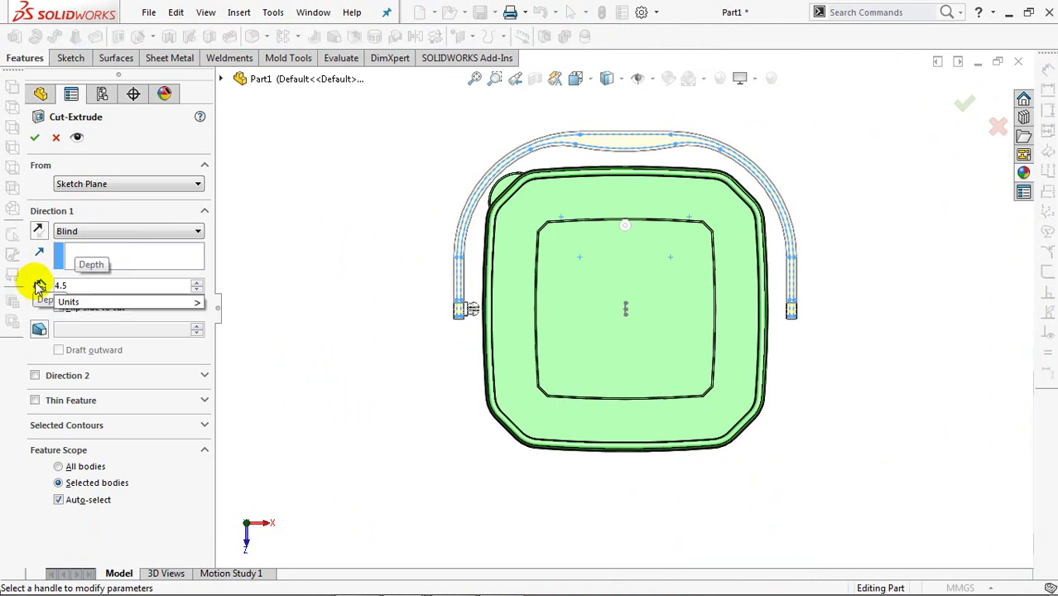
key(Return)
mouse_move(361, 350)
middle_down()
mouse_move(343, 267)
mouse_move(465, 279)
middle_up()
scroll(378, 275, down, 5)
scroll(656, 294, up, 2)
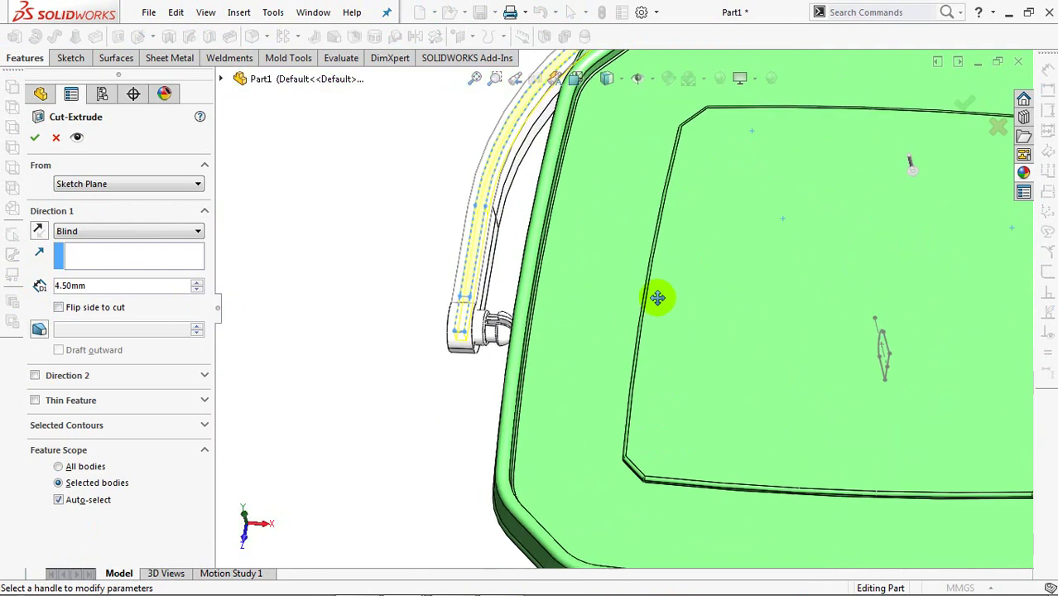
scroll(568, 265, down, 3)
scroll(507, 283, down, 1)
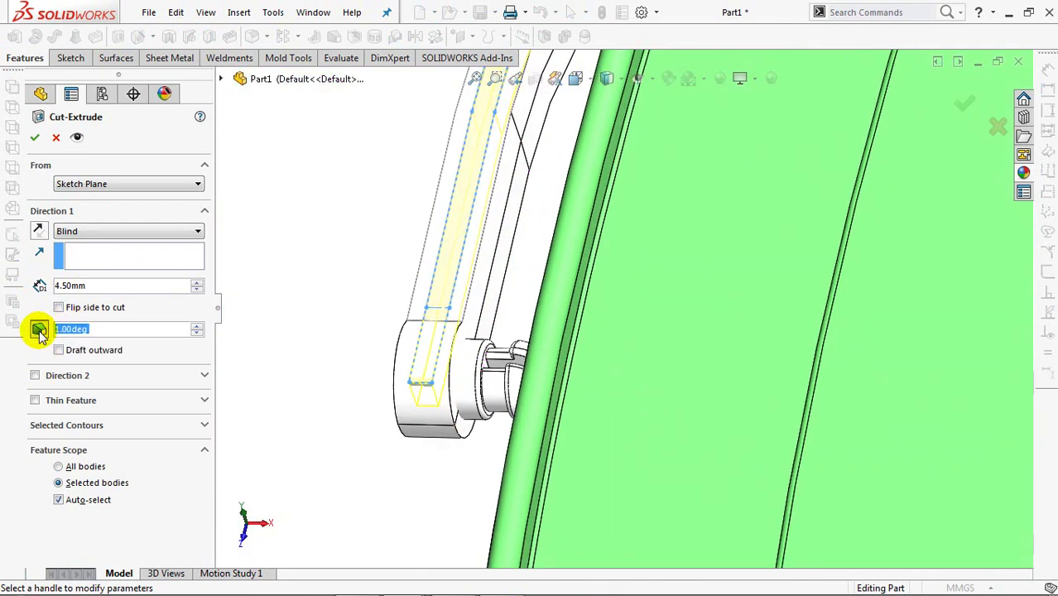
Add a Through All second direction with outward draft, cutting only the handle arm body.
click(35, 377)
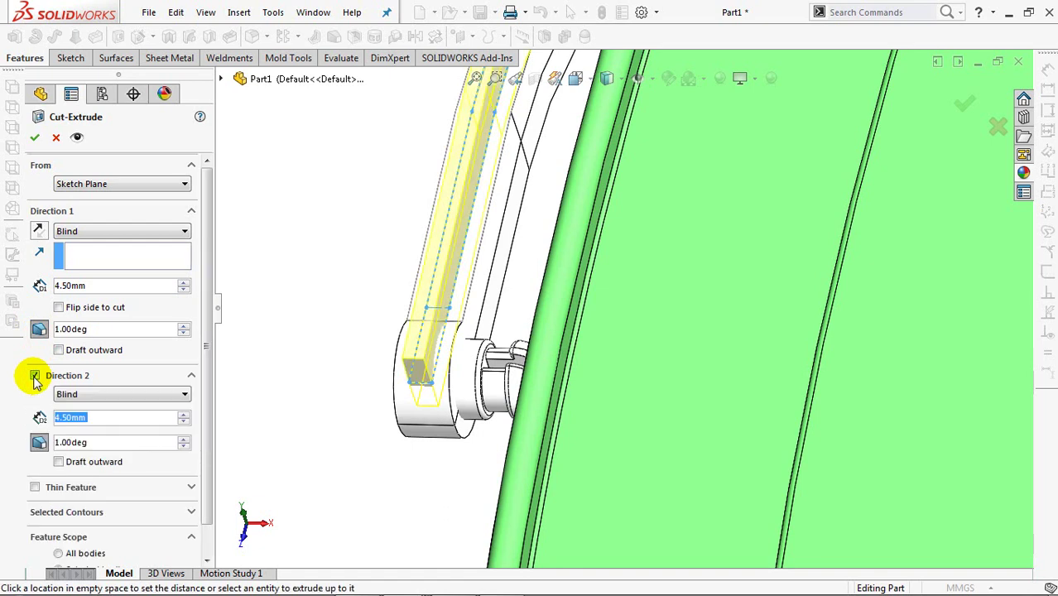
click(68, 394)
click(66, 416)
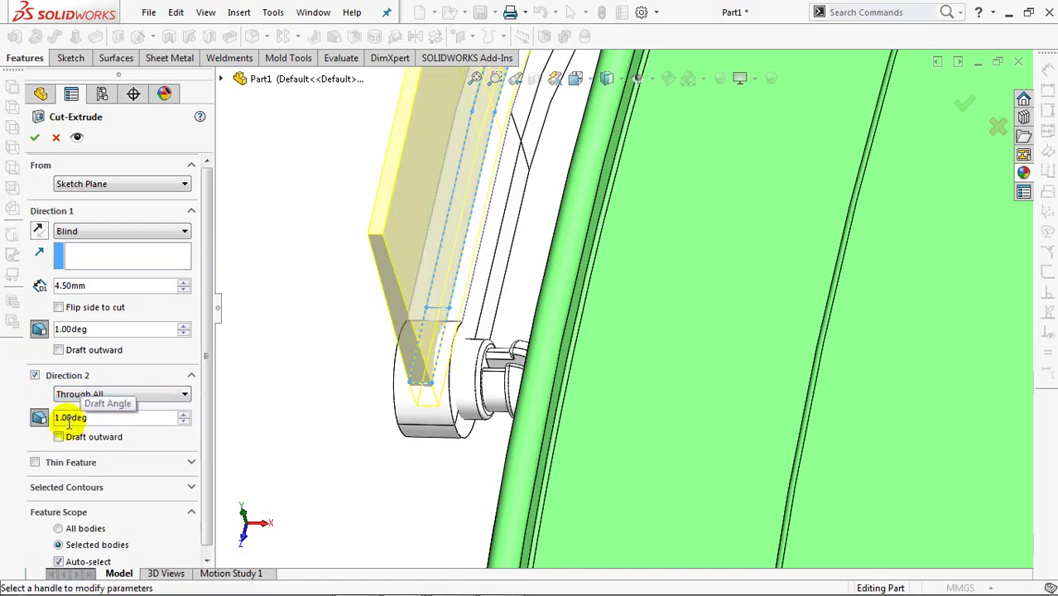
click(58, 438)
scroll(207, 480, down, 1)
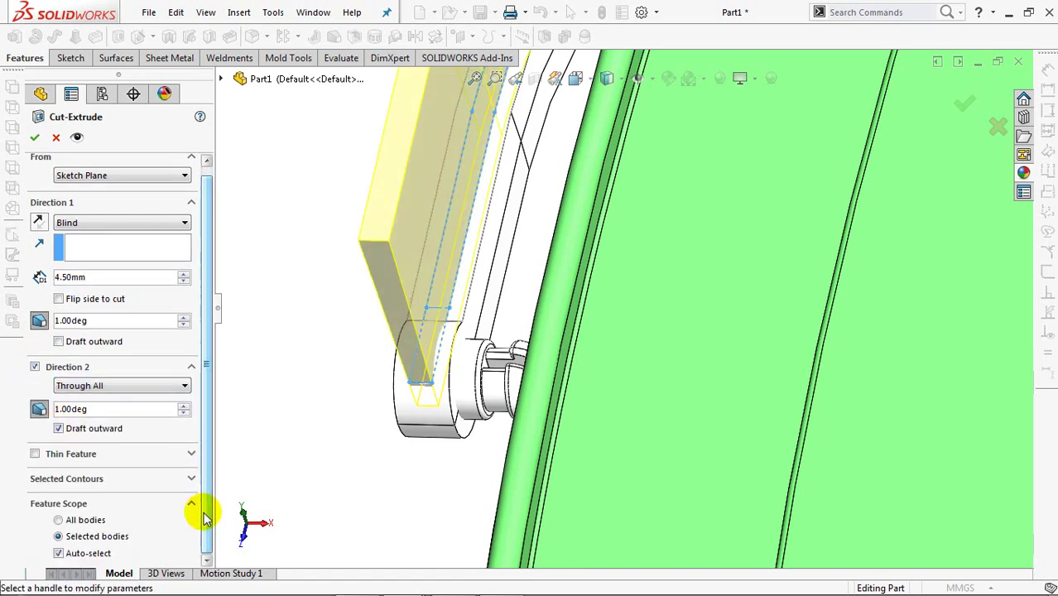
click(59, 553)
click(441, 416)
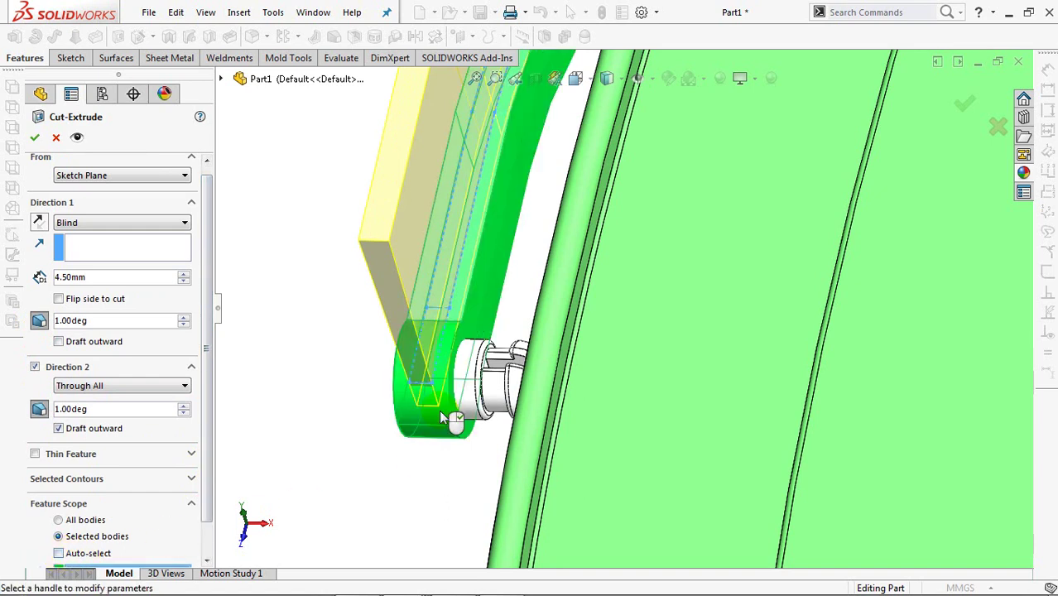
key(Return)
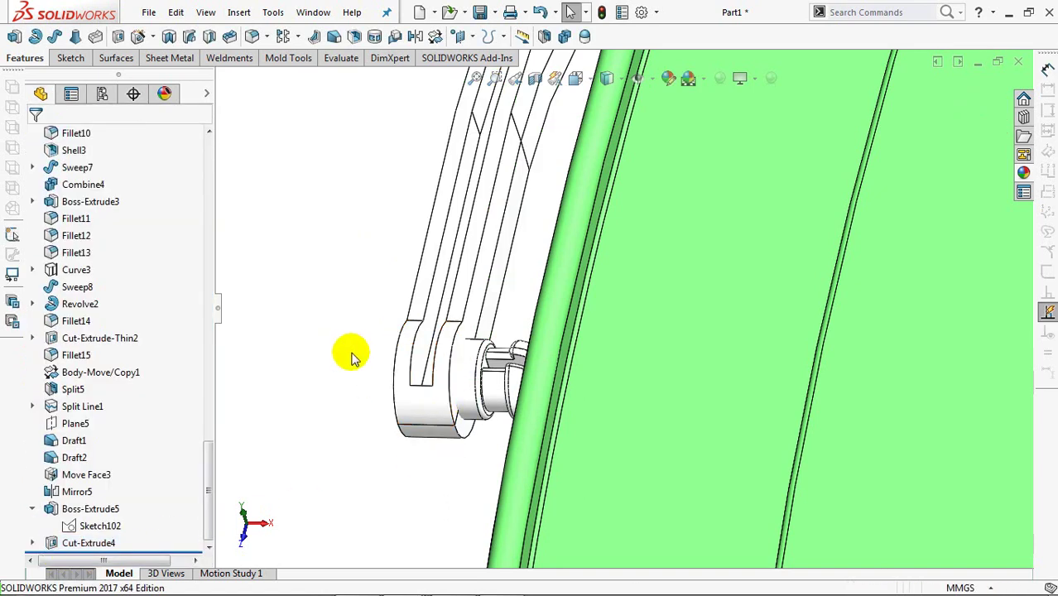
Mirror Cut-Extrude4 across Plane5.
mouse_move(381, 369)
shift+middle_down()
mouse_move(397, 488)
mouse_move(488, 415)
mouse_move(525, 467)
mouse_move(504, 469)
shift+middle_up()
scroll(257, 389, down, 3)
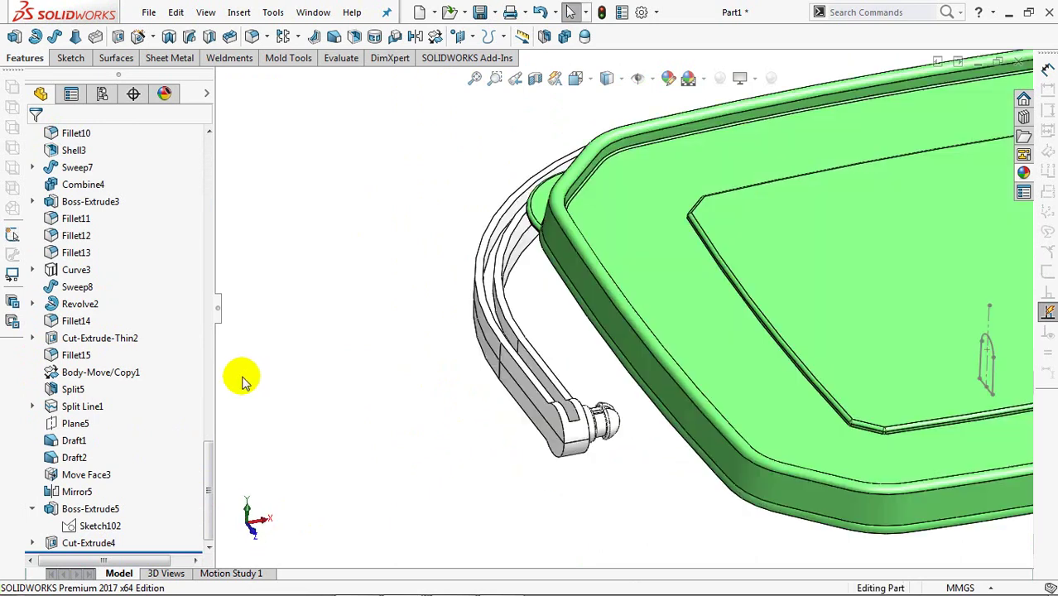
click(75, 423)
click(416, 38)
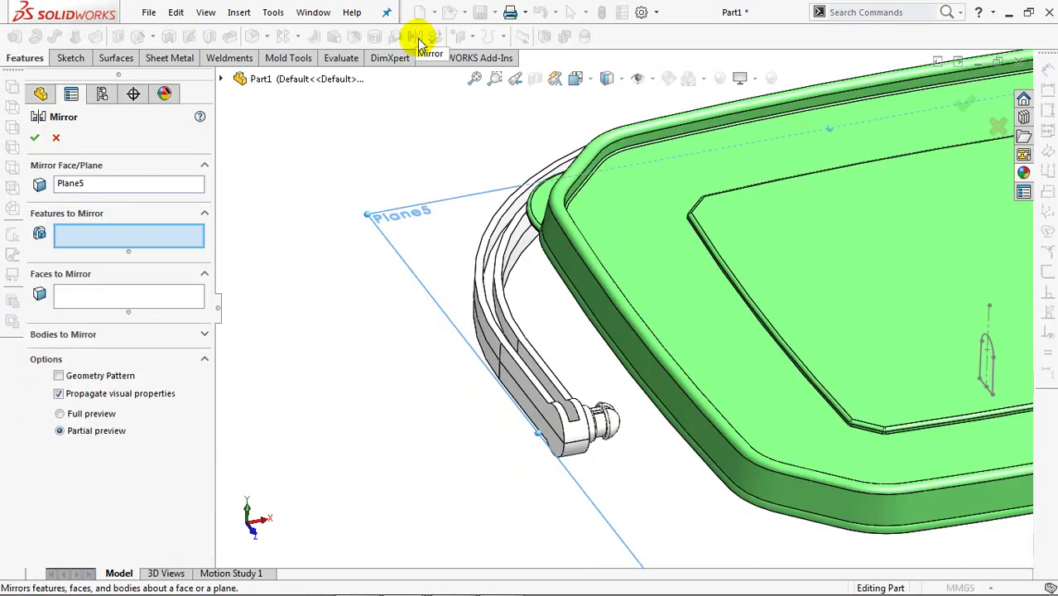
click(493, 274)
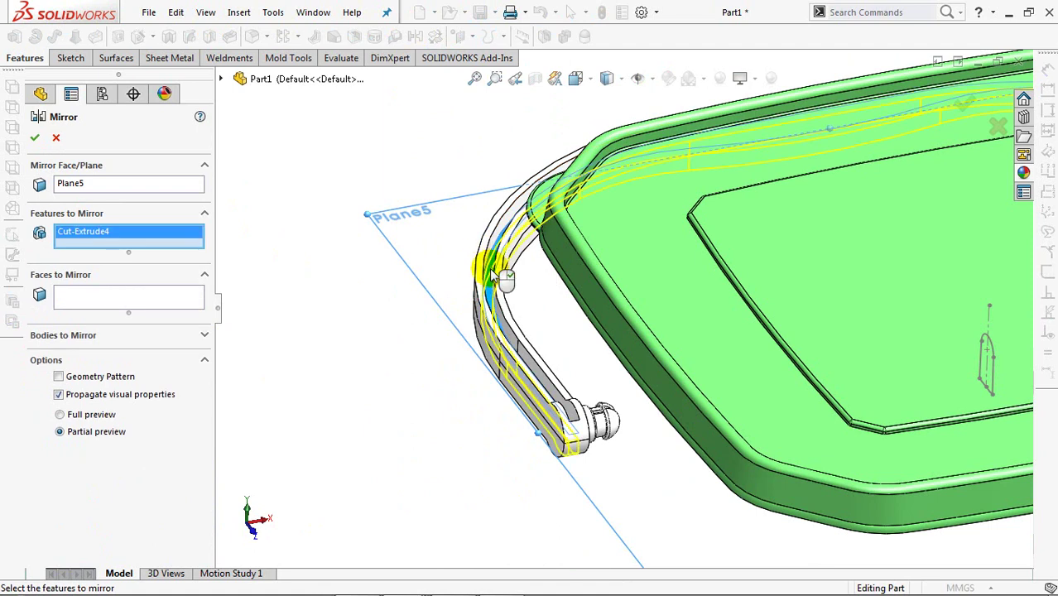
right_click(496, 277)
mouse_move(425, 355)
middle_down()
mouse_move(444, 225)
mouse_move(417, 217)
middle_up()
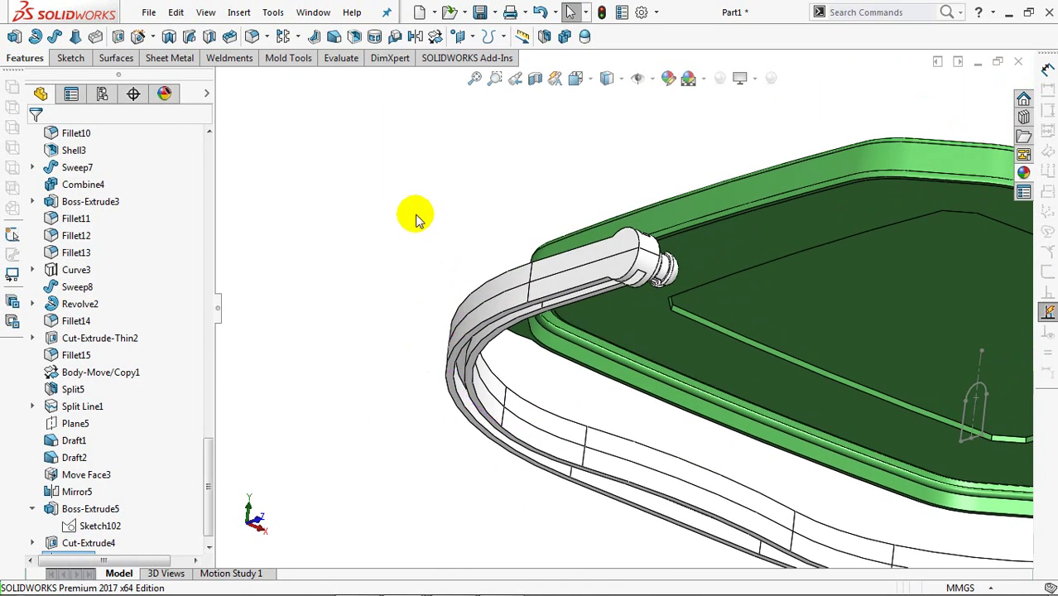
Start a 0.8 mm fillet and select the edge chain of the handle's recessed outline.
click(253, 37)
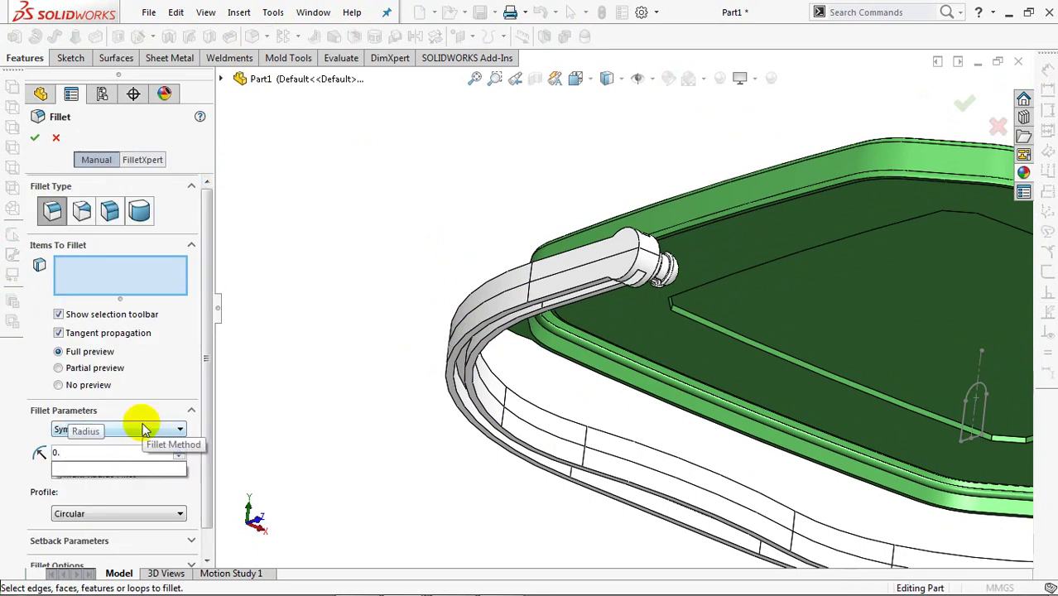
middle_drag(577, 309, 573, 286)
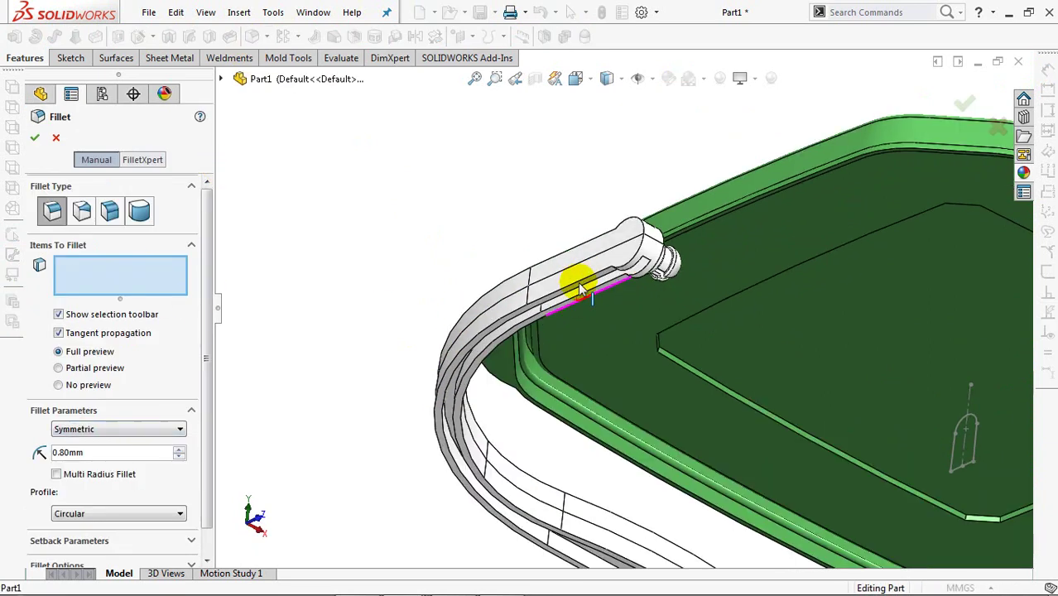
click(509, 337)
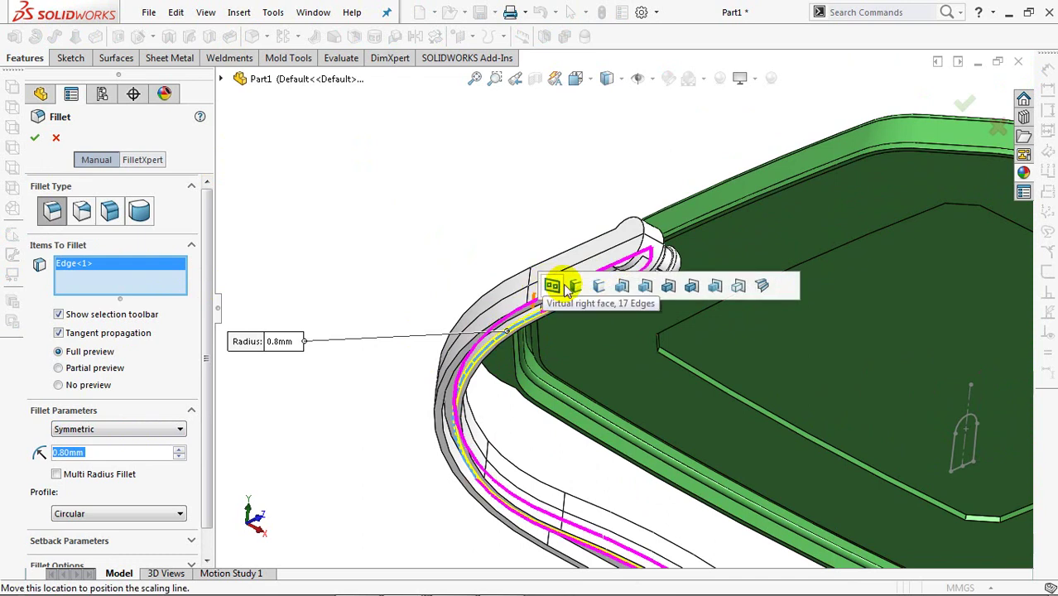
click(622, 288)
middle_drag(610, 237, 588, 378)
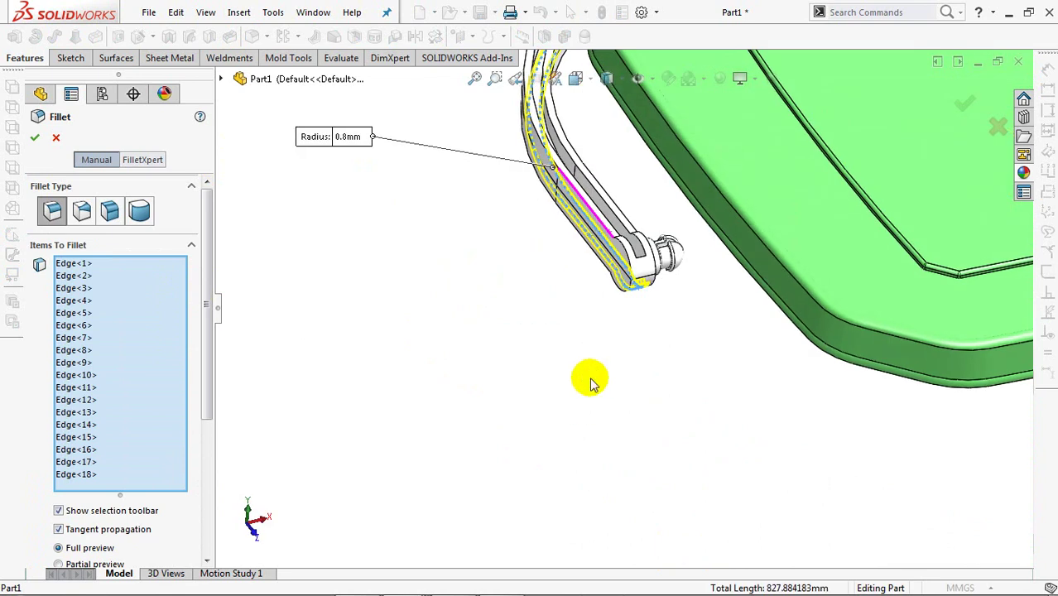
click(615, 217)
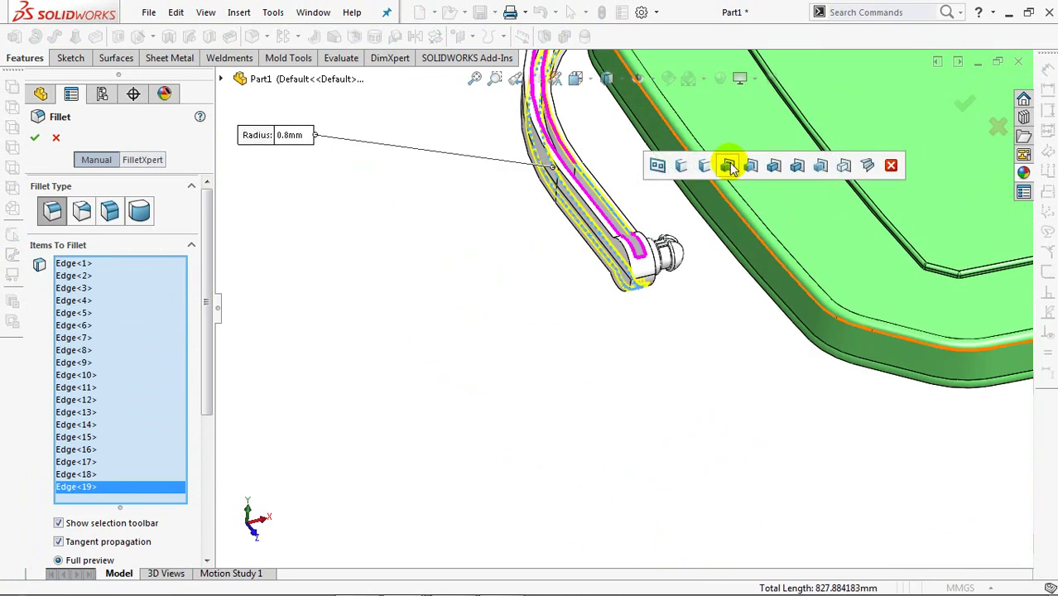
click(728, 166)
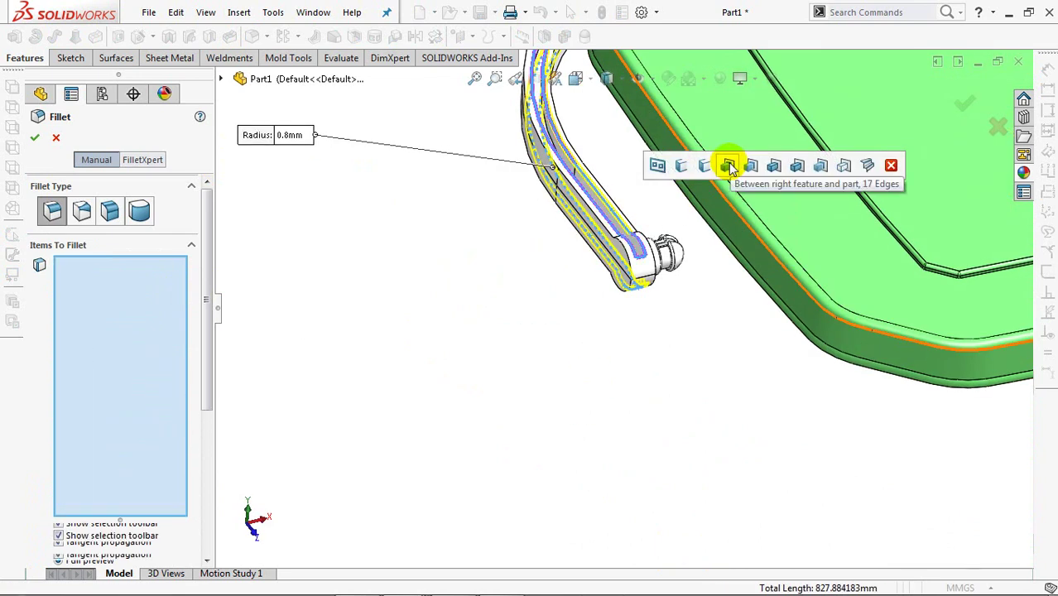
key(Escape)
click(590, 213)
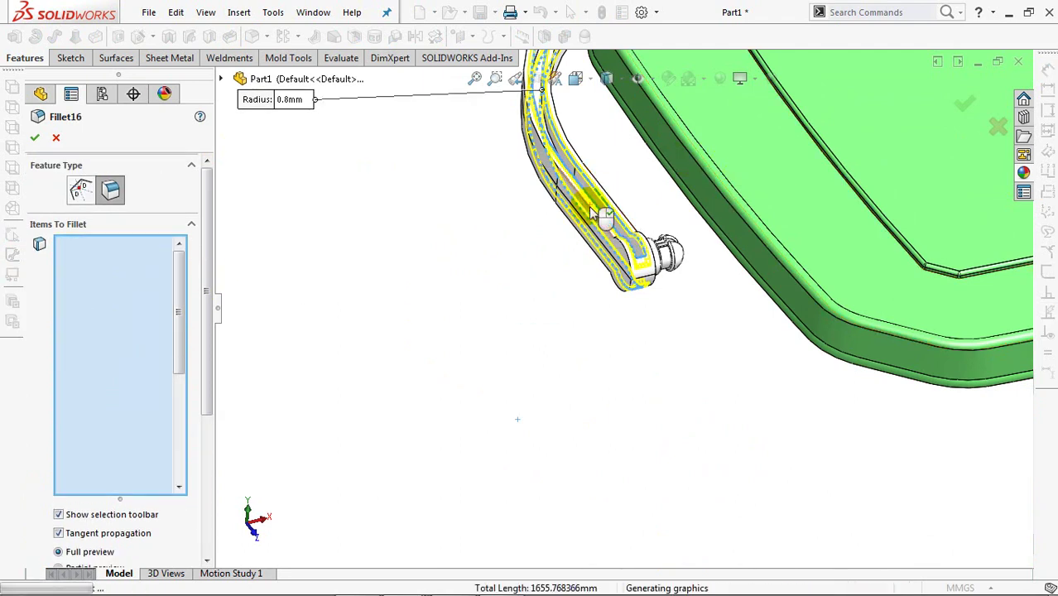
click(600, 187)
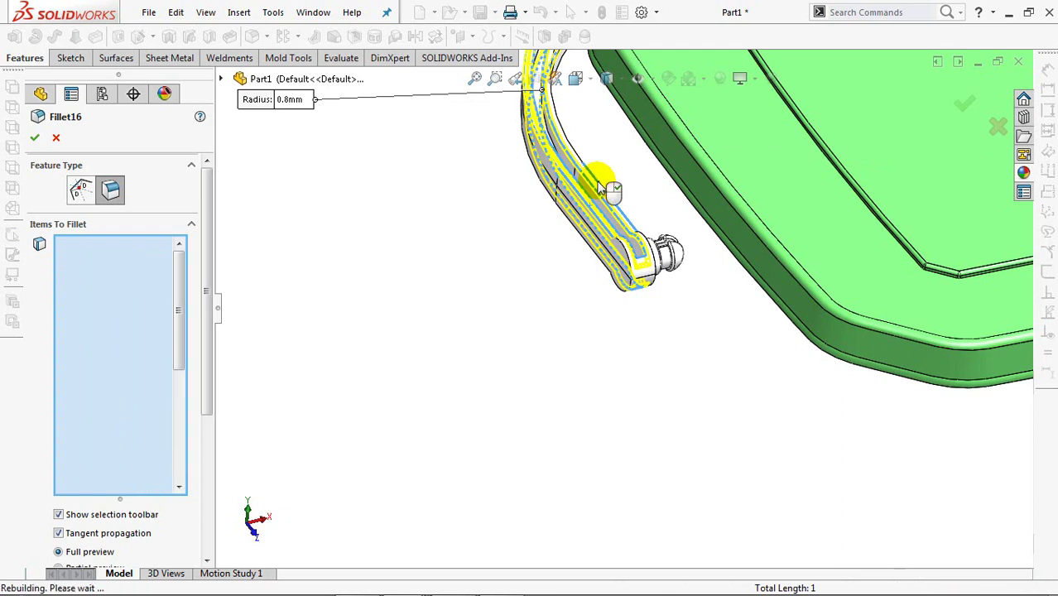
Add the missed clip-end edges and apply the 0.8 mm fillet as Fillet16.
middle_drag(596, 220, 553, 348)
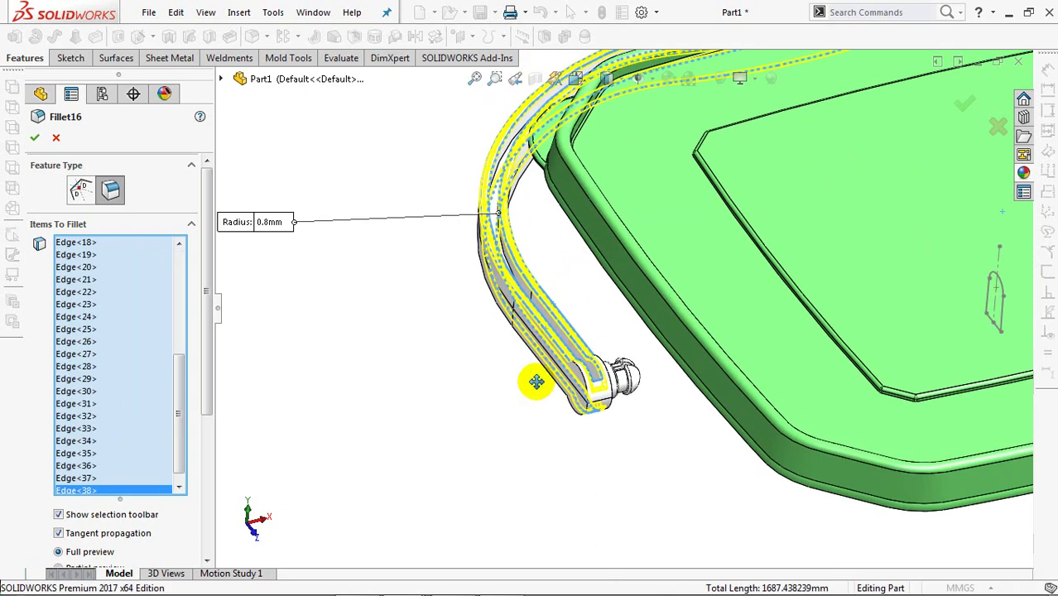
scroll(536, 381, down, 3)
middle_drag(540, 379, 580, 222)
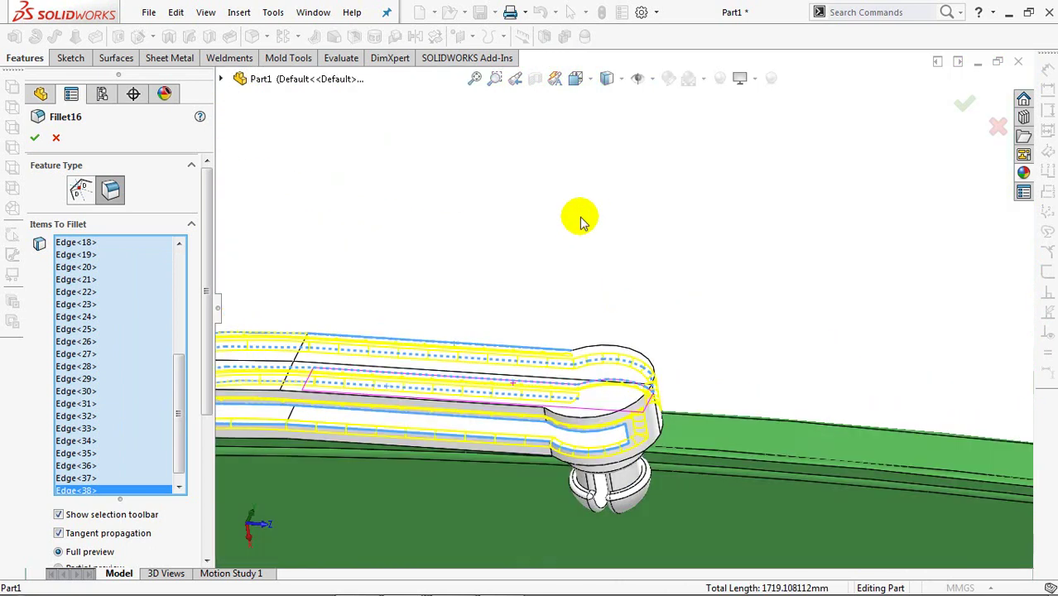
click(507, 408)
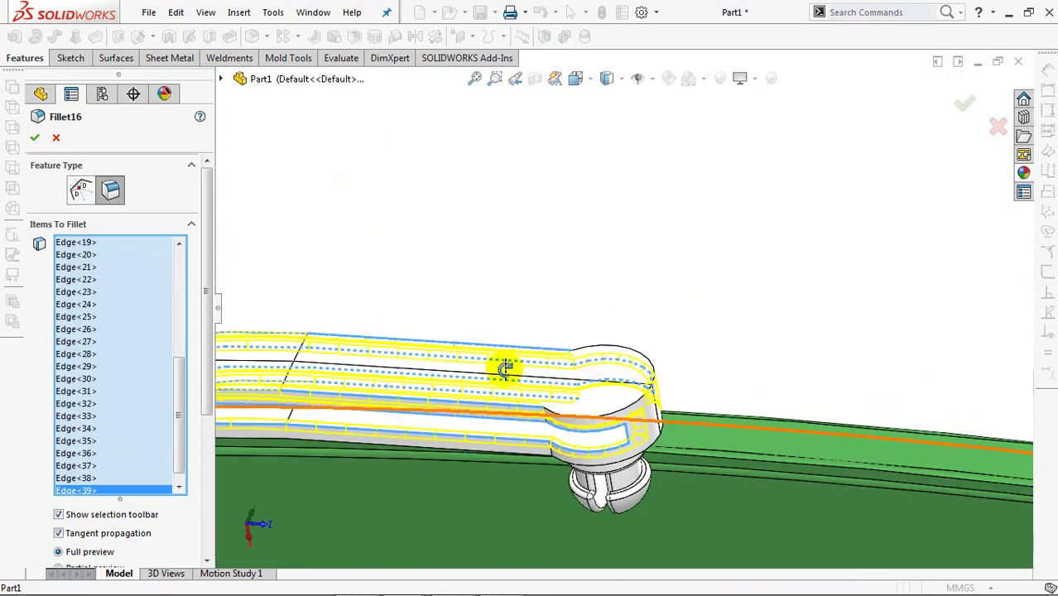
middle_drag(505, 369, 510, 262)
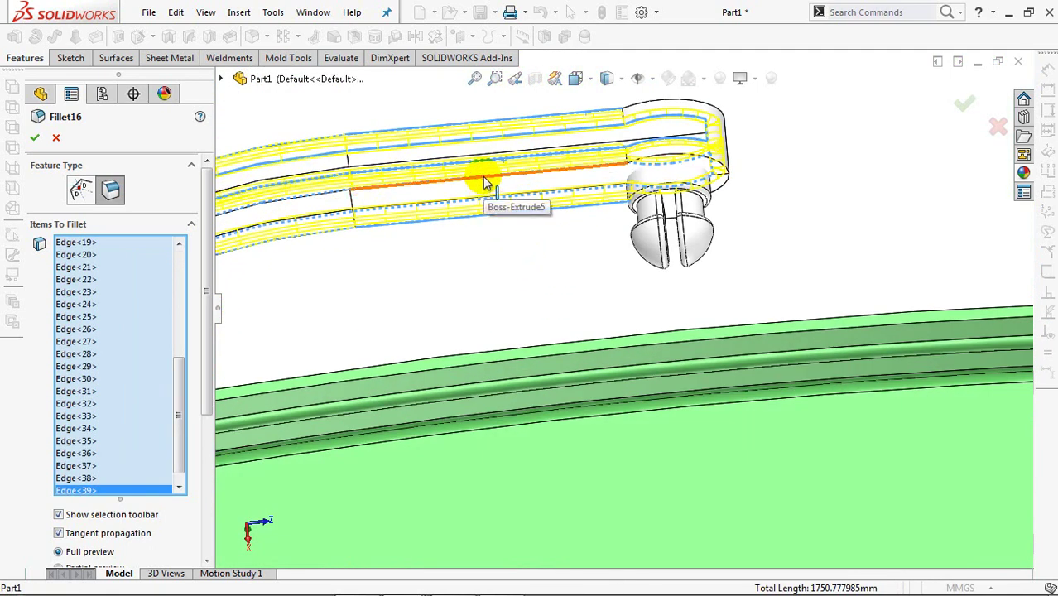
click(486, 184)
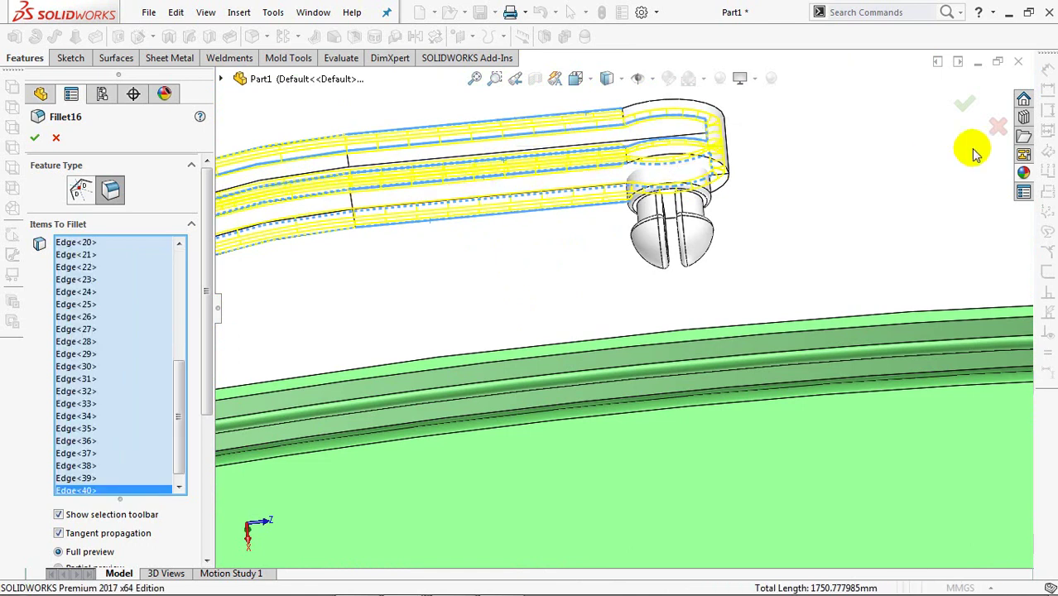
click(963, 100)
mouse_move(769, 130)
middle_down()
mouse_move(793, 281)
mouse_move(730, 445)
middle_up()
mouse_move(695, 464)
middle_down()
mouse_move(656, 468)
mouse_move(681, 326)
mouse_move(656, 473)
mouse_move(716, 451)
mouse_move(740, 480)
mouse_move(542, 468)
middle_up()
drag(206, 494, 205, 205)
Combine Move Face3, Fillet16 and Mirror5[1] into one body with Add.
click(114, 235)
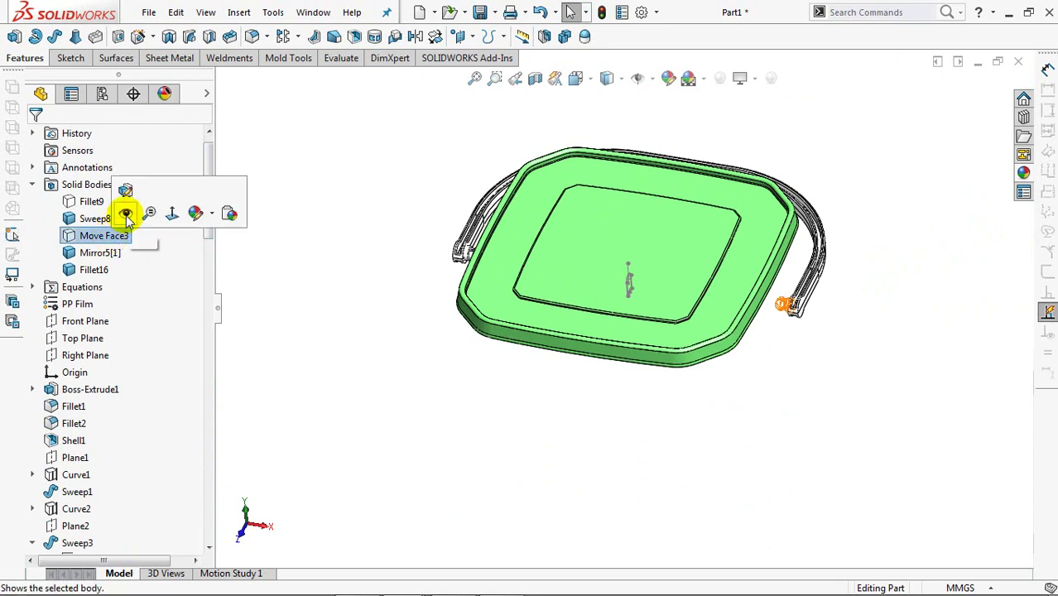
click(323, 284)
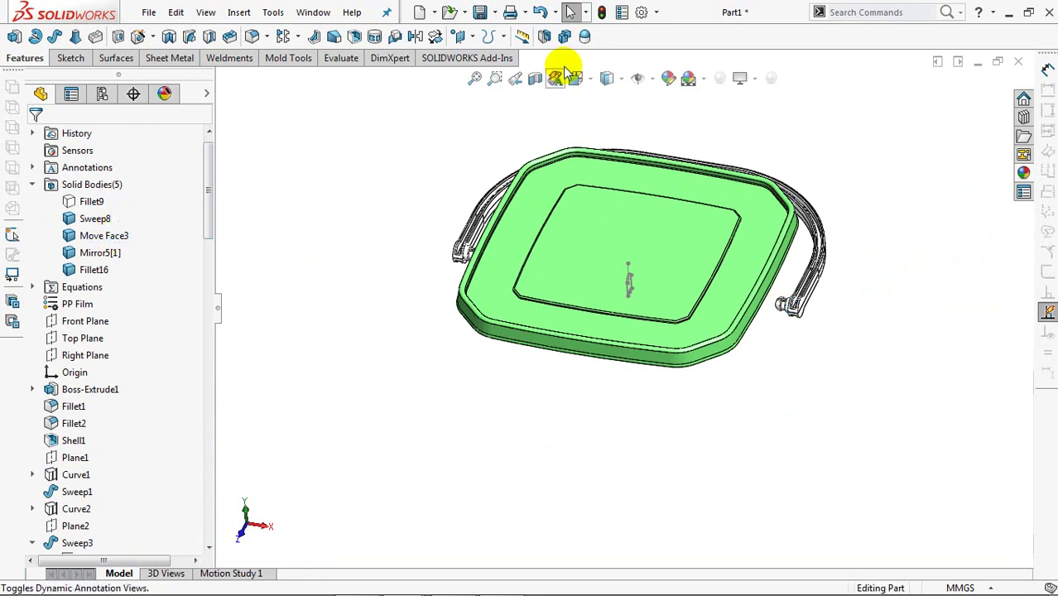
click(564, 36)
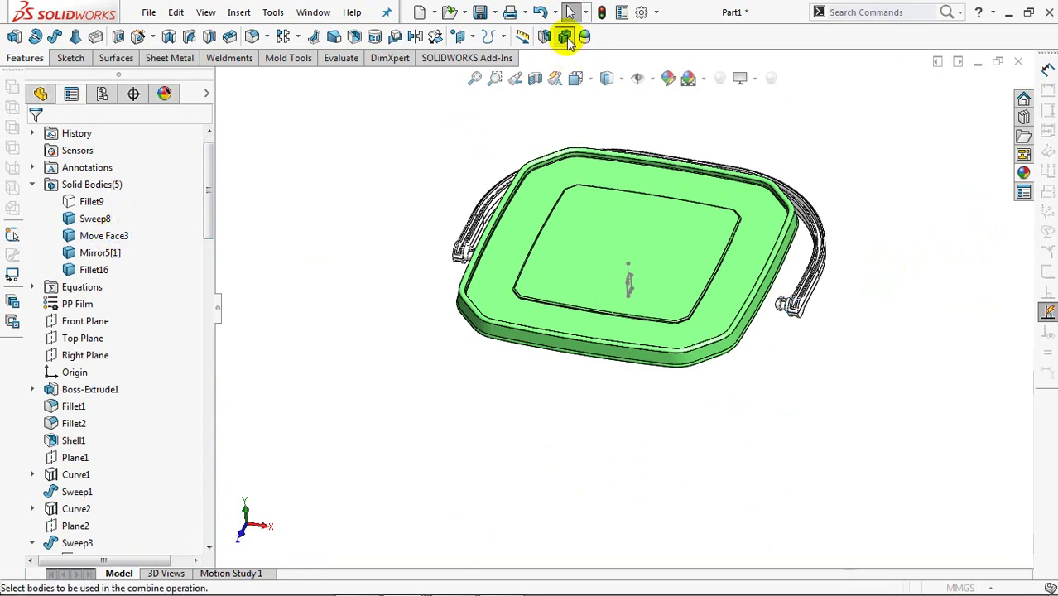
click(783, 308)
click(458, 257)
click(469, 258)
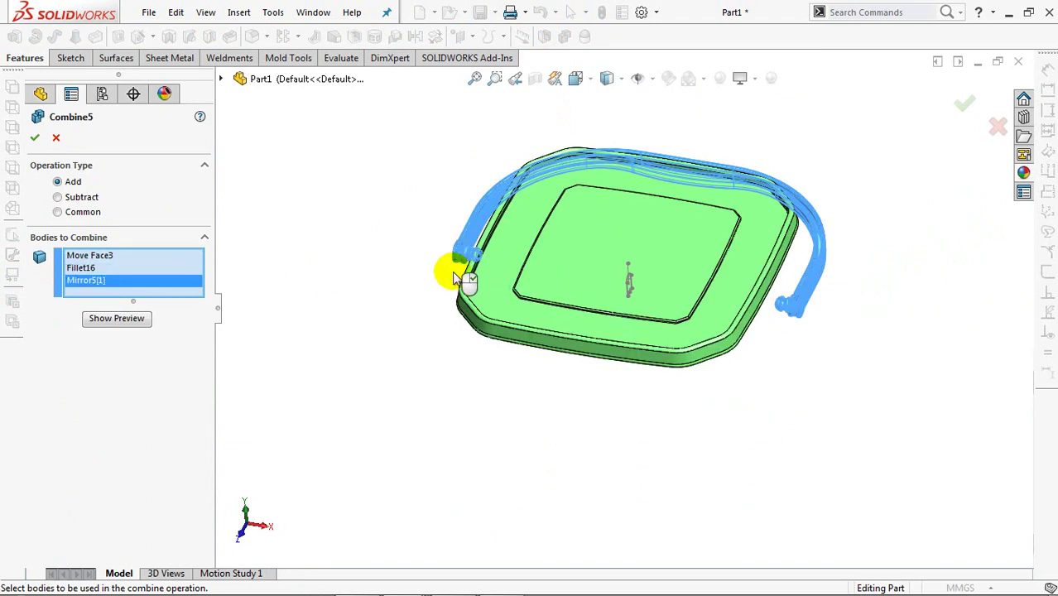
middle_drag(466, 308, 478, 308)
scroll(507, 275, down, 5)
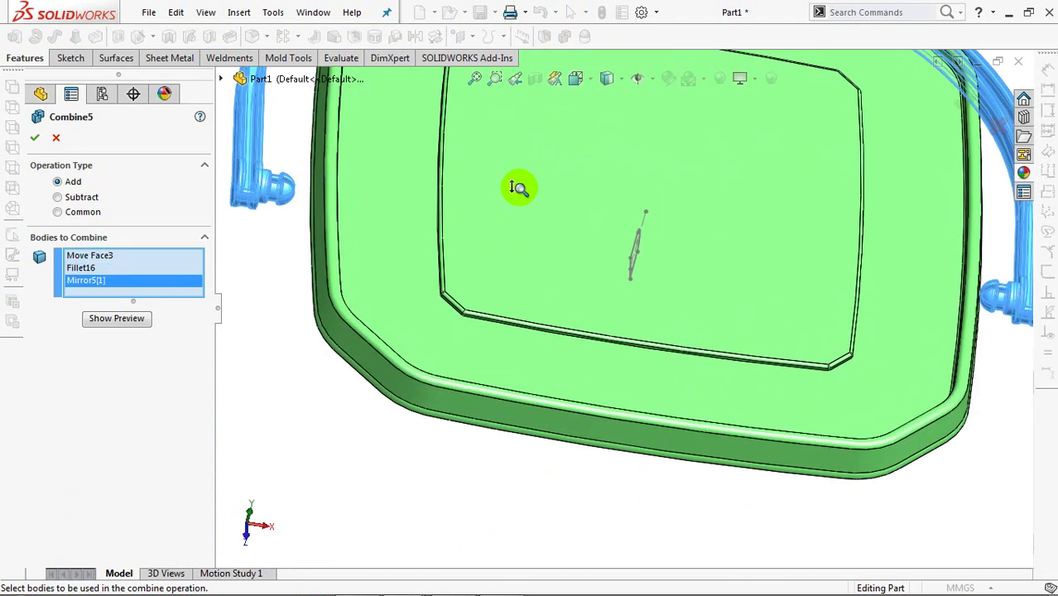
click(128, 321)
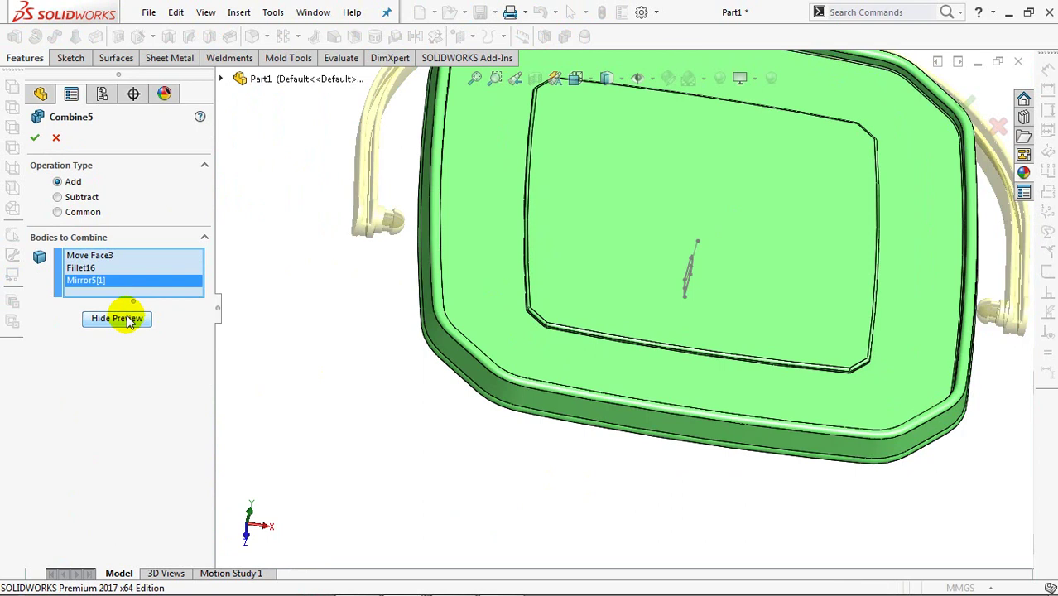
scroll(294, 274, up, 3)
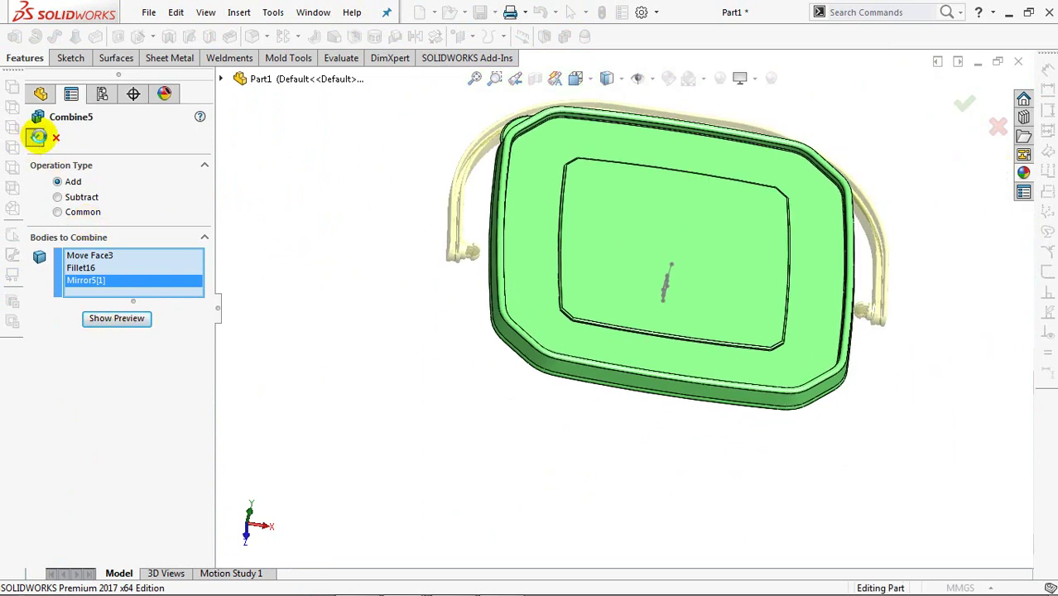
click(38, 138)
Switch to Top view and start a new sketch on Plane5.
key(ctrl+5)
drag(208, 214, 212, 492)
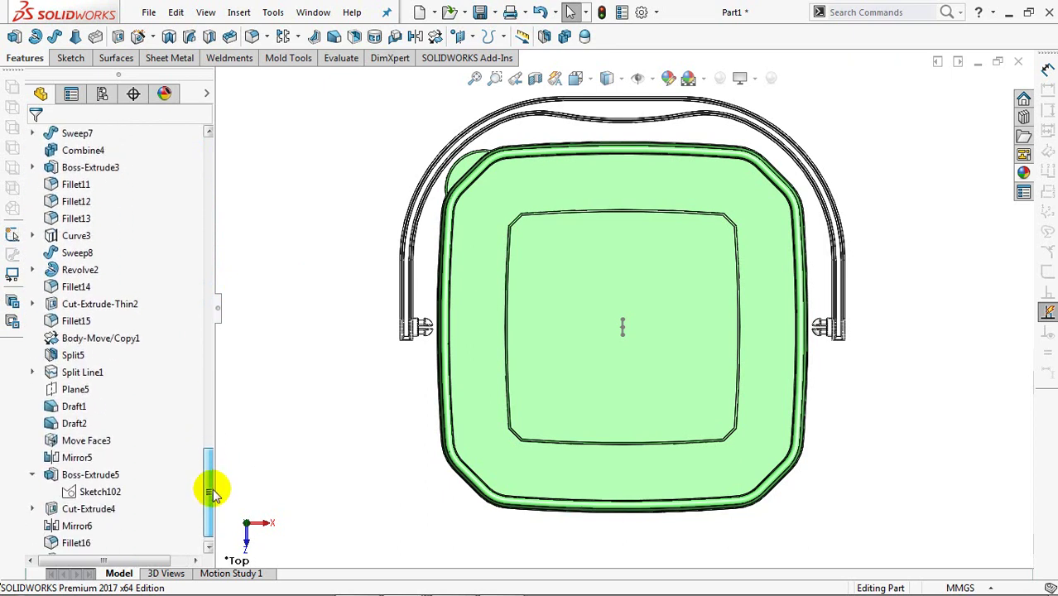
click(74, 389)
click(13, 36)
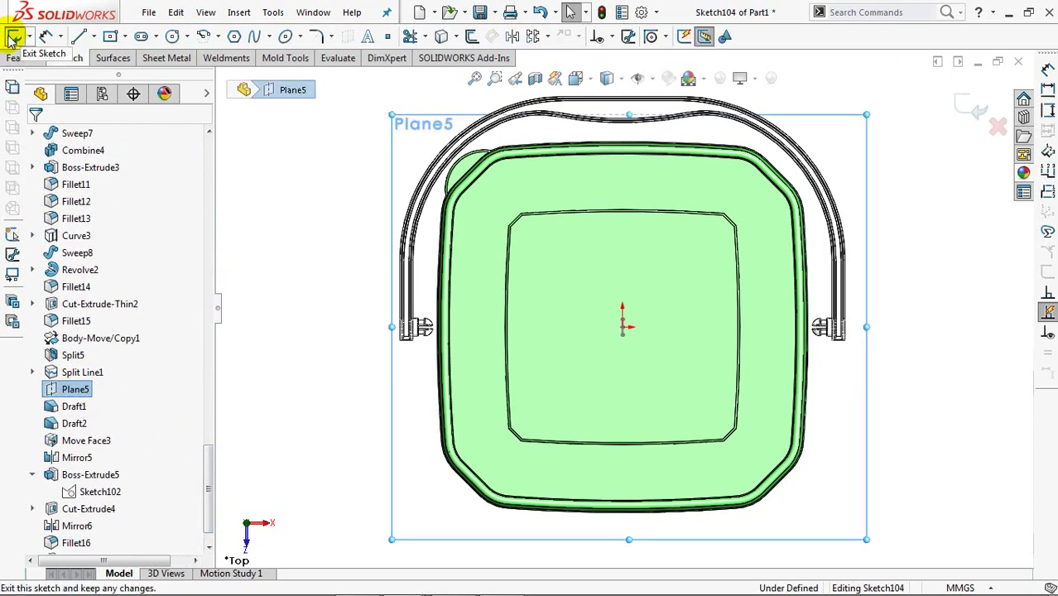
Zoom to the left handle and draw a centre rectangle on it.
click(494, 78)
drag(373, 248, 438, 295)
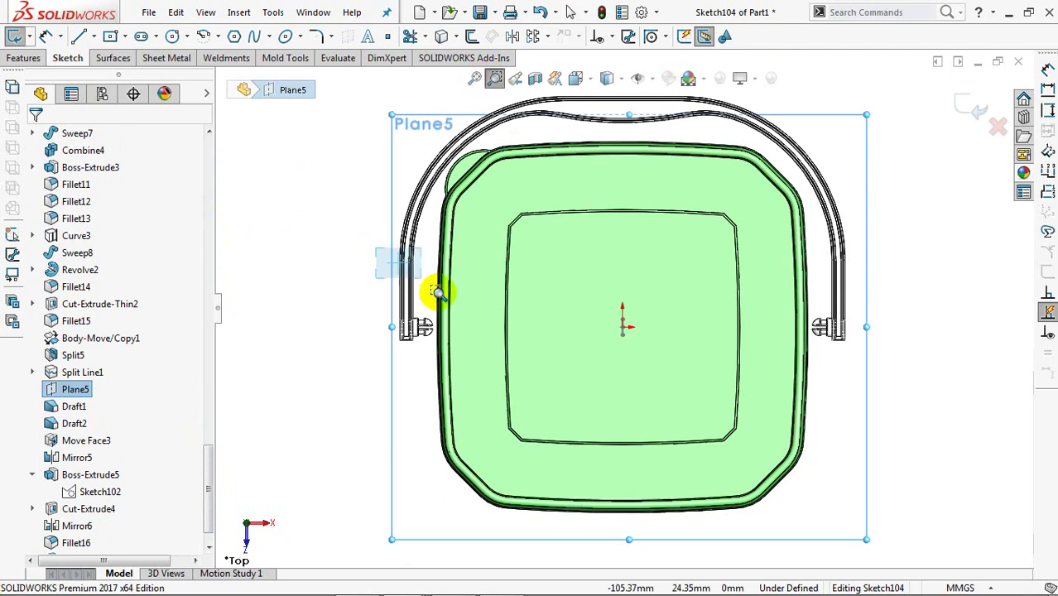
click(111, 36)
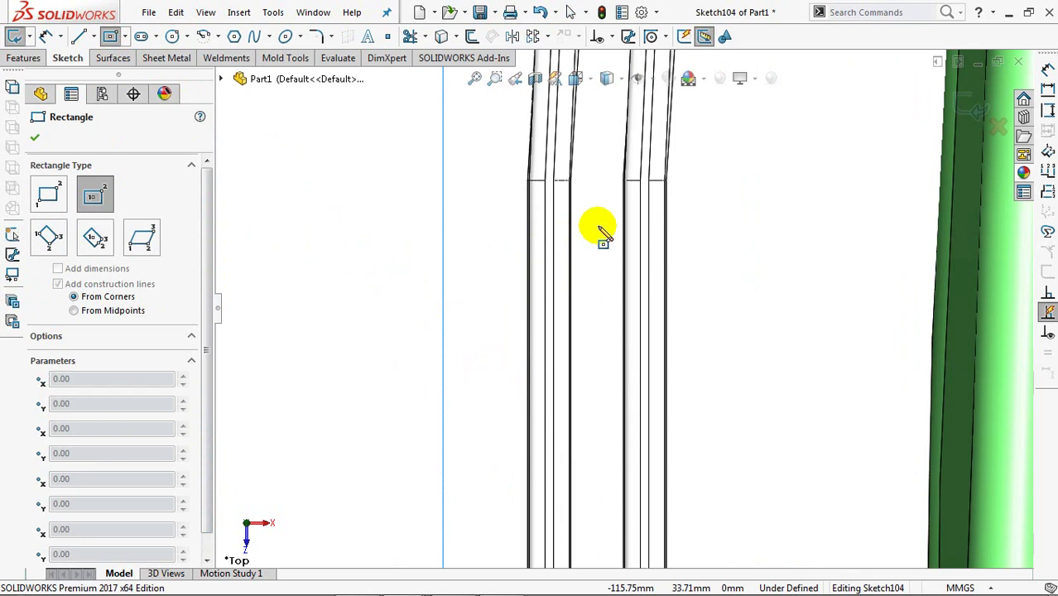
click(595, 229)
click(701, 271)
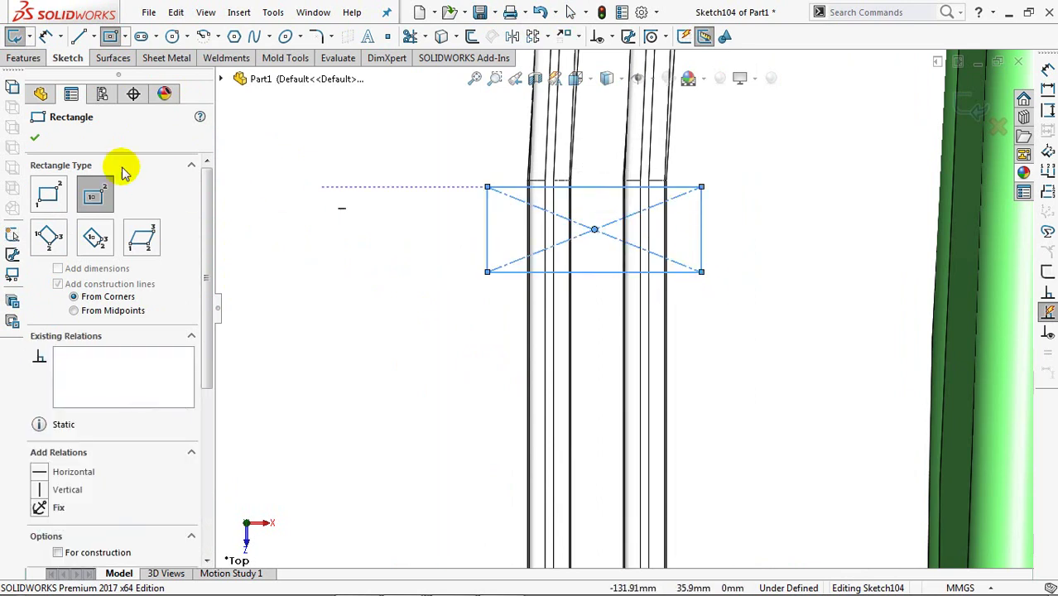
Dimension the rectangle 3 mm high and 10 mm wide.
click(45, 36)
click(488, 236)
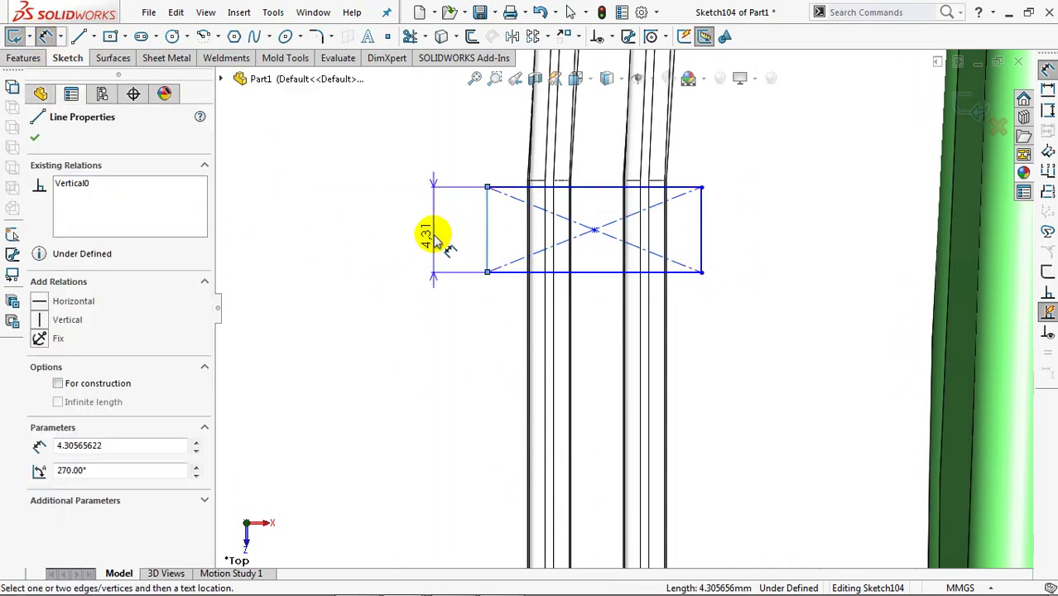
click(436, 239)
text(3)
key(Return)
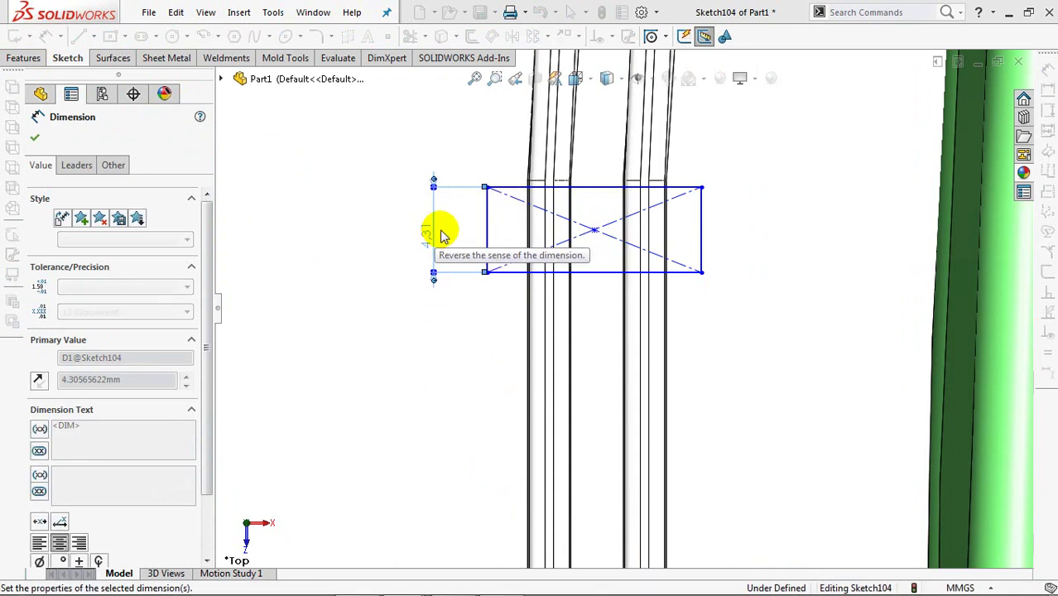
click(596, 247)
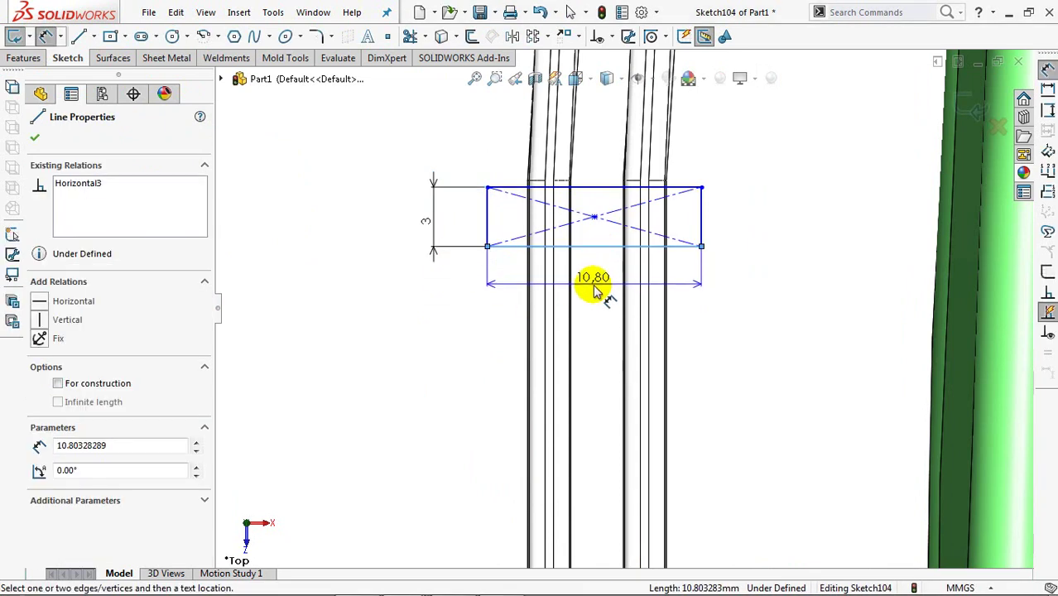
click(595, 290)
text(10)
key(Return)
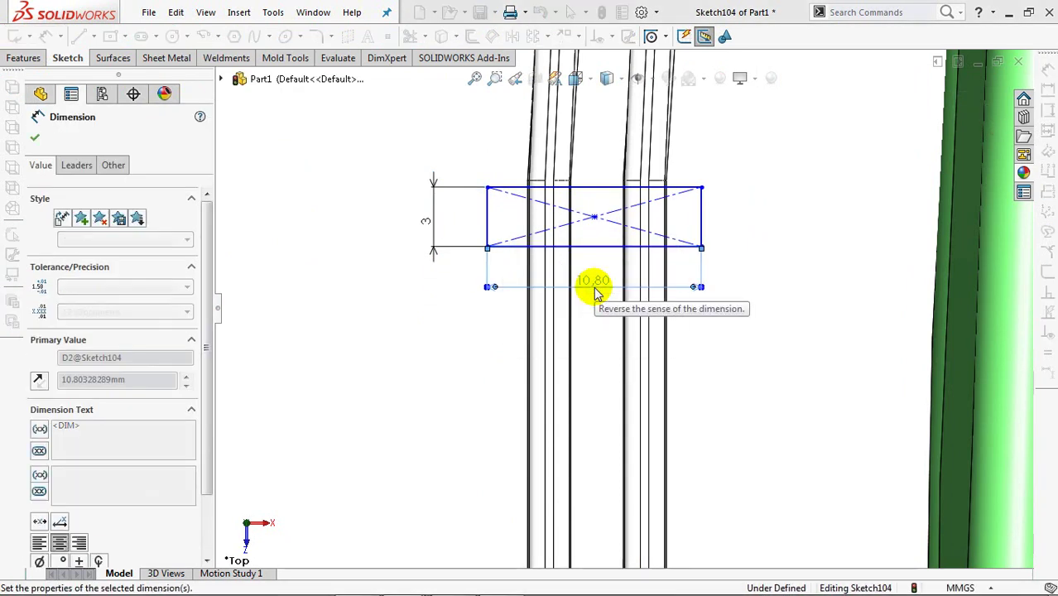
click(783, 306)
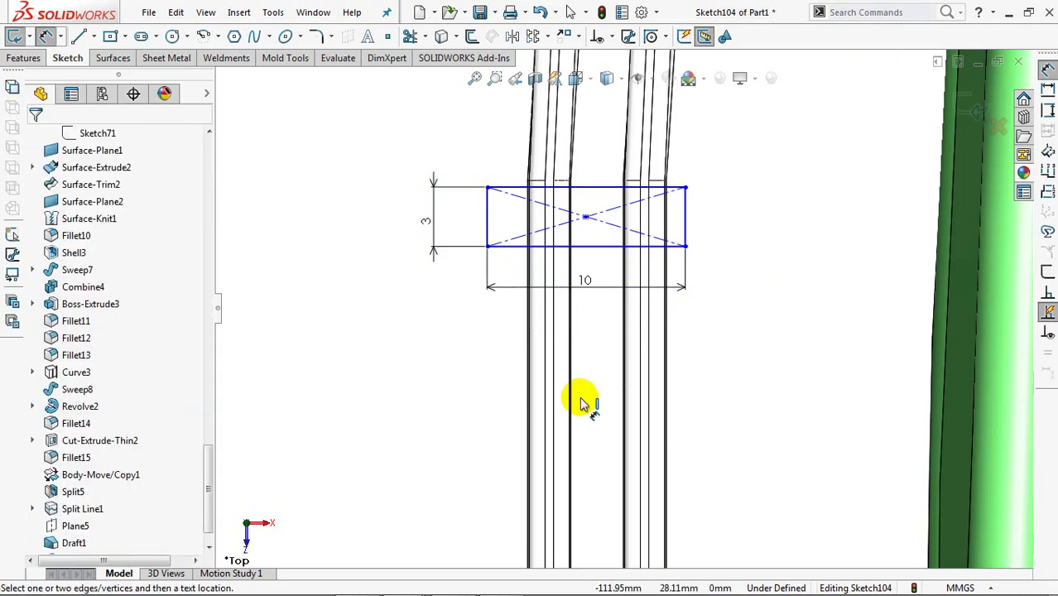
Show Sketch102 under Boss-Extrude5 as a reference.
drag(205, 493, 207, 529)
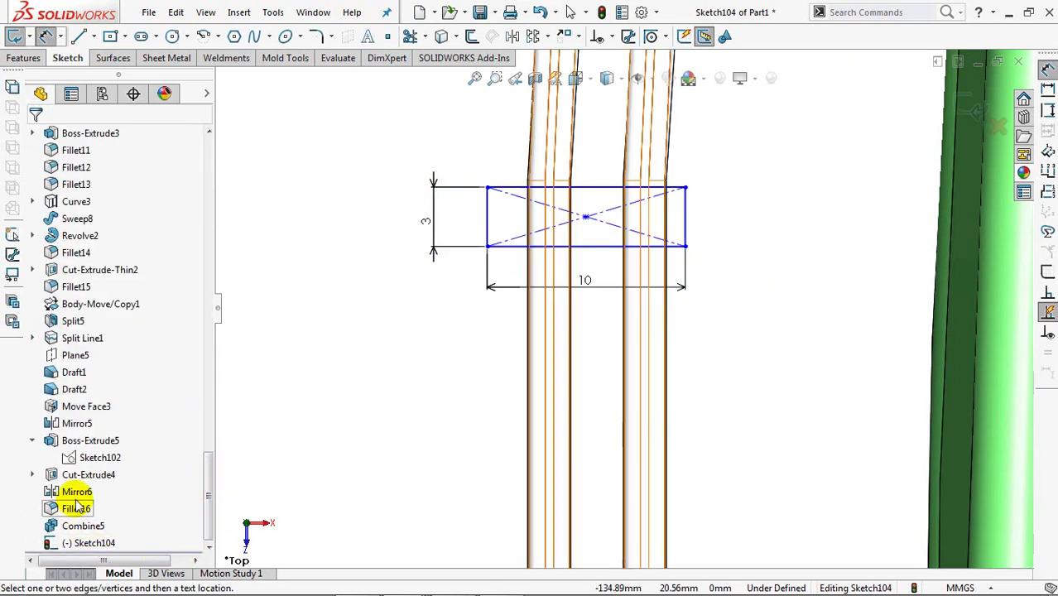
click(77, 460)
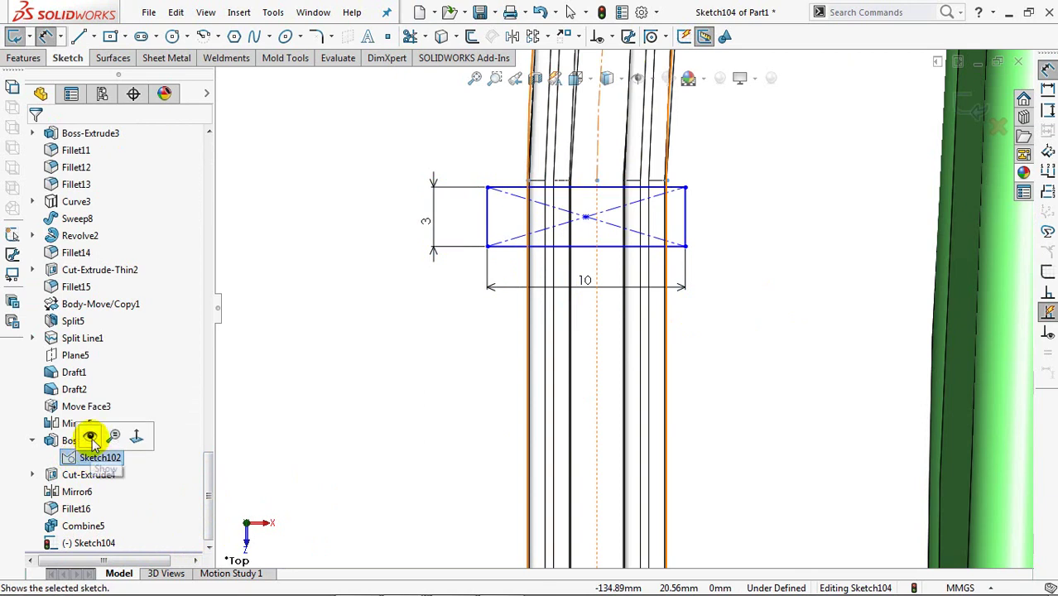
click(90, 433)
click(399, 333)
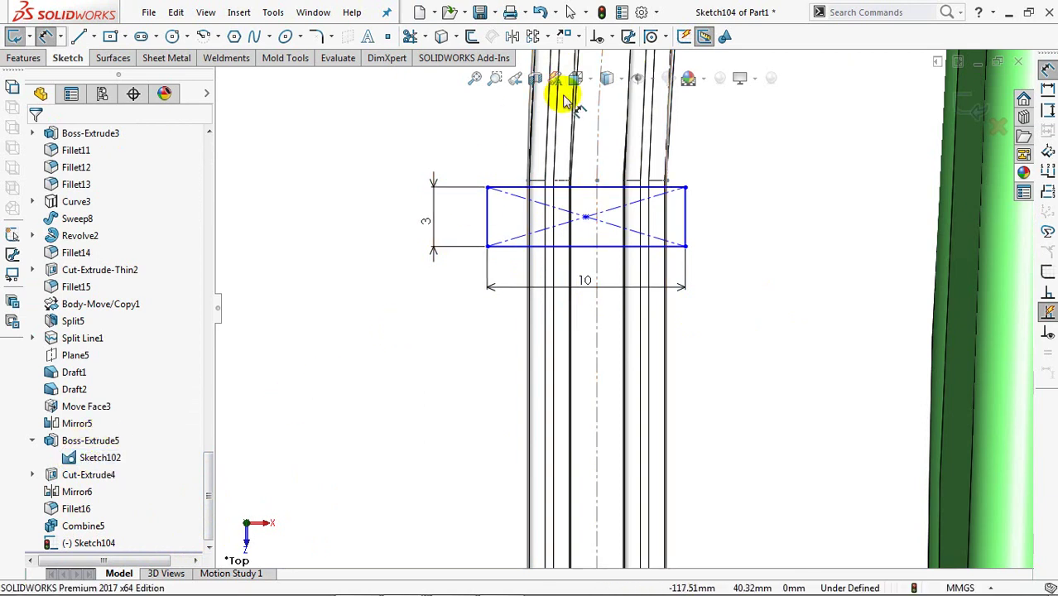
Add a Midpoint relation between the rectangle centreline and the handle sketch point.
click(611, 36)
click(623, 76)
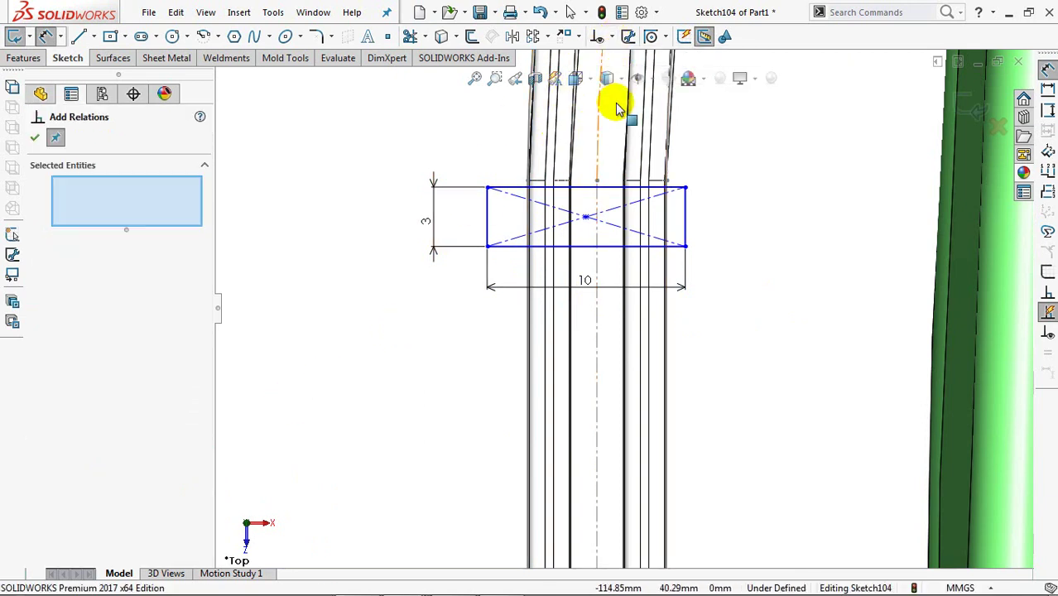
click(600, 186)
click(597, 180)
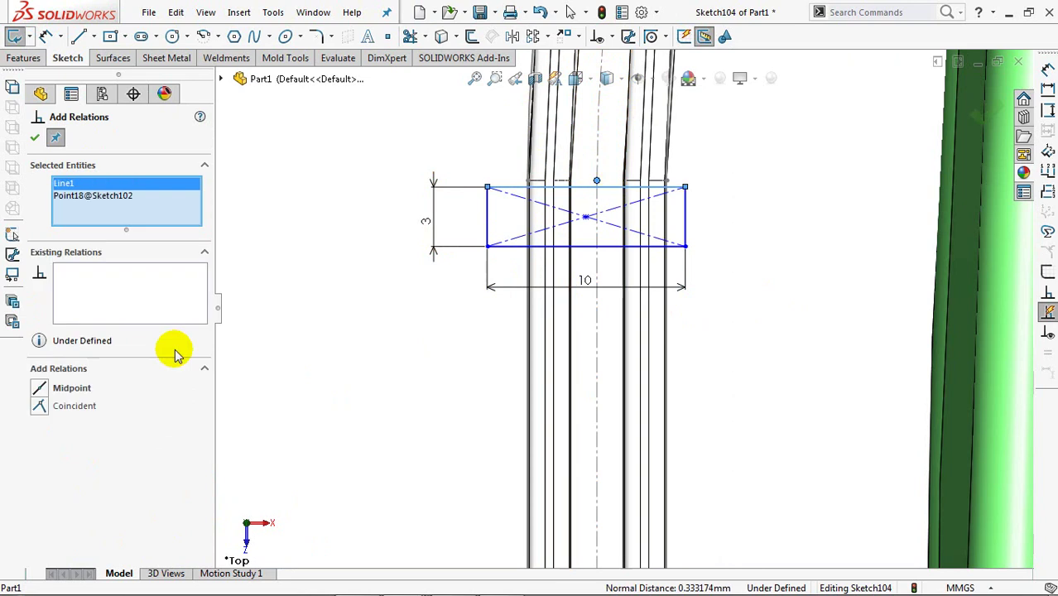
click(40, 388)
click(34, 140)
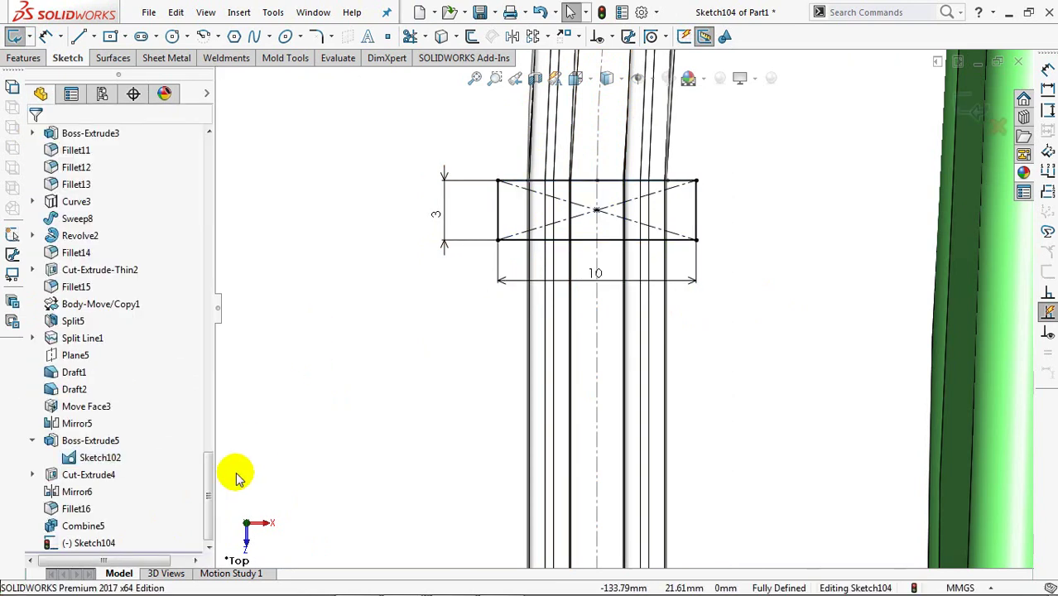
Hide Sketch102 and exit the rectangle sketch.
click(100, 457)
click(130, 440)
click(977, 110)
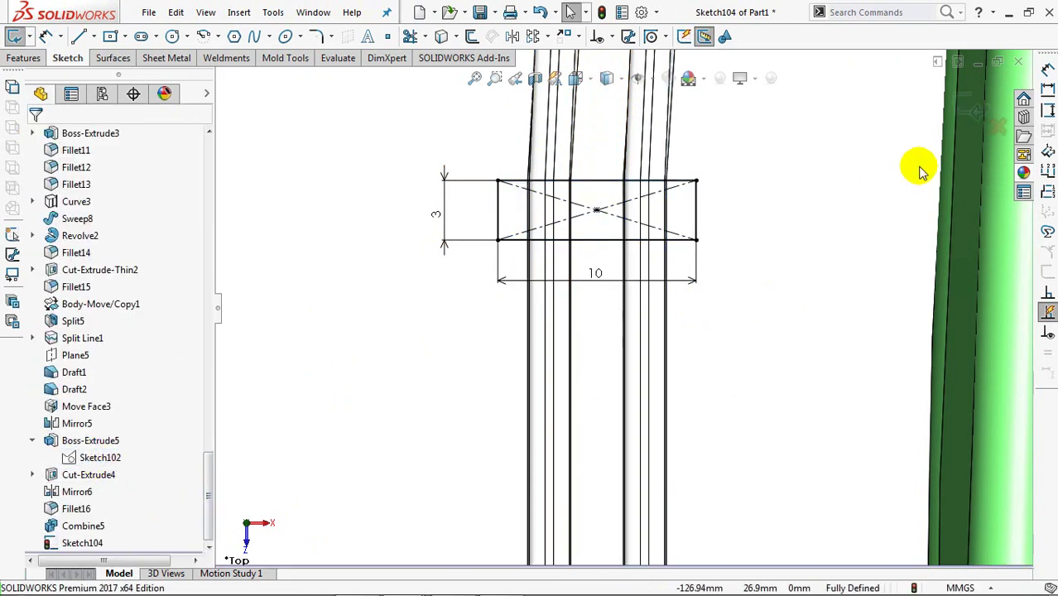
Extrude the rectangle 18 mm Mid Plane as a separate body with a 1° inward draft.
click(965, 107)
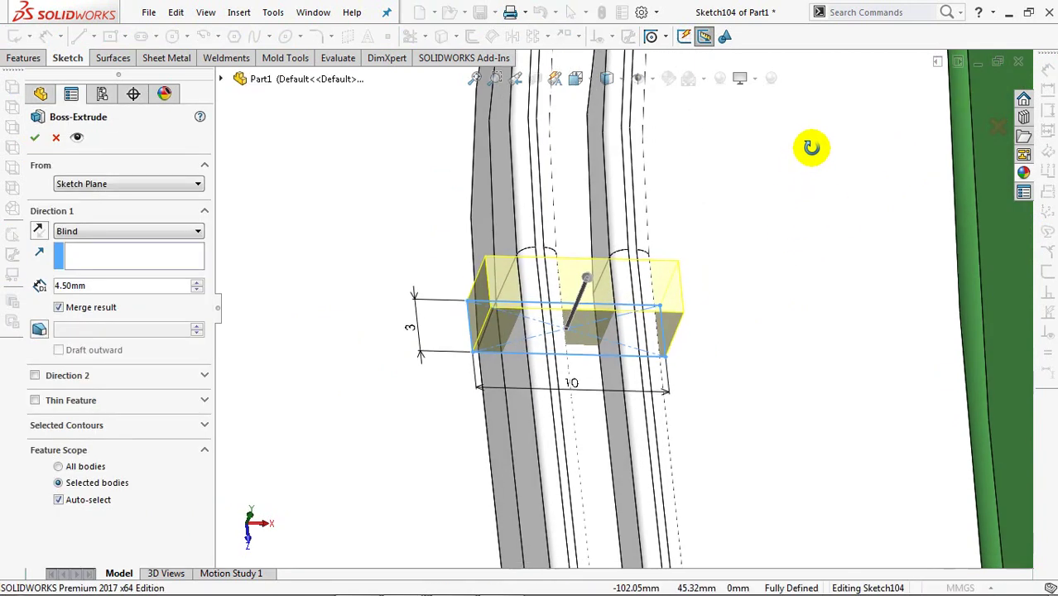
click(106, 234)
click(73, 303)
double_click(83, 285)
text(18)
key(Return)
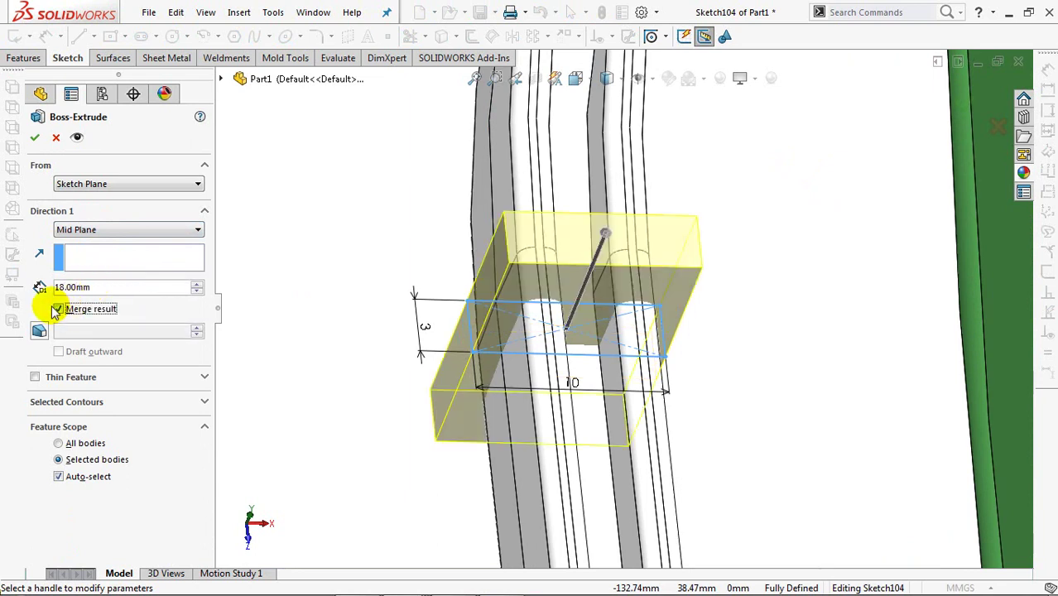
click(39, 332)
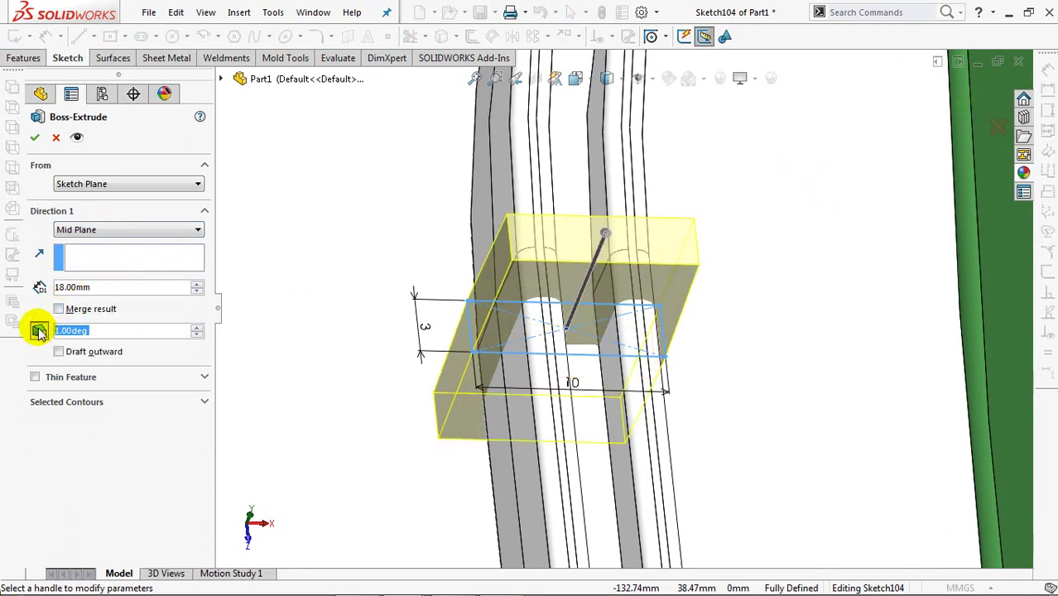
click(60, 354)
click(60, 354)
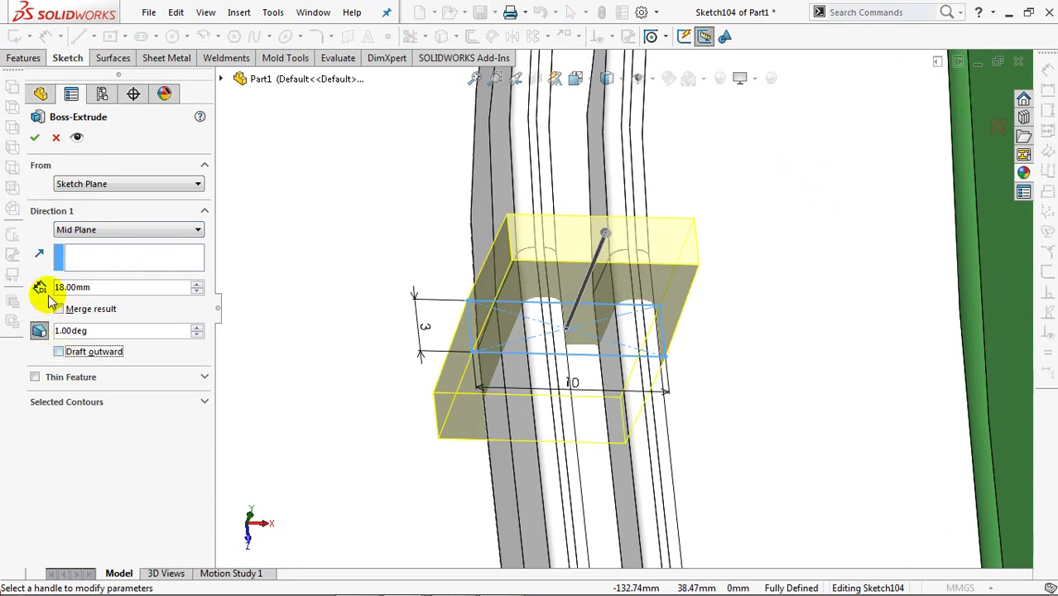
click(36, 139)
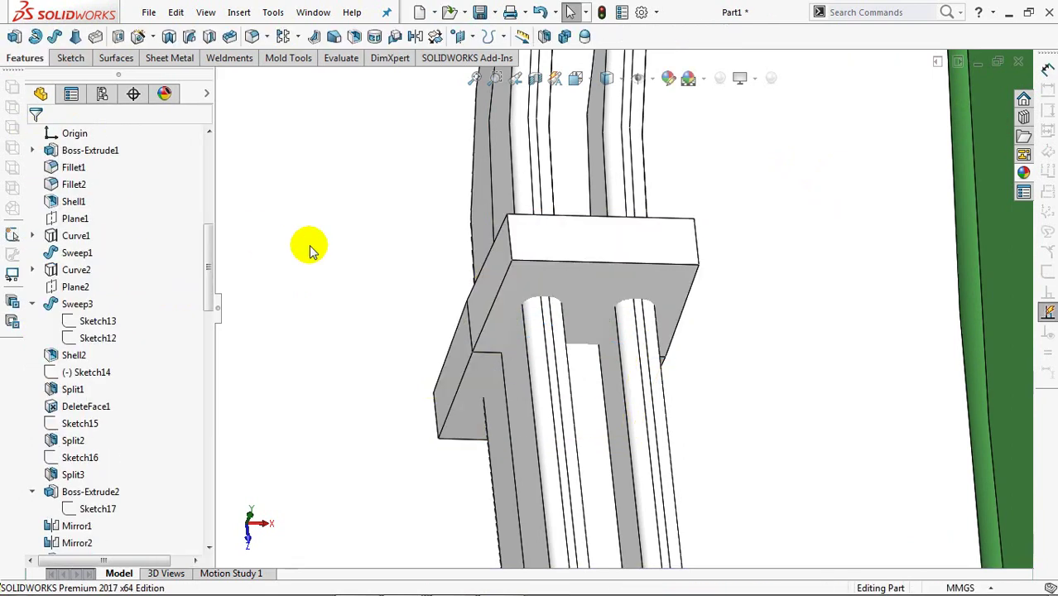
Fillet the block's four corner edges with a 3 mm radius.
click(254, 38)
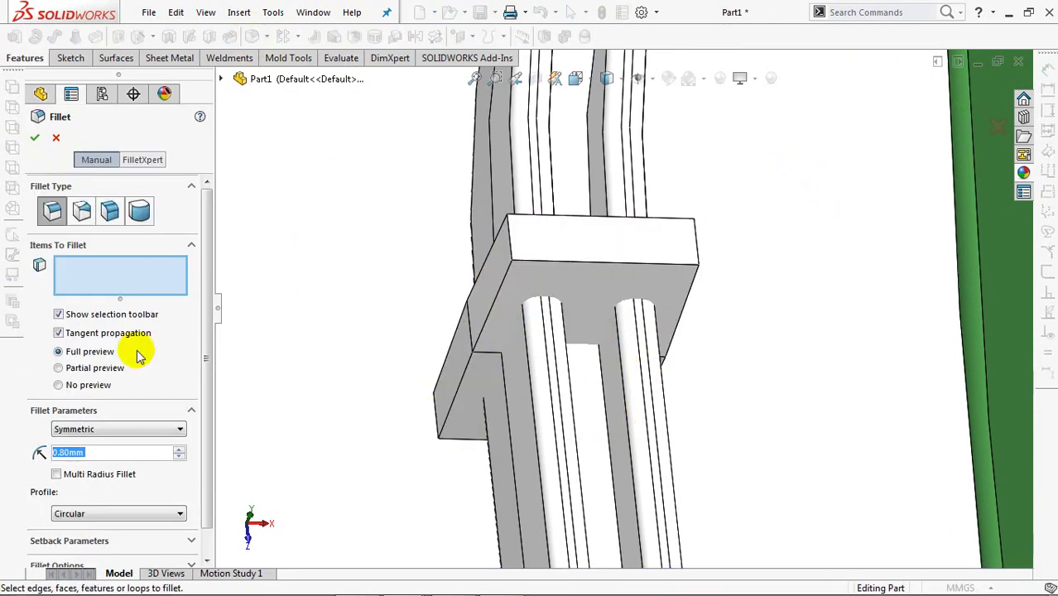
text(3)
key(Return)
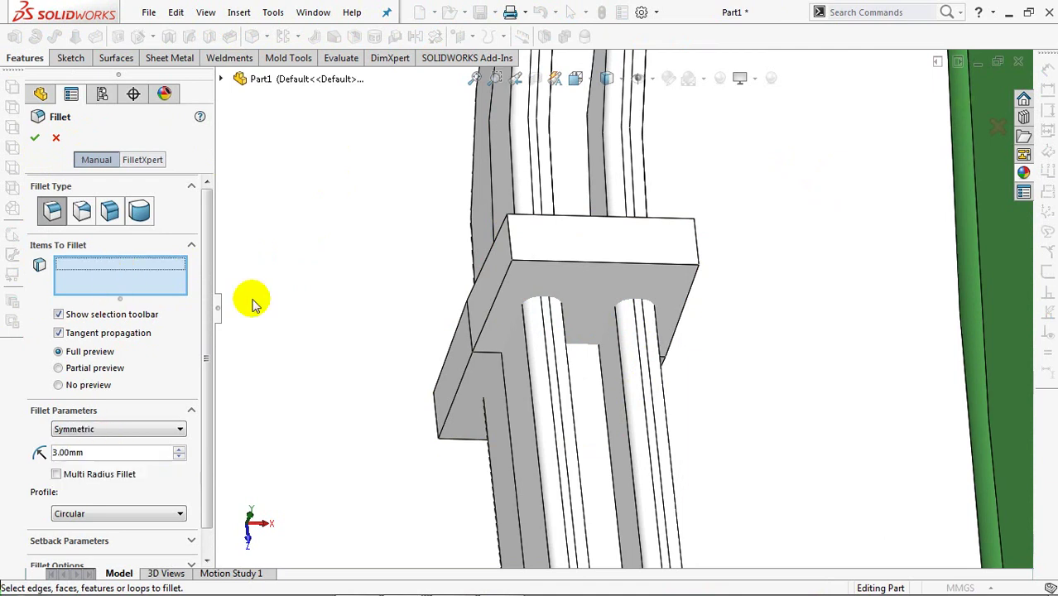
click(509, 251)
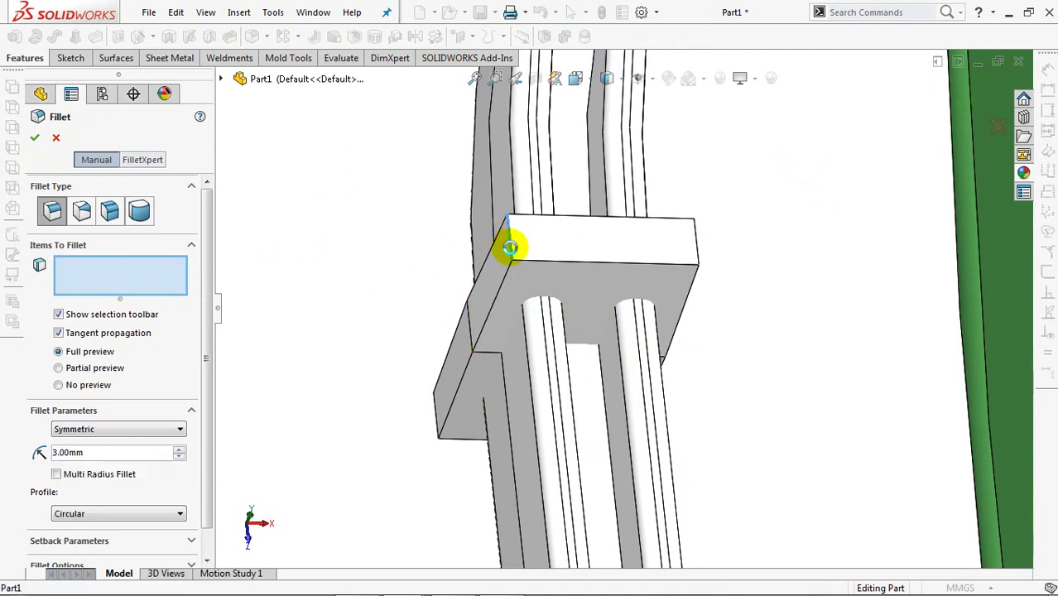
click(696, 253)
mouse_move(668, 303)
middle_down()
mouse_move(697, 164)
mouse_move(596, 336)
middle_up()
middle_drag(618, 224, 413, 306)
click(414, 308)
click(509, 430)
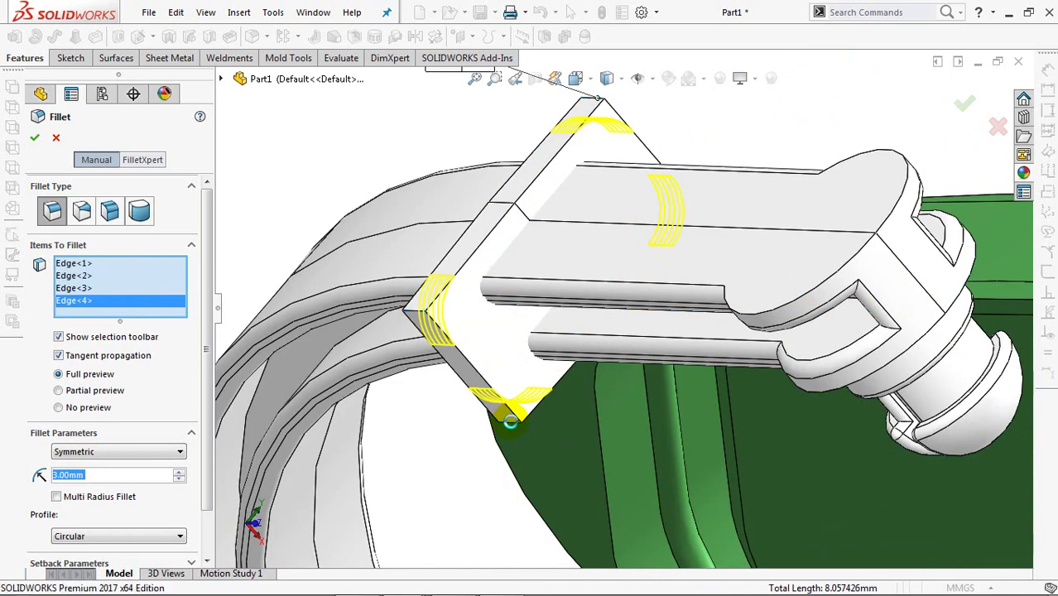
key(Return)
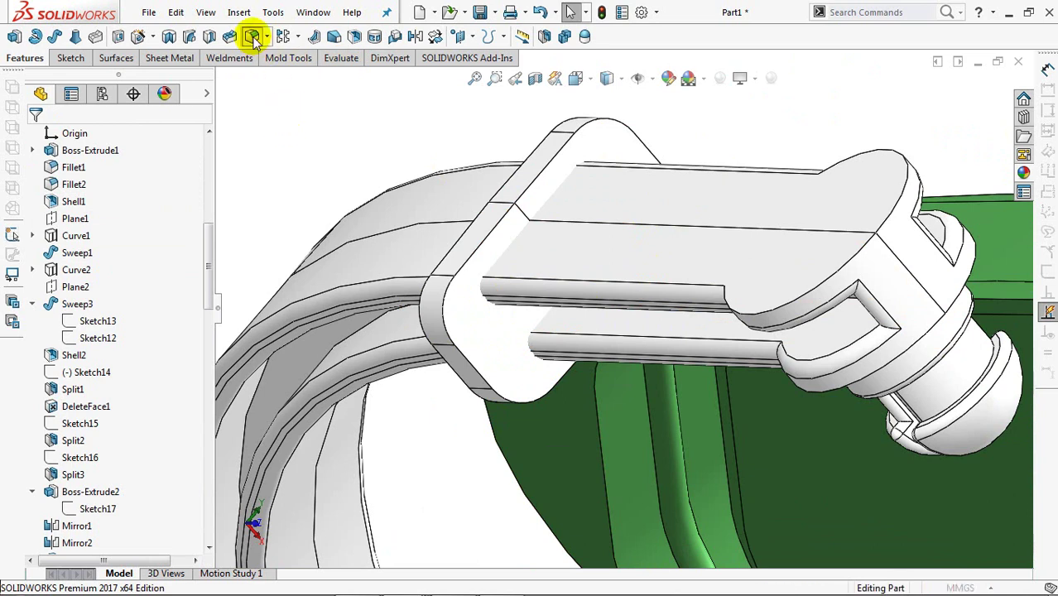
Round the edges around the block's face with 0.8 mm fillets.
click(252, 37)
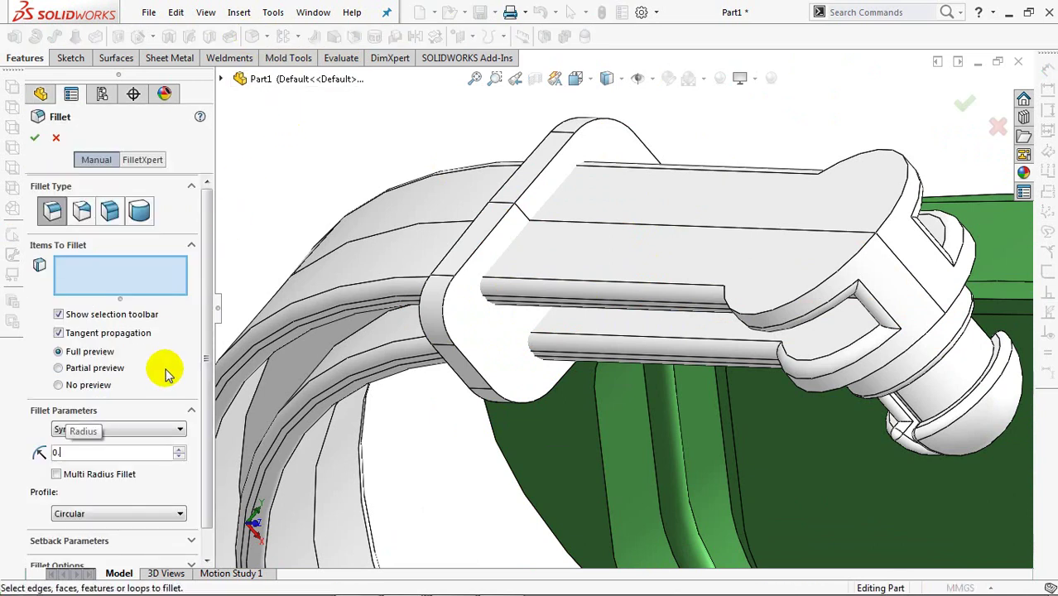
text(80mm)
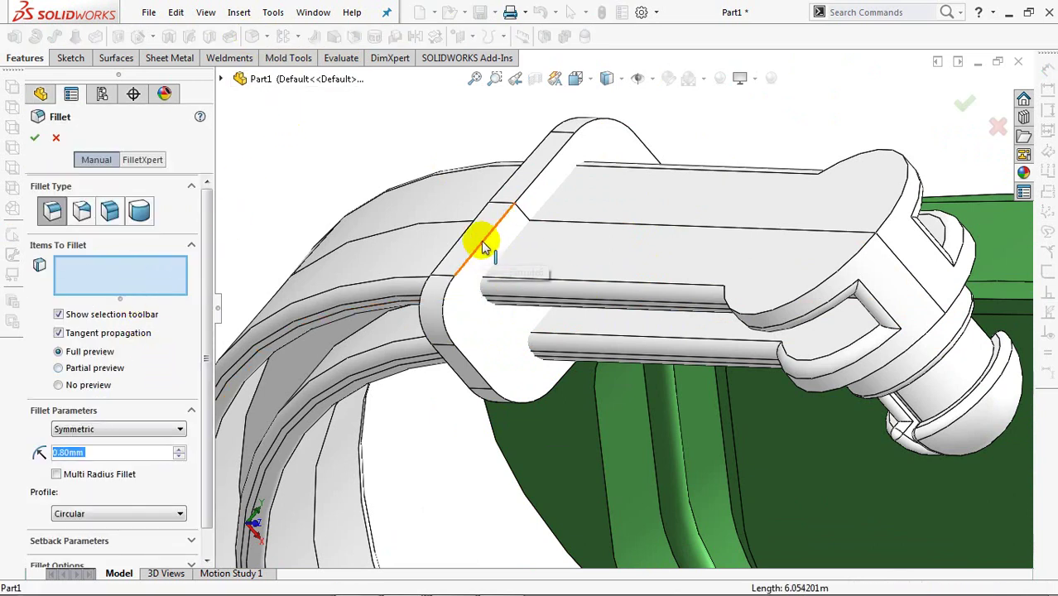
click(482, 234)
click(561, 157)
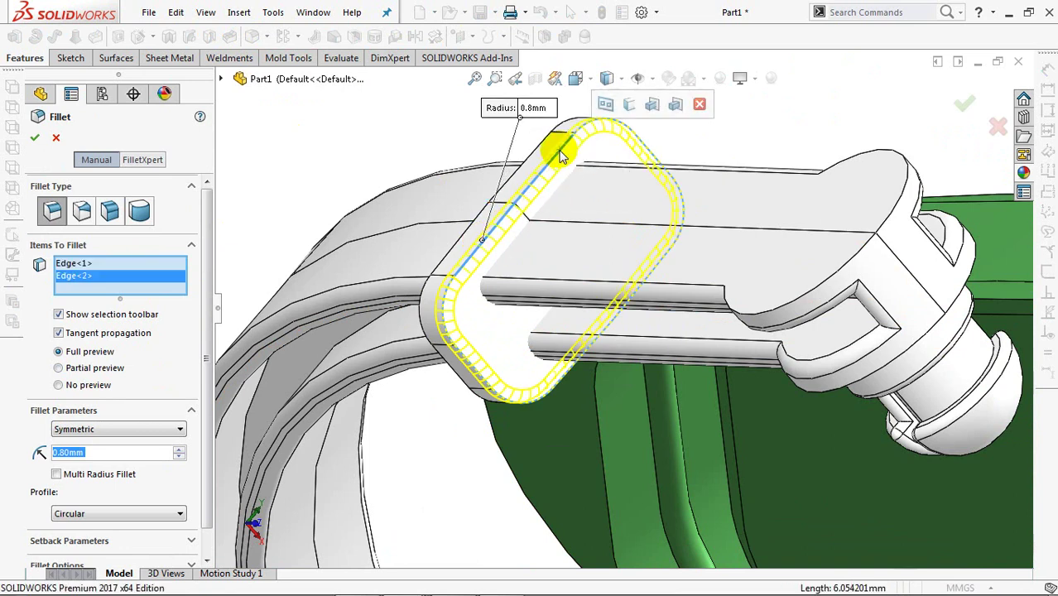
click(538, 145)
click(441, 258)
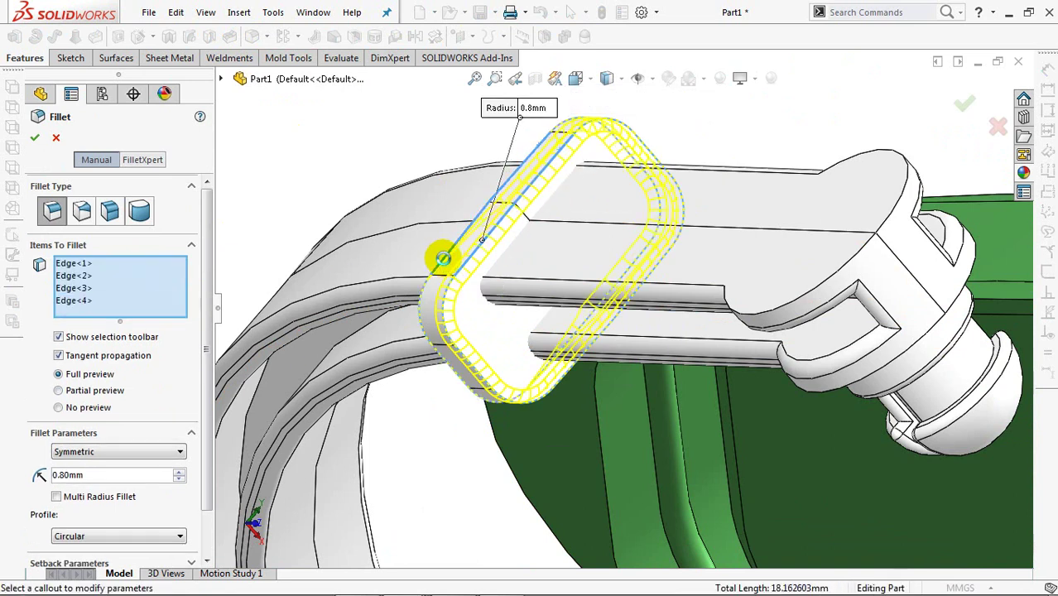
key(Return)
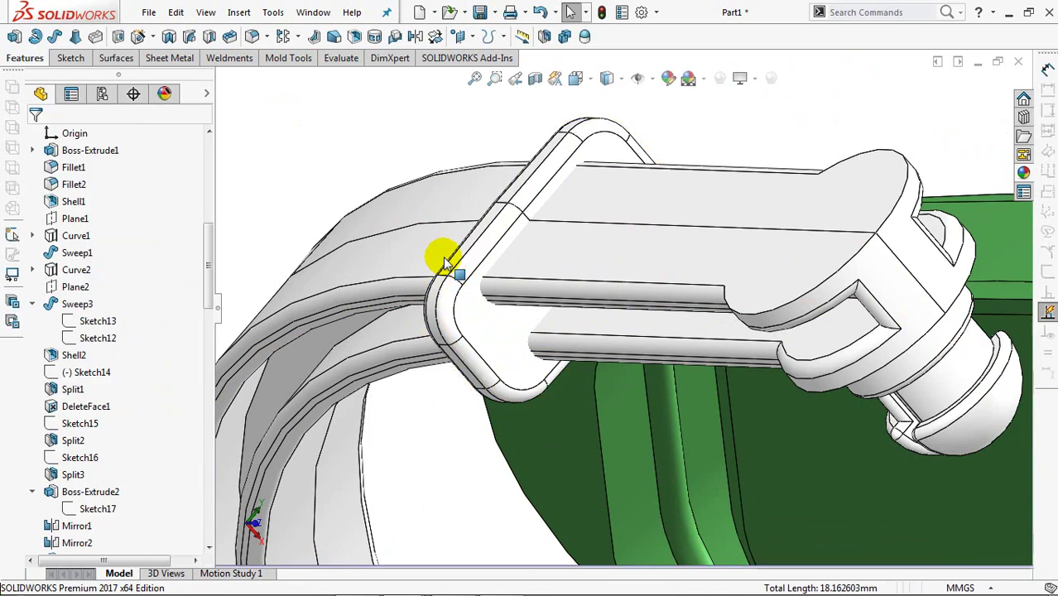
middle_drag(567, 286, 538, 349)
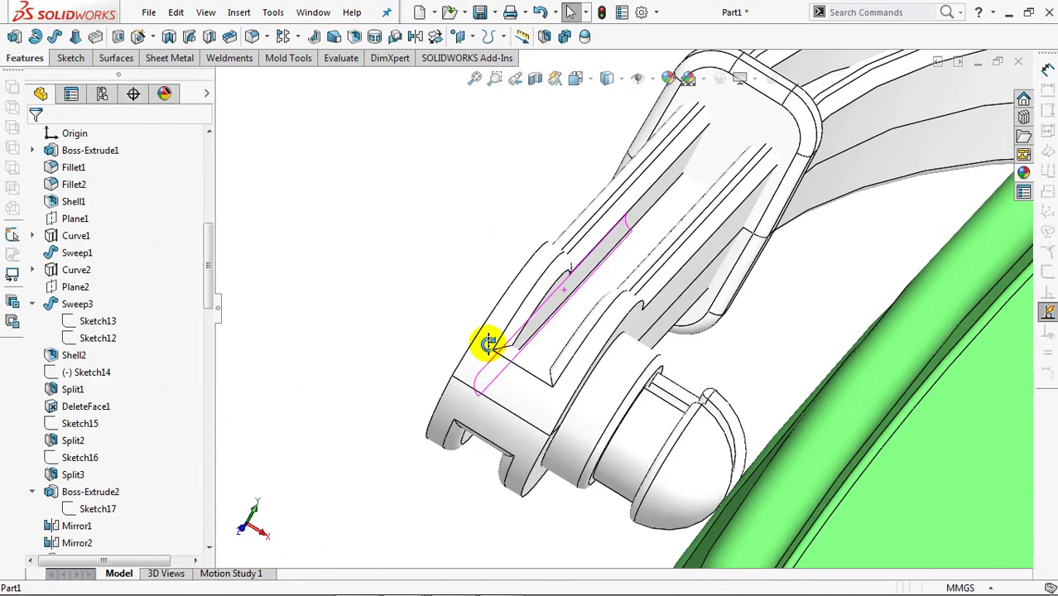
Start a circular pattern along the handle's arc edge, viewed from the top.
scroll(639, 347, up, 5)
mouse_move(762, 328)
middle_down()
mouse_move(746, 416)
mouse_move(793, 265)
mouse_move(733, 368)
mouse_move(746, 360)
mouse_move(751, 298)
middle_up()
click(300, 39)
click(315, 74)
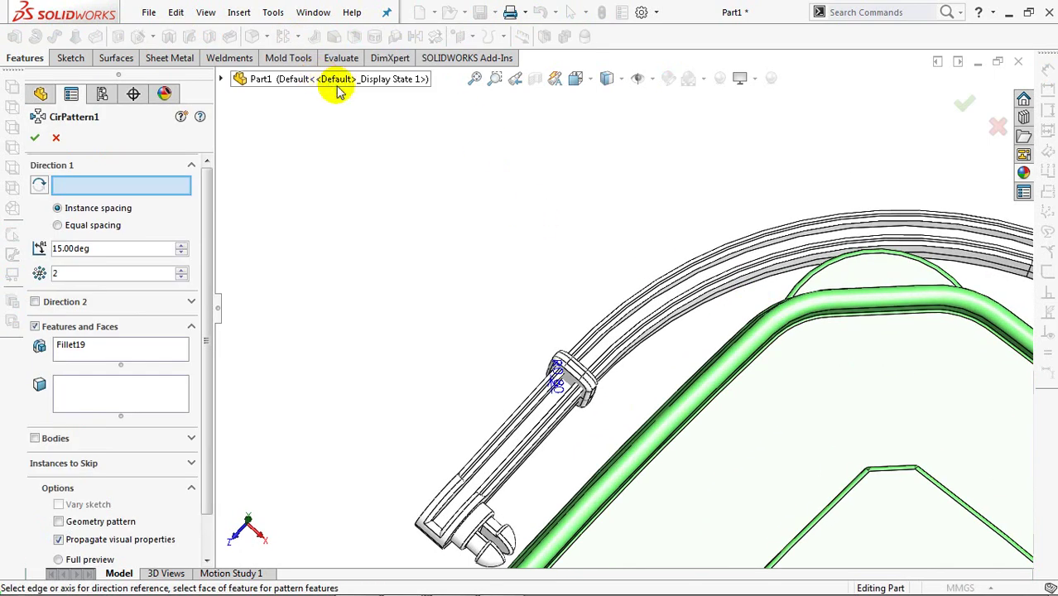
click(667, 315)
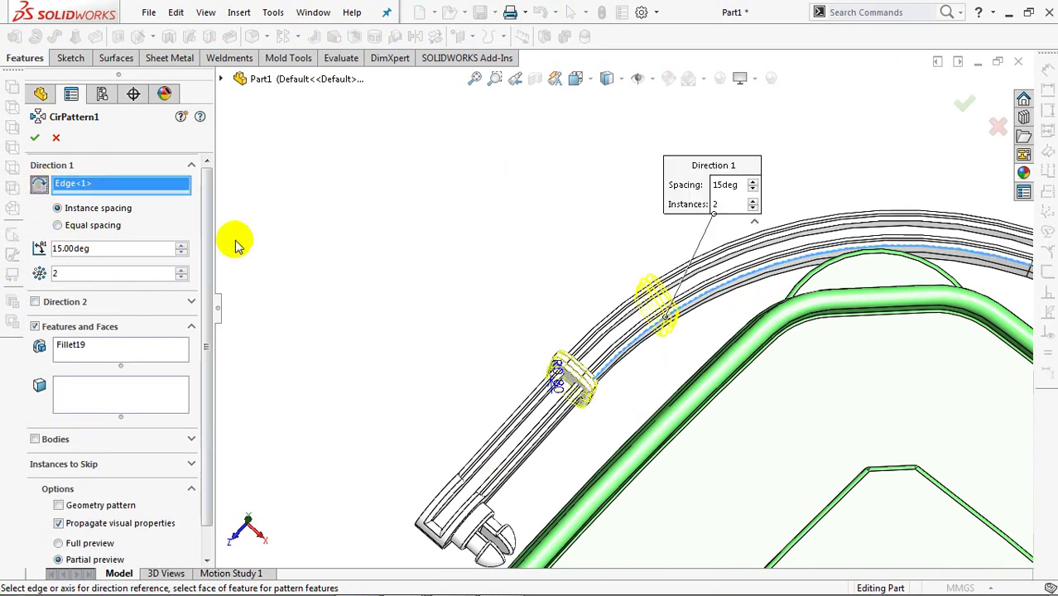
key(ctrl+5)
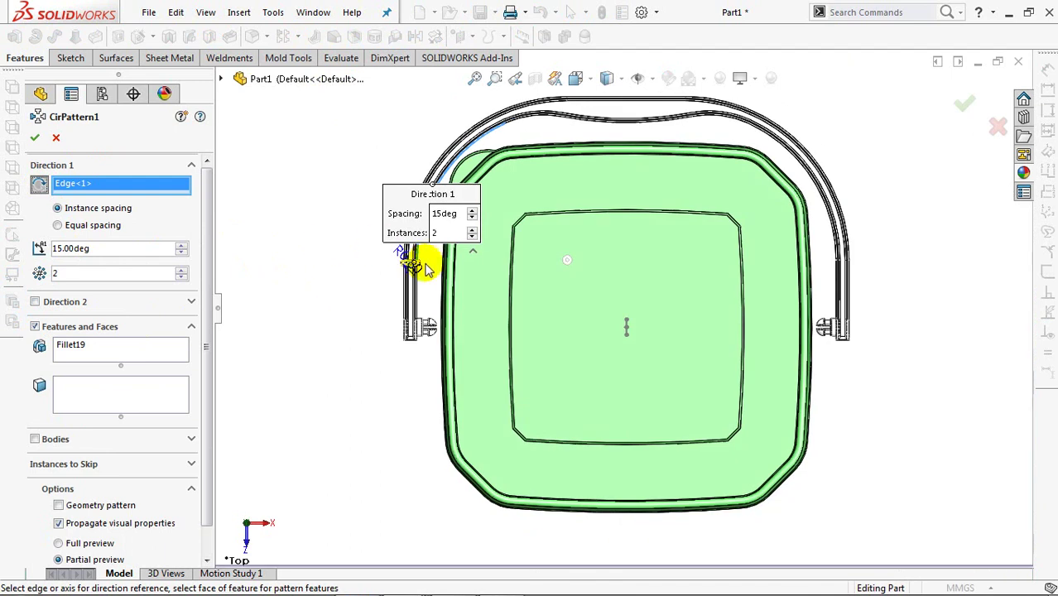
click(495, 83)
drag(343, 93, 530, 244)
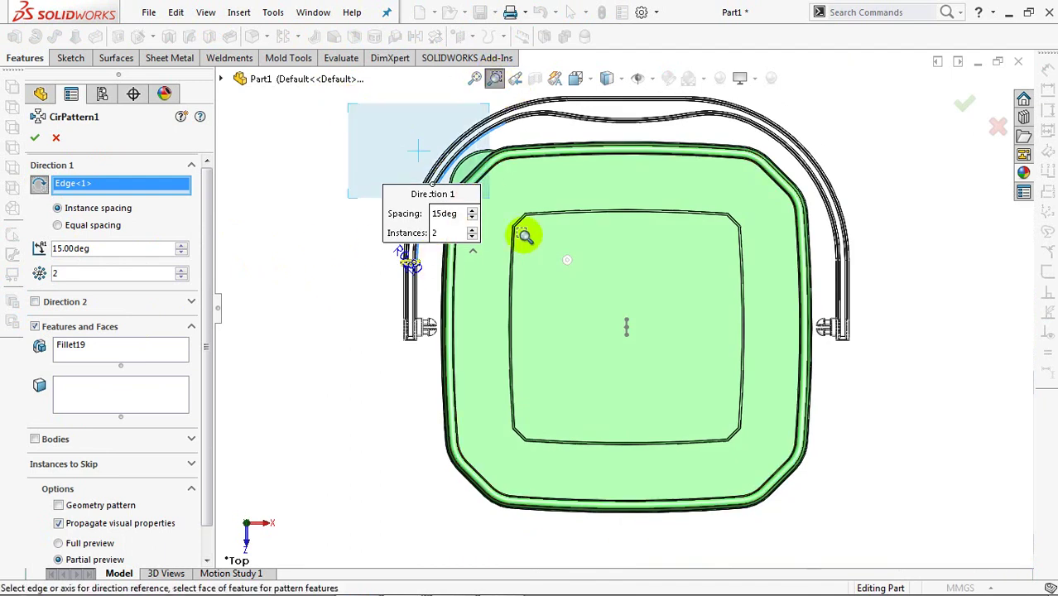
ctrl+middle_drag(649, 255, 484, 309)
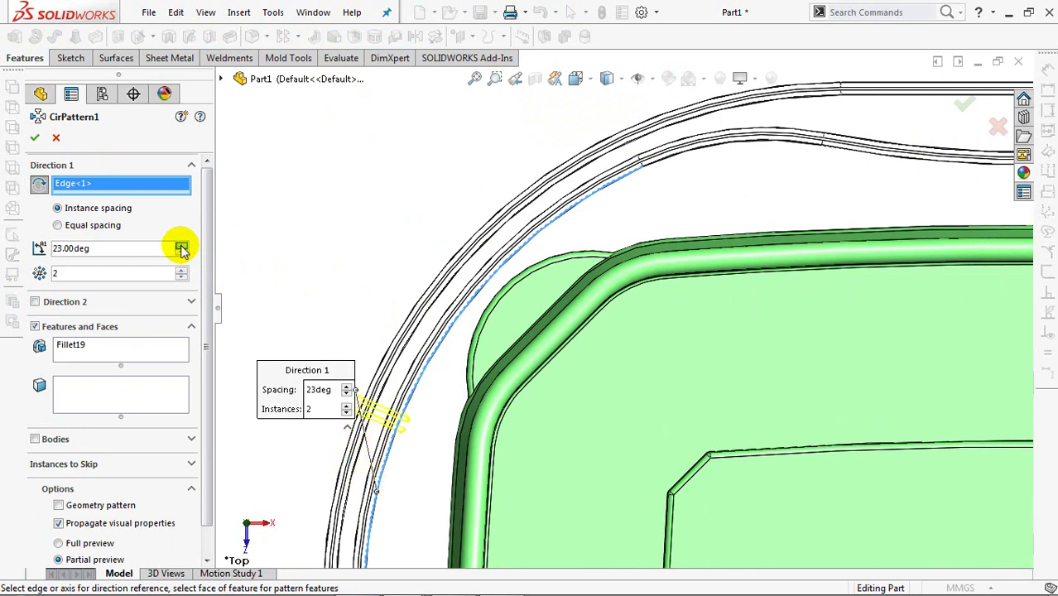
Pattern the clip block body instead of Fillet19 and increase the angular spacing.
click(181, 248)
right_click(116, 351)
click(178, 357)
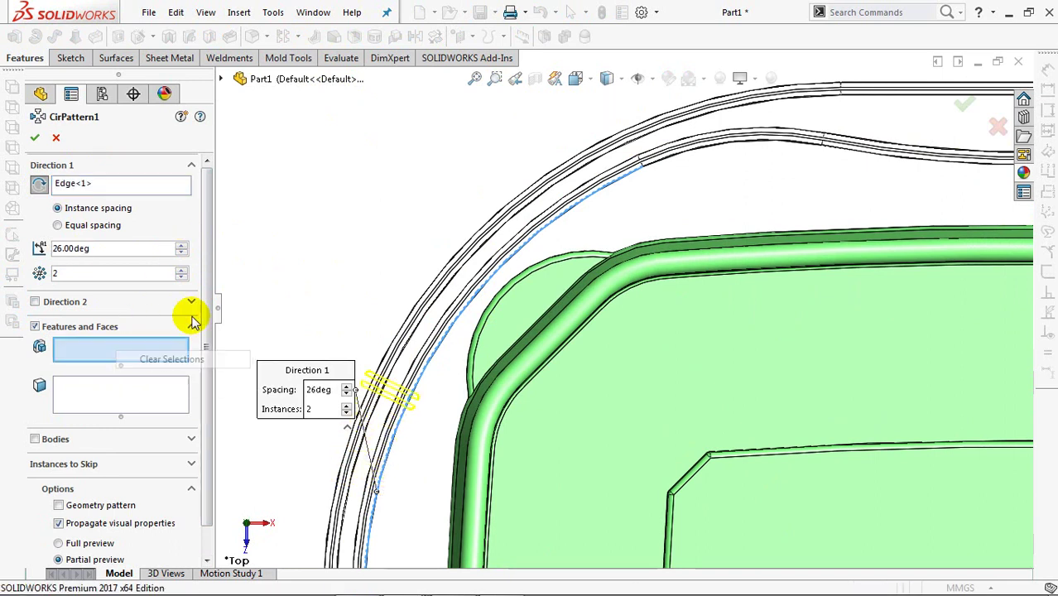
click(121, 392)
click(35, 439)
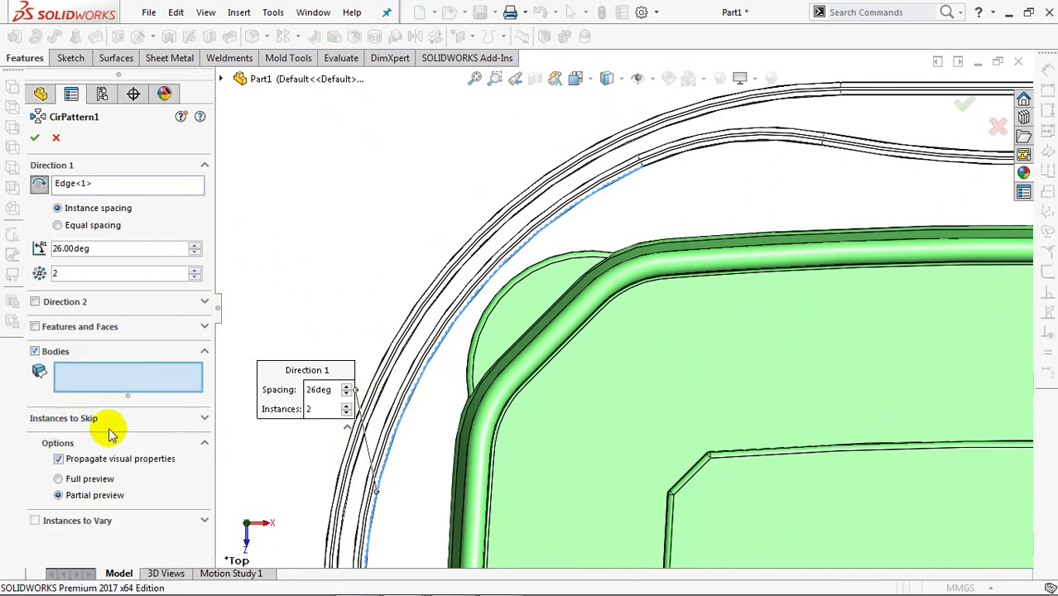
ctrl+middle_drag(436, 468, 437, 366)
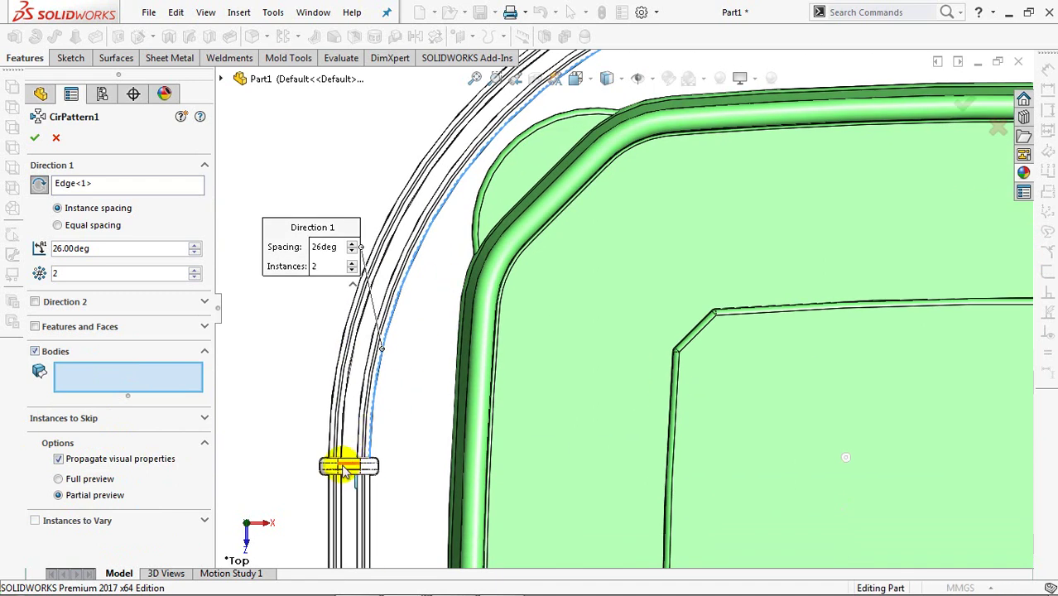
click(347, 471)
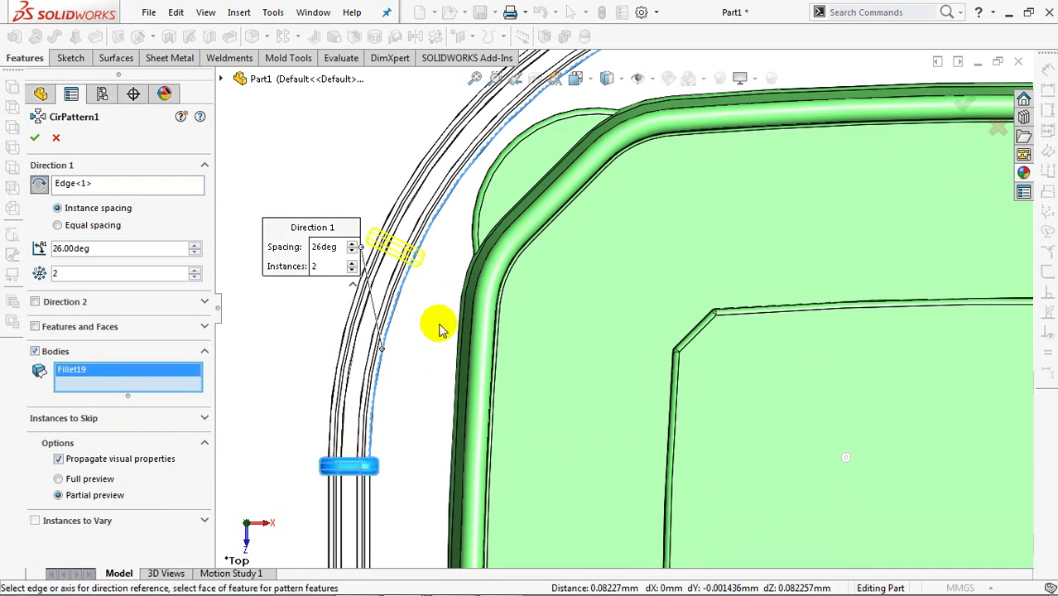
ctrl+middle_drag(439, 329, 383, 448)
click(197, 246)
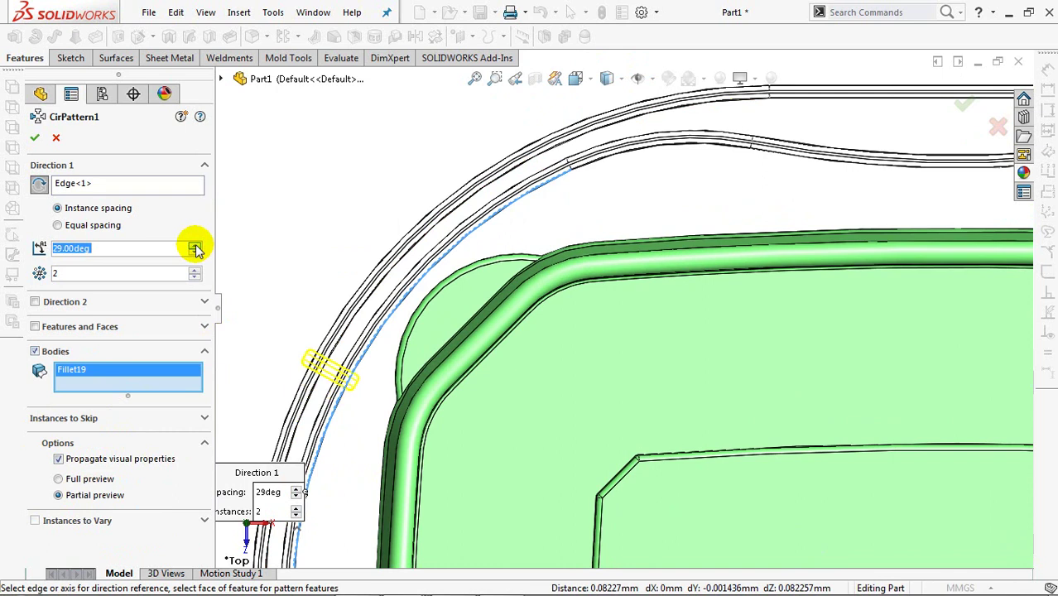
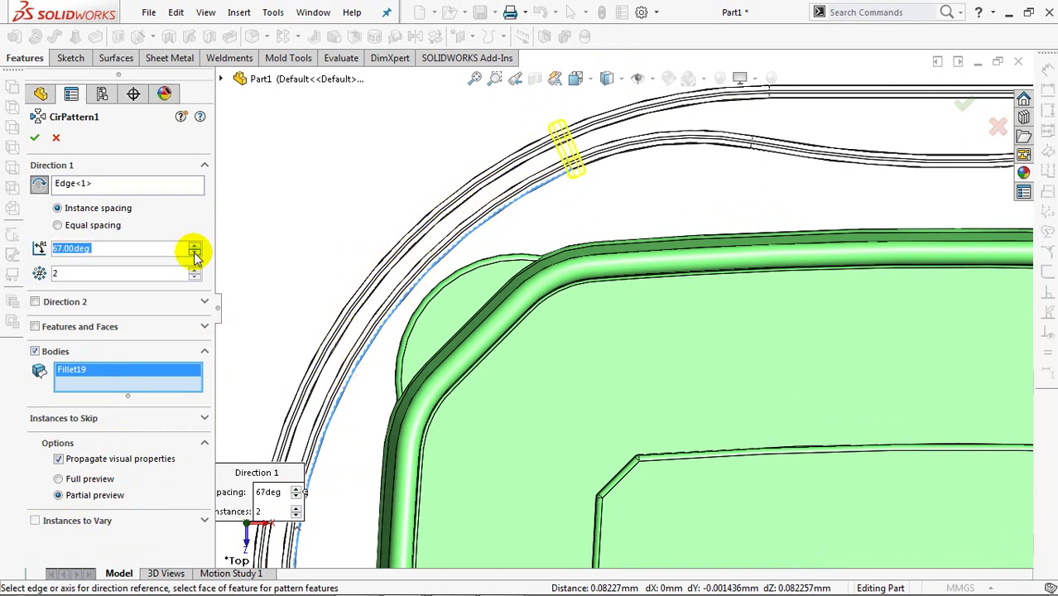
Finish the handle clip's circular pattern and zoom out to see the whole lid.
click(35, 140)
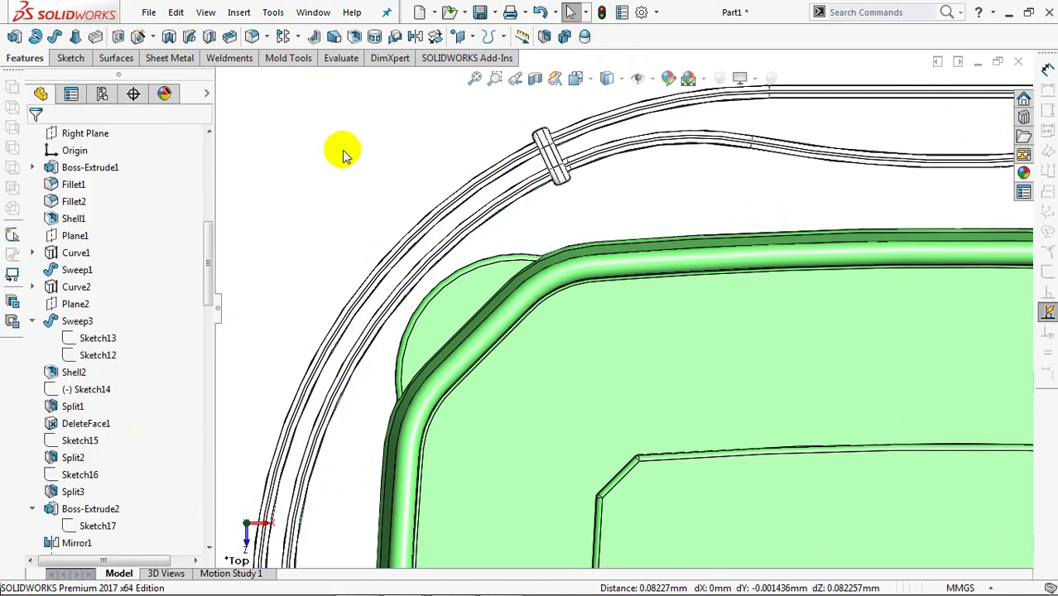
scroll(344, 157, up, 2)
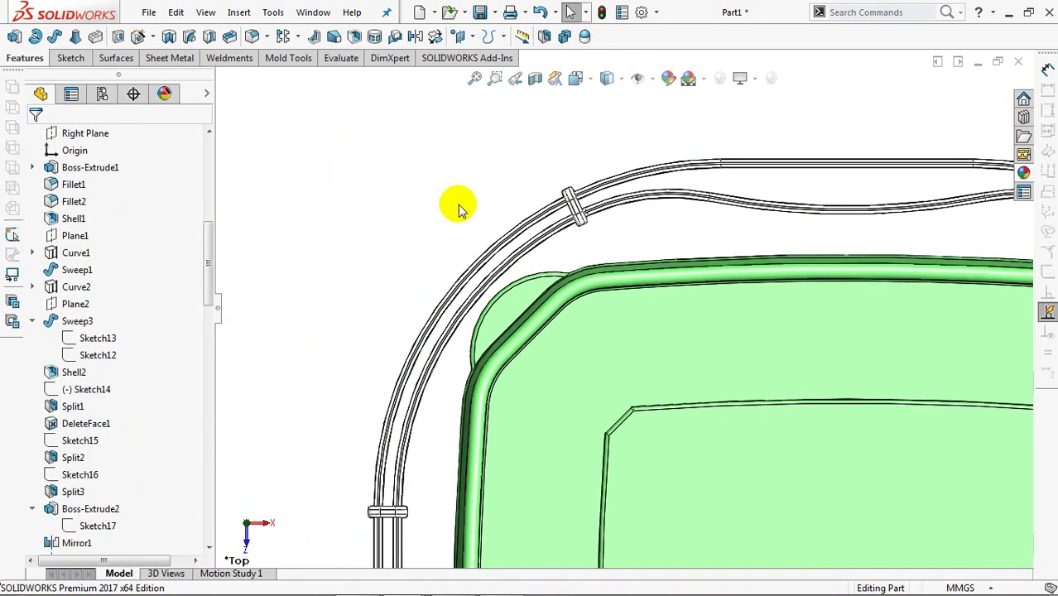
scroll(459, 207, up, 3)
drag(206, 273, 207, 165)
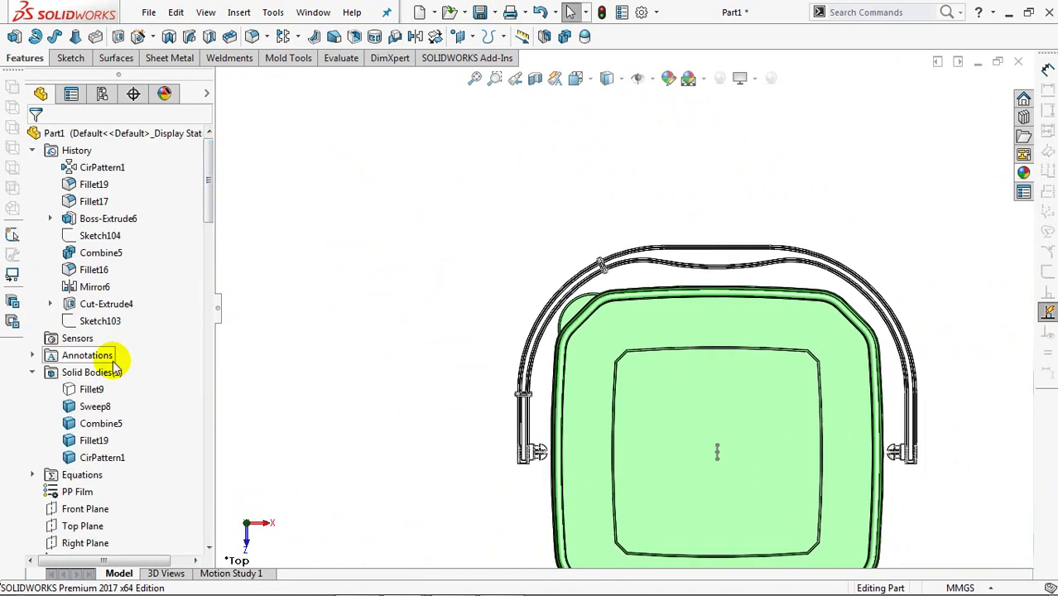
Mirror the Fillet19 and CirPattern1 handle bodies across the Right Plane.
click(85, 542)
mouse_move(422, 431)
middle_down()
mouse_move(431, 338)
mouse_move(460, 318)
mouse_move(447, 279)
middle_up()
click(416, 38)
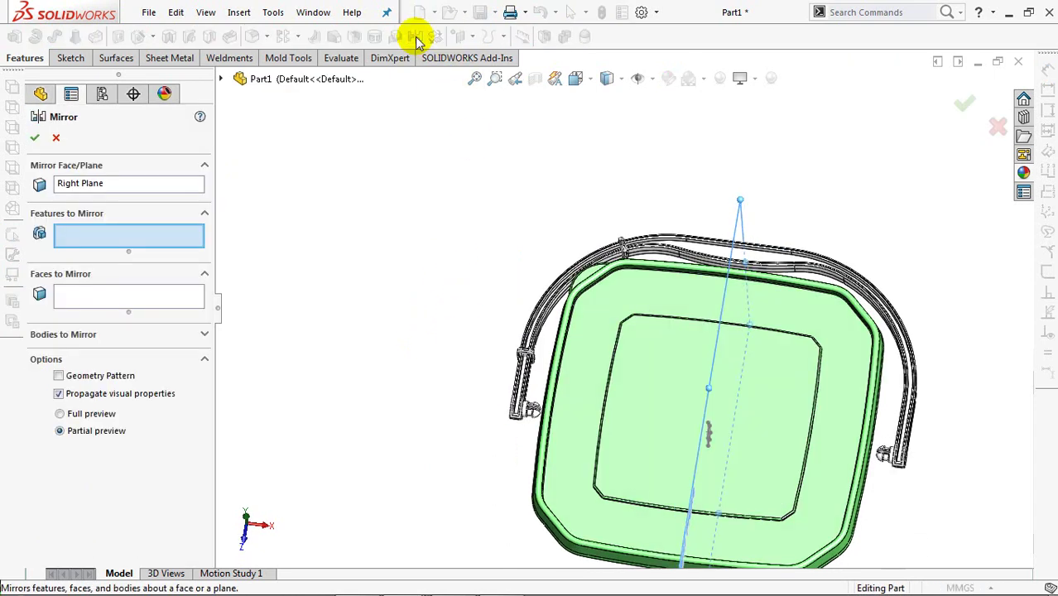
click(74, 334)
click(542, 344)
click(628, 252)
right_click(610, 241)
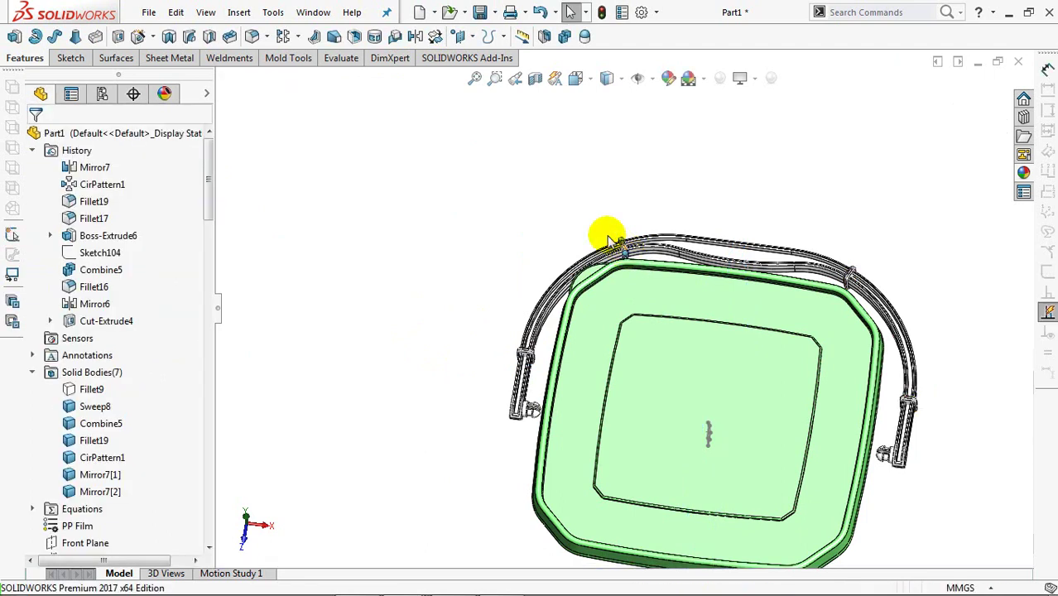
Add Combine5, Fillet19, CirPattern1, Mirror7[2] and Mirror7[1] into a single previewed body.
click(565, 37)
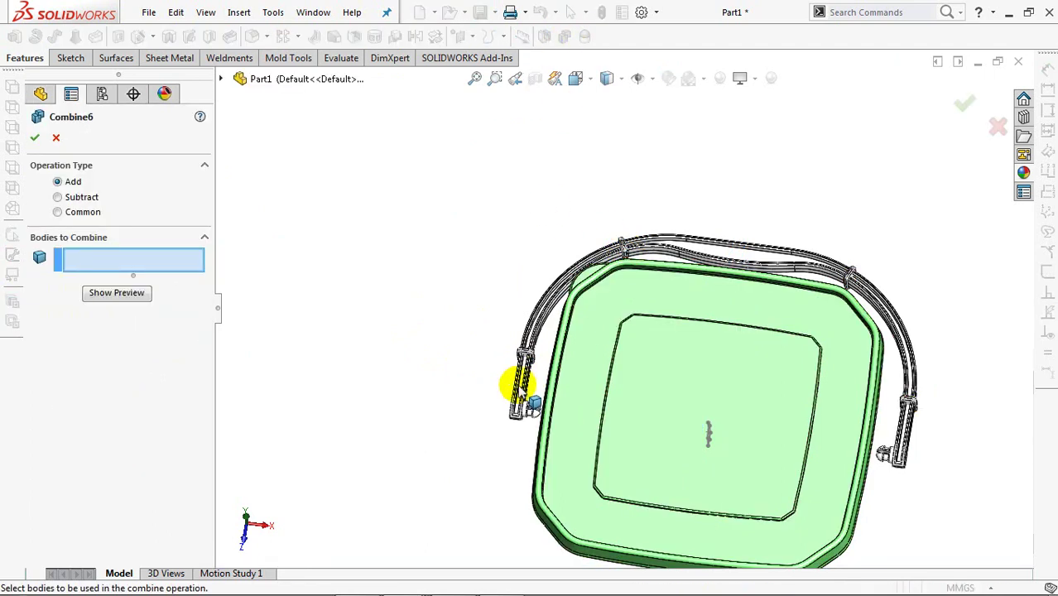
click(517, 371)
click(587, 250)
click(848, 269)
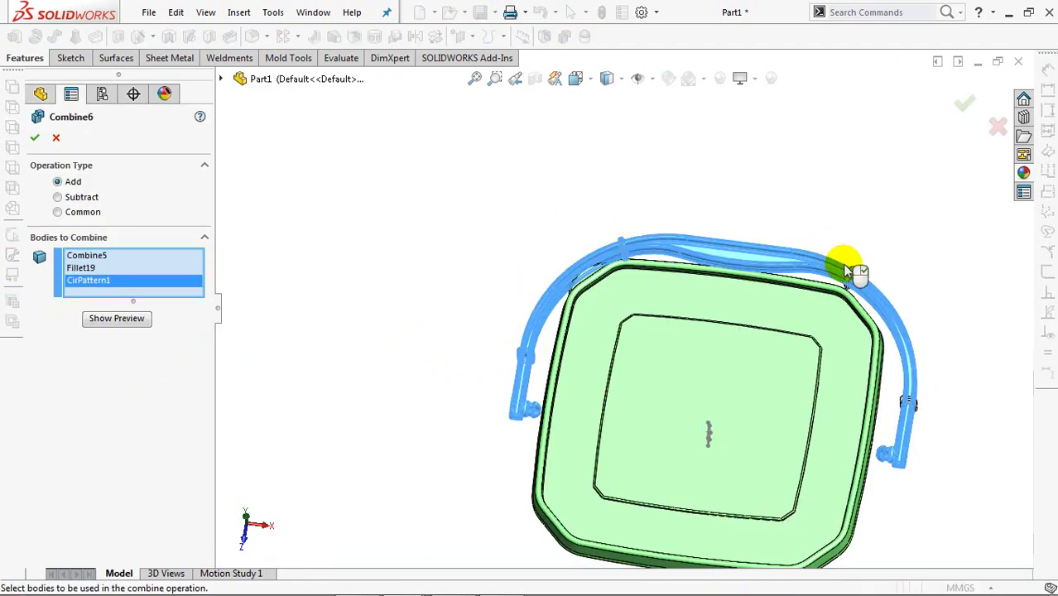
click(915, 396)
click(676, 407)
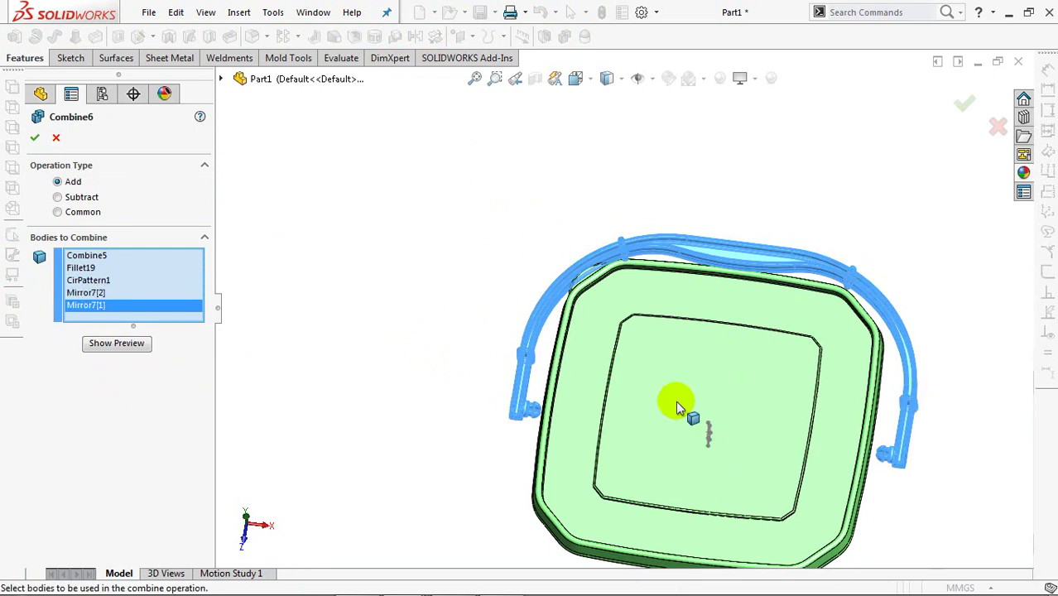
click(106, 343)
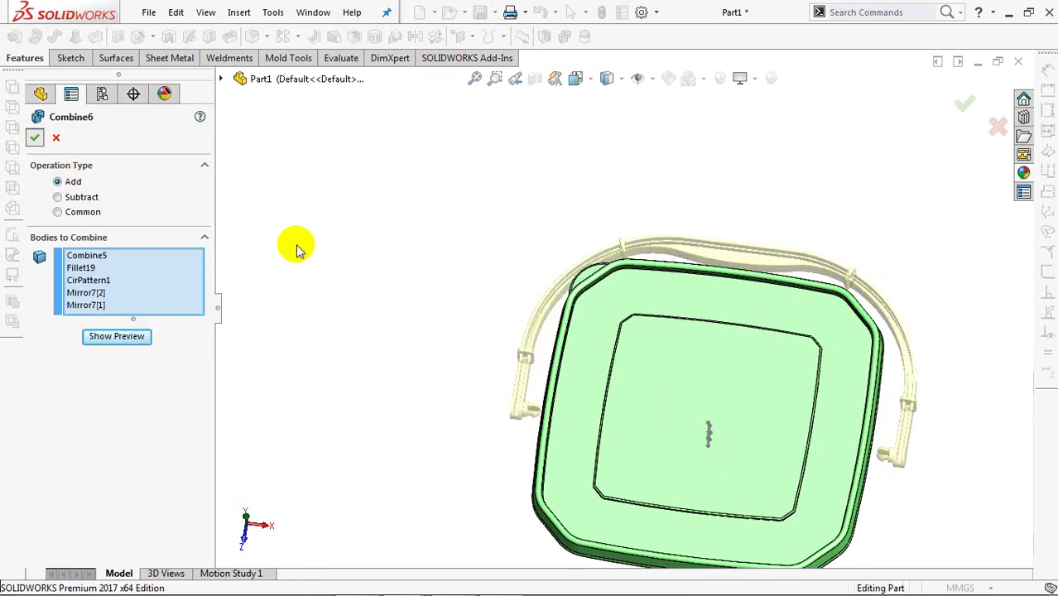
key(Return)
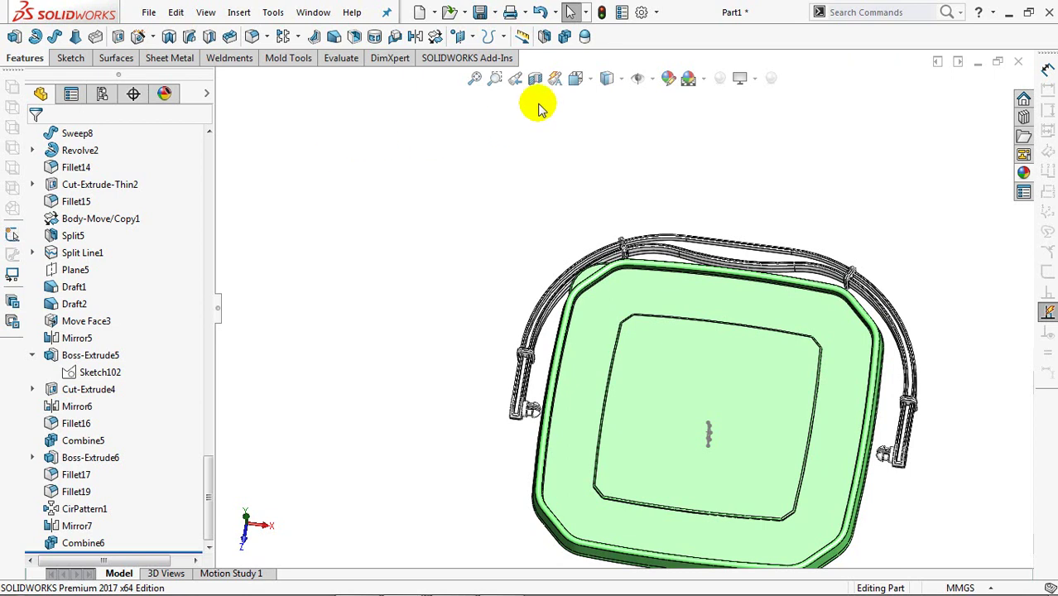
Start a Move/Copy of the Combine6 handle body and orient the view toward the central sketch.
click(434, 38)
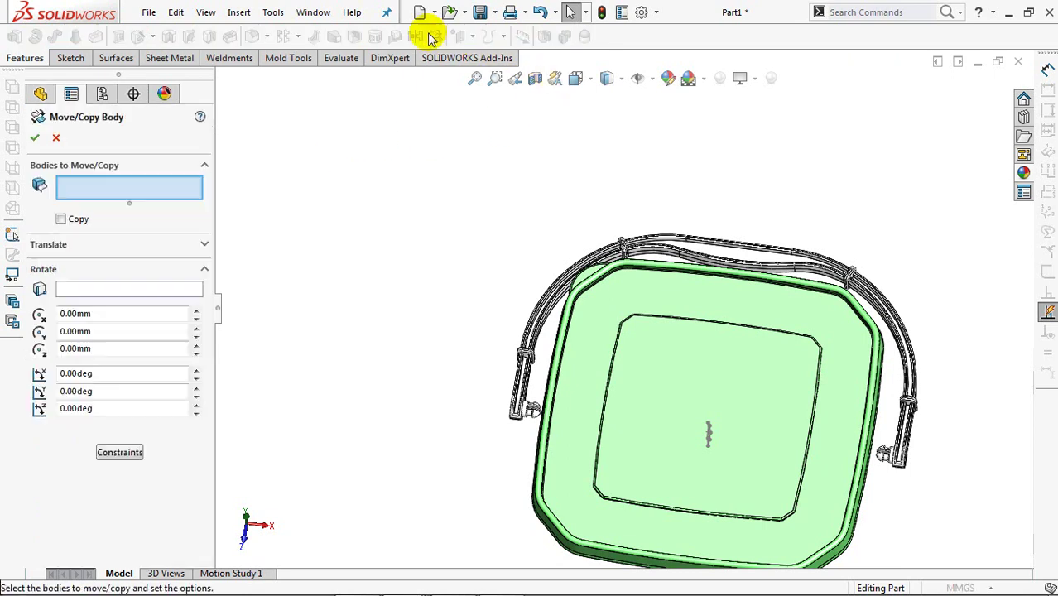
click(717, 258)
click(113, 296)
mouse_move(424, 396)
middle_down()
mouse_move(431, 370)
mouse_move(420, 377)
middle_up()
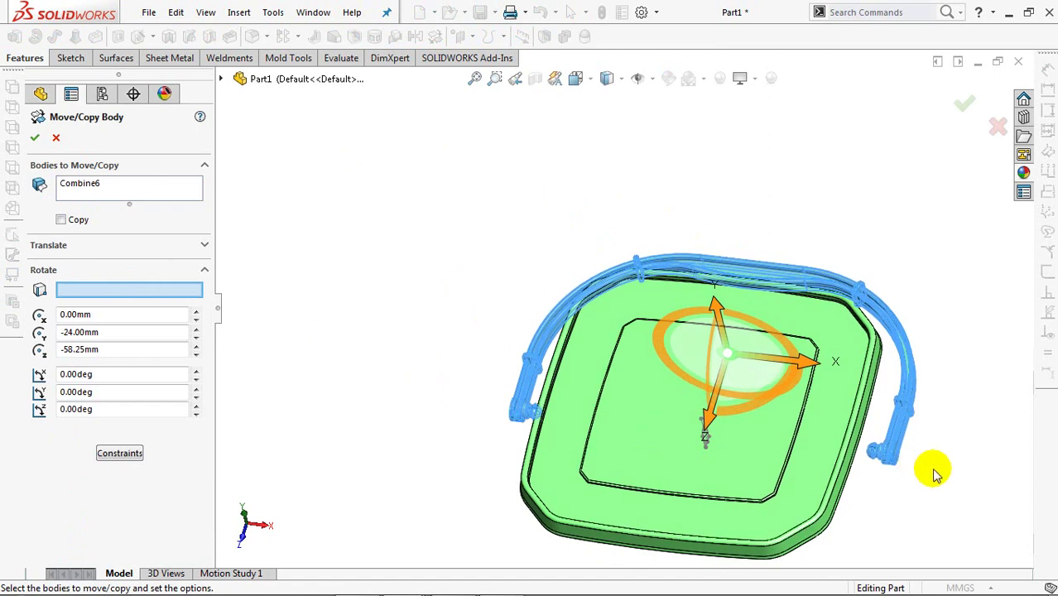
scroll(928, 464, down, 2)
scroll(917, 444, down, 2)
scroll(916, 426, down, 2)
scroll(863, 472, down, 2)
middle_drag(863, 472, 888, 487)
Rotate the handle 90° about Line1@Sketch97 from Revolve2.
click(220, 77)
drag(219, 163, 230, 423)
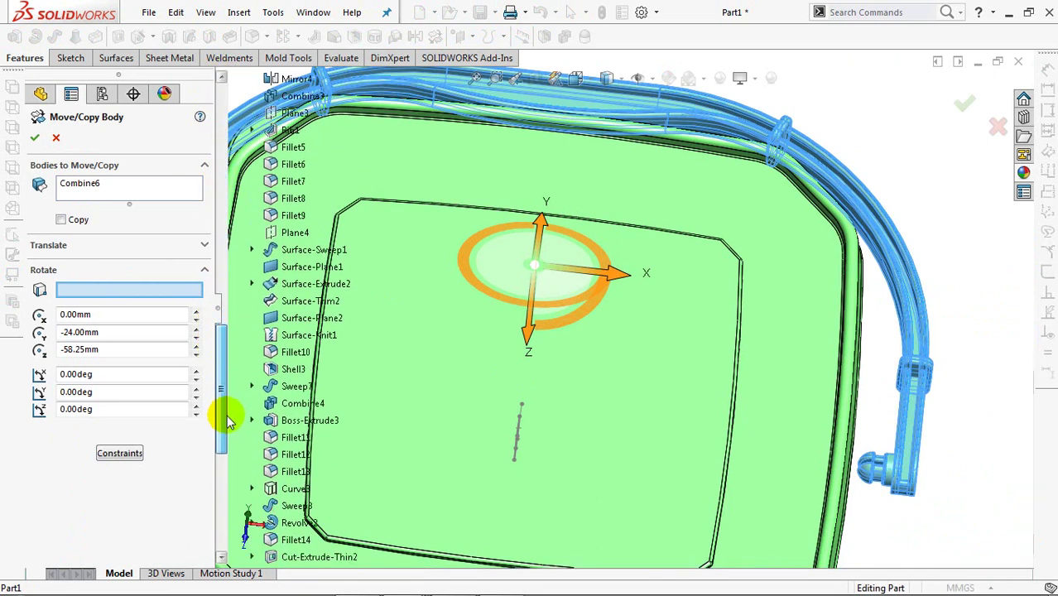
scroll(225, 423, down, 2)
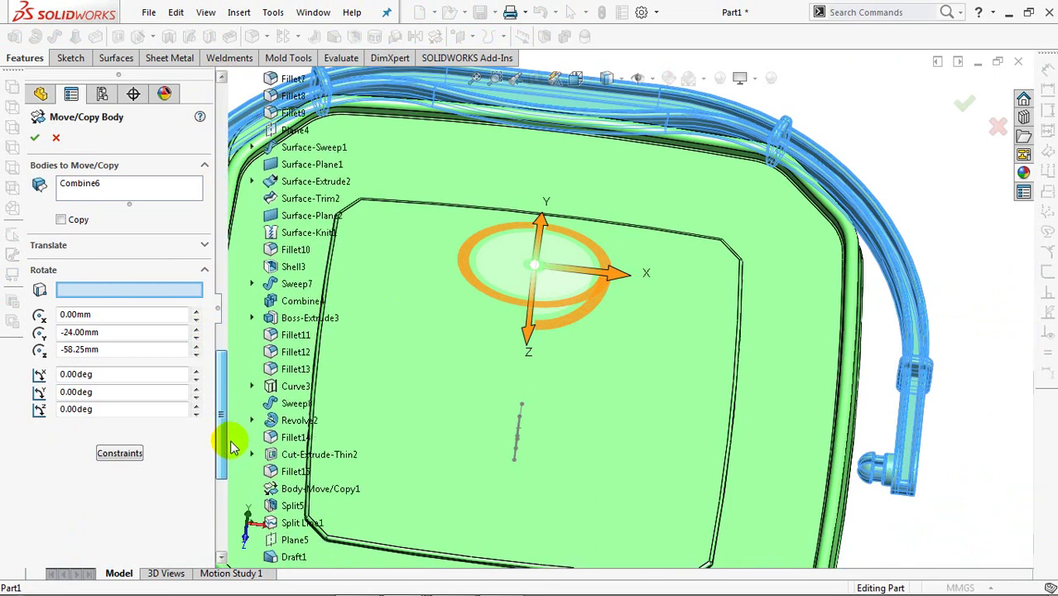
click(296, 423)
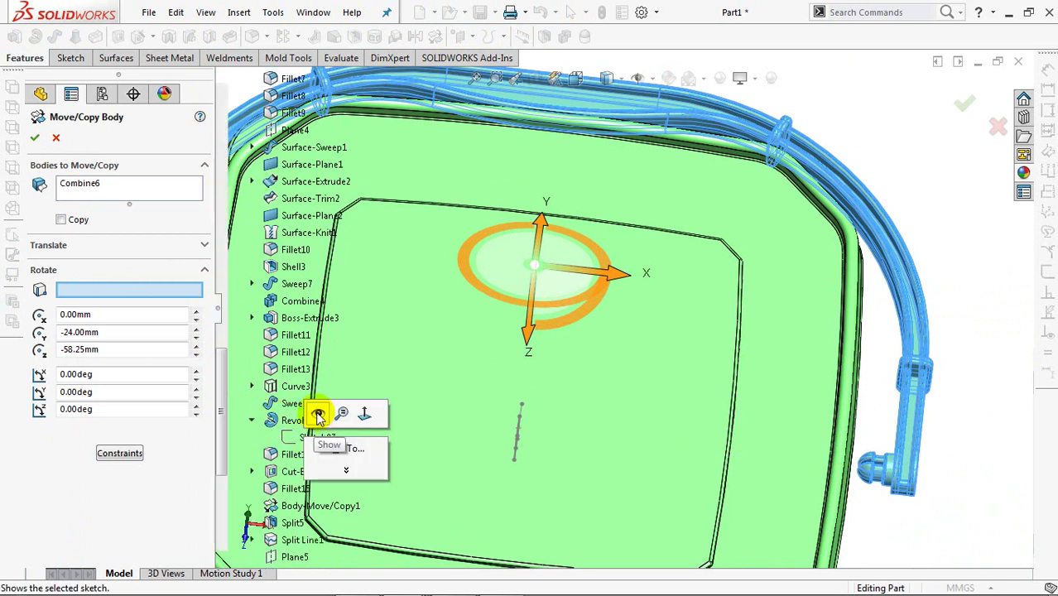
click(625, 440)
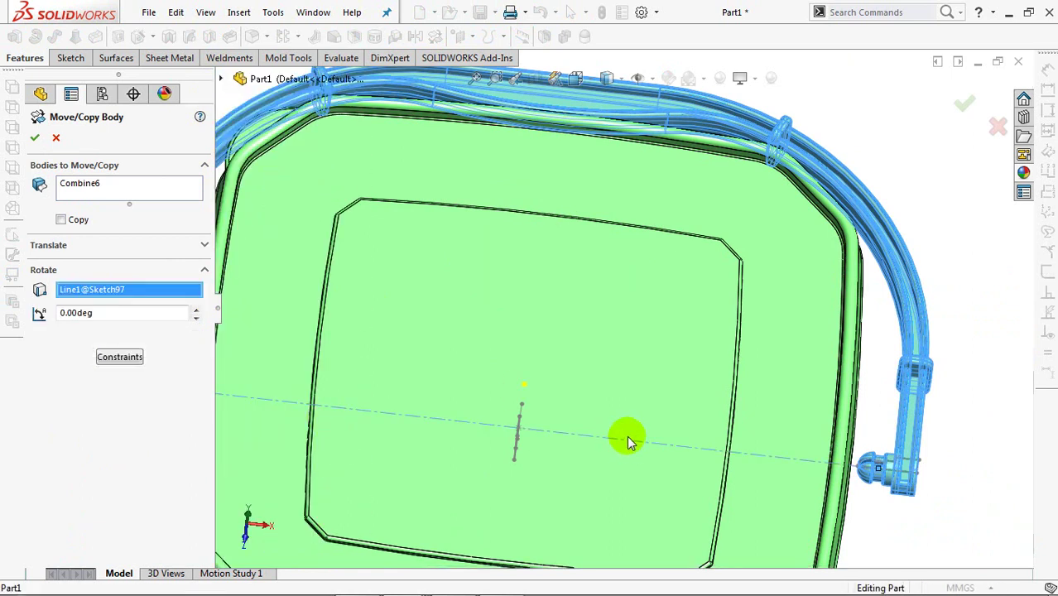
scroll(663, 319, up, 5)
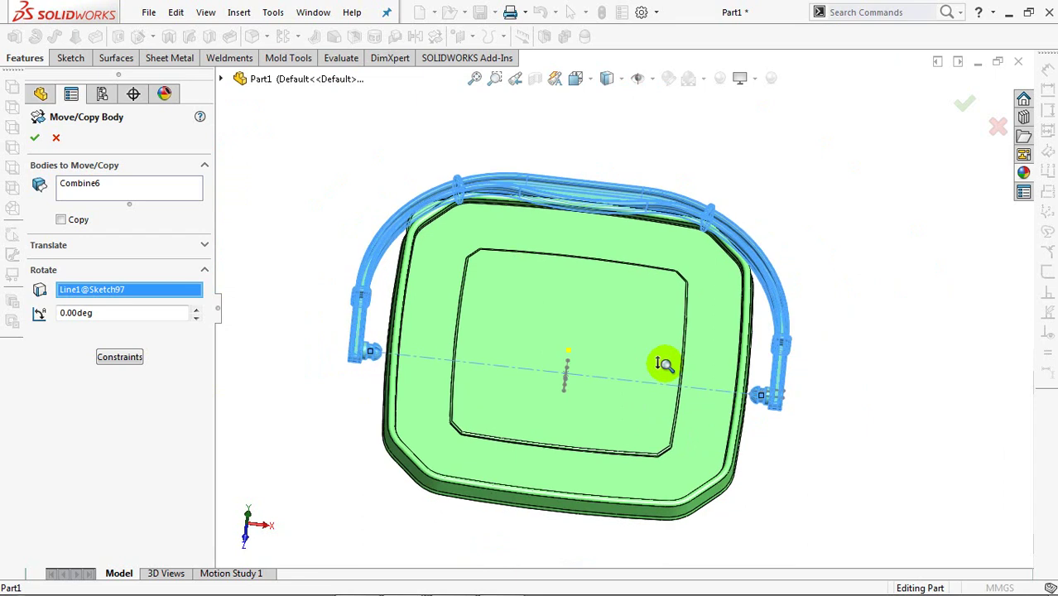
click(124, 313)
text(90)
click(64, 313)
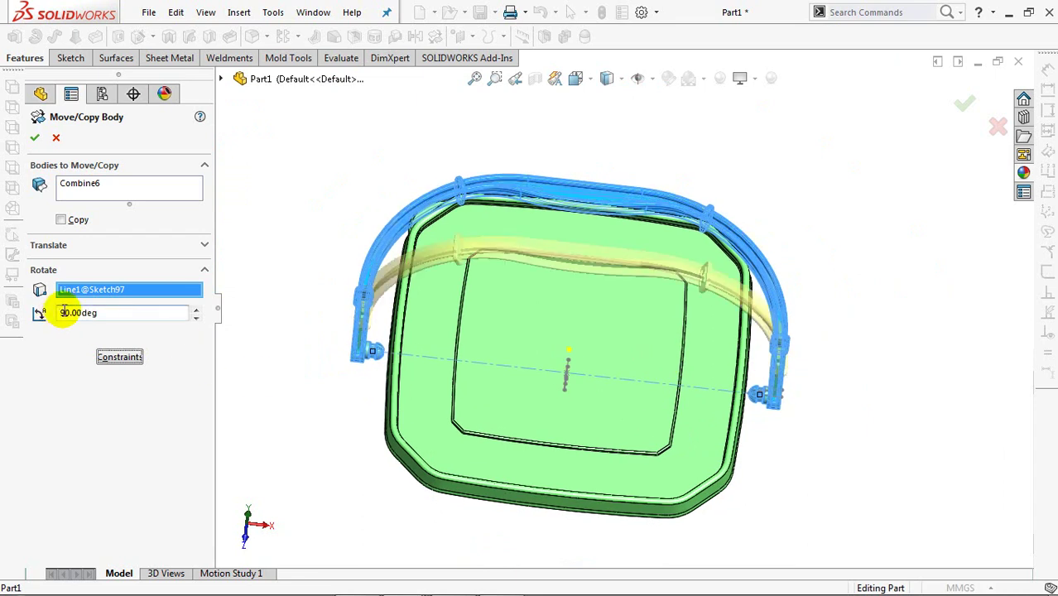
click(36, 141)
middle_drag(307, 343, 563, 379)
Hide Sketch68 at the lid's centre.
click(590, 378)
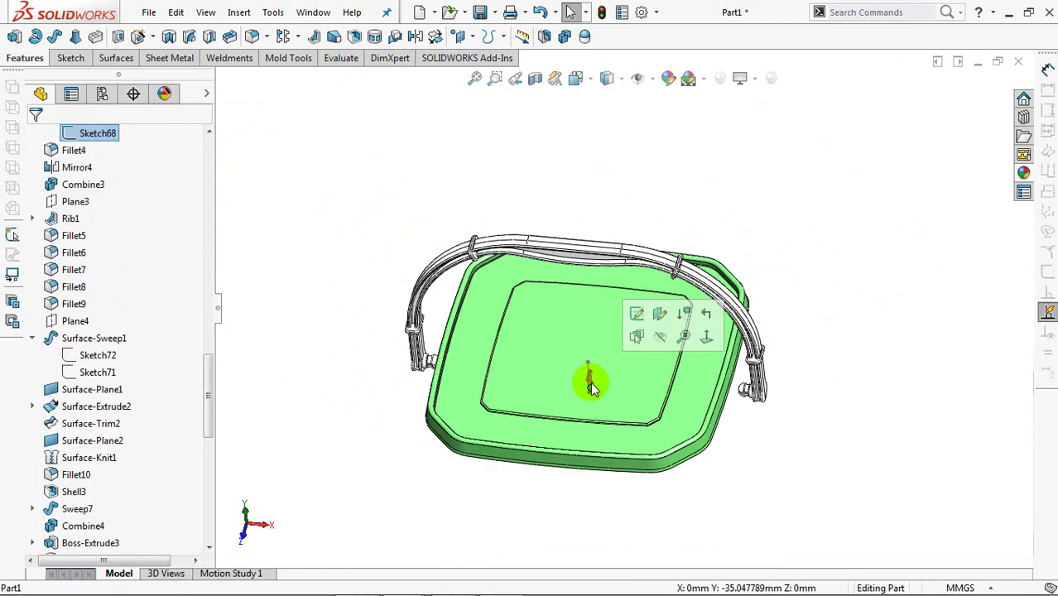
click(660, 338)
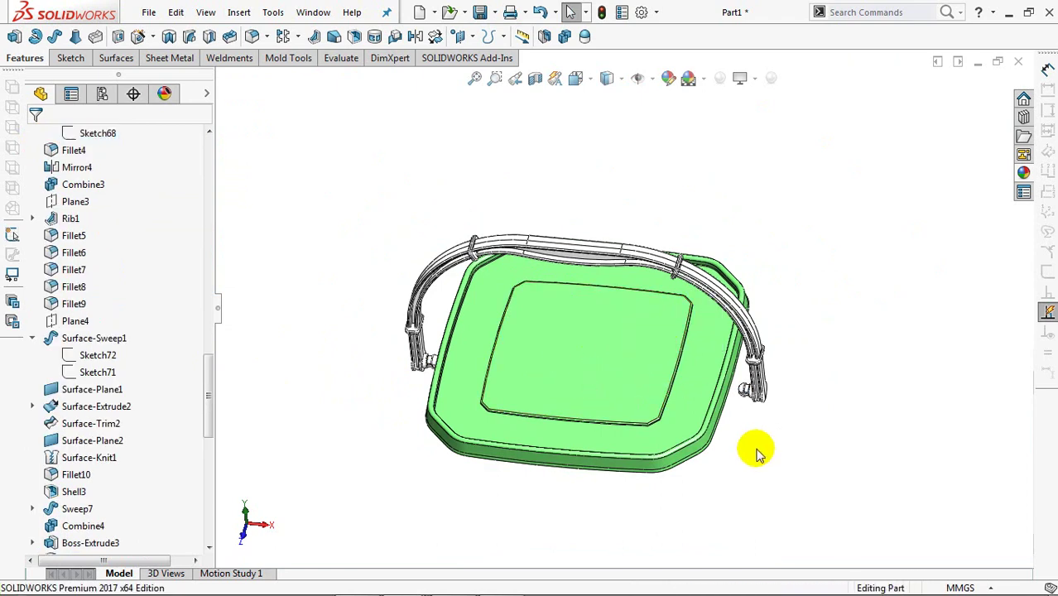
middle_drag(756, 451, 712, 236)
Colour the handle body green to match the lid.
click(668, 77)
right_click(137, 271)
click(149, 274)
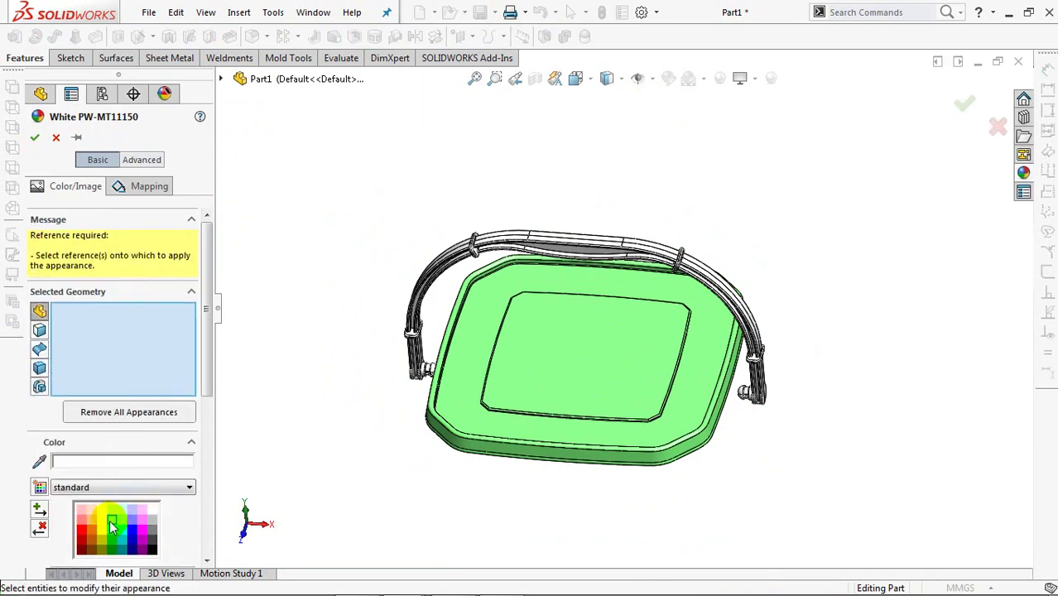
click(111, 520)
click(39, 371)
click(568, 249)
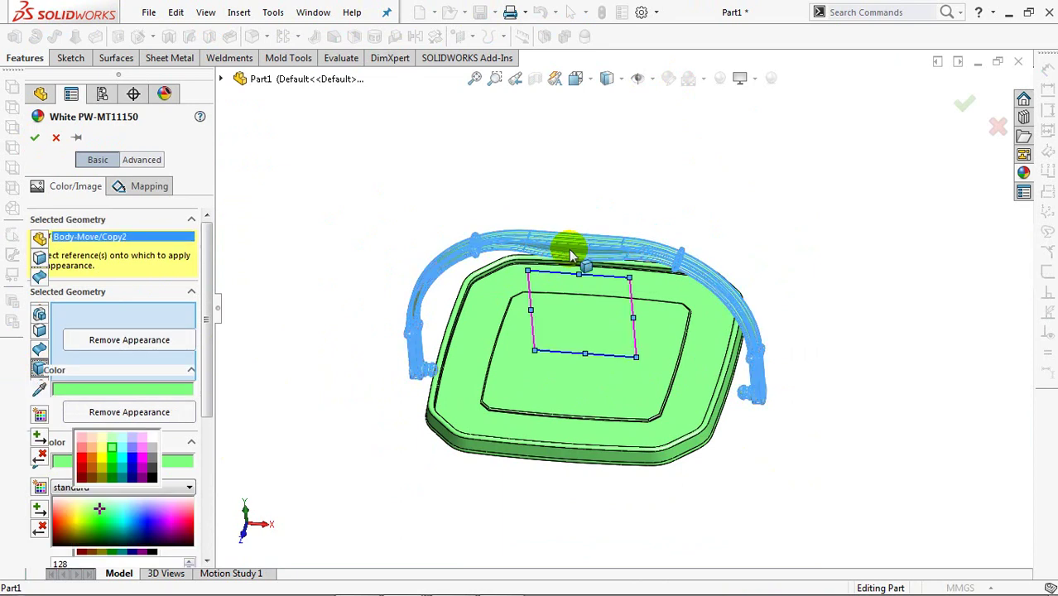
click(35, 139)
Show the Fillet9 bucket body again and switch to the isometric view.
drag(212, 370, 210, 160)
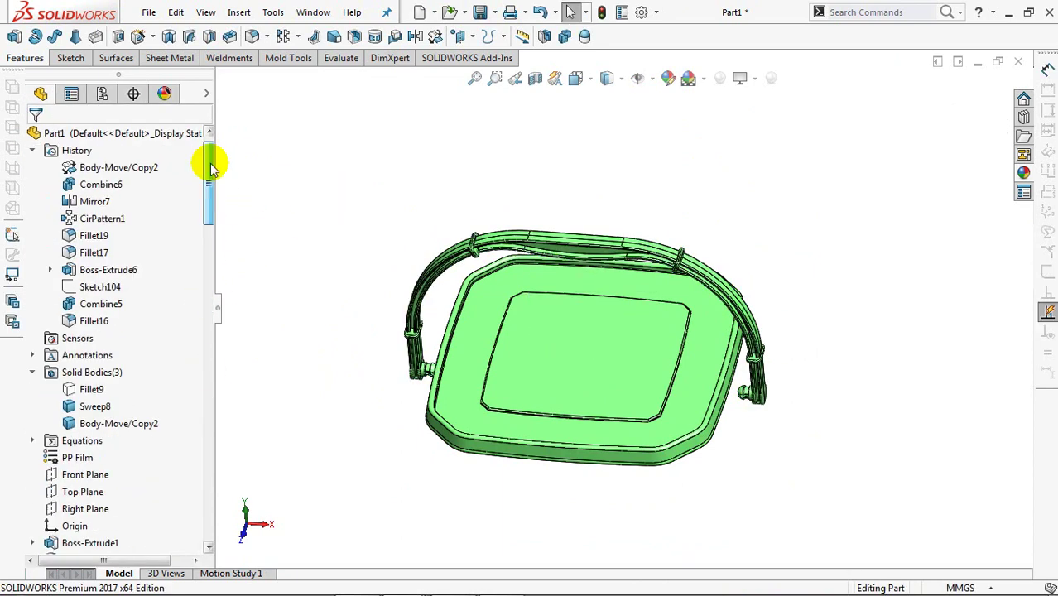
click(93, 388)
click(104, 367)
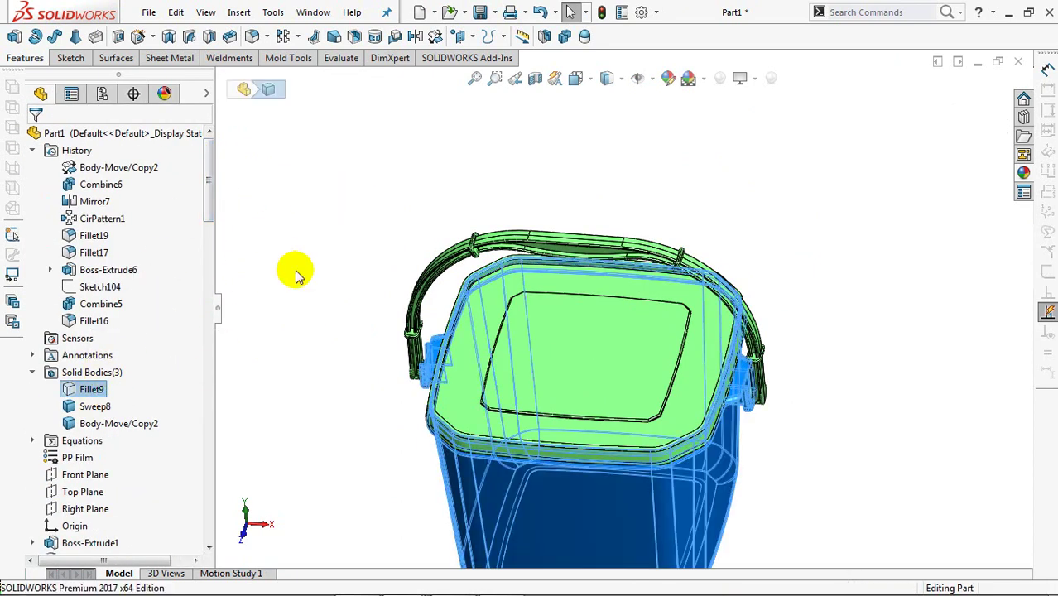
click(296, 271)
key(ctrl+7)
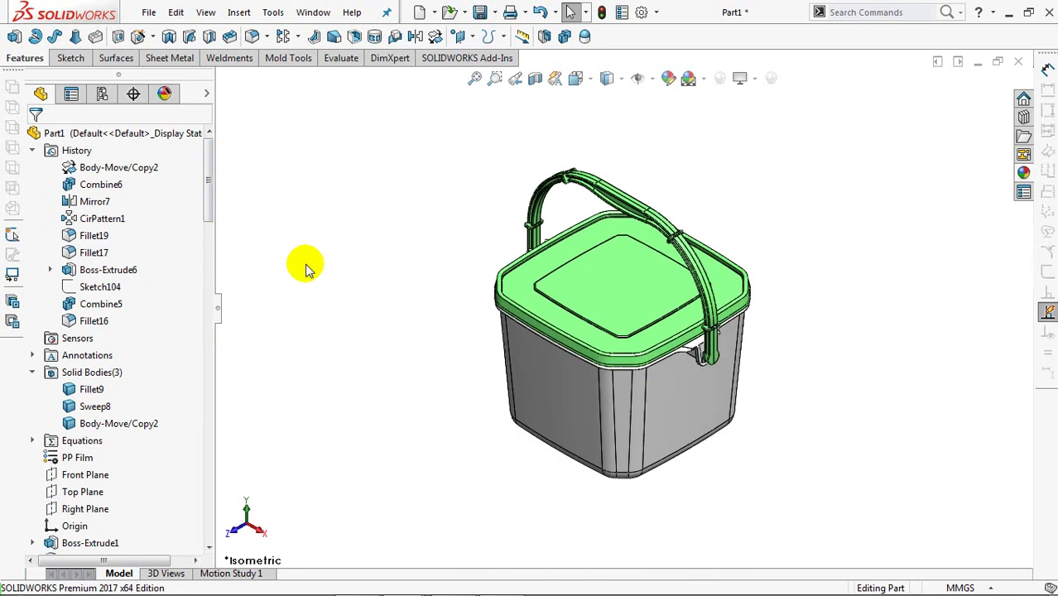